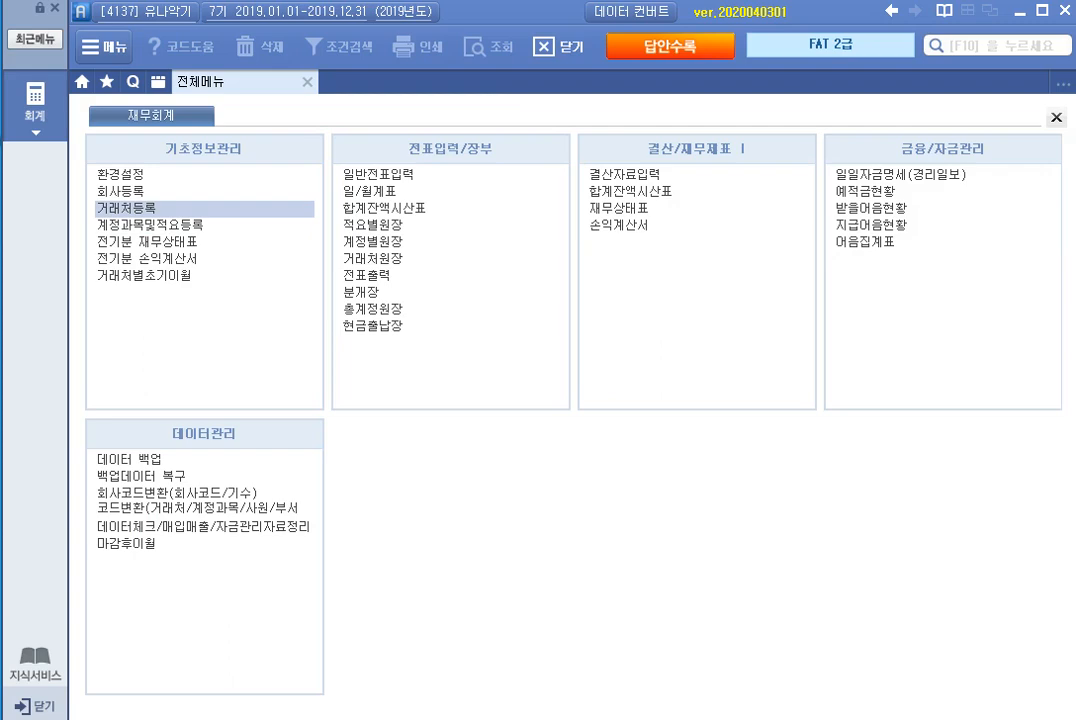
Step: In 거래처등록, replace the business address of customer 01014 연희악기상 with the new street address and its detail line
click(127, 208)
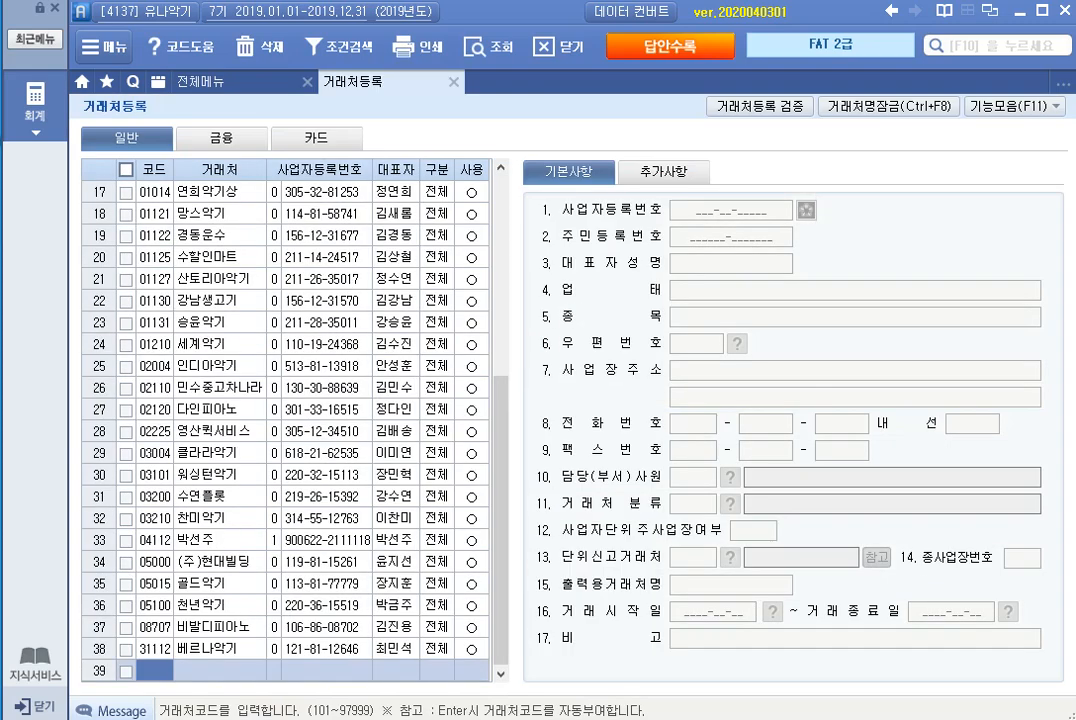
click(219, 192)
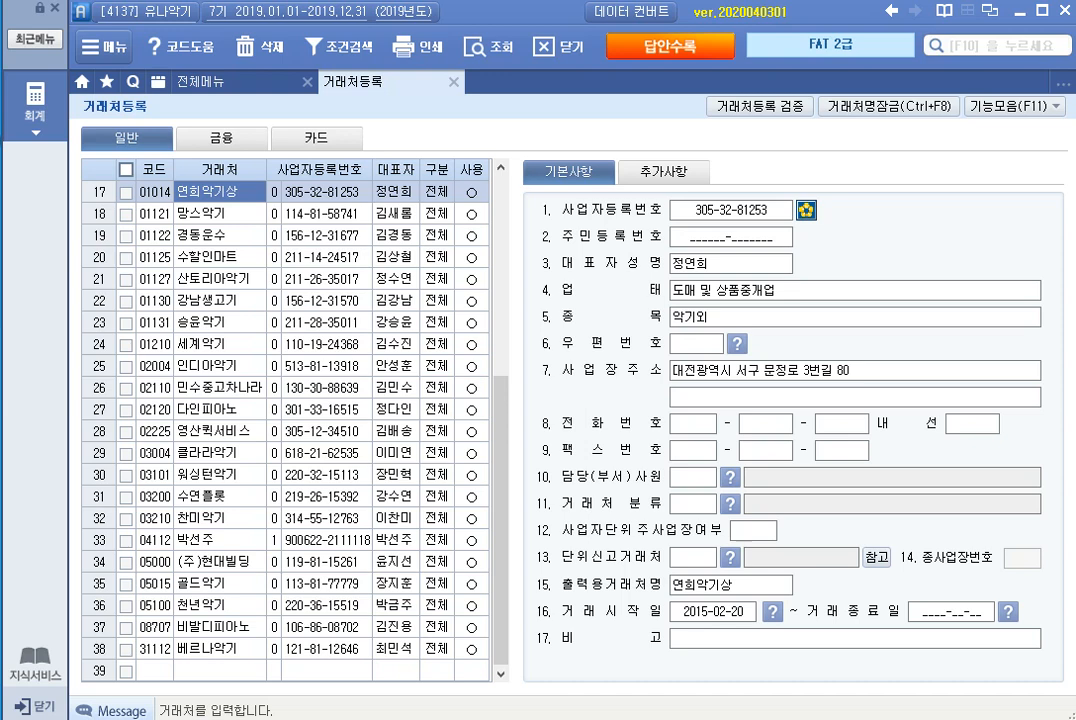
click(855, 371)
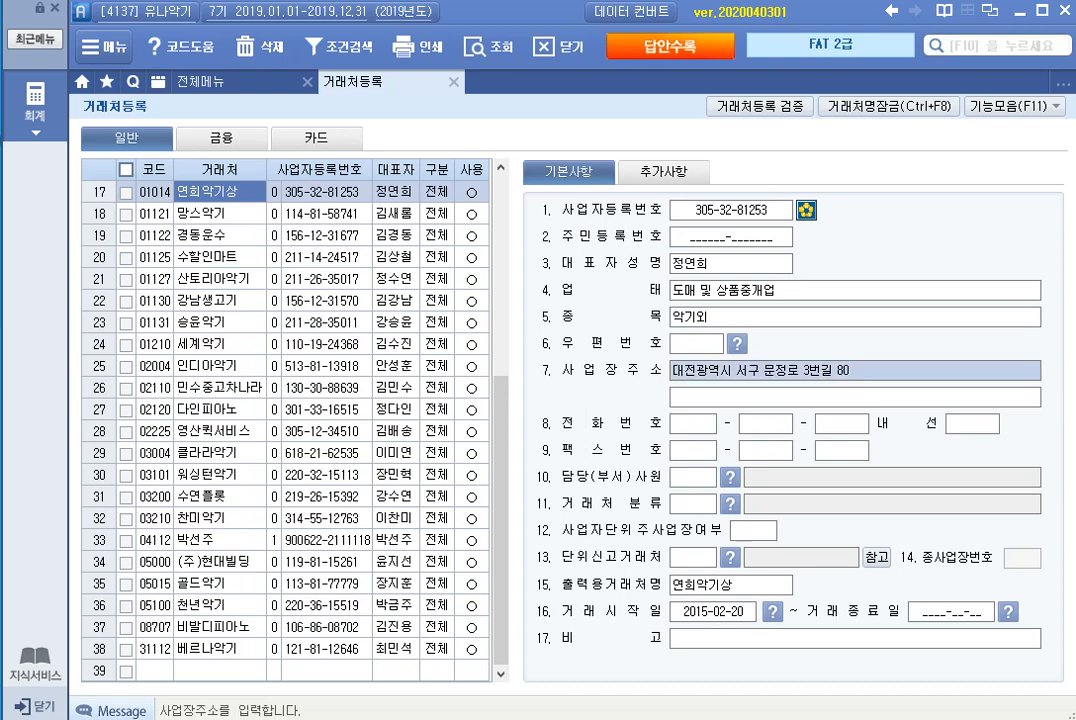
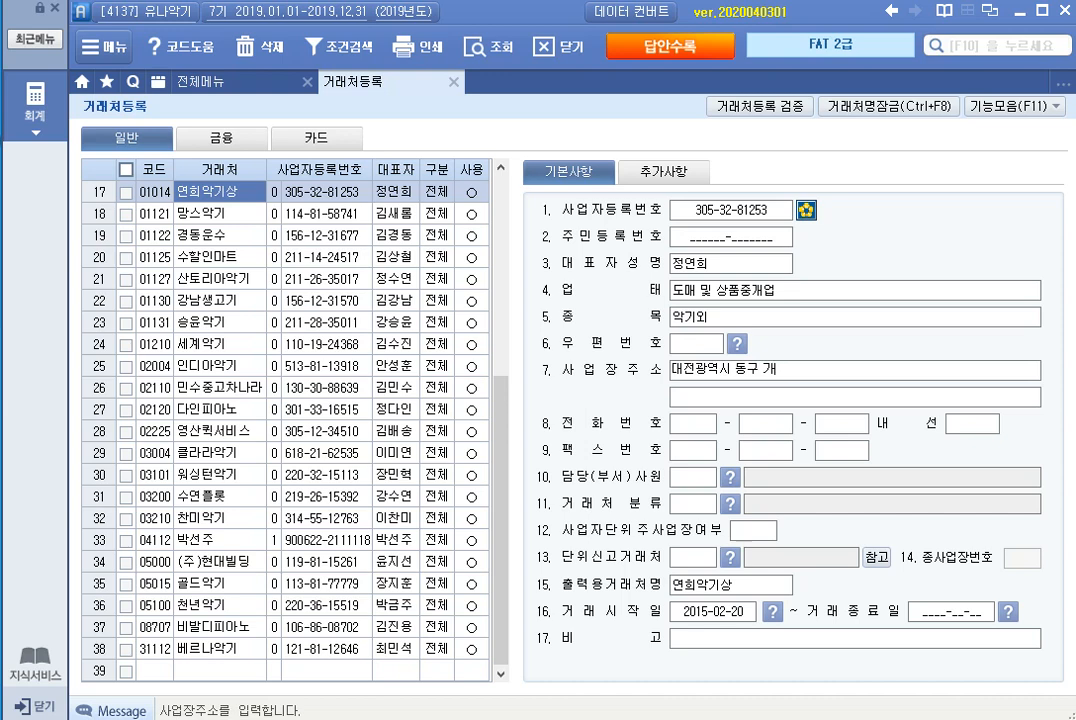
key(Return)
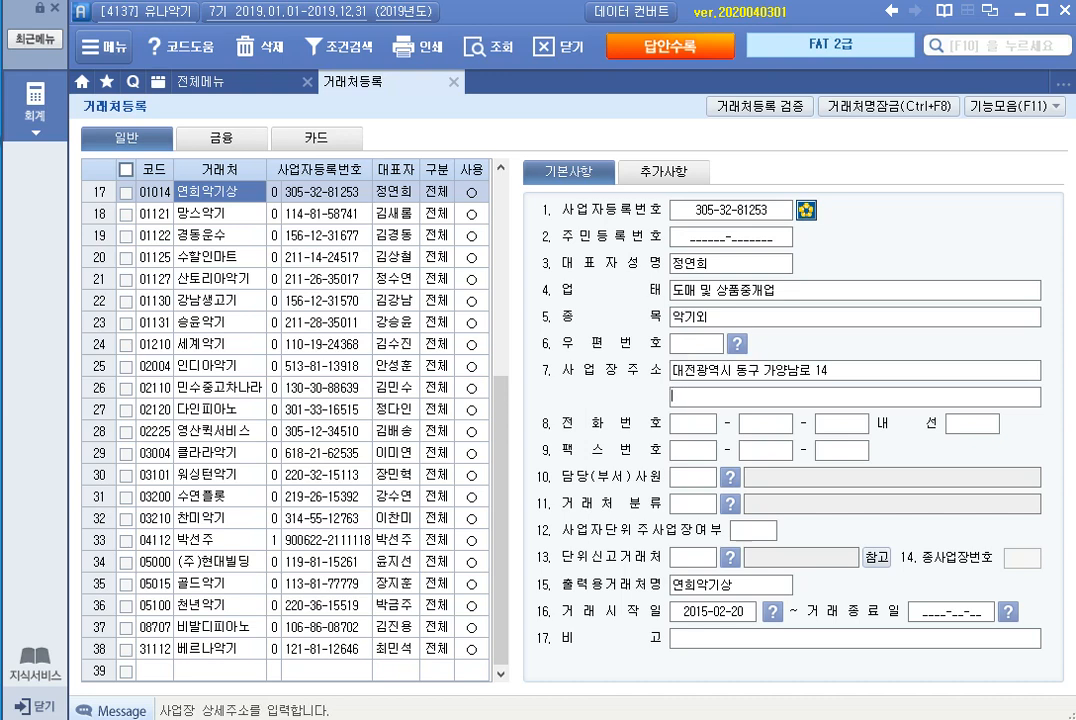
text((가양동))
key(Return)
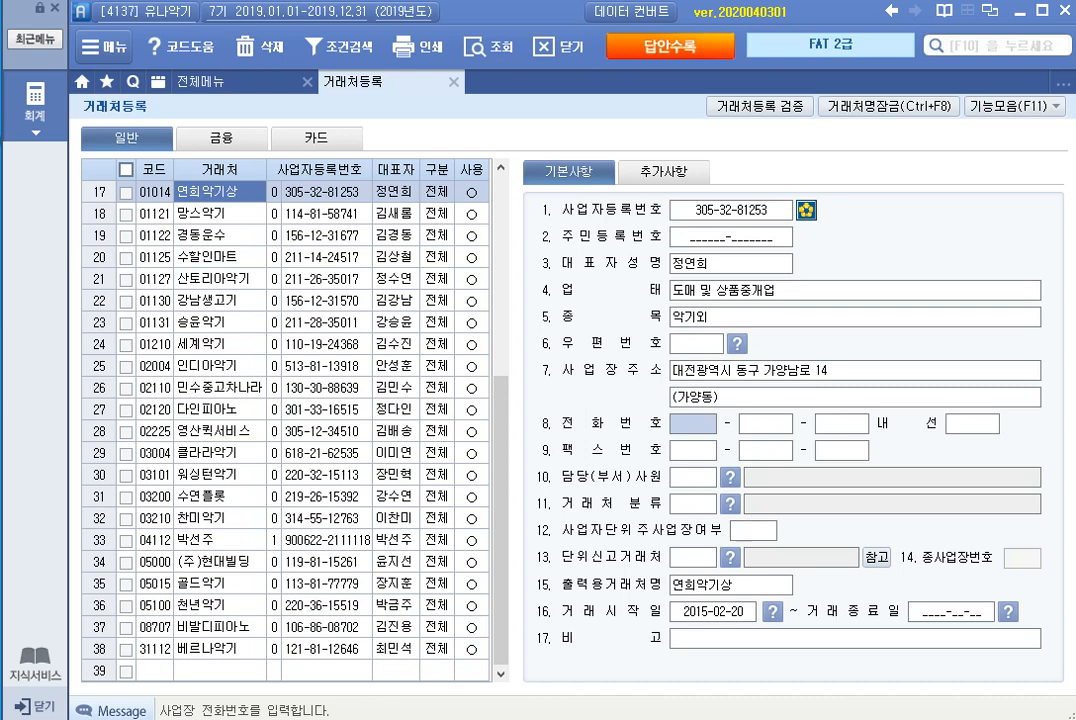
Step: Replace the contact's e-mail ID in the additional details of 연희악기상, keeping the bill36524.com domain, and close 거래처등록
click(664, 172)
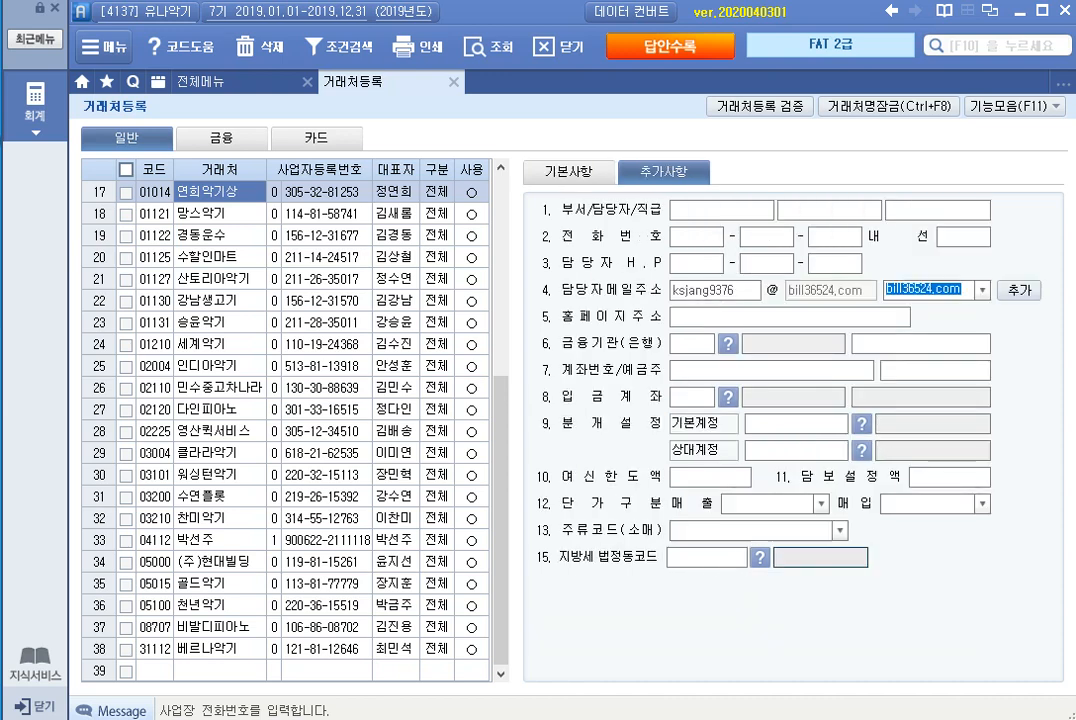
click(715, 290)
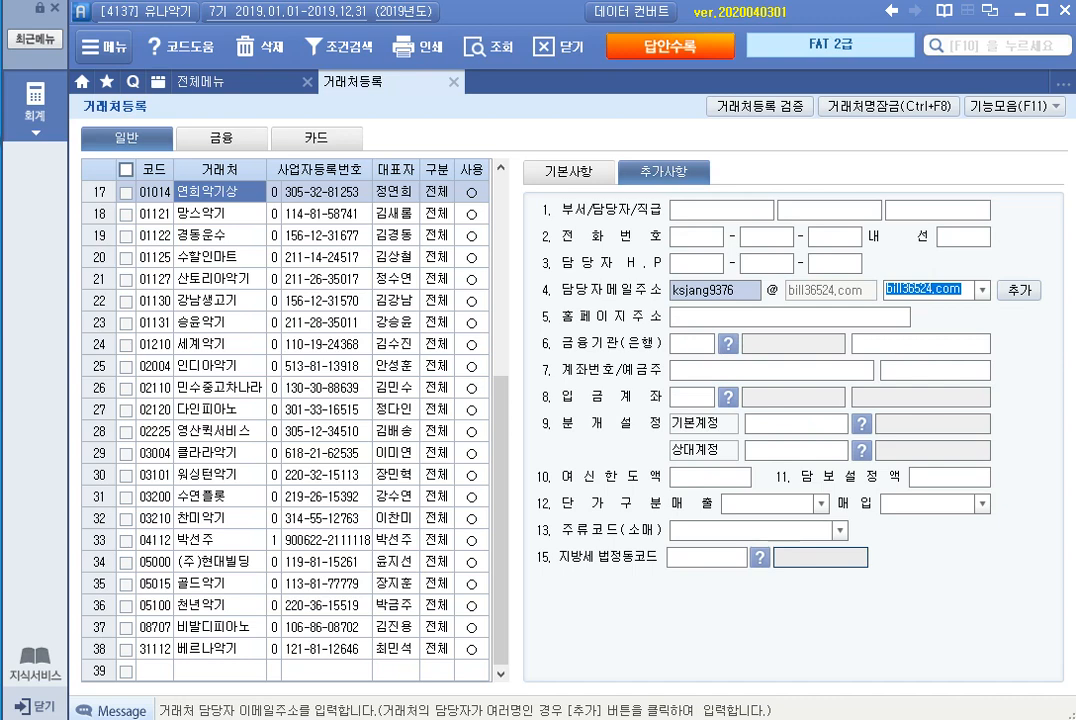
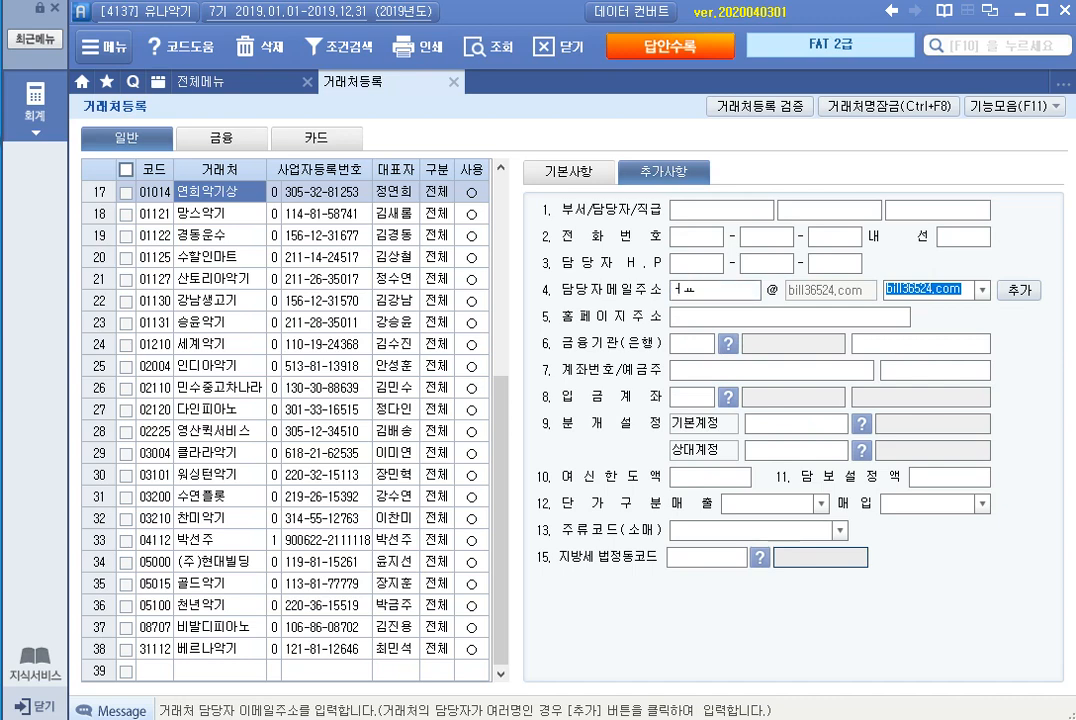
key(Return)
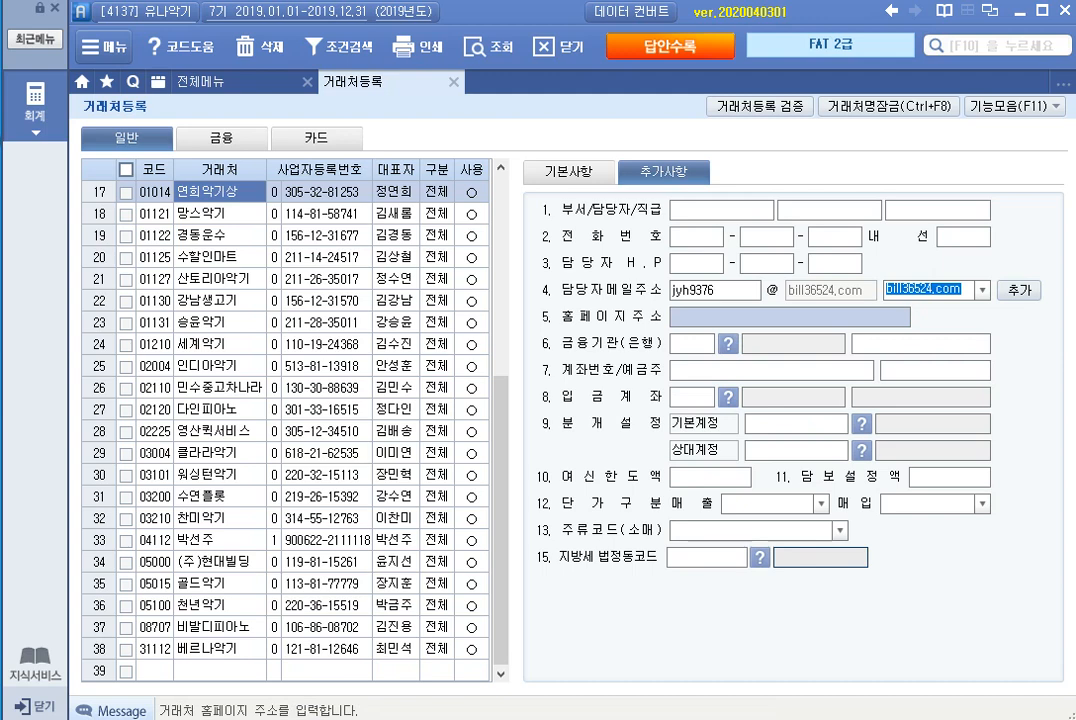
key(Escape)
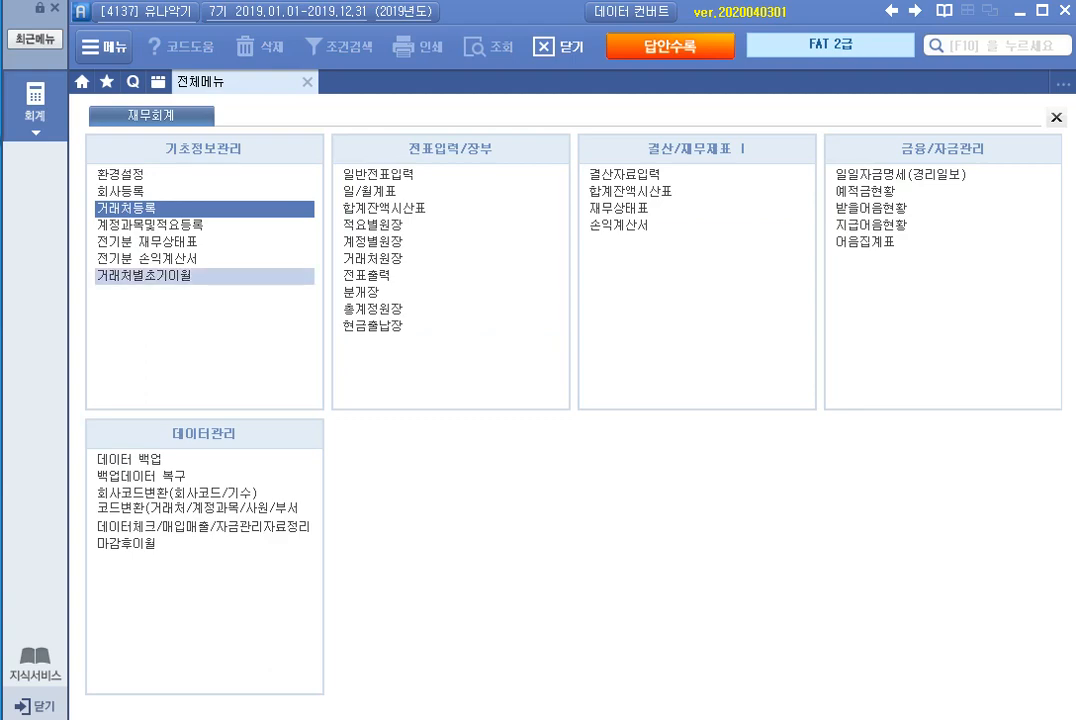
Step: In 전기분 손익계산서, set the 기초상품재고액 of 상품매출원가 (451) to 20,000,000
click(150, 258)
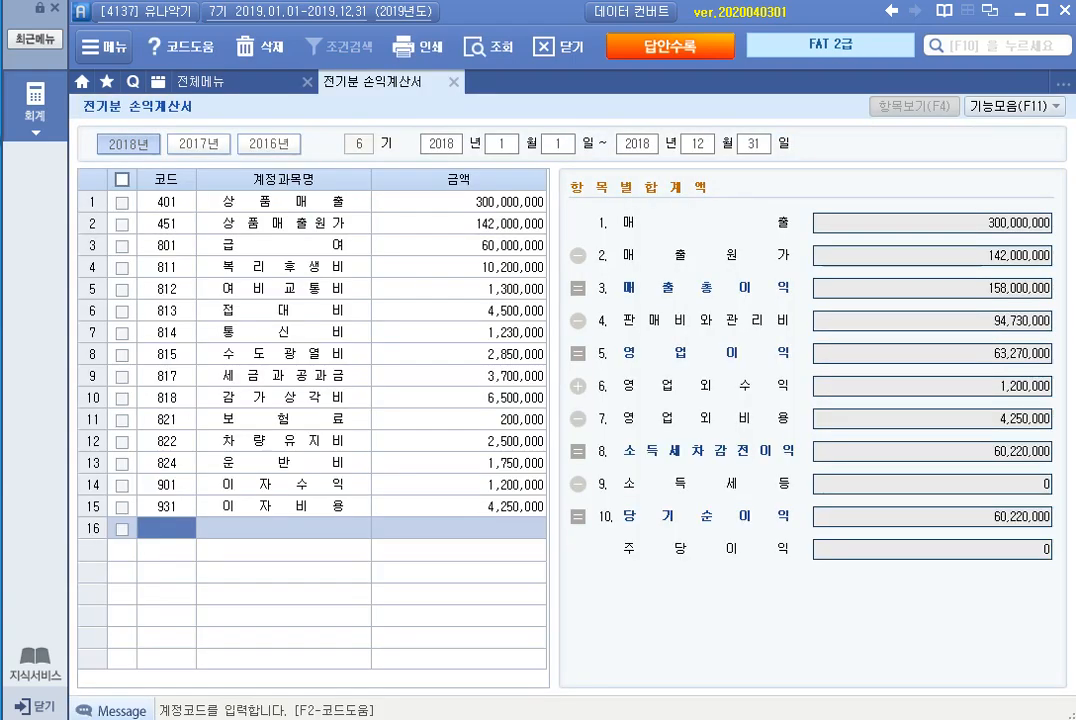
click(459, 202)
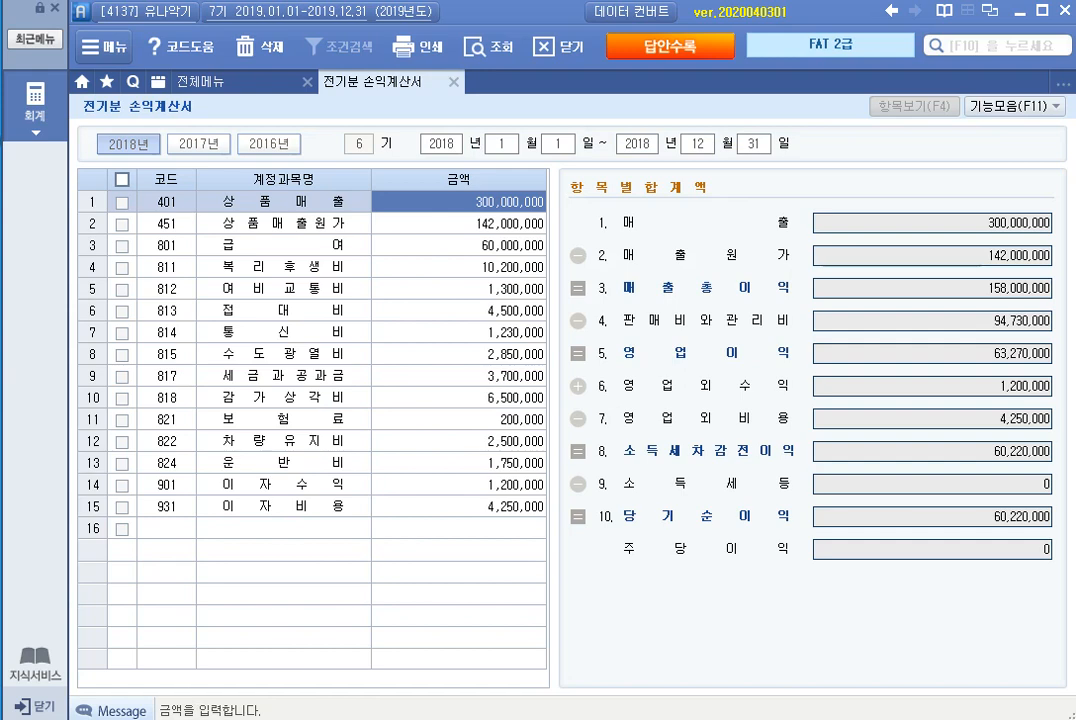
click(458, 224)
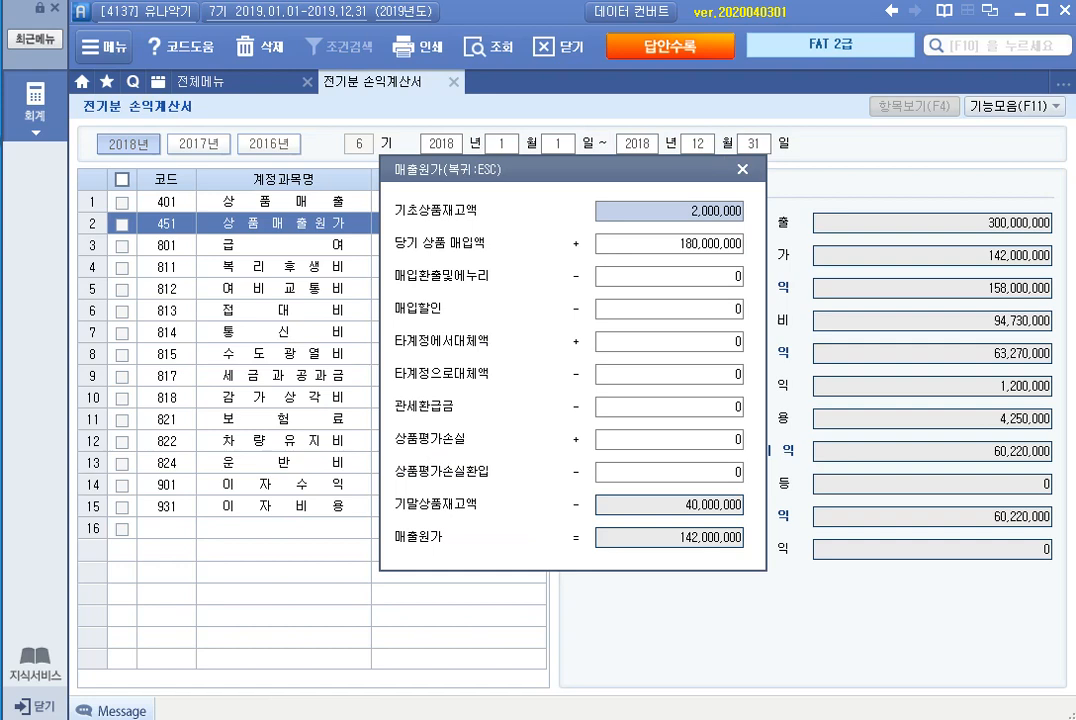
text(20000000)
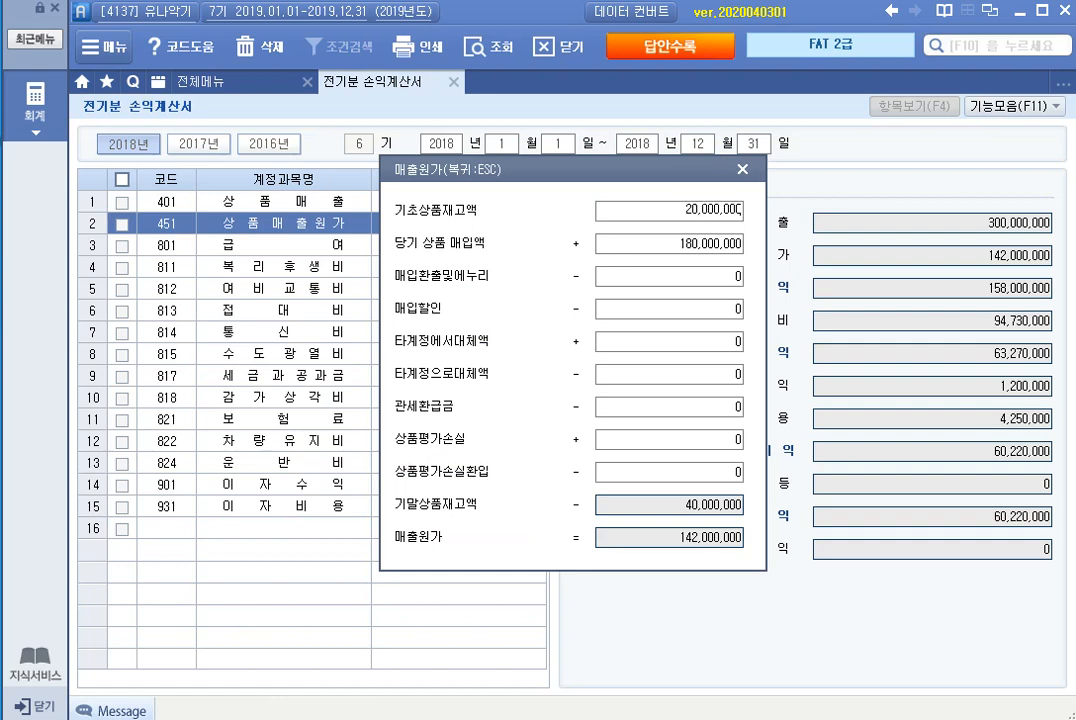
key(Return)
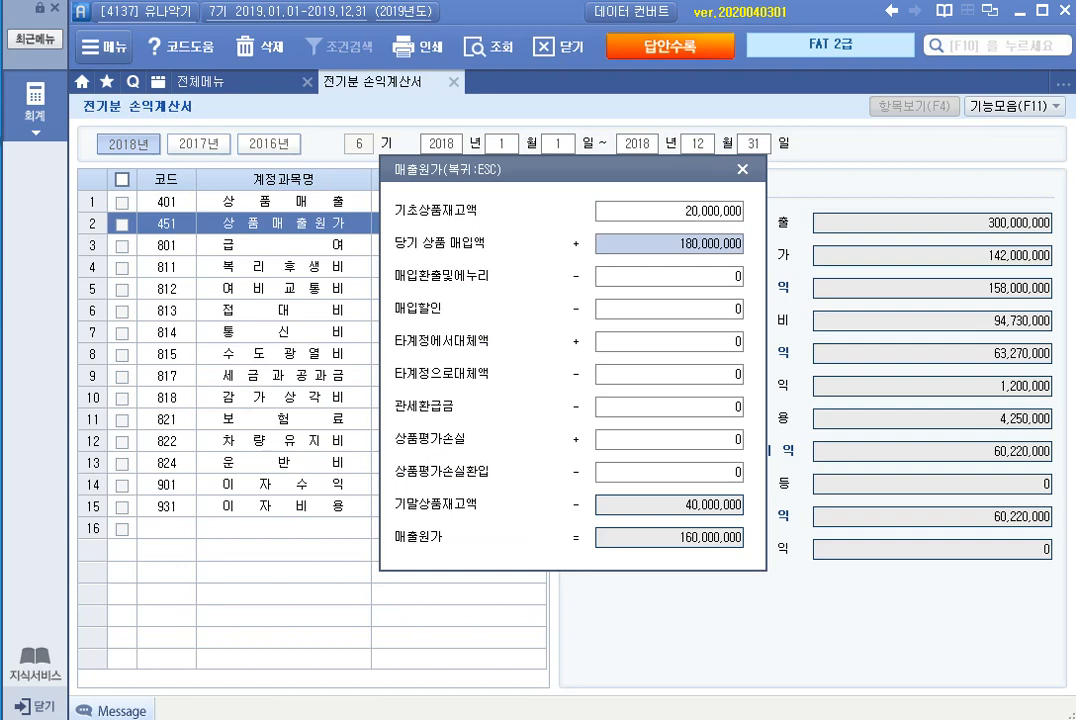
click(669, 505)
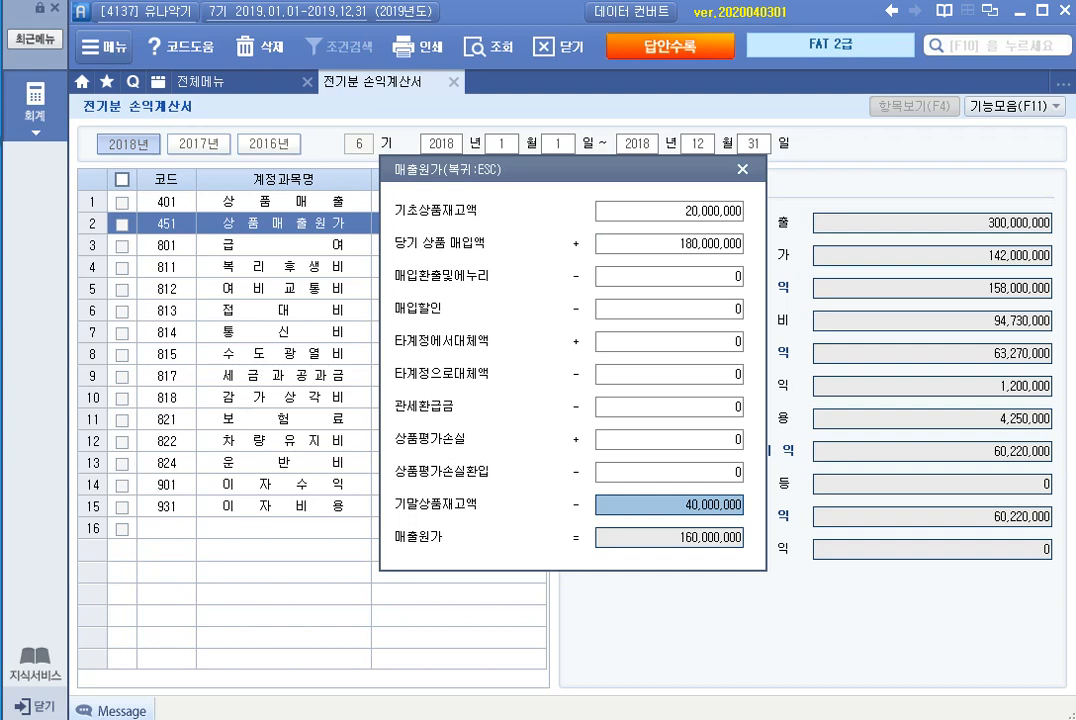
key(Escape)
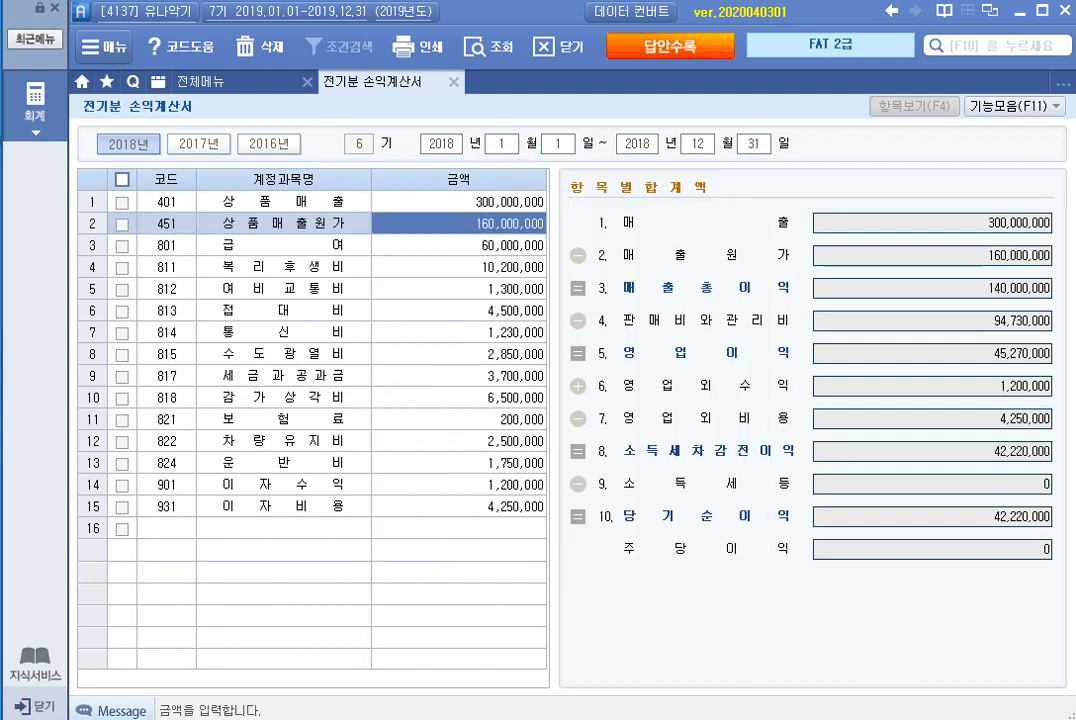
Step: Check the amounts of the expense accounts from 급여 (801) through 감가상각비 (818) row by row
click(459, 245)
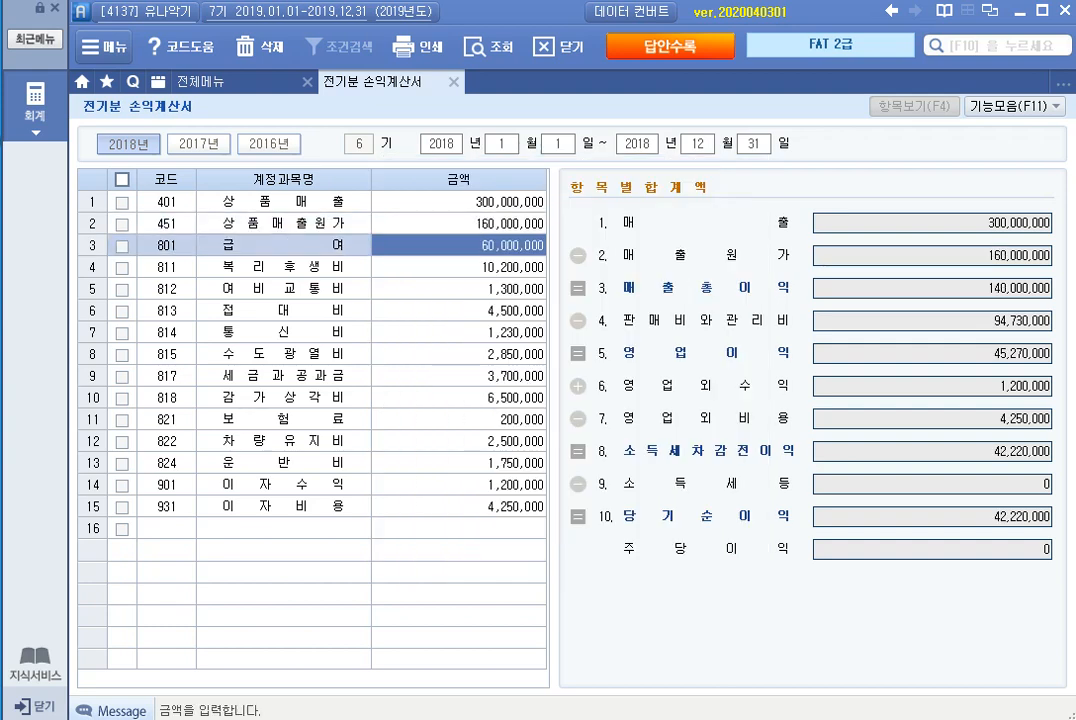
click(459, 267)
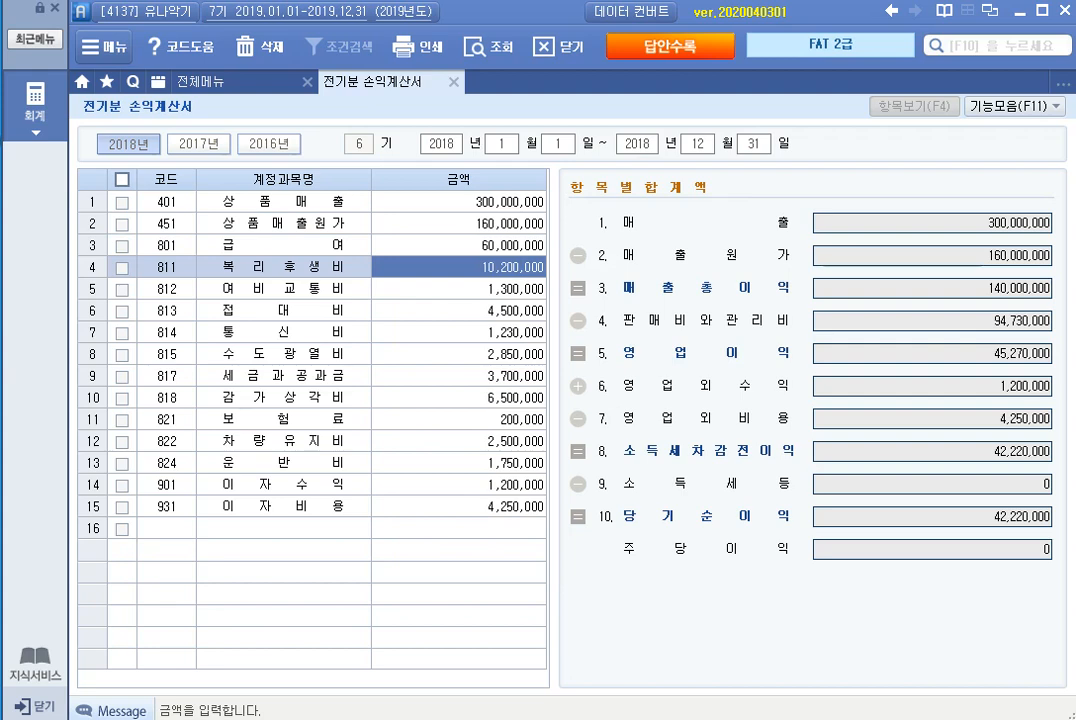
click(459, 289)
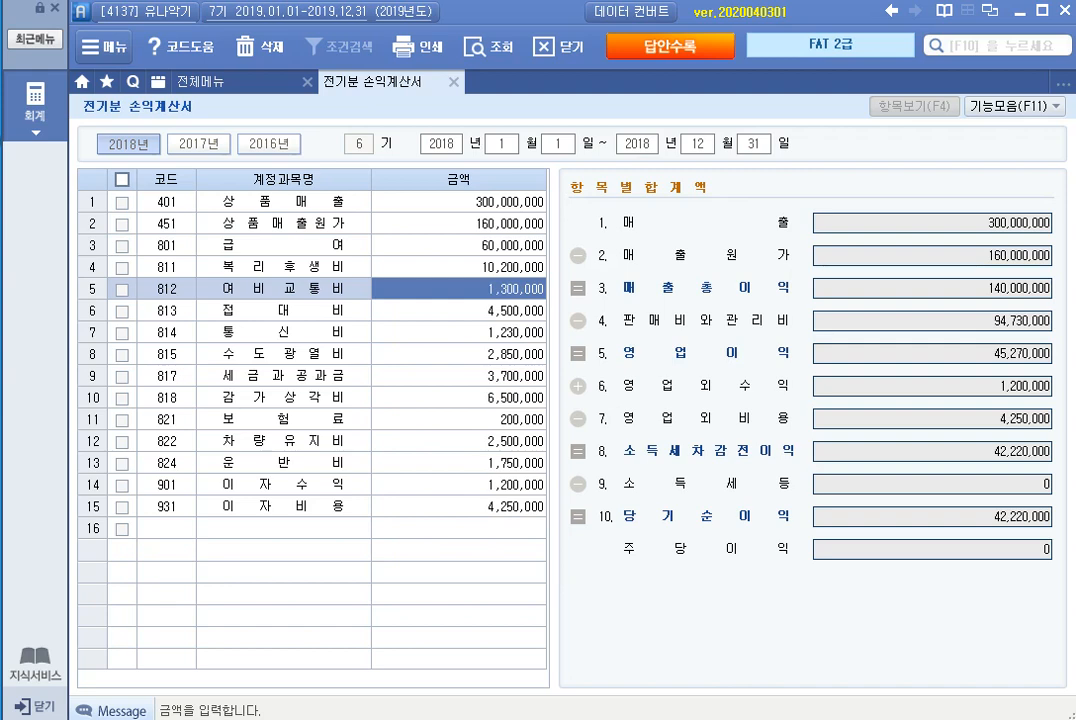
click(459, 311)
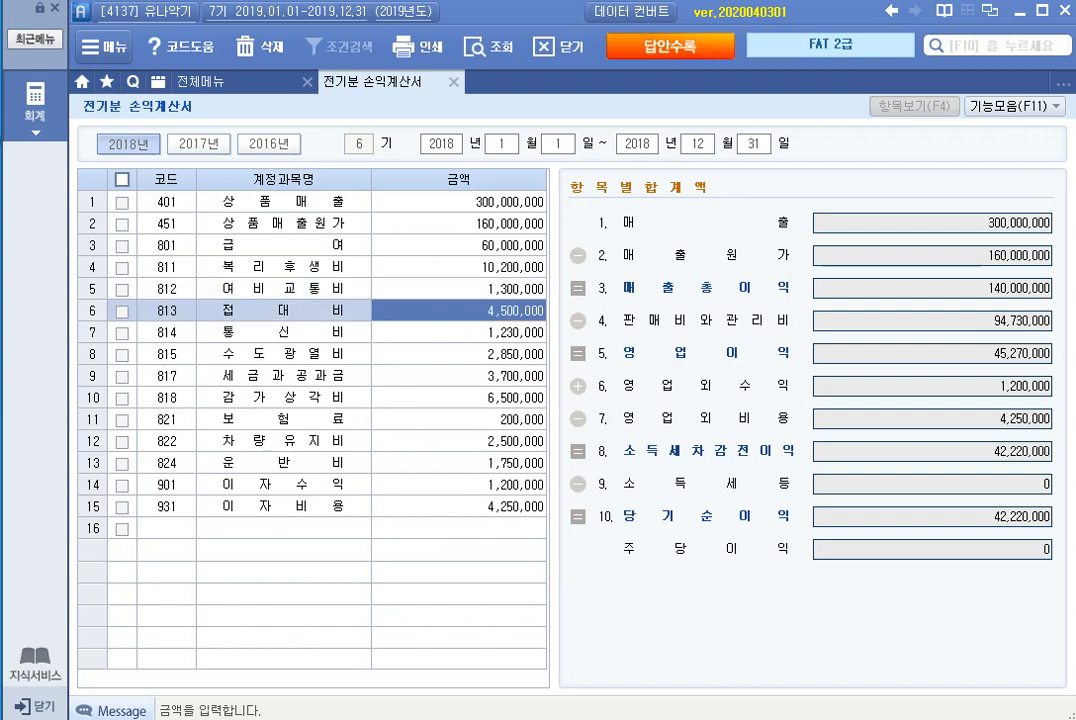
click(459, 333)
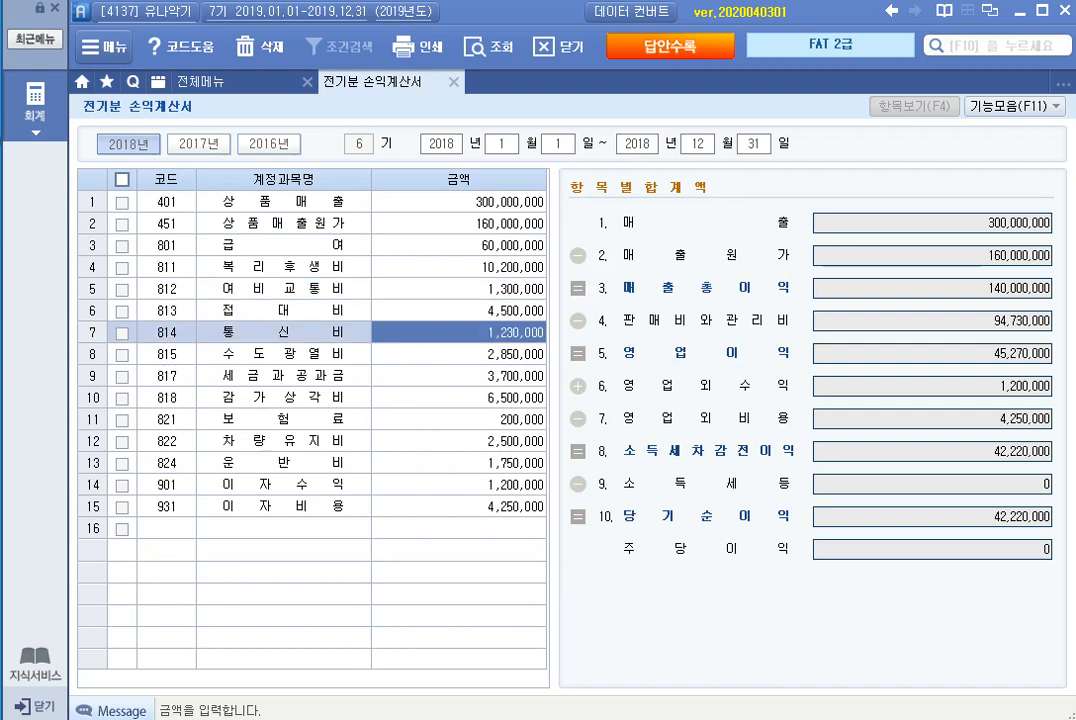
click(459, 354)
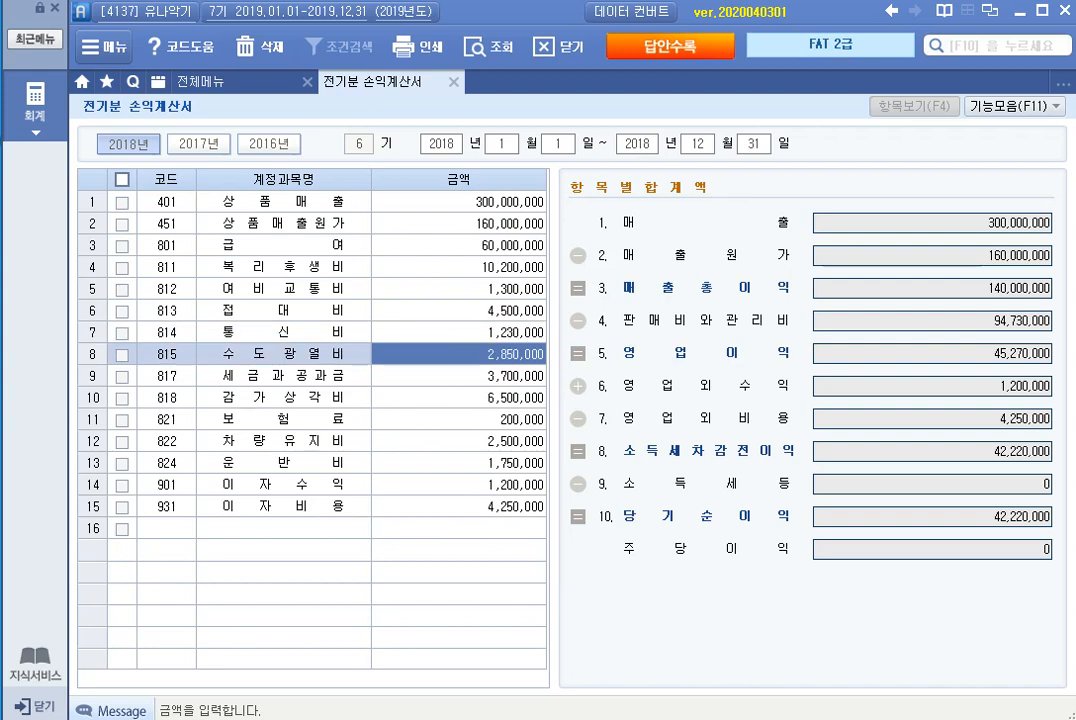
click(459, 376)
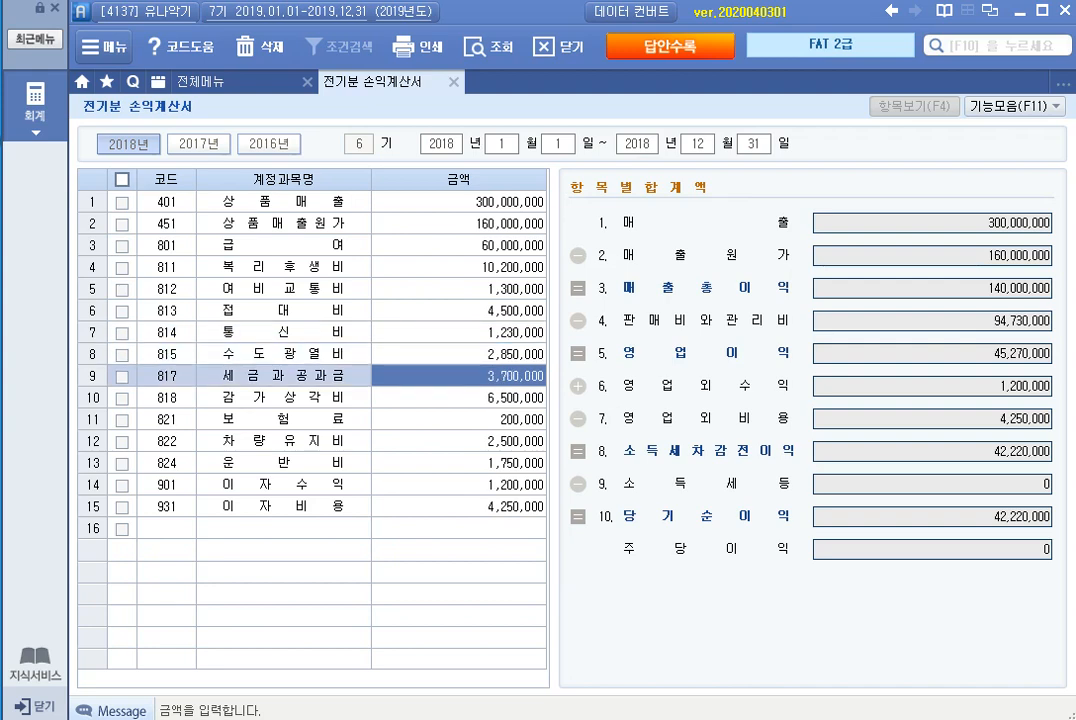
click(459, 398)
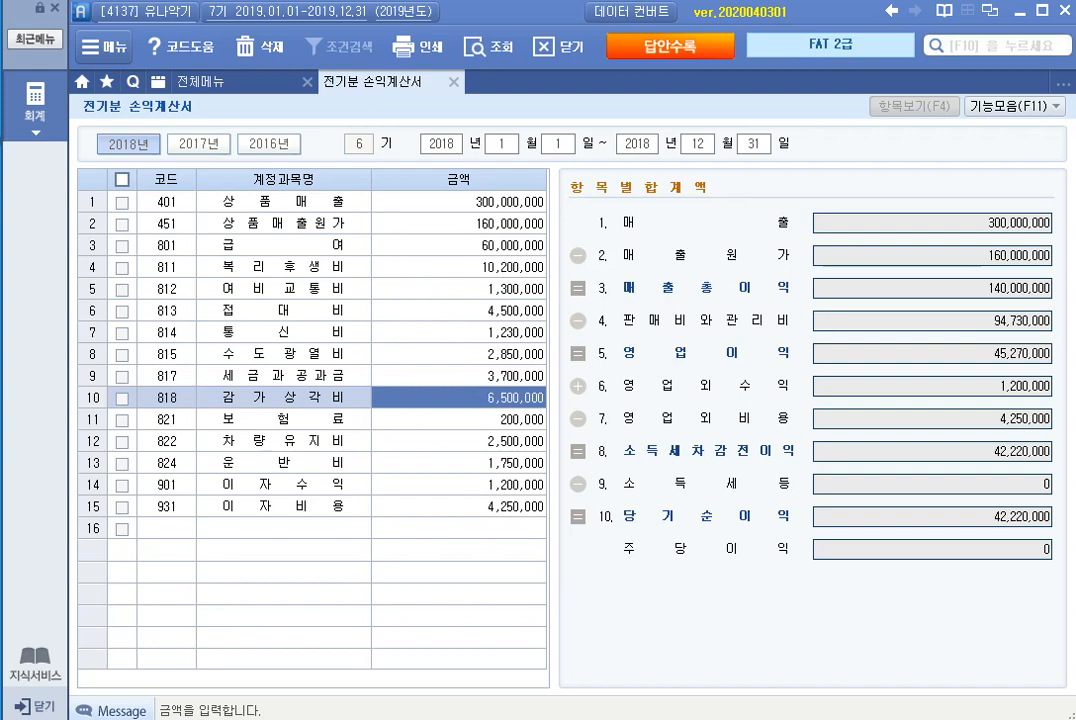
Step: Set the amount of 보험료 (821) to 1,200,000
click(459, 420)
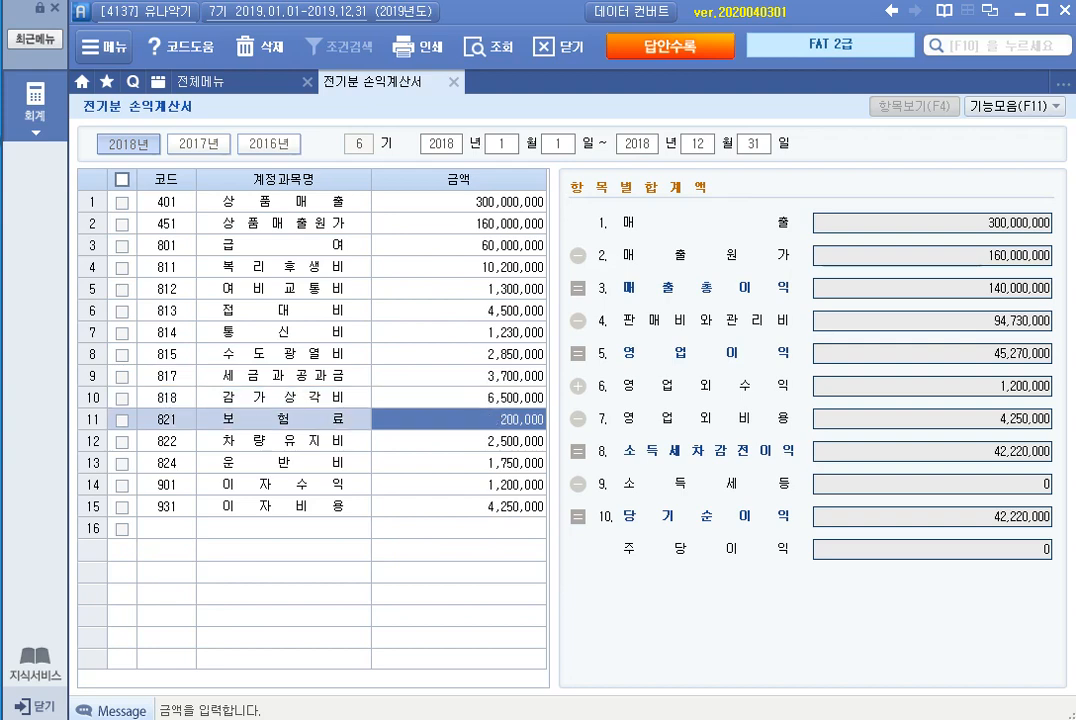
text(1200000)
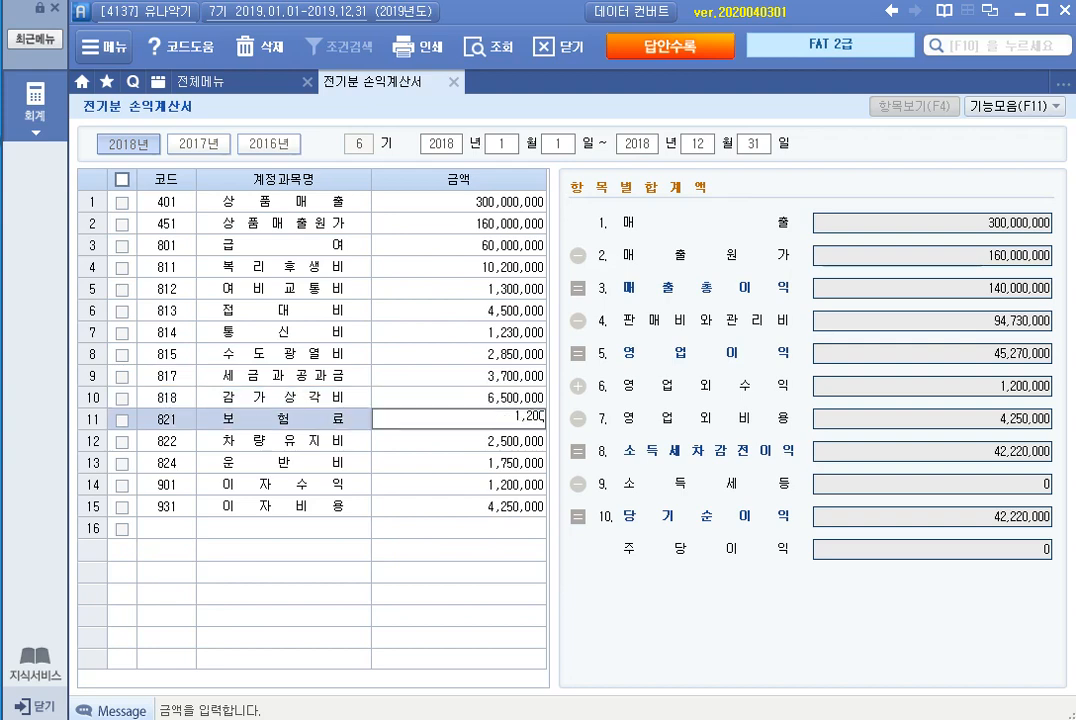
key(Return)
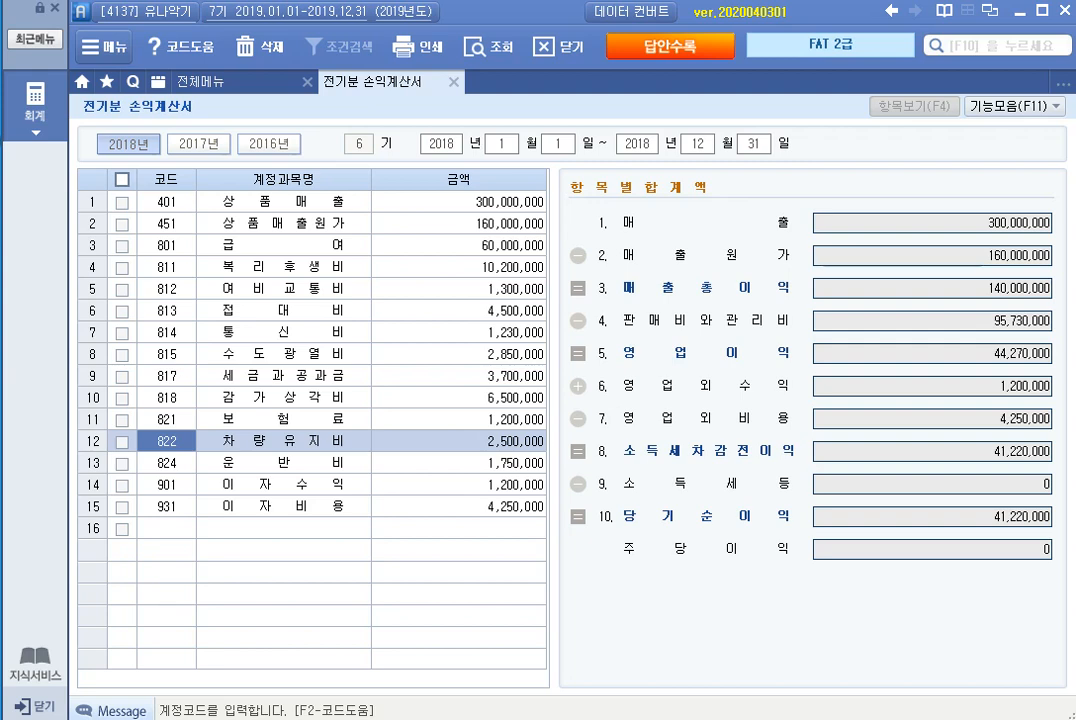
Step: Add account 830 소모품비 with an amount of 800,000 in the first empty row of the income statement
click(166, 528)
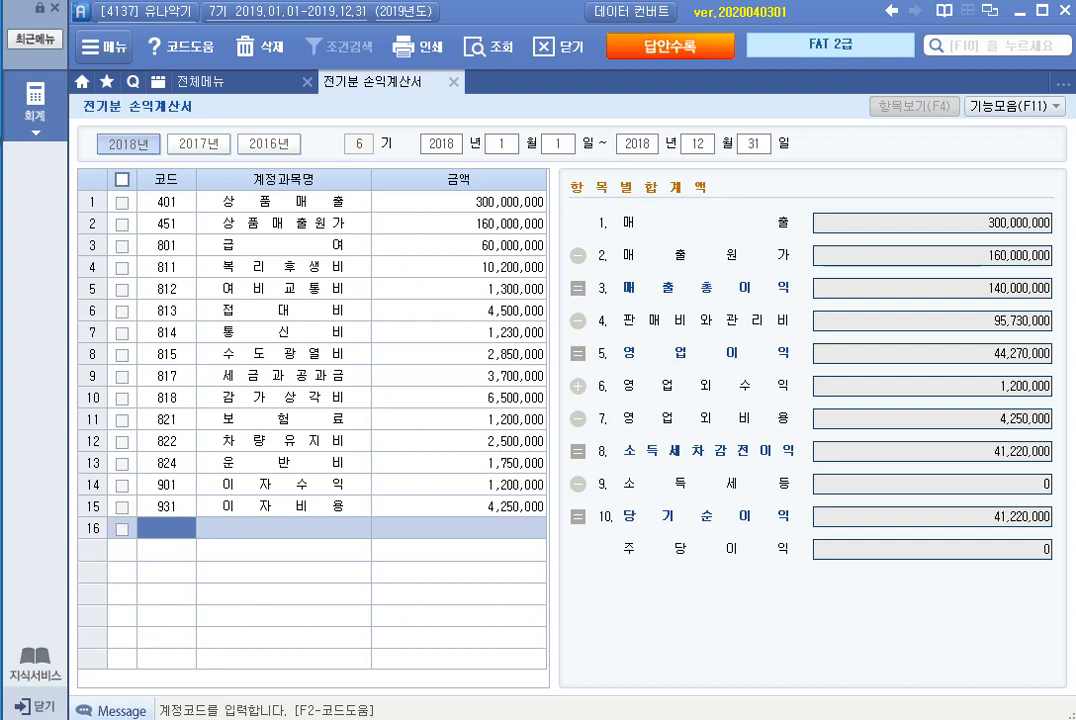
text(830)
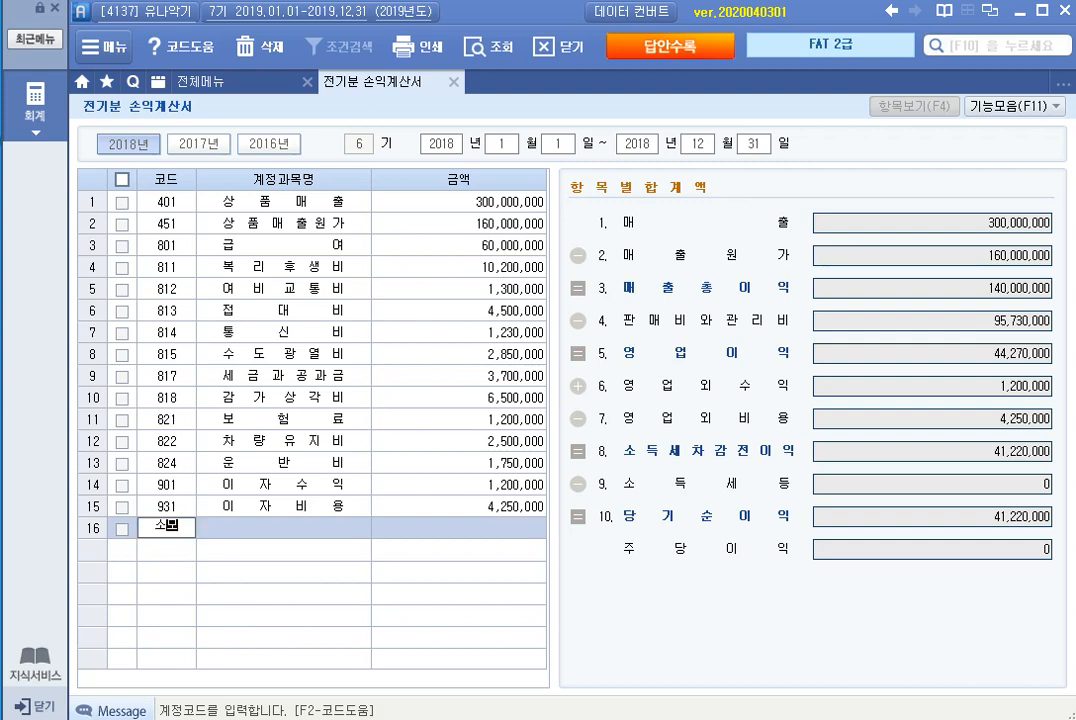
key(Return)
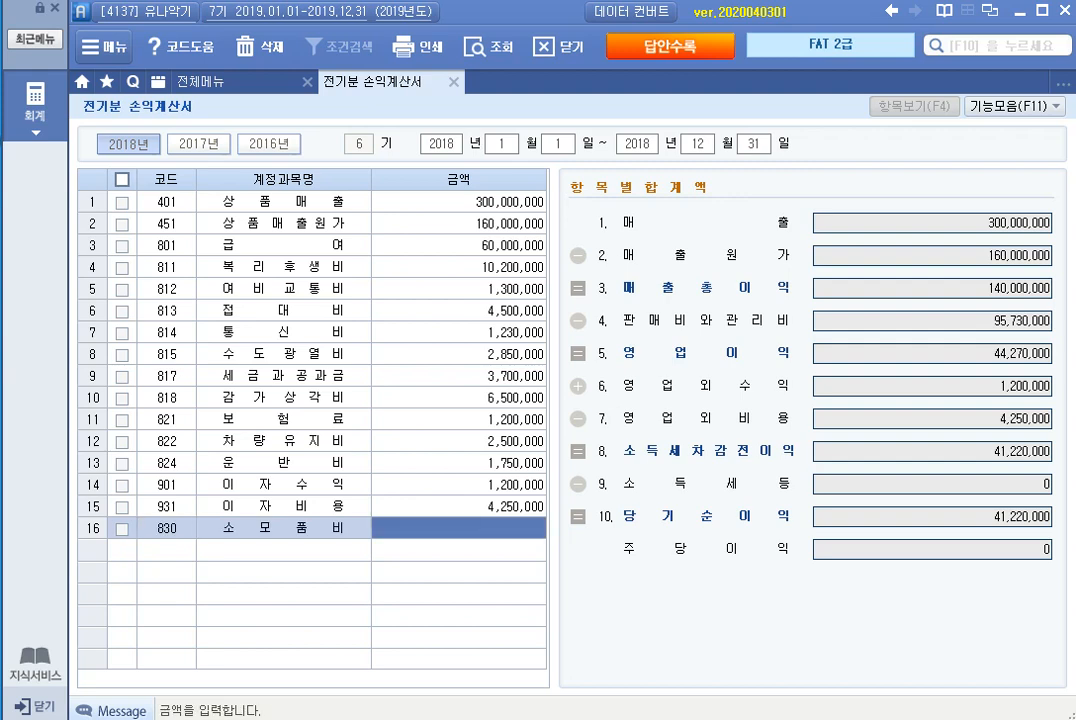
text(8000000)
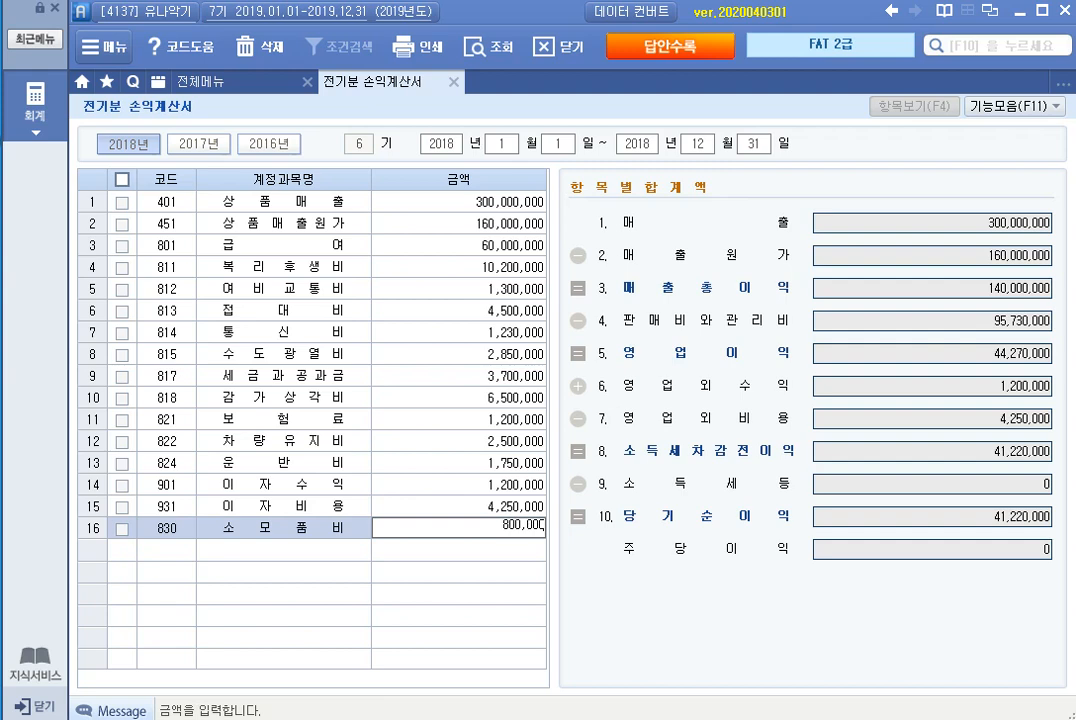
key(Return)
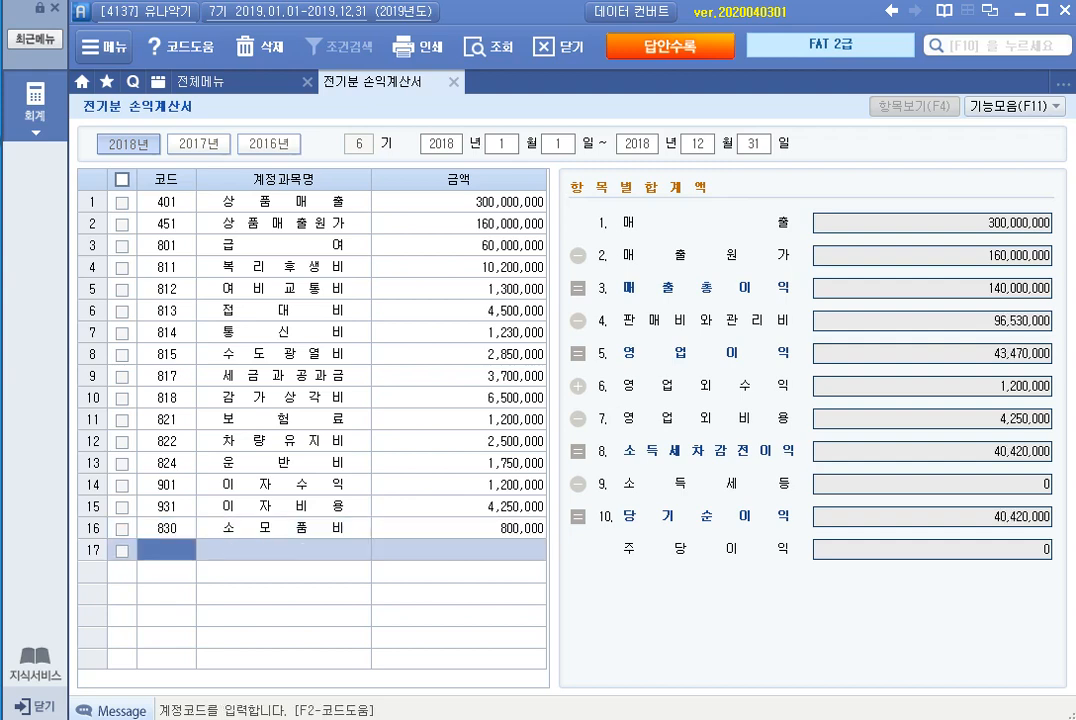
Step: Close 전기분 손익계산서 and open 계정과목및적요등록
click(932, 517)
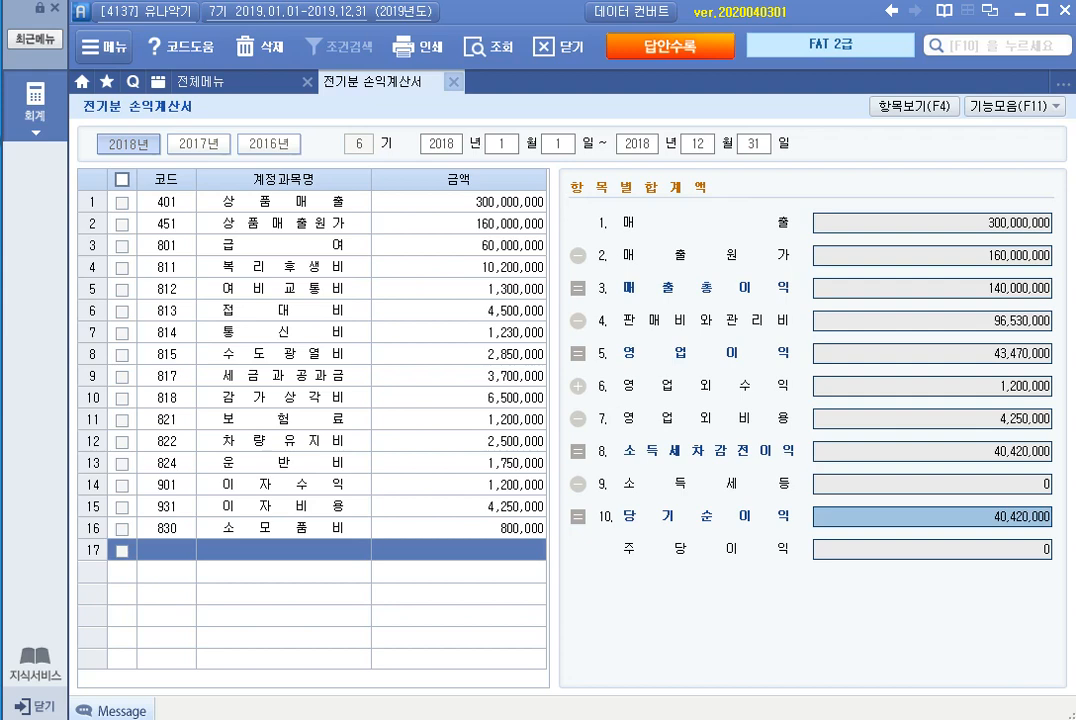
click(453, 81)
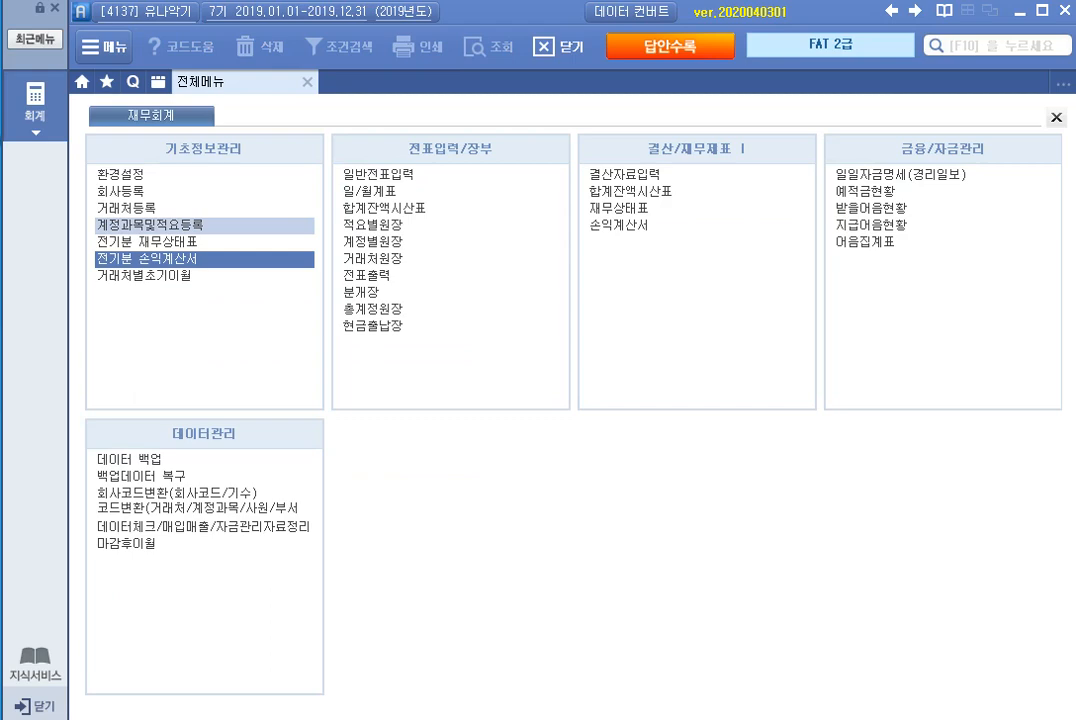
click(155, 225)
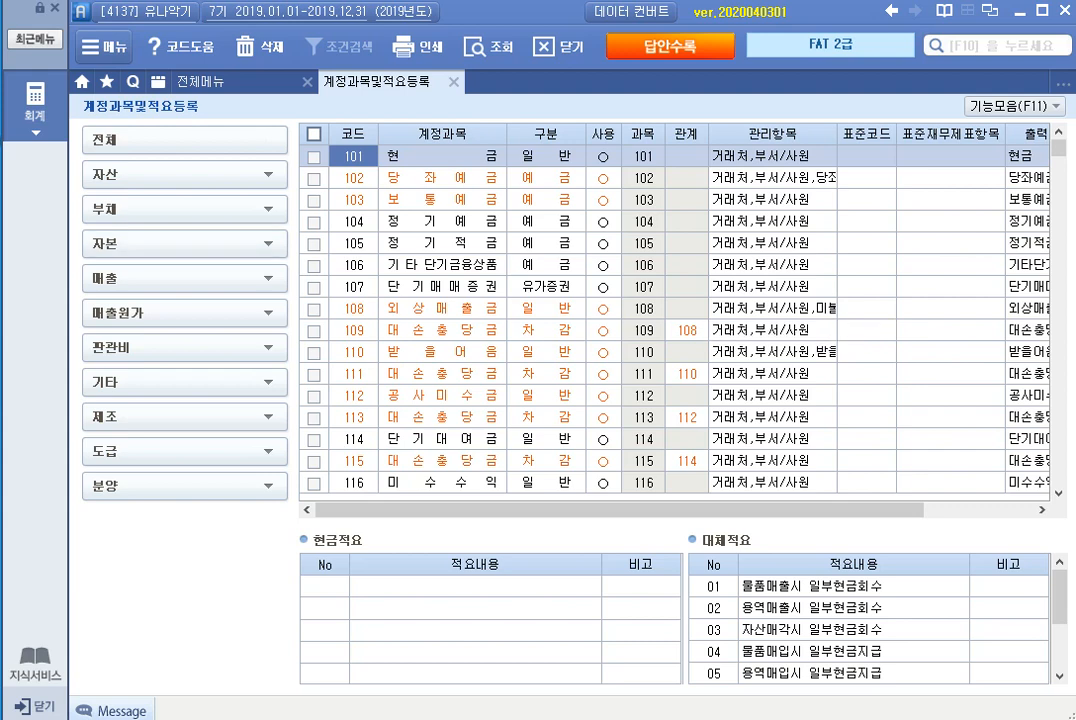
Step: Rename account 127 as 할부외상매출금 and set its 구분 to 일반, keeping it in use
click(546, 309)
scroll(546, 309, down, 9)
scroll(546, 309, up, 3)
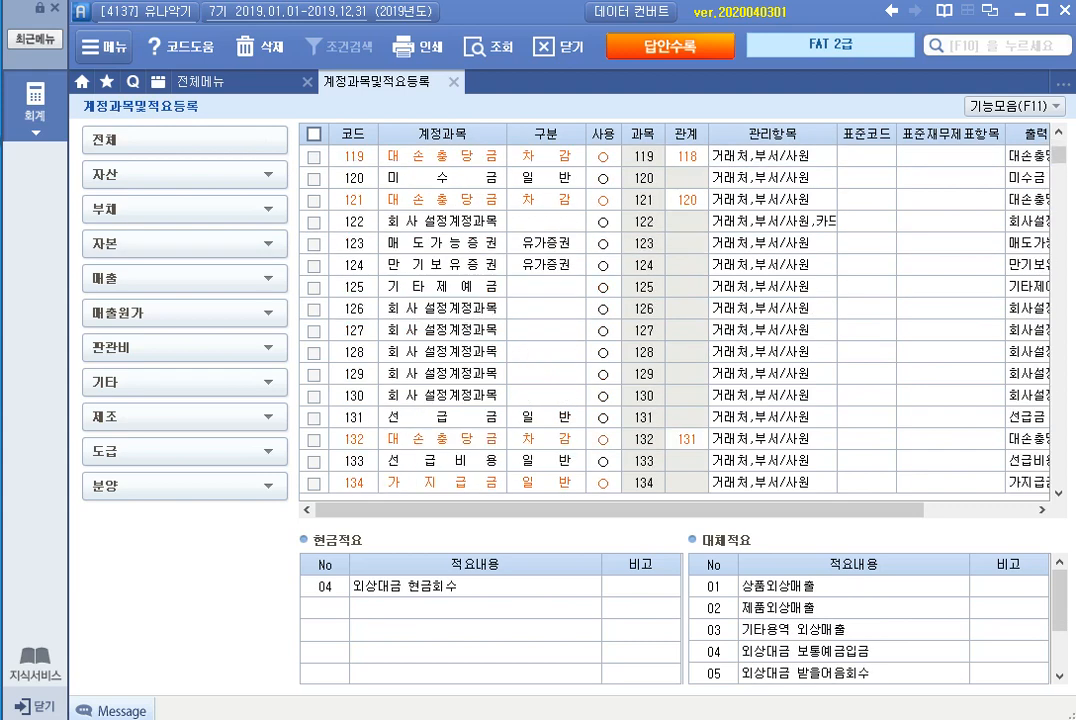
click(442, 330)
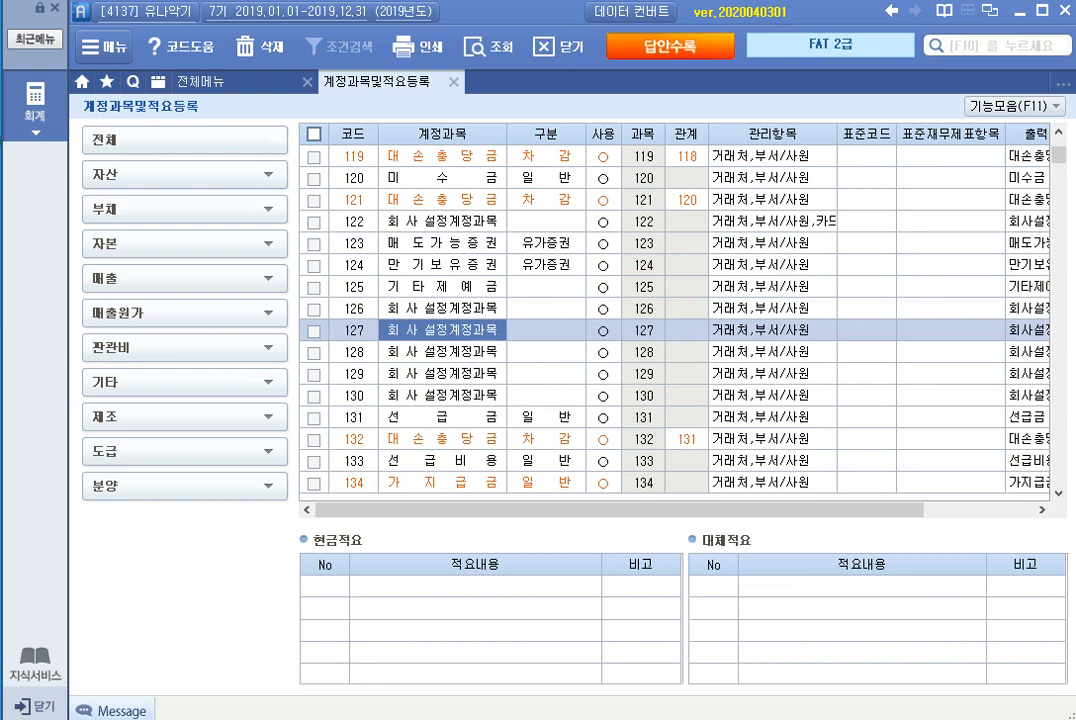
text(할부외)
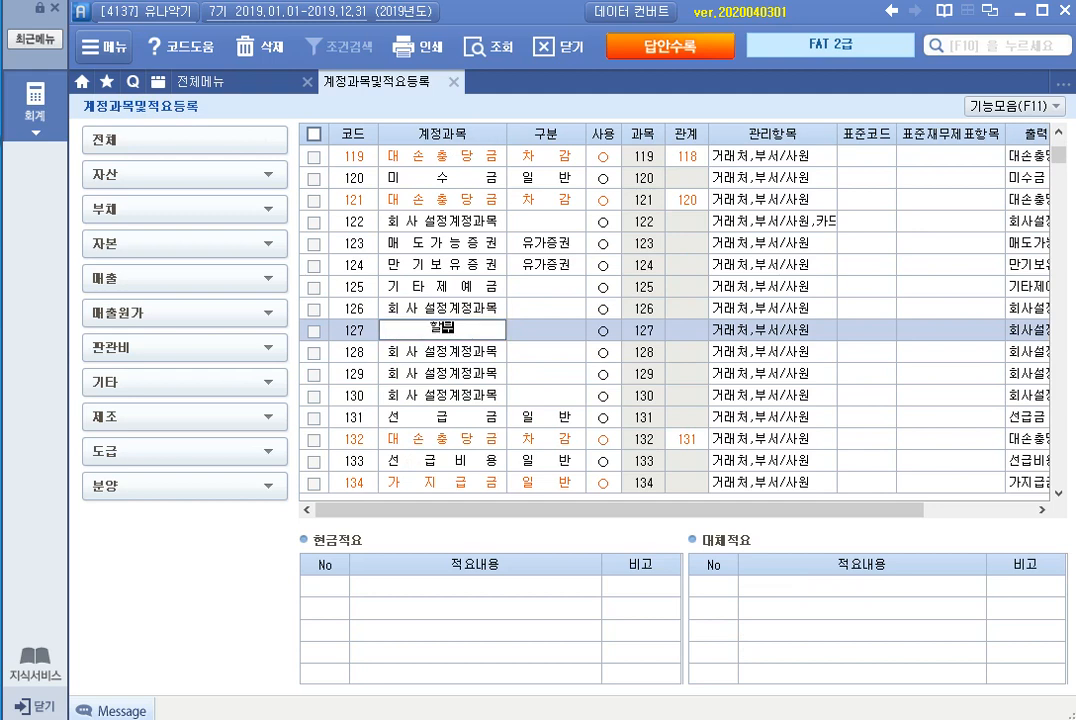
text(상매출금)
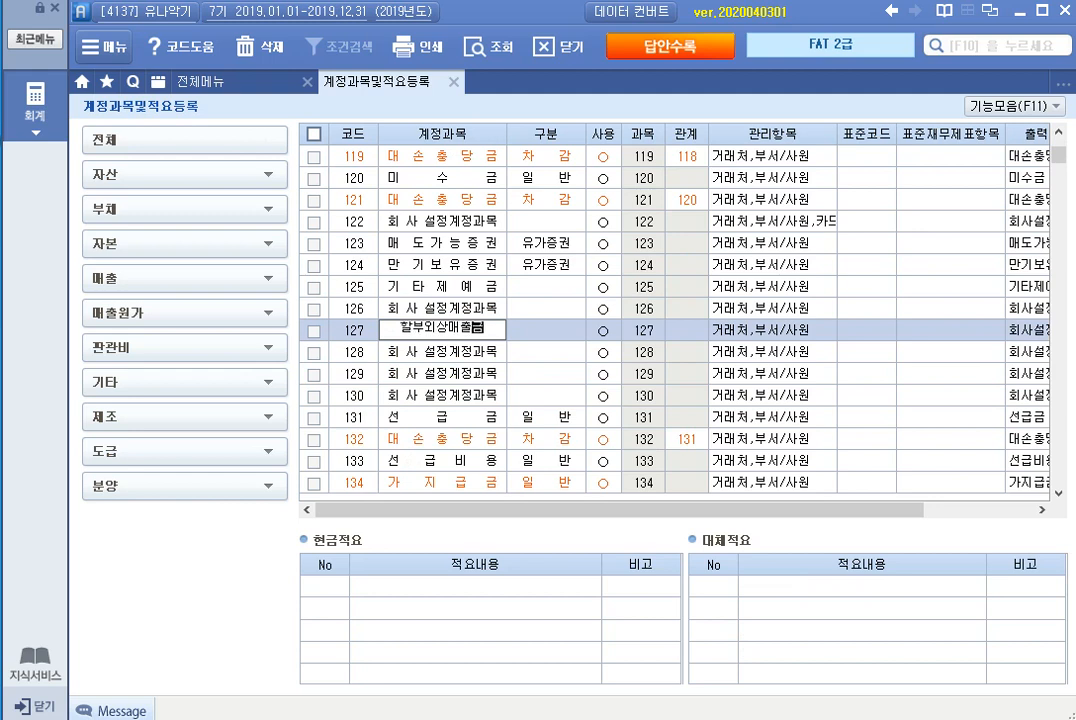
key(Return)
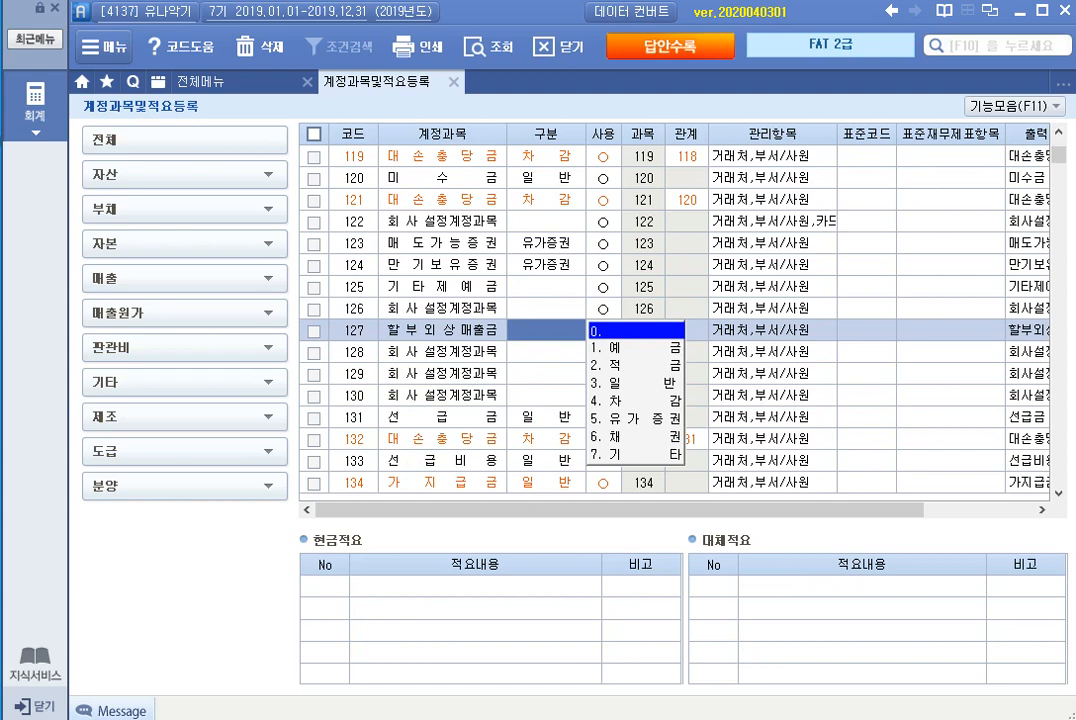
key(3)
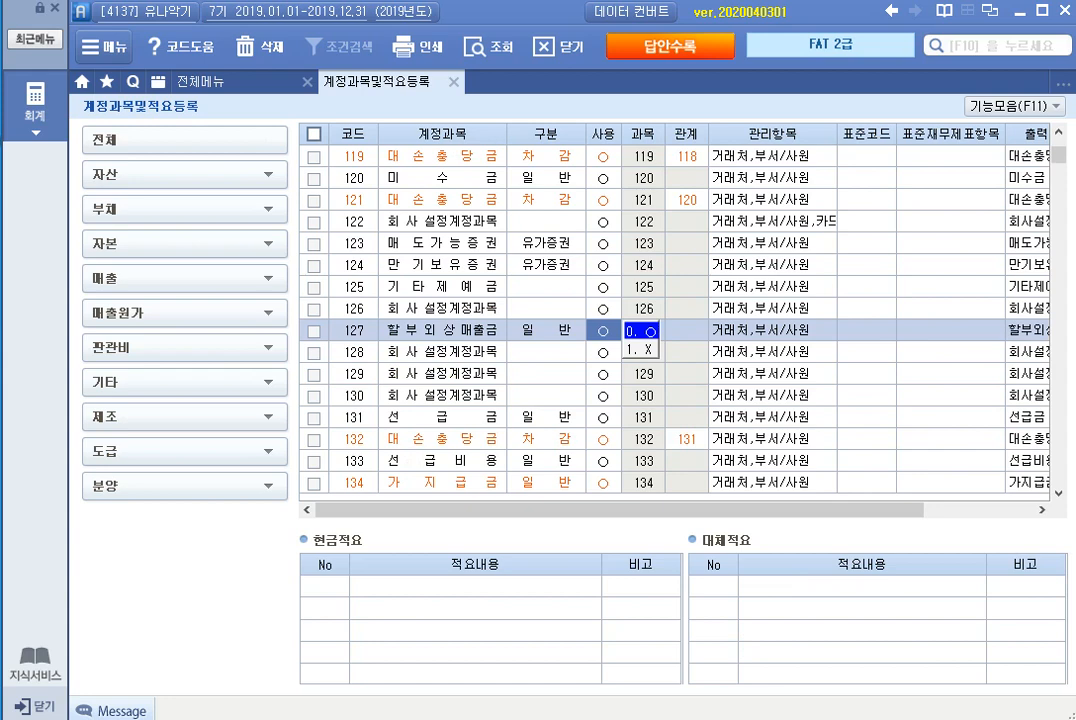
key(Return)
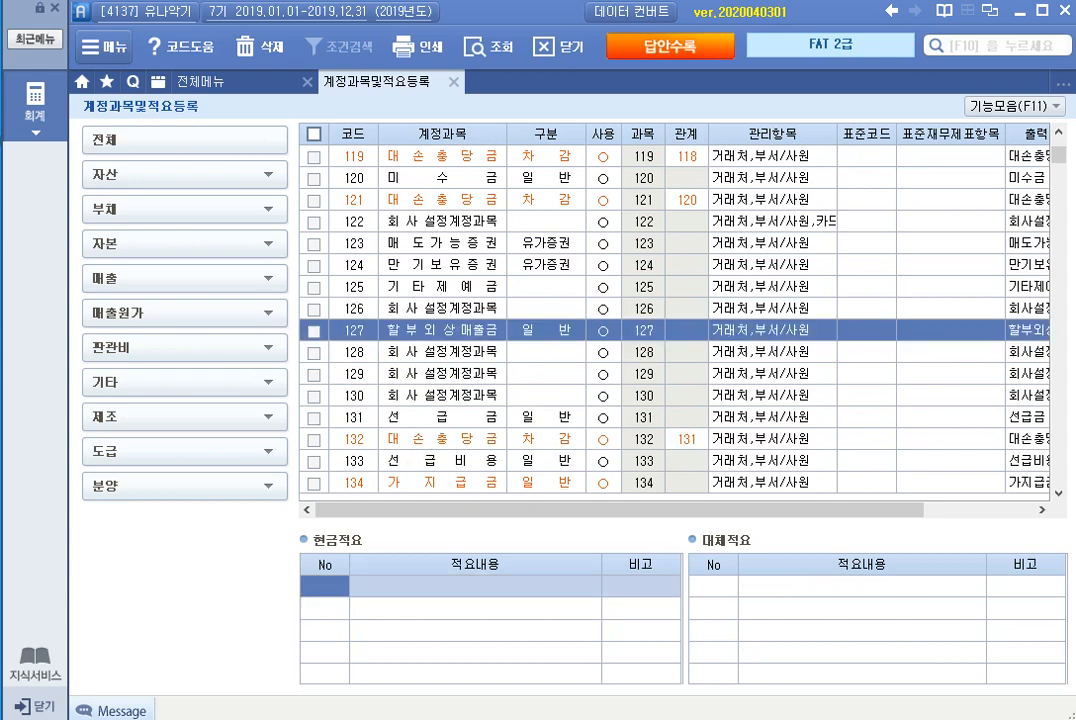
Step: Add 현금적요 01 with the text "할부외상매출금 현금으로 수" to account 127
text(1)
key(Return)
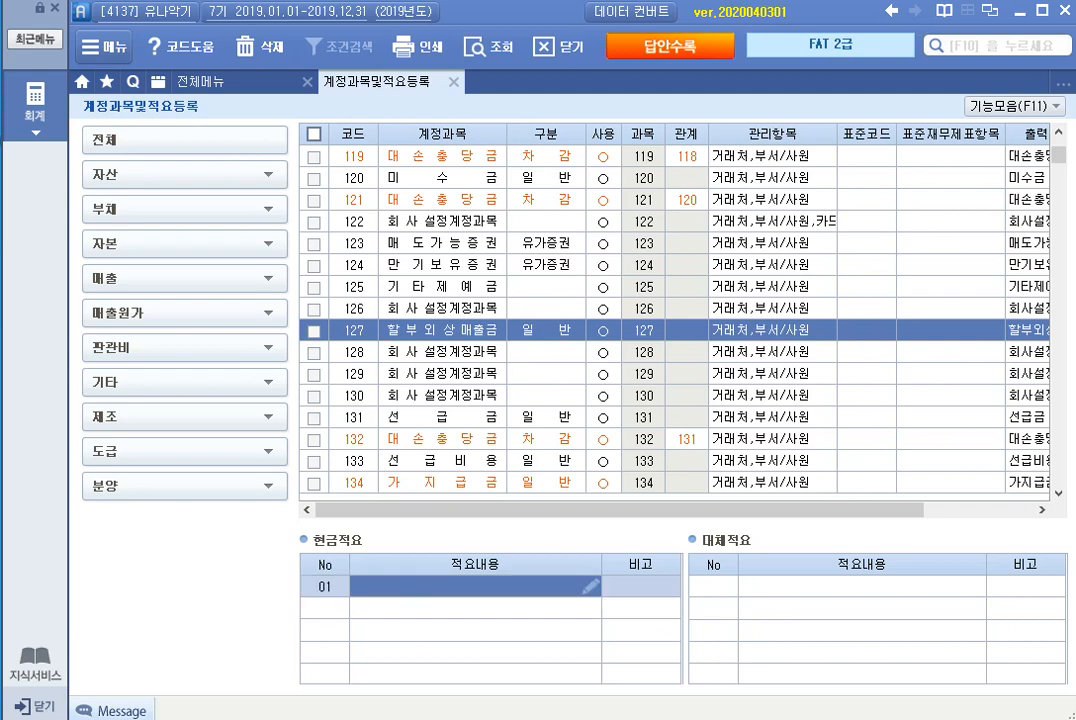
text(할부외)
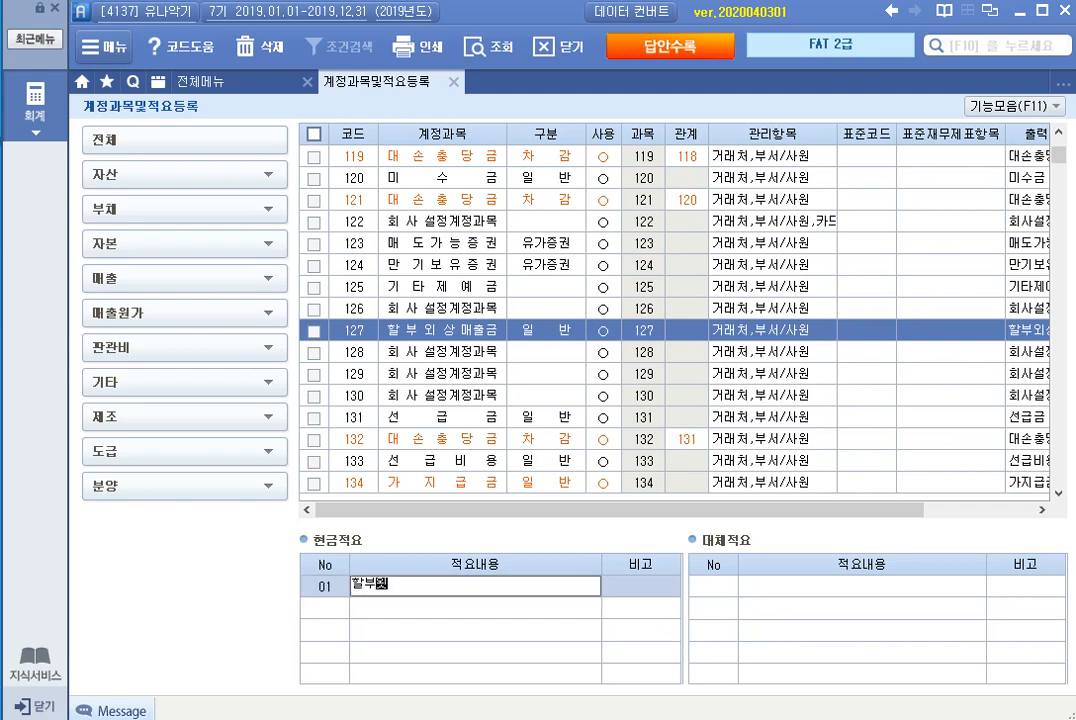
text(상매출금 현금으로 ㅅ)
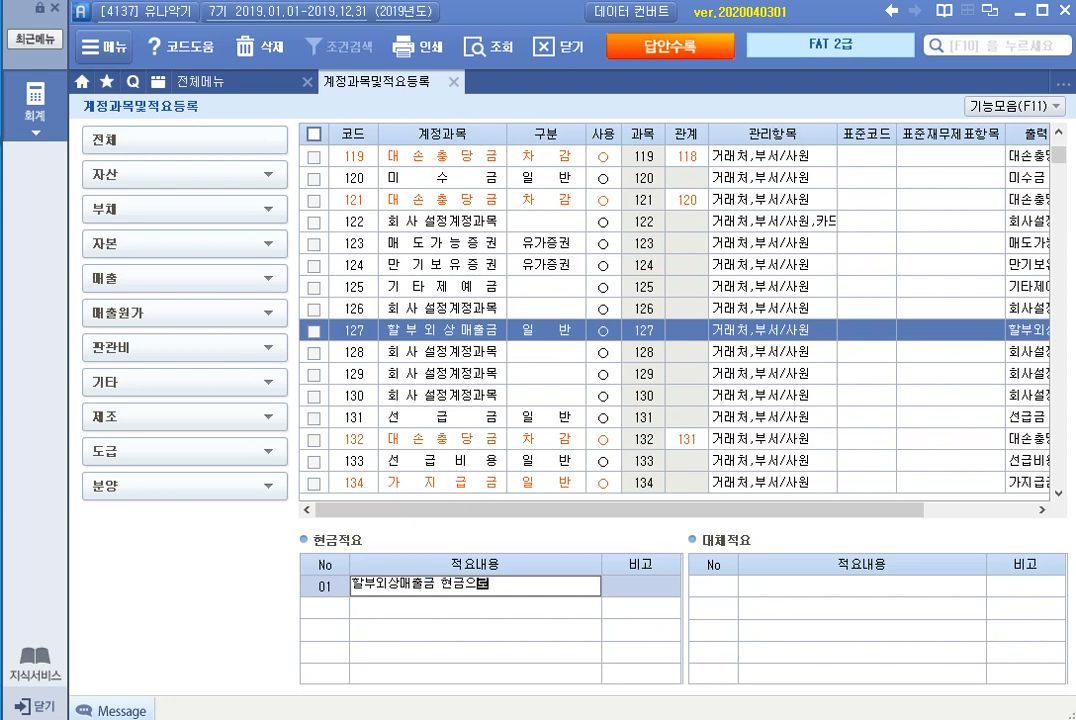
text(수취)
key(Return)
Step: Add 대체적요 01 "할부판매에 의한 할부외상매출금 발생" to account 127 and close the account registration
text(1)
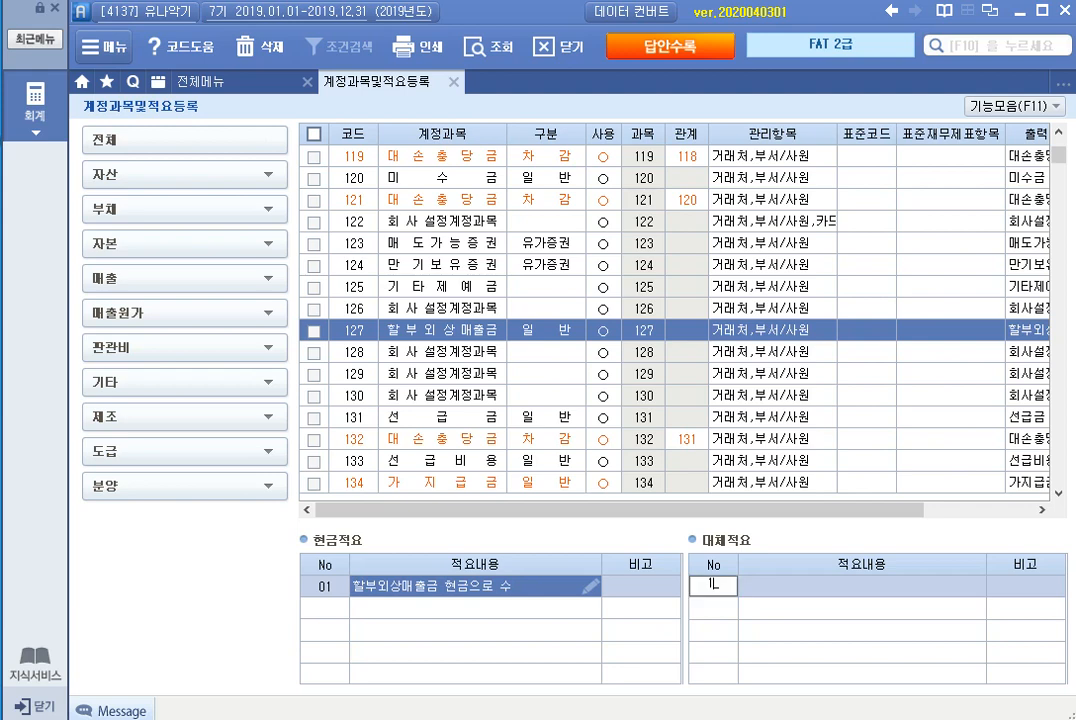
key(Return)
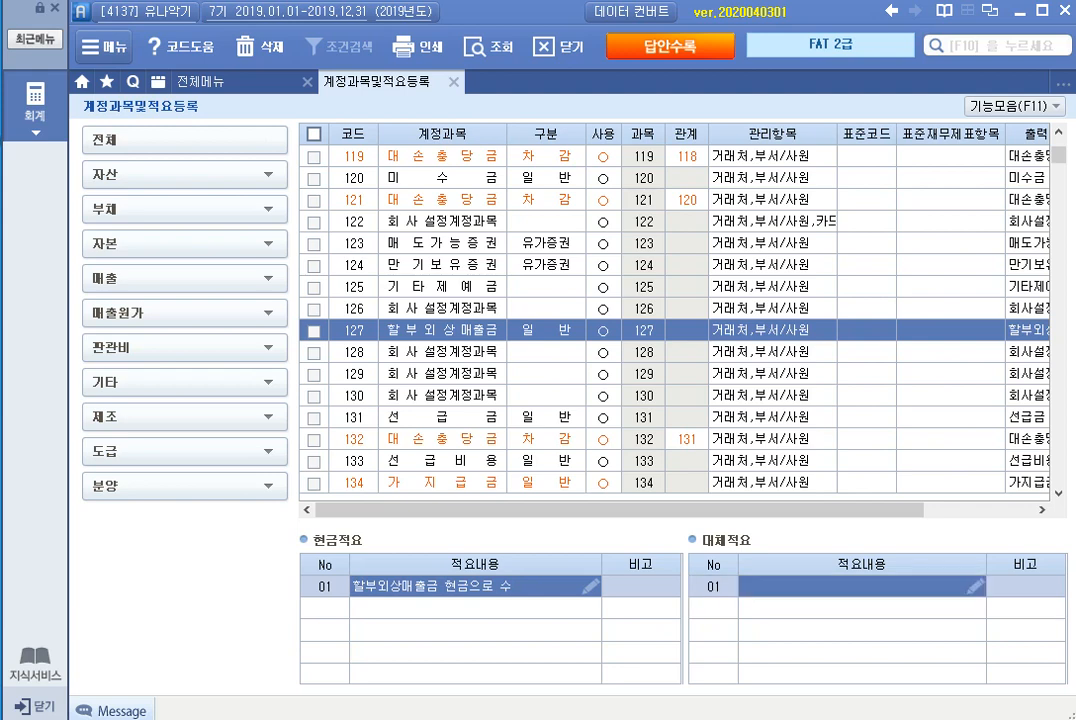
text(할부외)
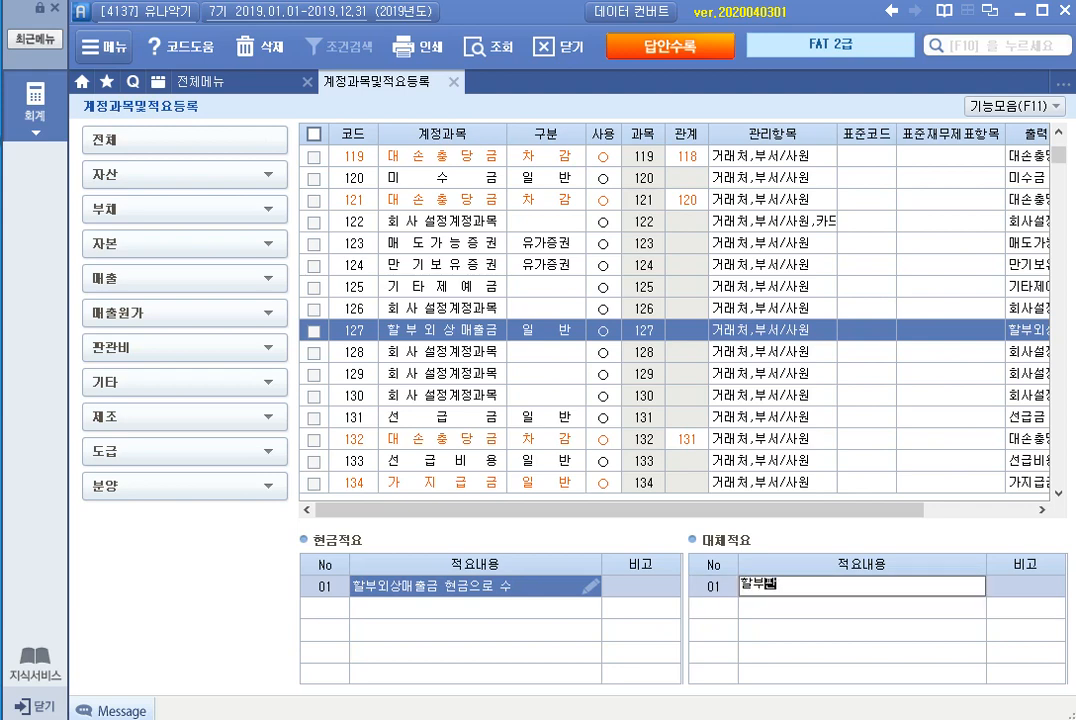
text(매에 의한 할부)
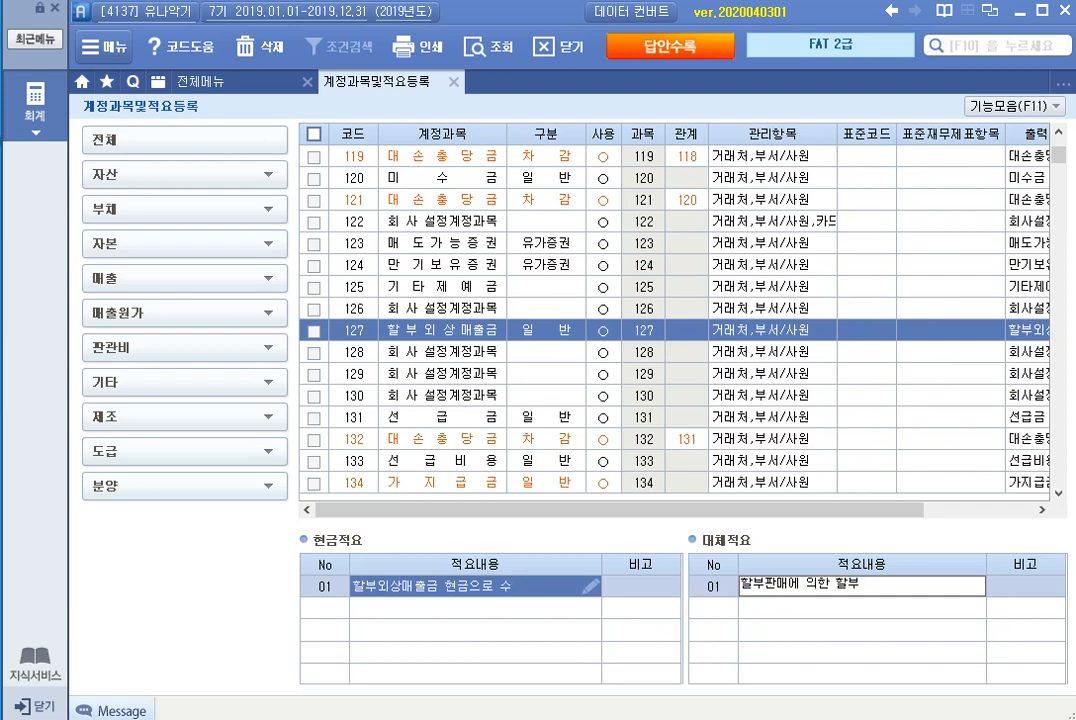
text(외상매출금 발생)
key(Return)
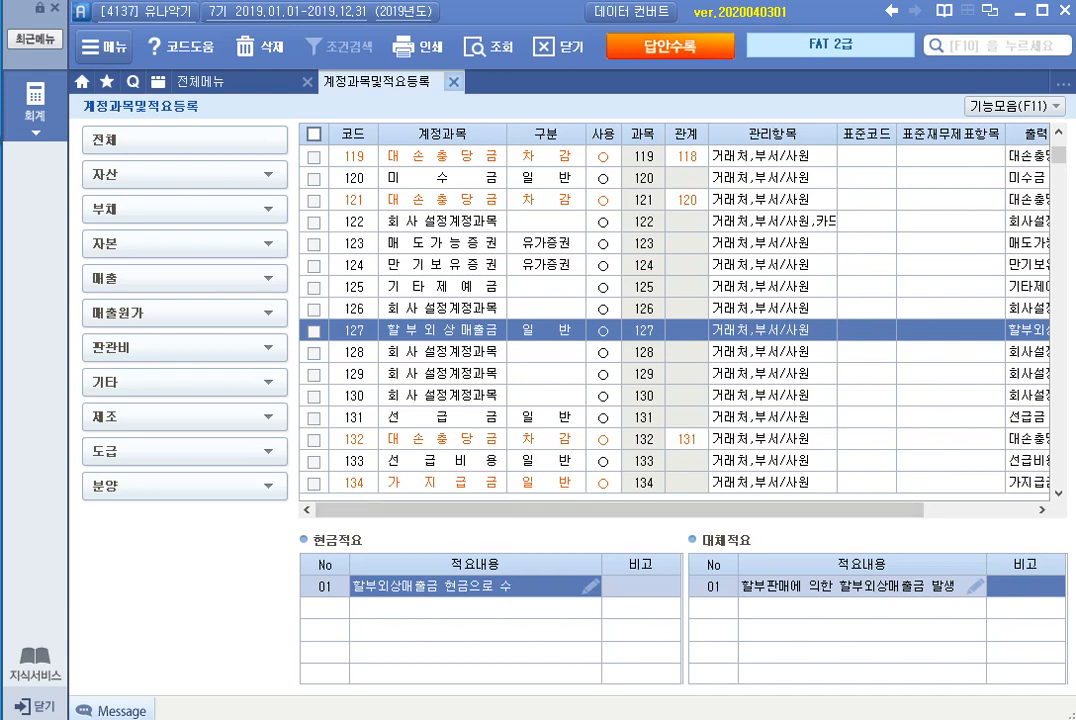
key(Escape)
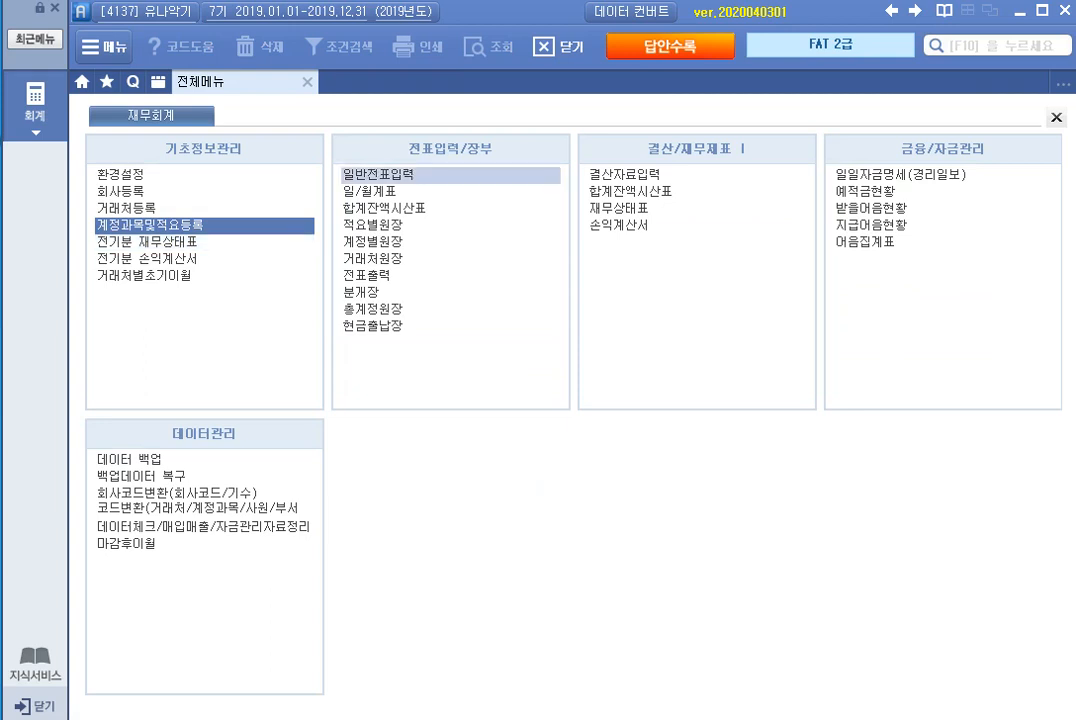
Step: Open 일반전표입력 for the date July 7 (07월 07일)
click(450, 175)
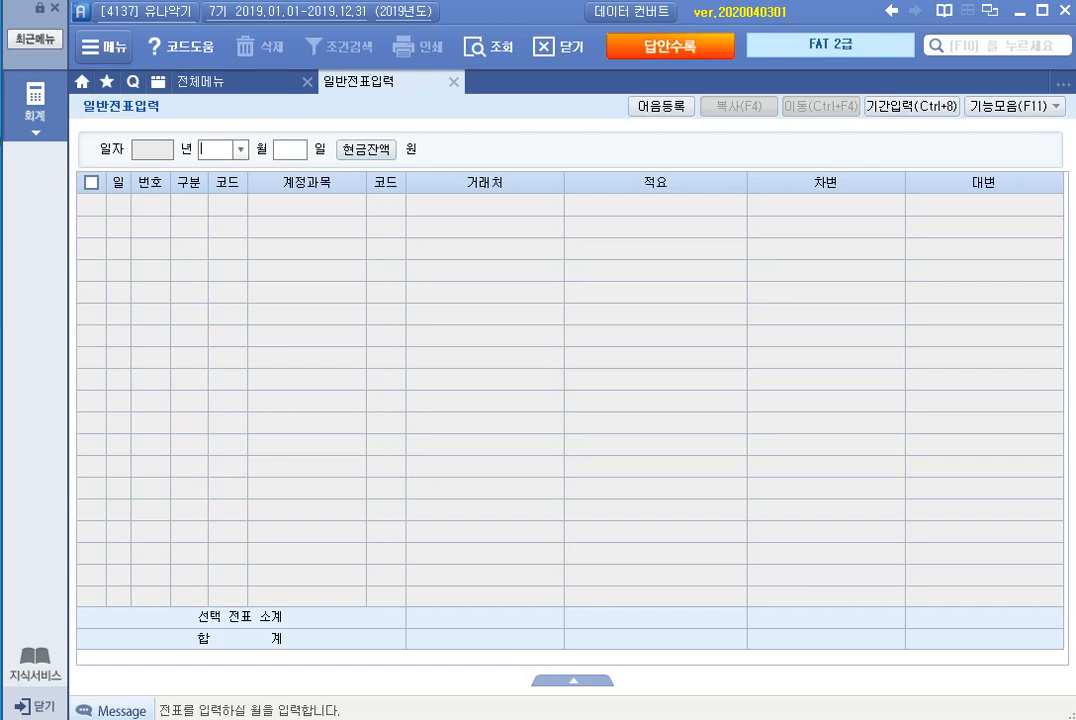
text(07)
key(Return)
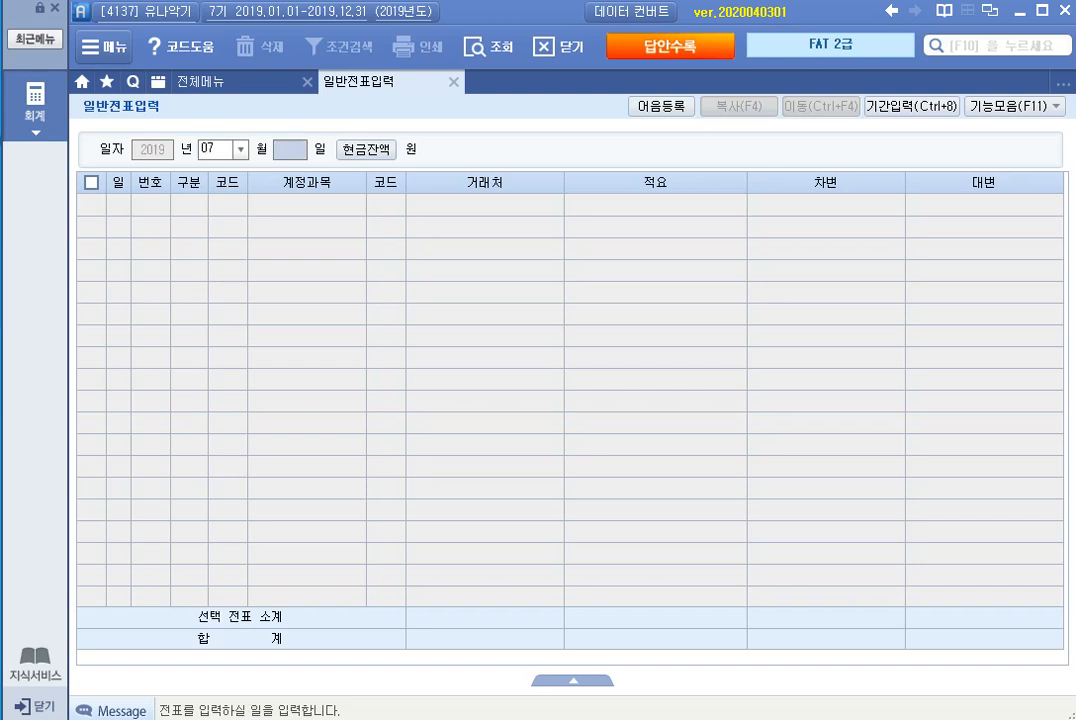
text(07)
key(Return)
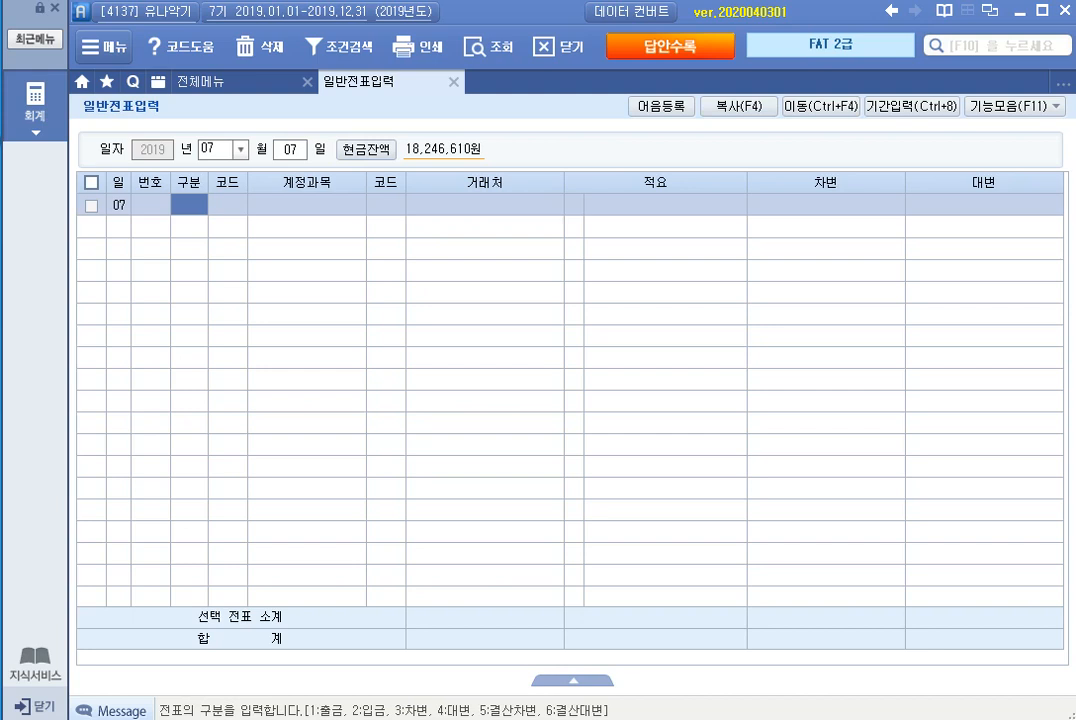
Step: Enter a debit (차변) line for account 830 소모품비 with 30,000, leaving 거래처 and 적요 empty
text(3)
key(Return)
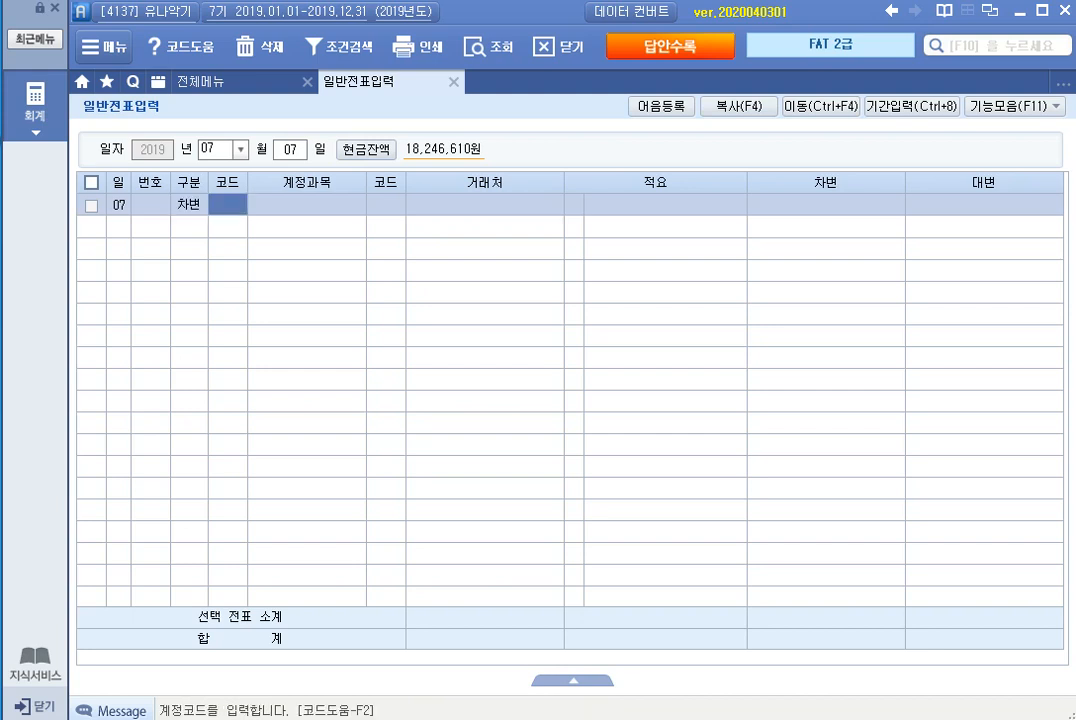
text(소모)
key(Return)
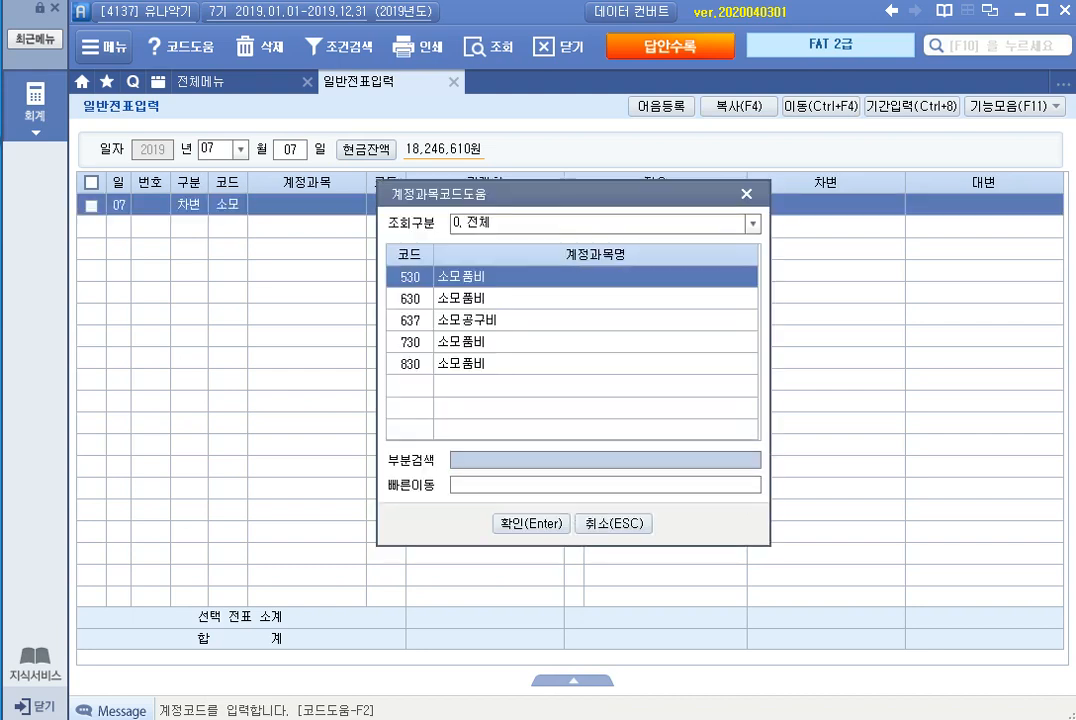
key(Down)
key(Down)
key(Down)
key(Down)
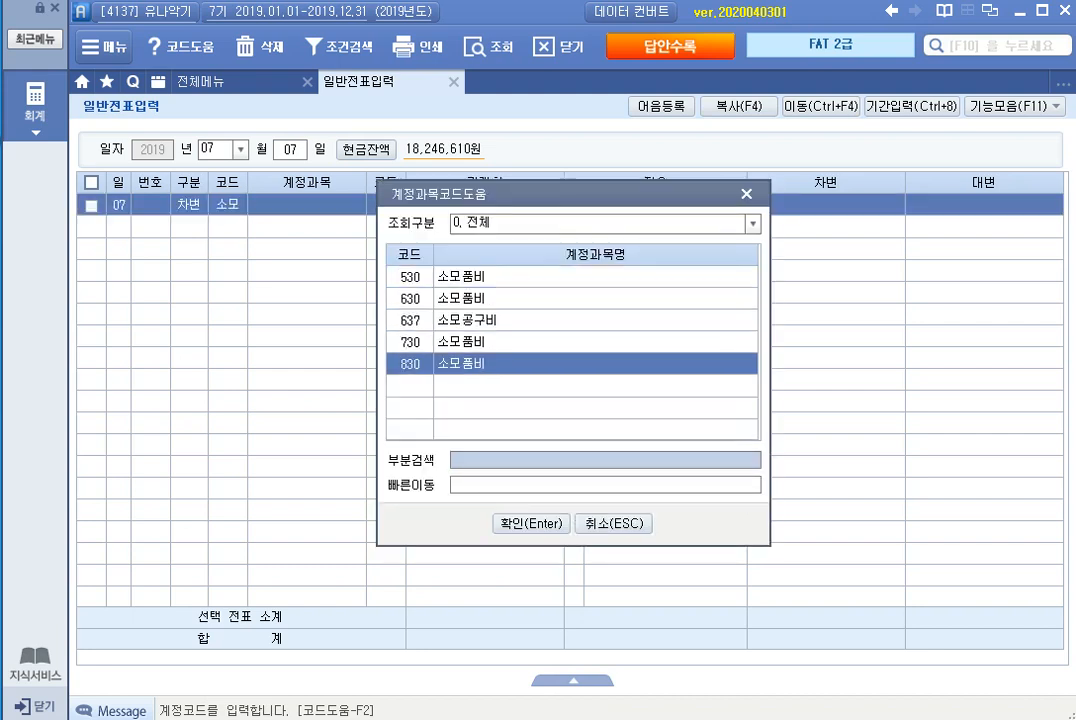
key(Return)
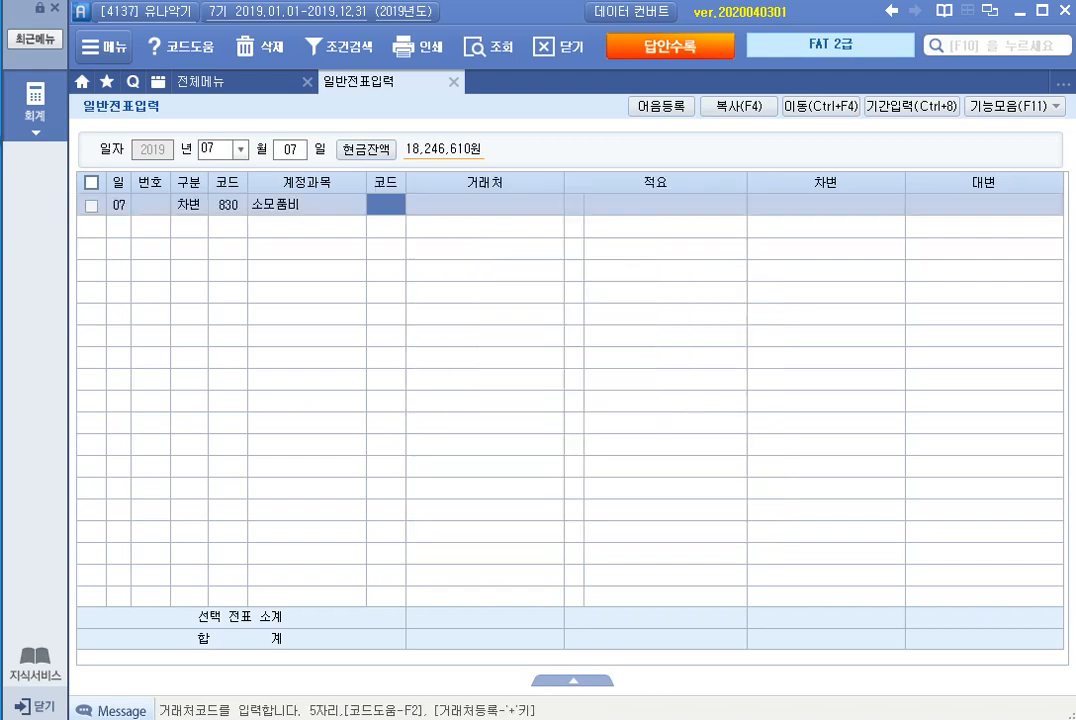
key(Return)
key(Return)
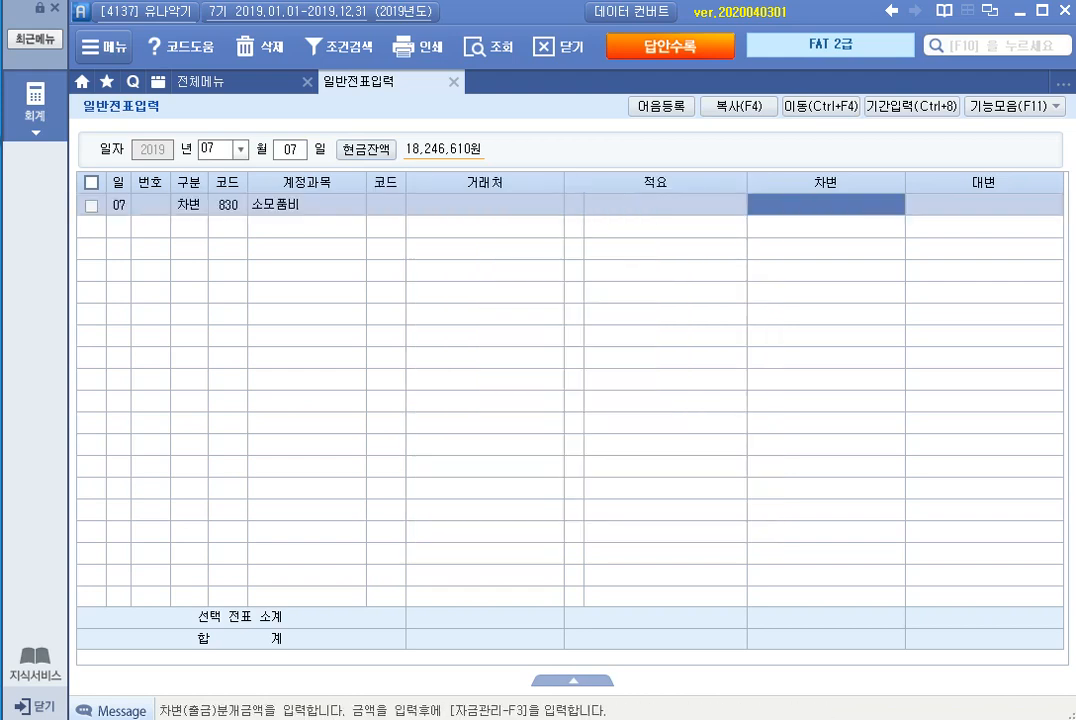
text(300000)
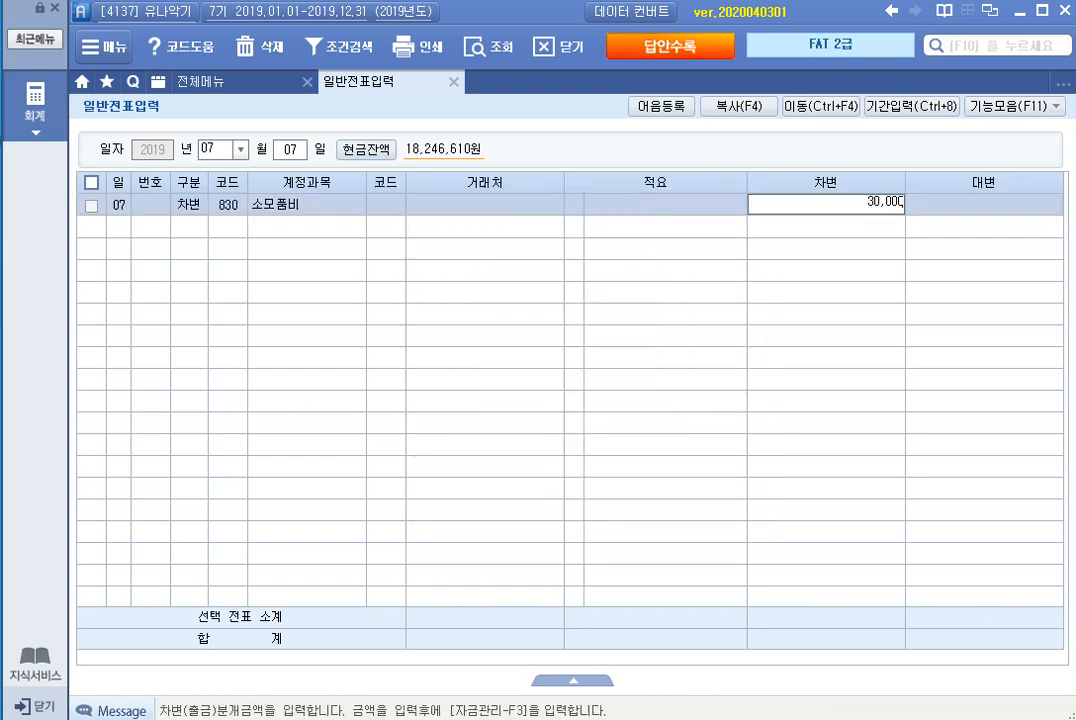
key(Return)
Step: Enter the matching credit (대변) line for account 101 현금 with 30,000
text(4)
key(Return)
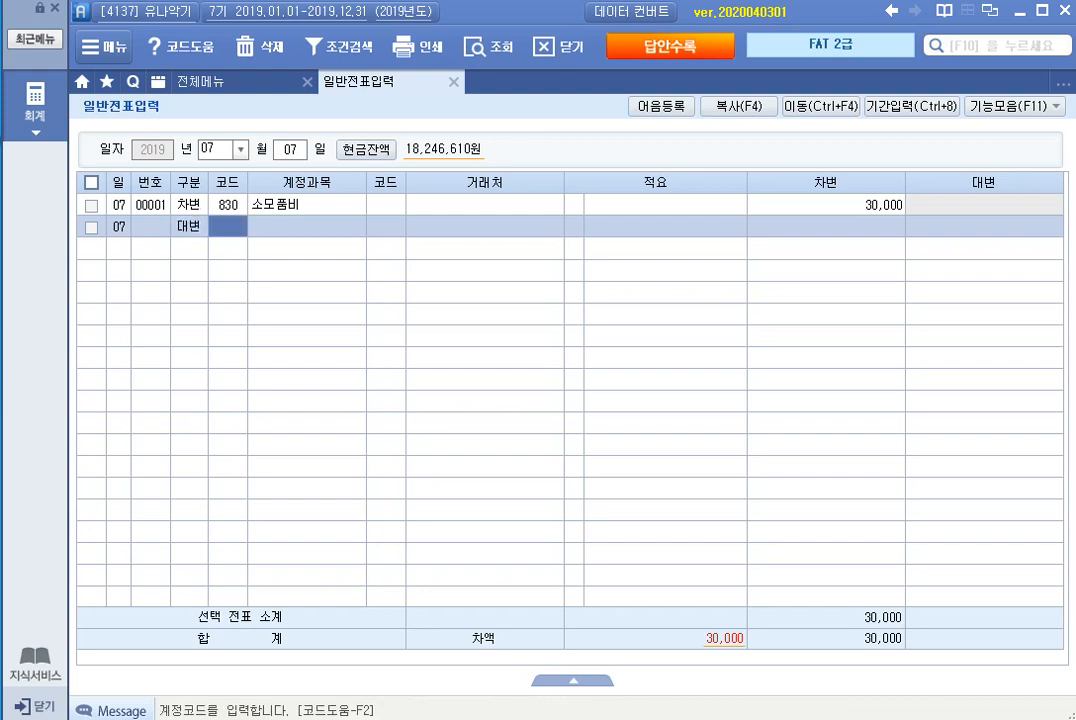
text(101)
key(Return)
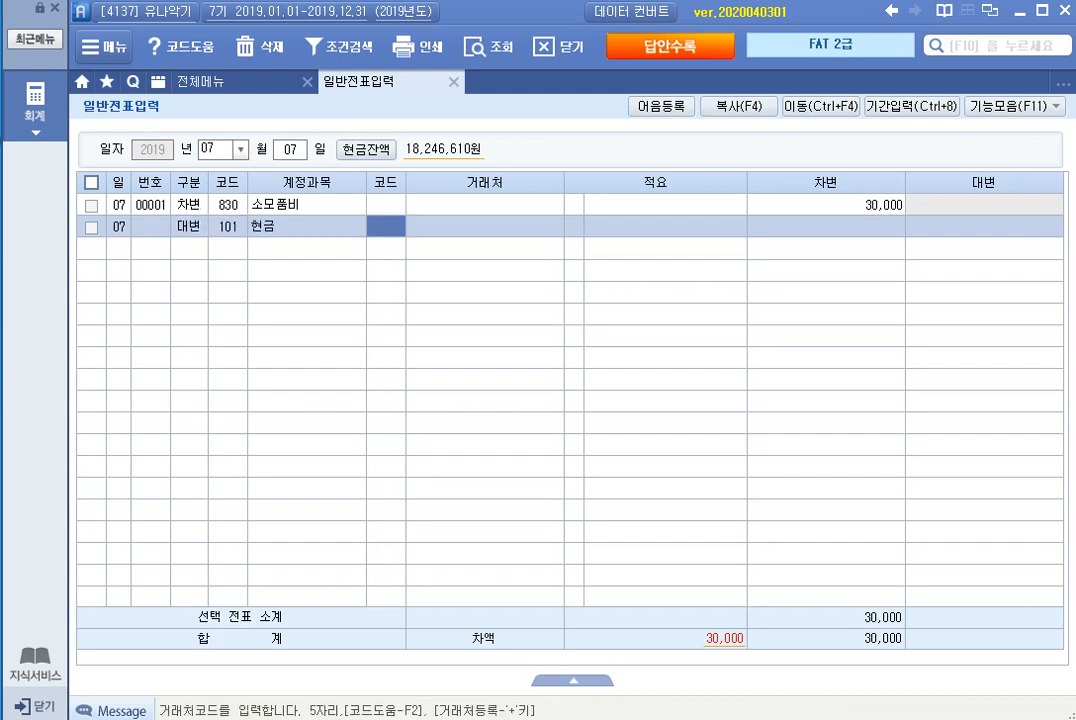
key(Return)
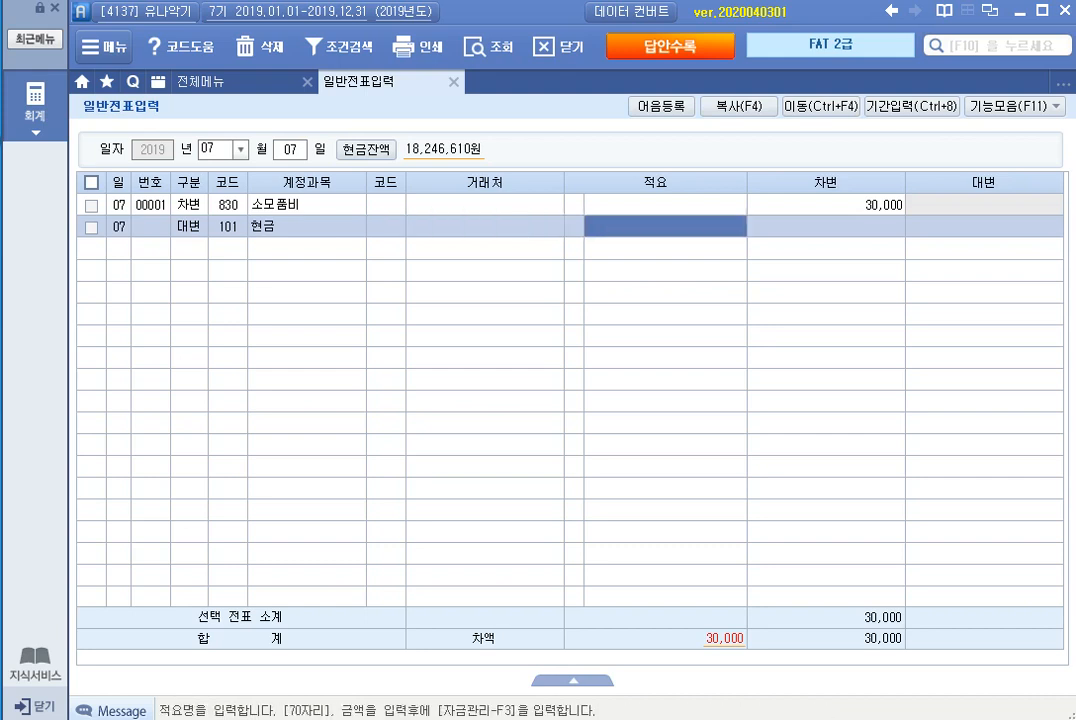
key(Return)
key(Return)
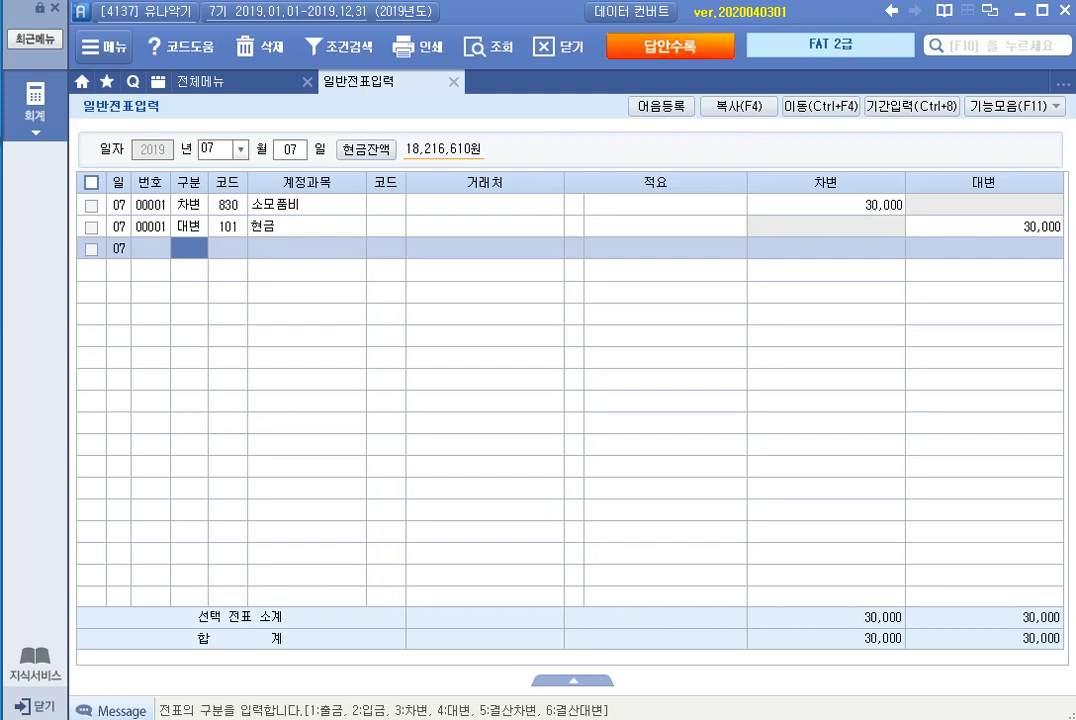
Step: Switch the voucher date to July 10 and start a debit (차변) line for account 824 운반비
key(Escape)
text(10)
key(Return)
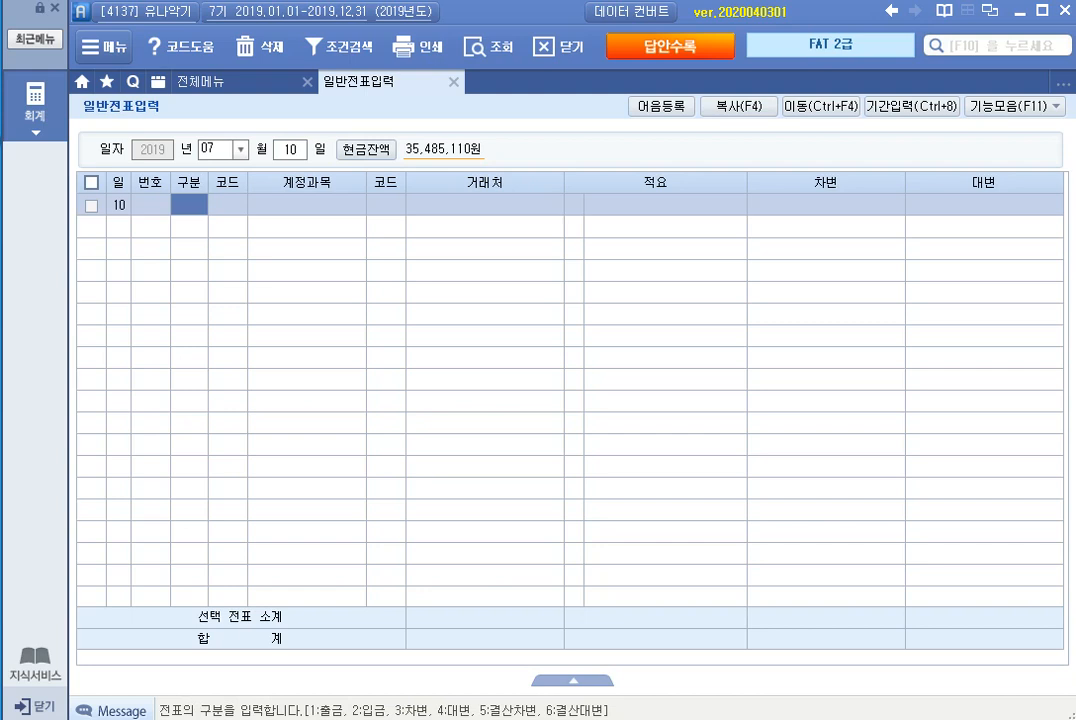
text(3)
key(Return)
text(운반)
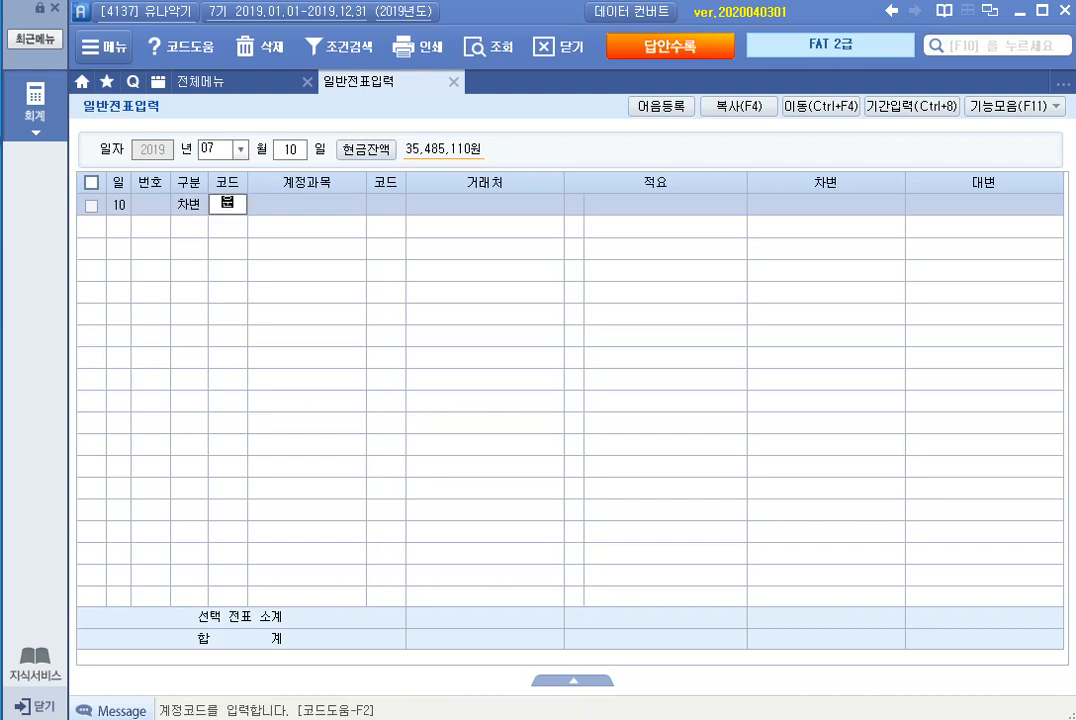
key(Return)
key(Down)
key(Down)
key(Down)
key(Down)
key(Down)
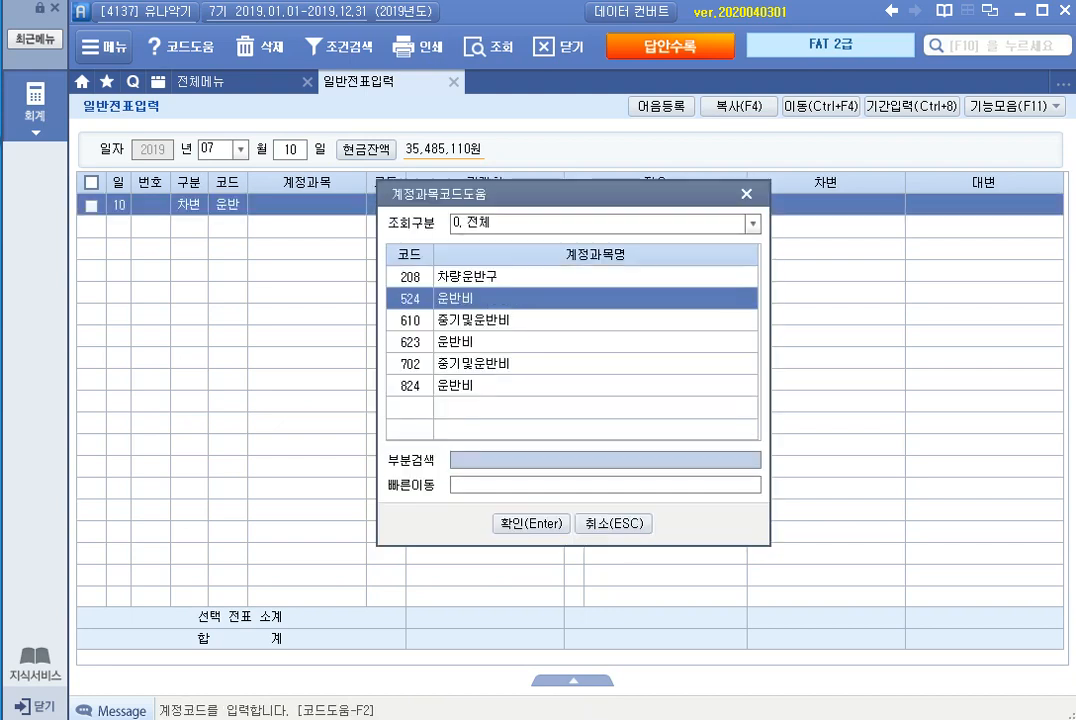
key(Return)
Step: Complete the 운반비 debit line with 25,000, leaving 거래처 and 적요 empty
key(Return)
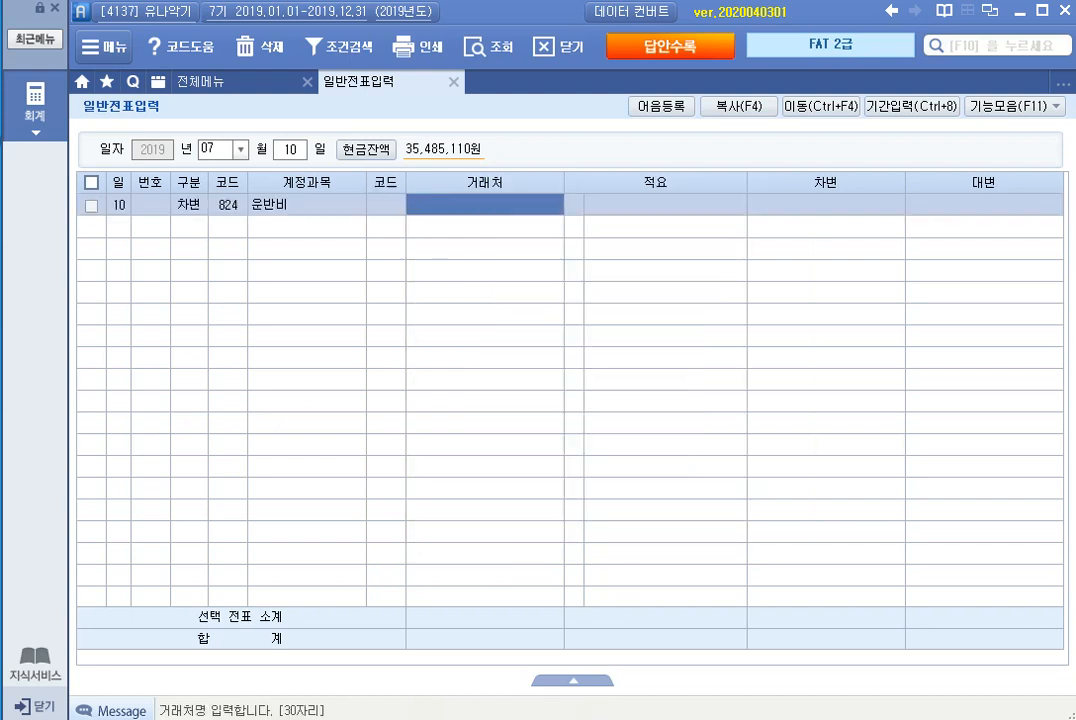
key(Return)
key(Return)
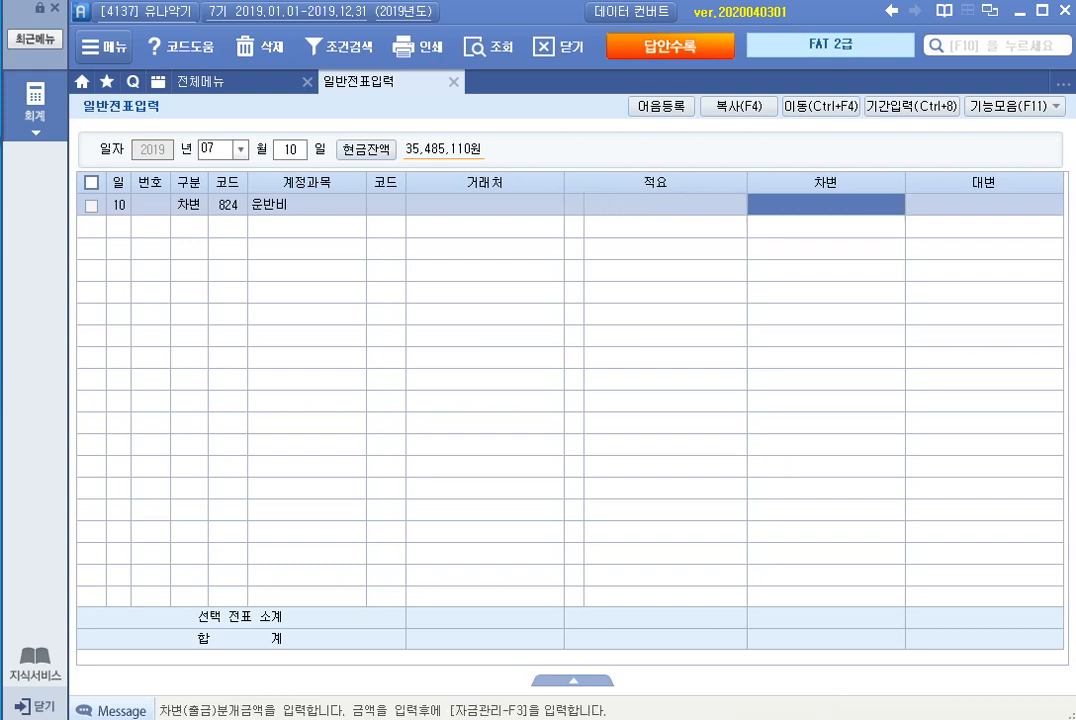
text(250000)
key(Return)
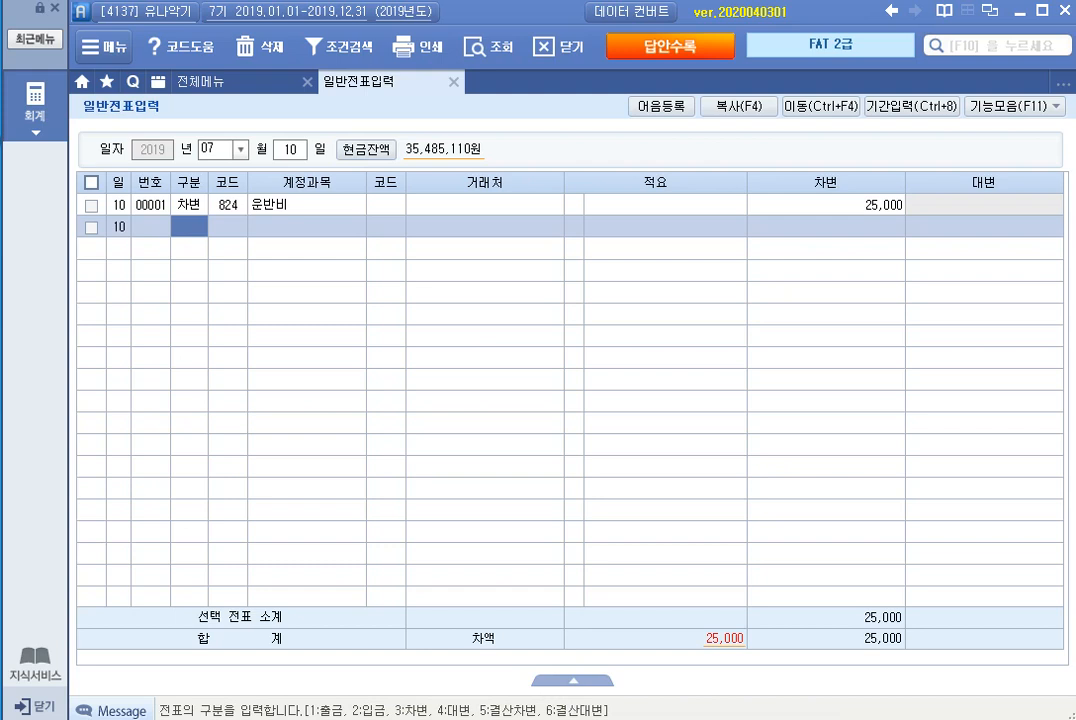
Step: Enter the matching credit (대변) line for account 101 현금 with 25,000
text(4)
text(101)
key(Return)
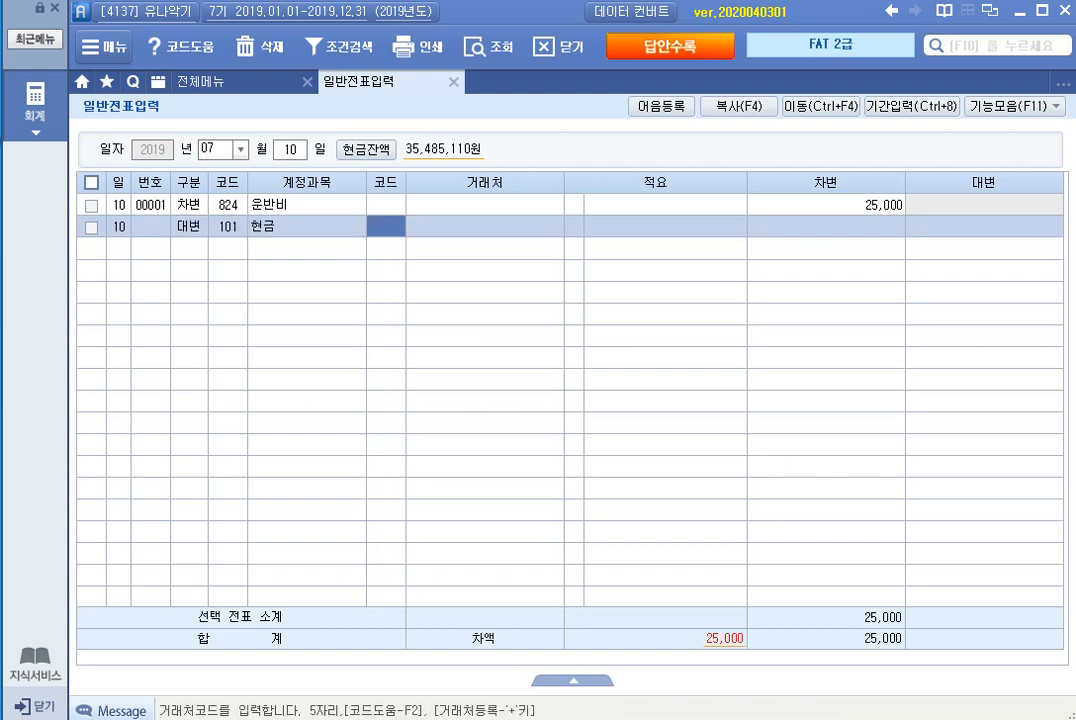
key(Return)
key(Return)
key(Return)
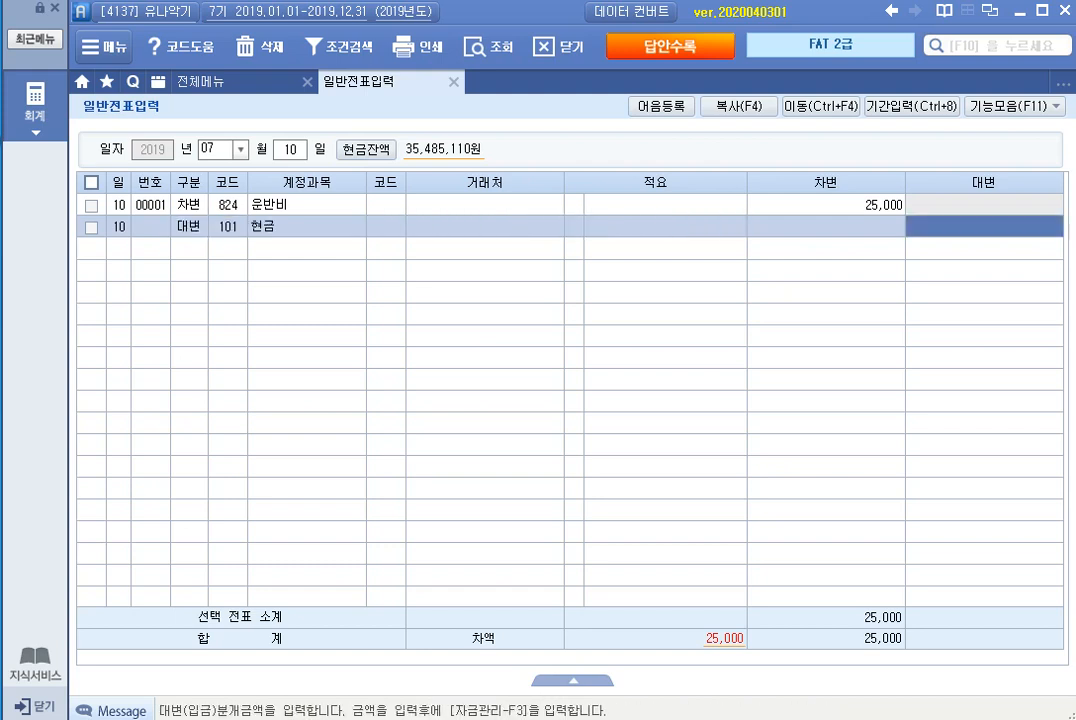
text(25,000)
key(Return)
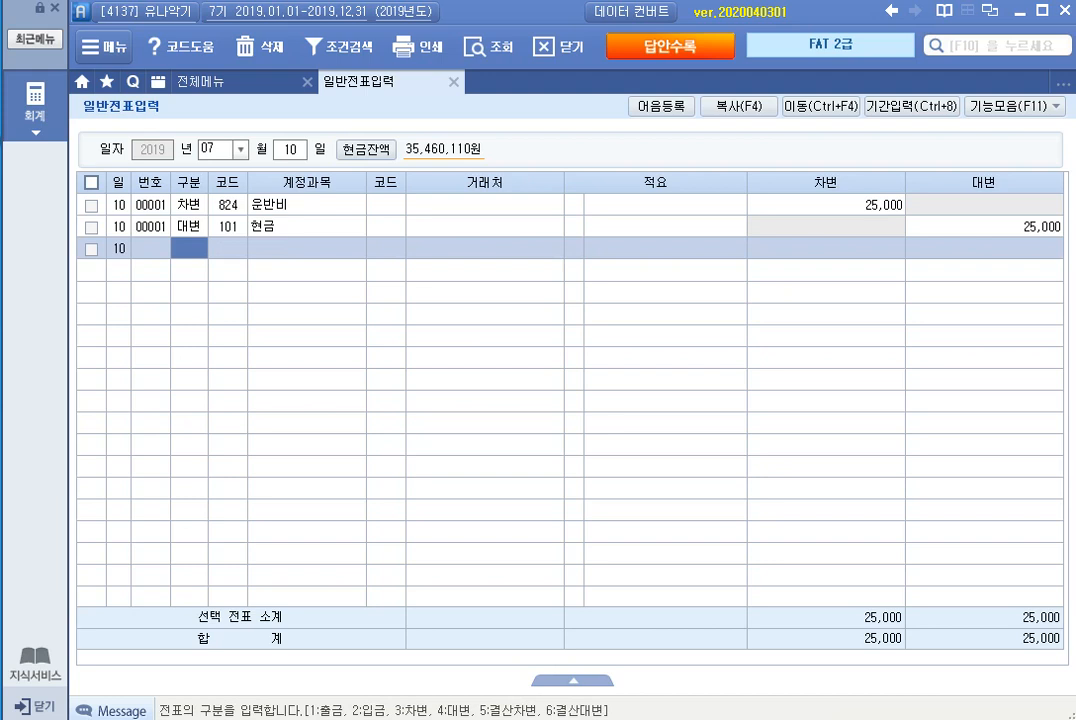
Step: Switch the voucher date to July 15 and start a debit (차변) line for account 811 복리후생비
key(Escape)
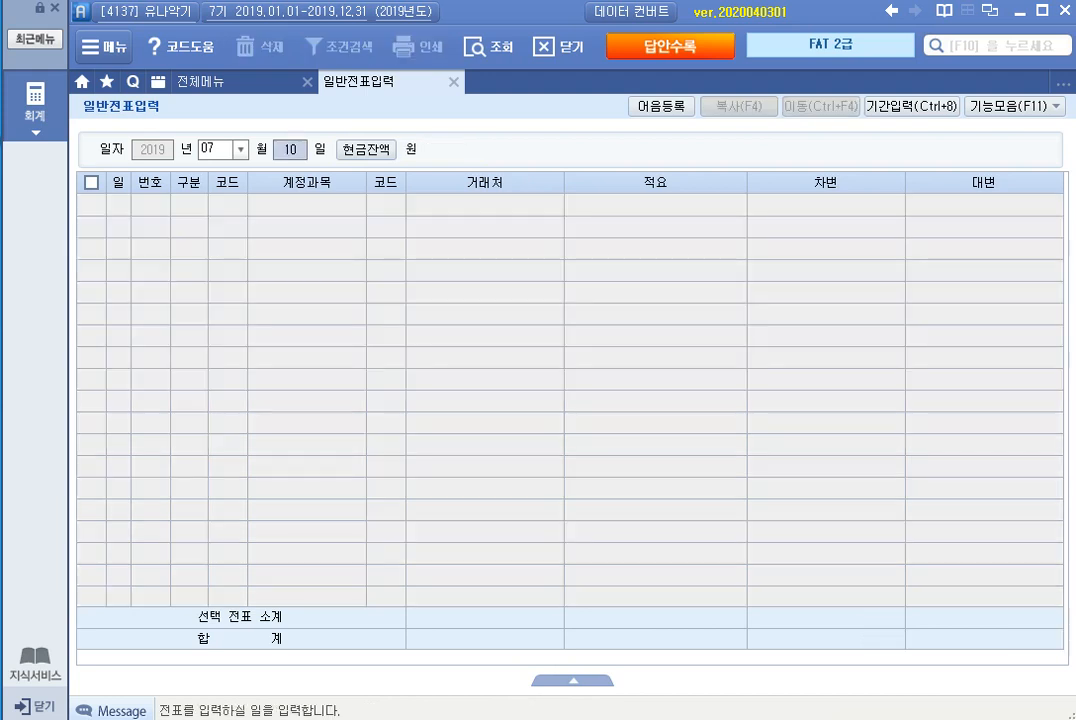
text(15)
key(Return)
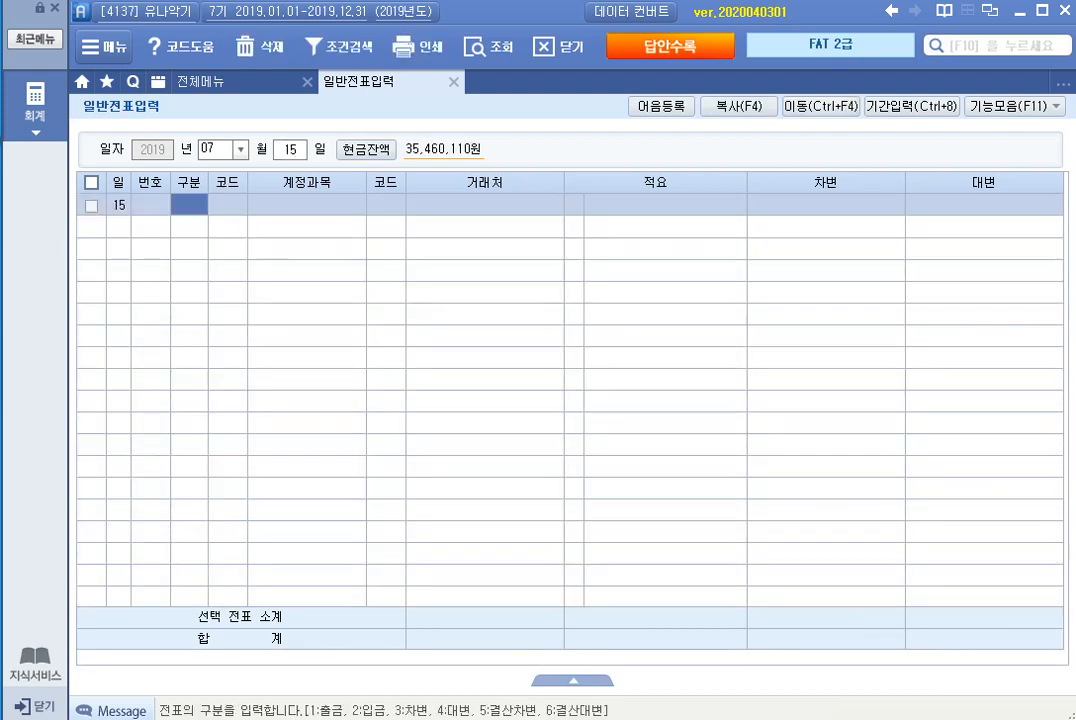
text(3)
key(Return)
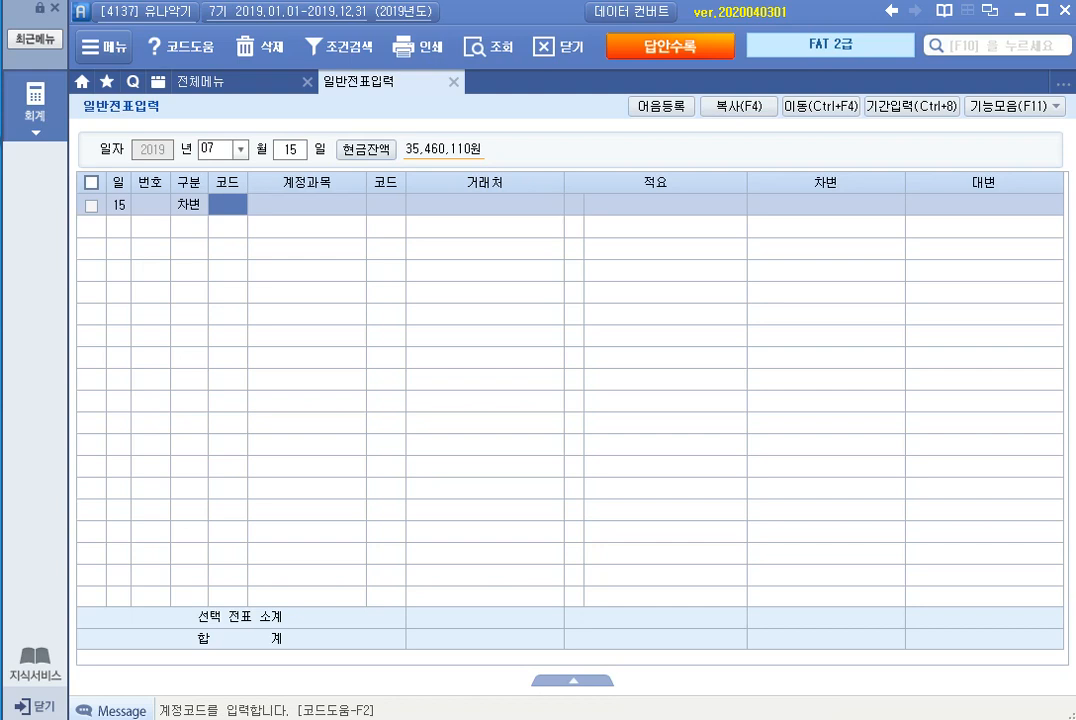
text(복리)
key(Return)
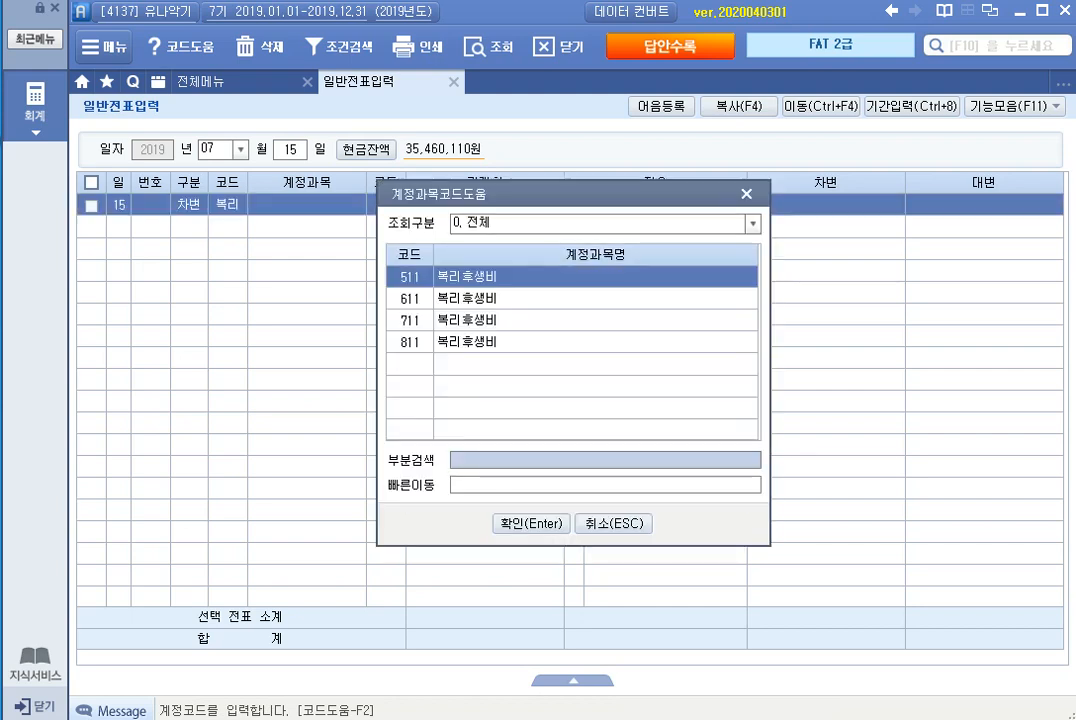
key(Down)
key(Down)
key(Down)
key(Return)
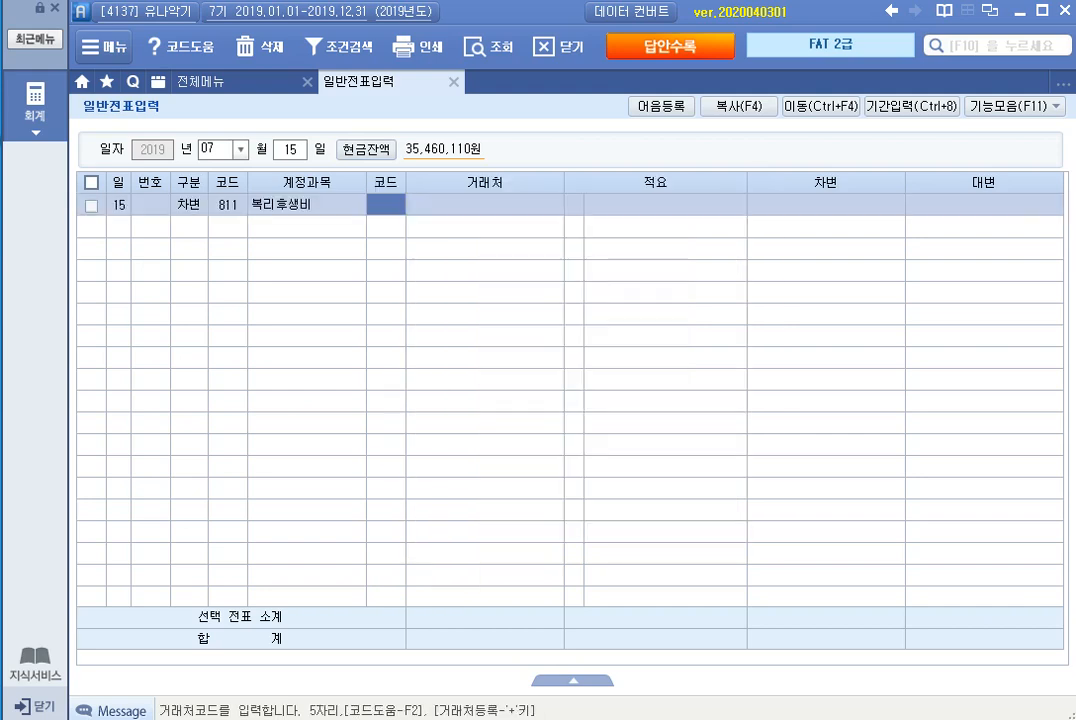
Step: Complete the 복리후생비 debit line with 143,000, leaving 거래처 and 적요 empty
key(Return)
key(Return)
key(Return)
key(Return)
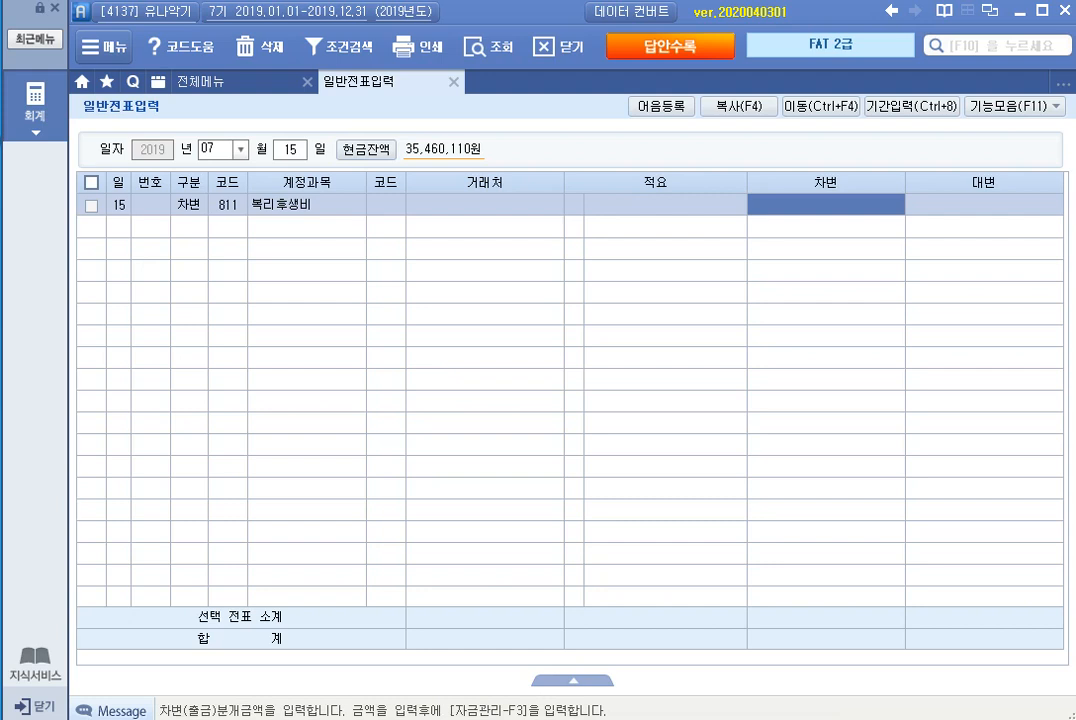
text(1430000)
key(Return)
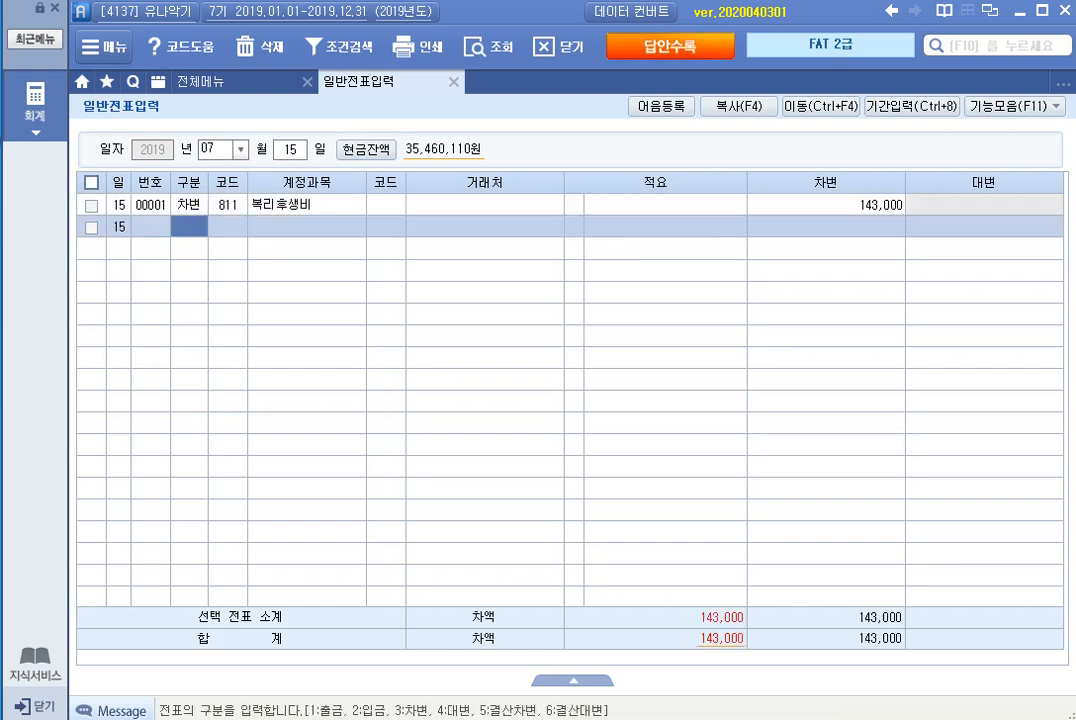
Step: Start a credit (대변) line for account 253 미지급금 with 국민카드 as the 거래처
text(4)
key(Return)
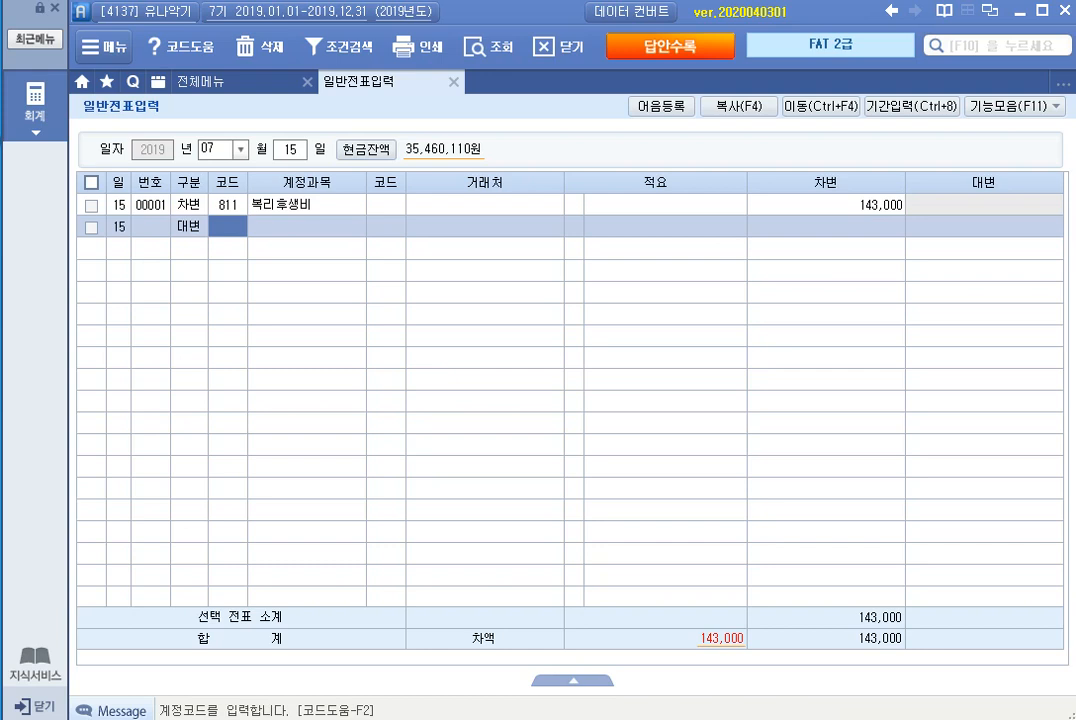
text(미지)
key(Return)
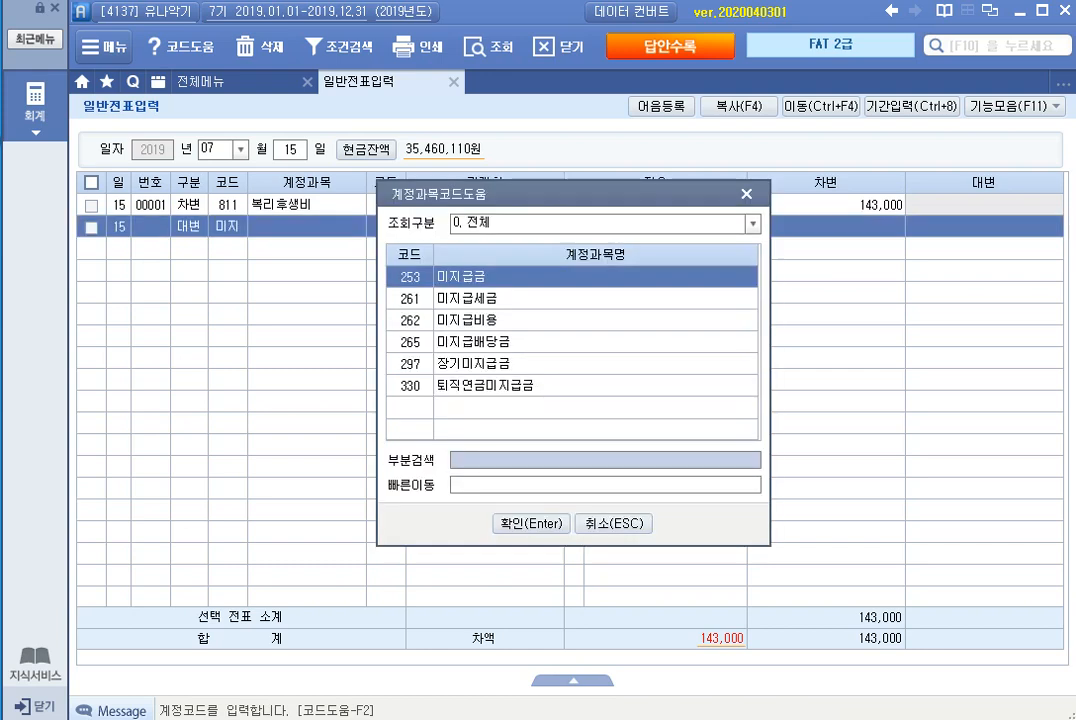
key(Return)
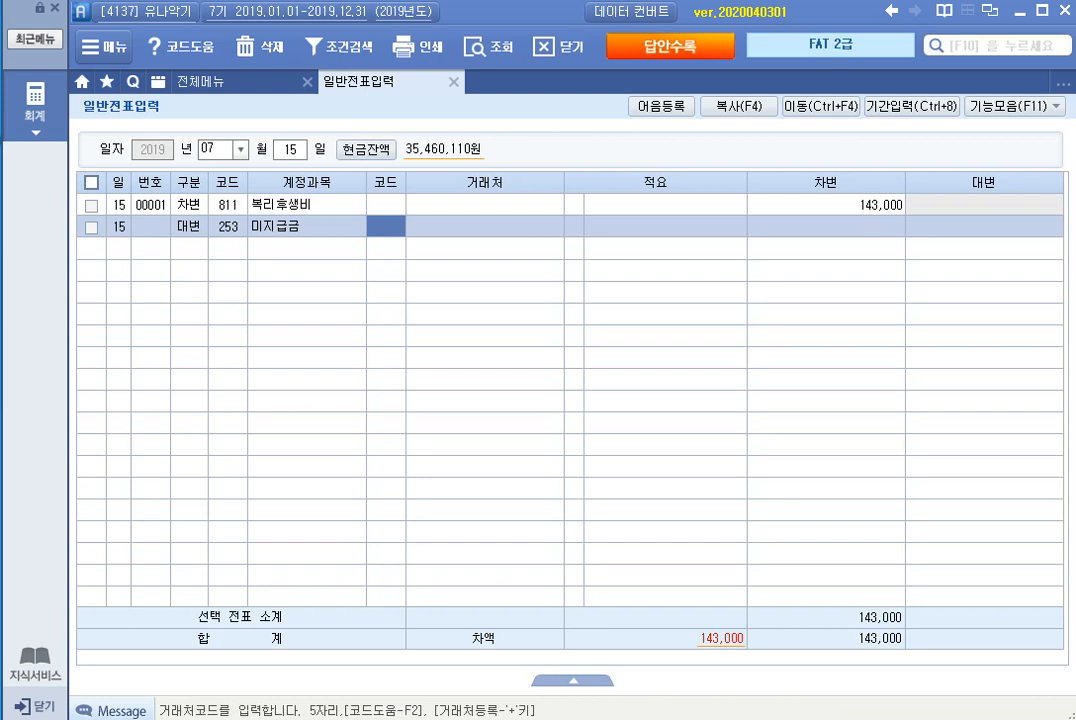
text(국민)
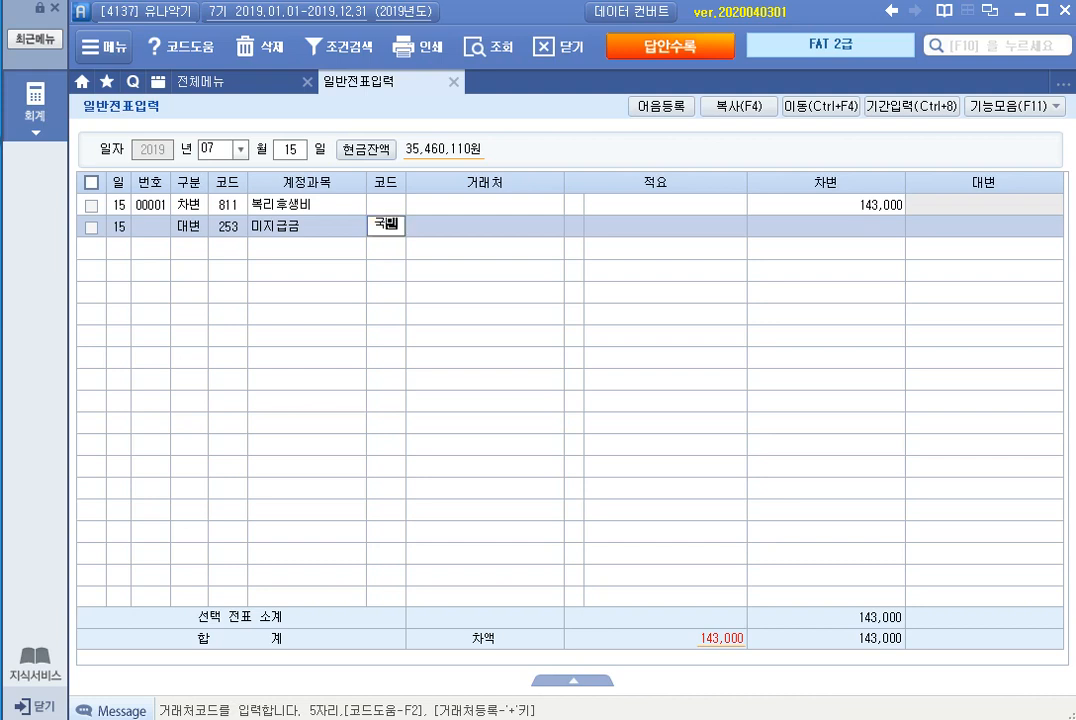
key(Return)
key(Down)
key(Return)
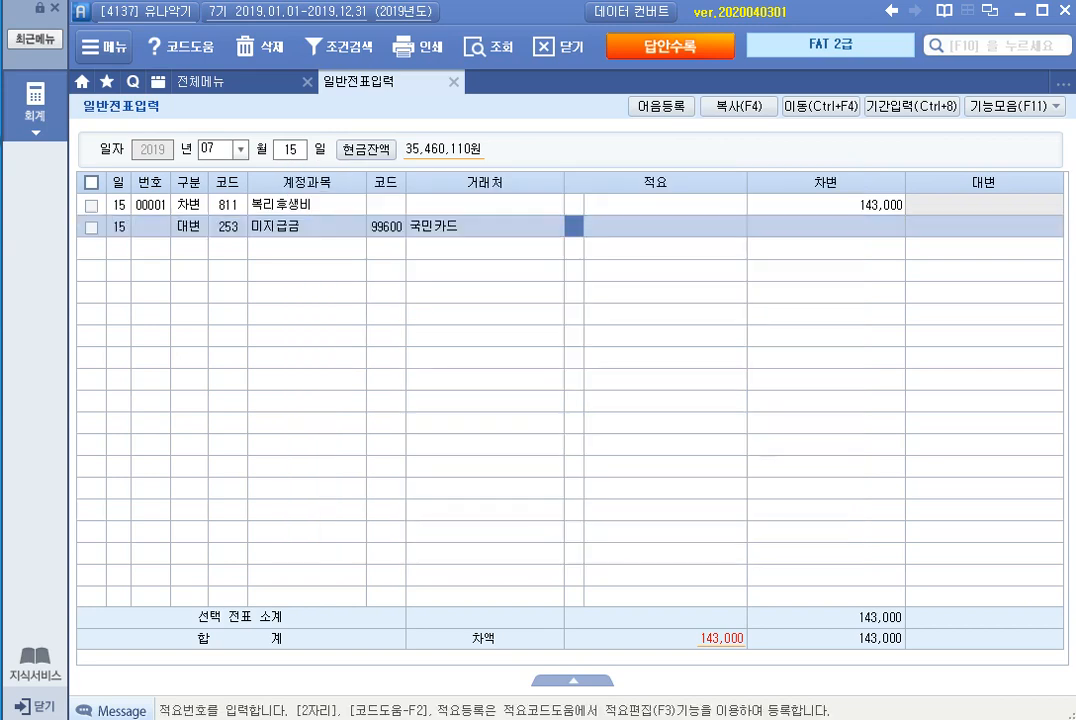
Step: Complete the 미지급금 credit line with 143,000, leaving 적요 empty
key(Return)
key(Return)
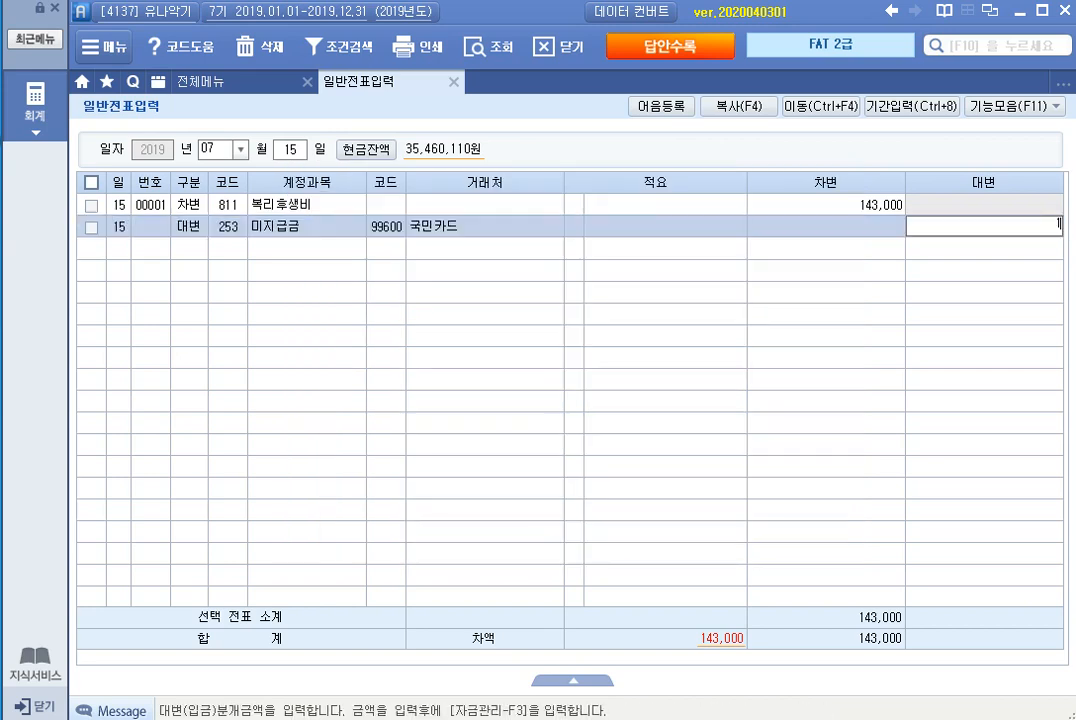
text(1430000)
key(Return)
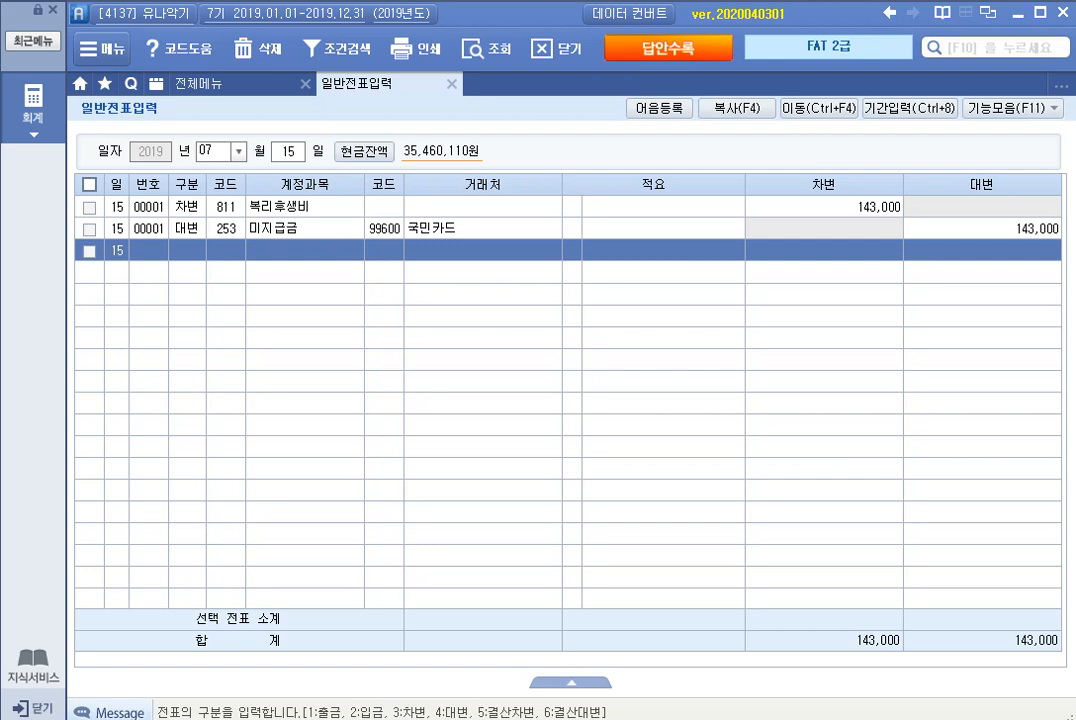
Step: Look up the existing 선급금 voucher dated July 20
key(Escape)
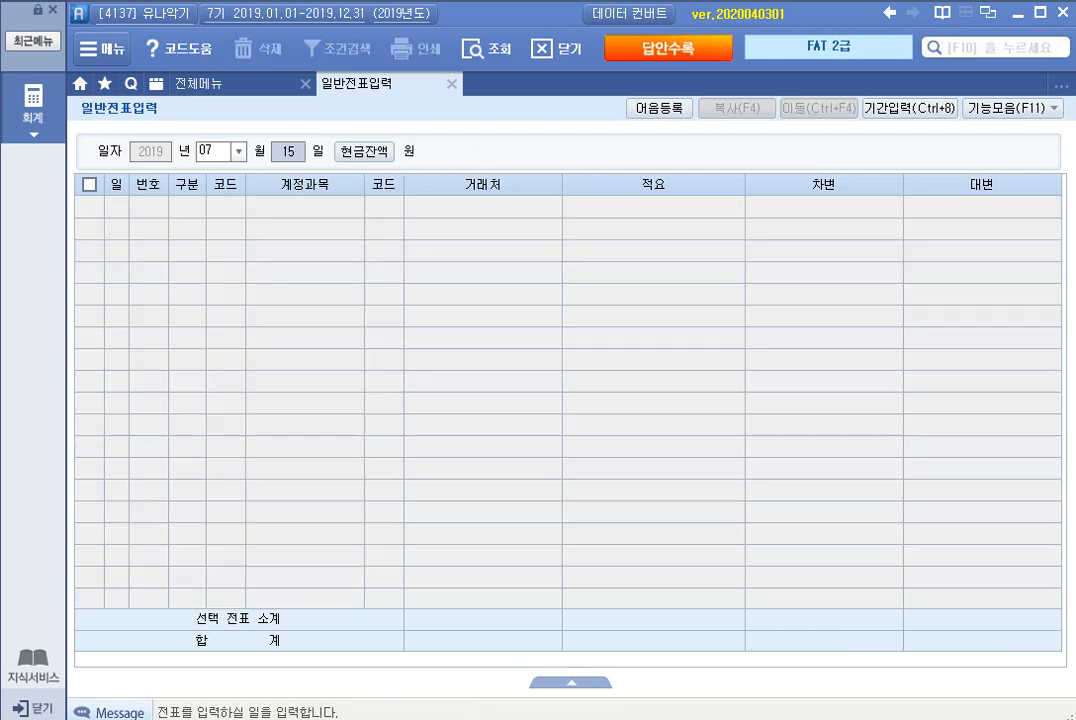
text(20)
key(Return)
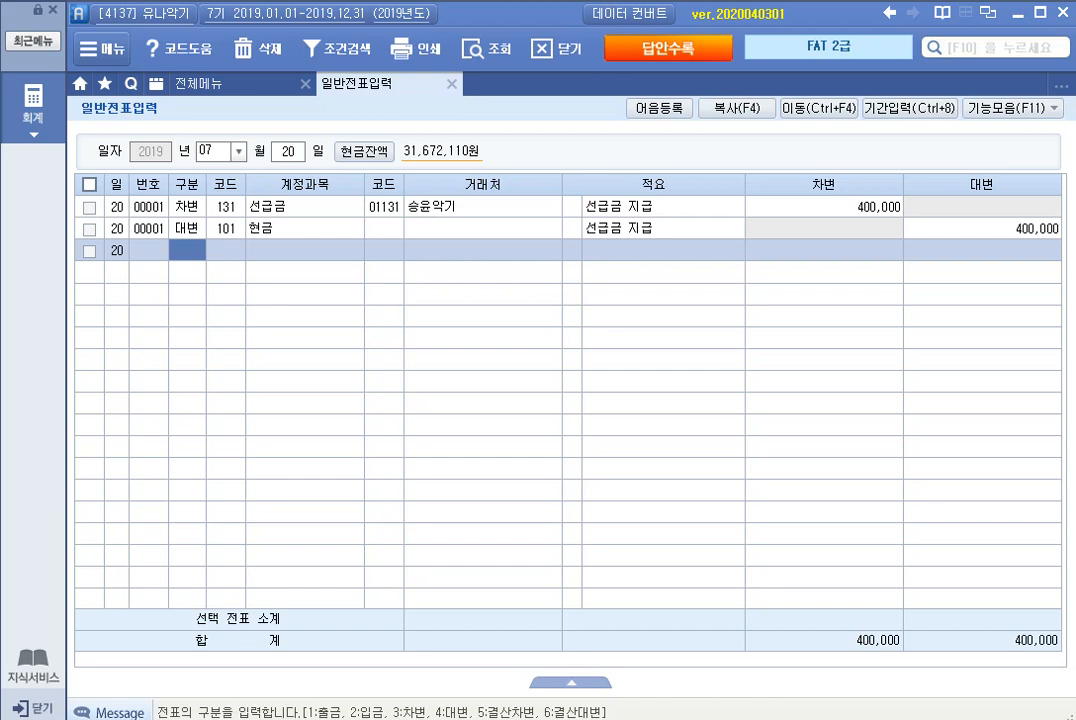
Step: Switch the voucher date to July 23 and start a debit (차변) line for account 146 상품
key(Escape)
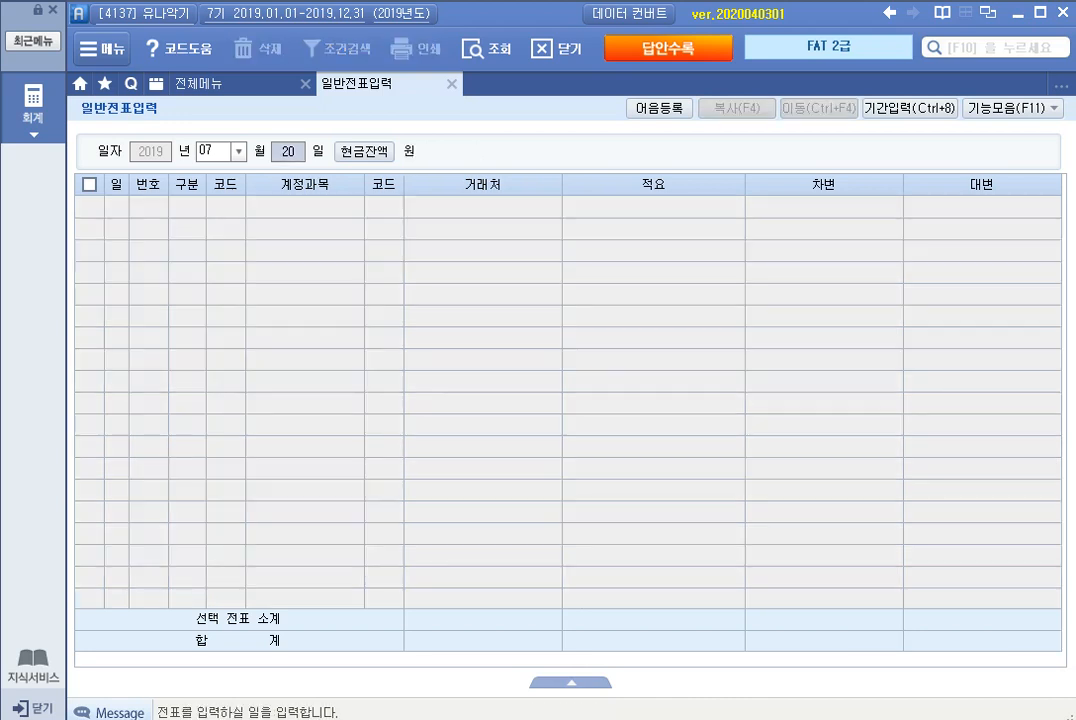
text(23)
key(Return)
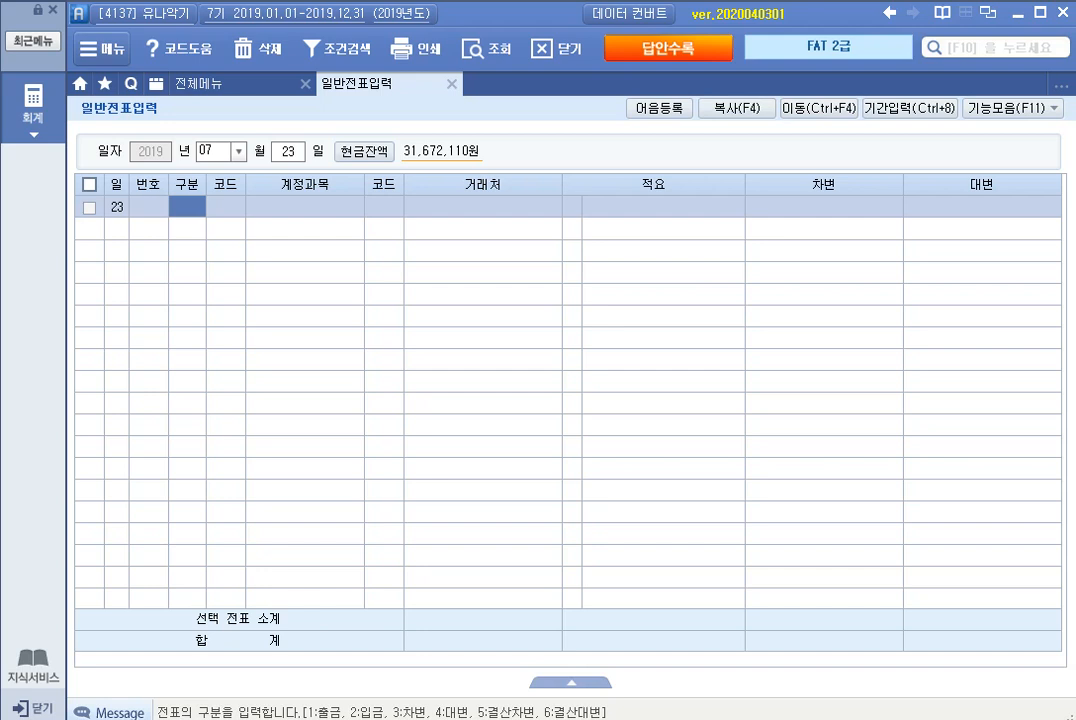
text(3)
key(Return)
text(상품)
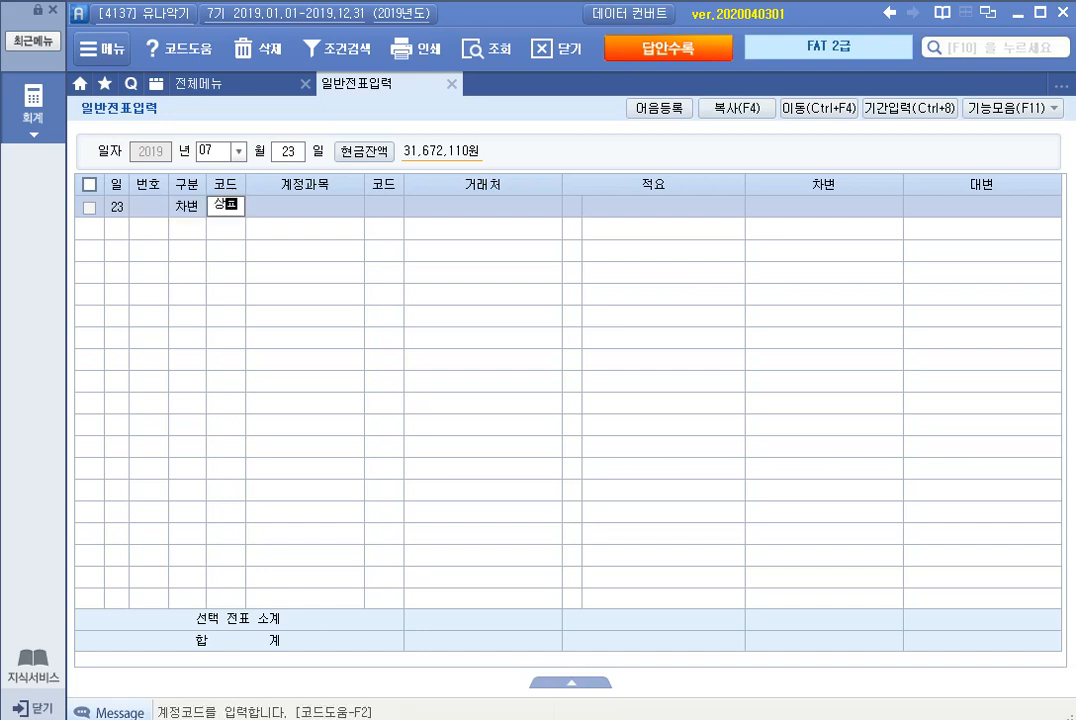
key(Return)
key(Down)
key(Return)
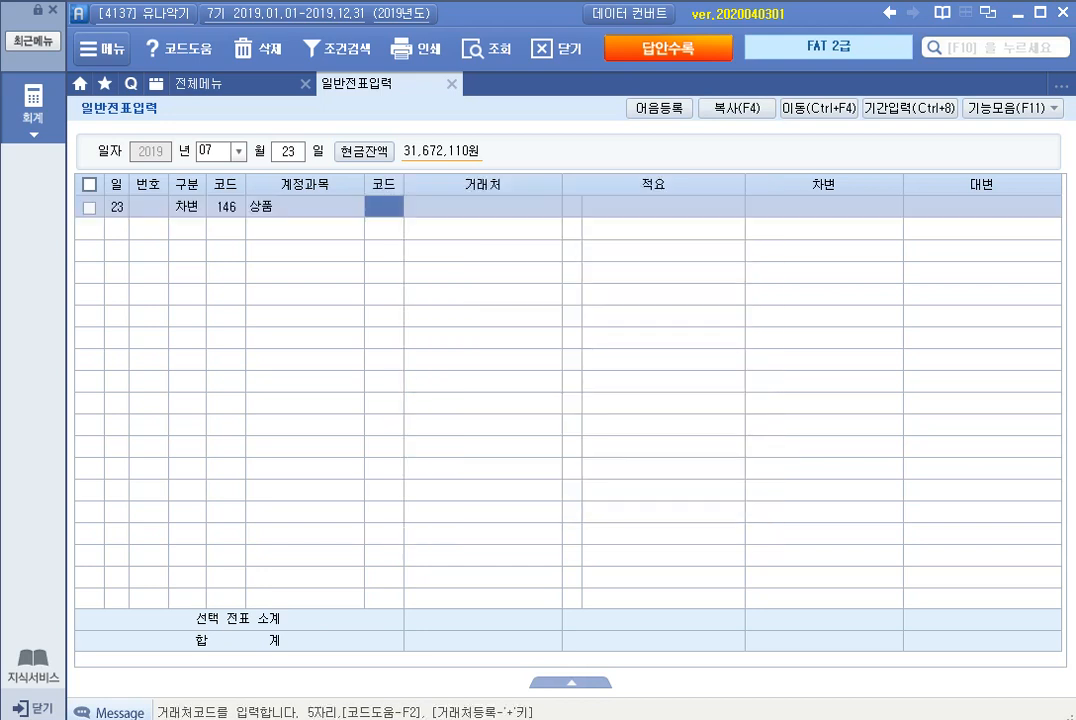
Step: Complete the 상품 debit line with 4,000,000, leaving 거래처 and 적요 empty
key(Return)
key(Return)
text(4000000)
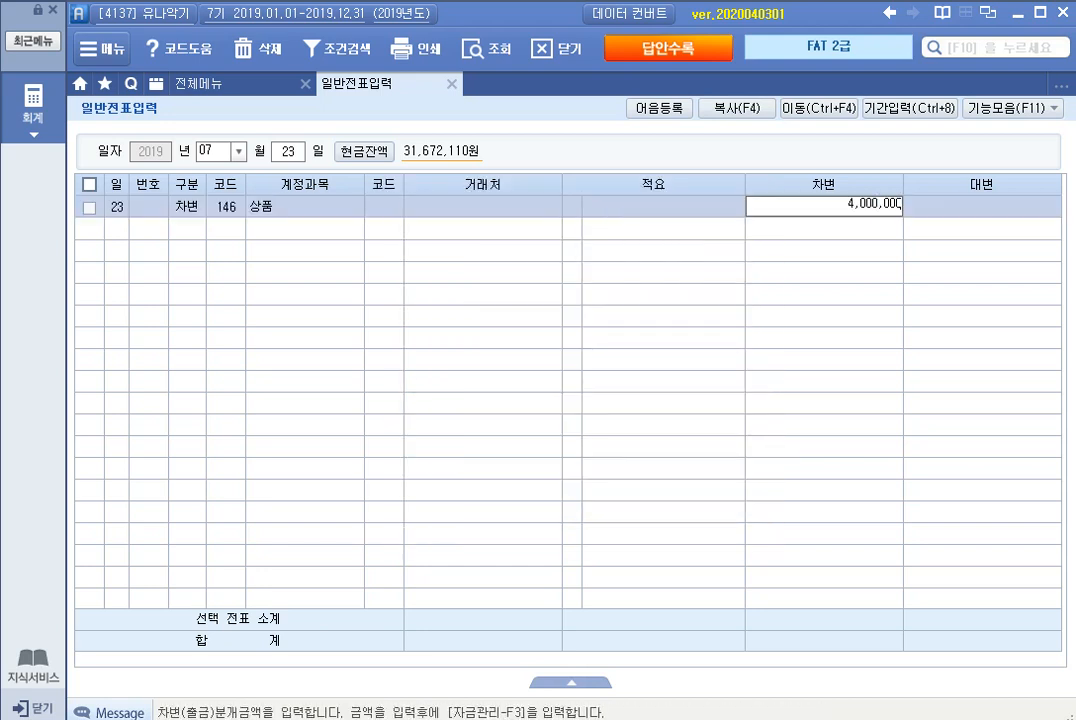
key(Return)
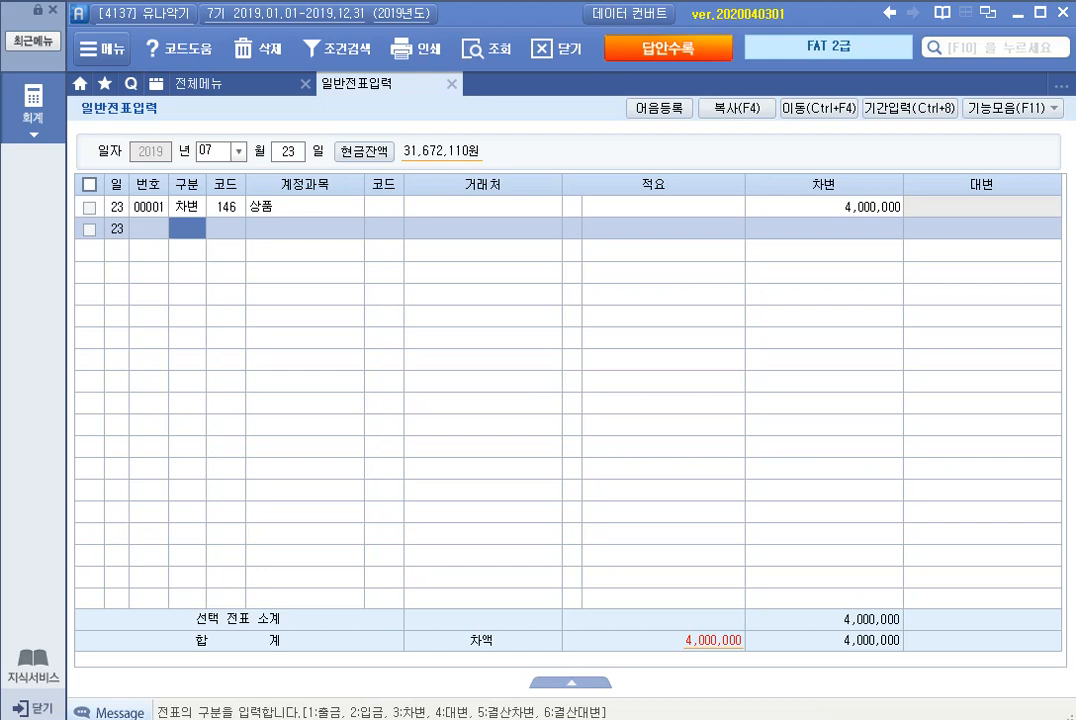
Step: Start a credit (대변) line for account 131 선급금 with 승윤악기 as the 거래처, leaving 적요 empty
text(4)
key(Return)
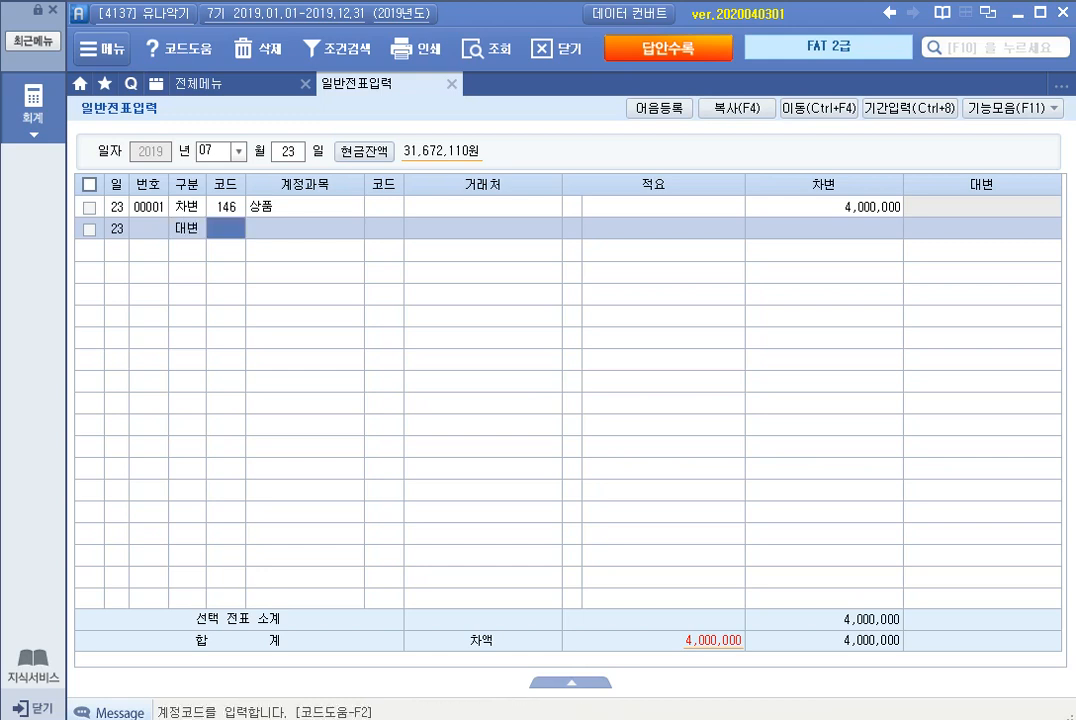
text(선급)
key(Return)
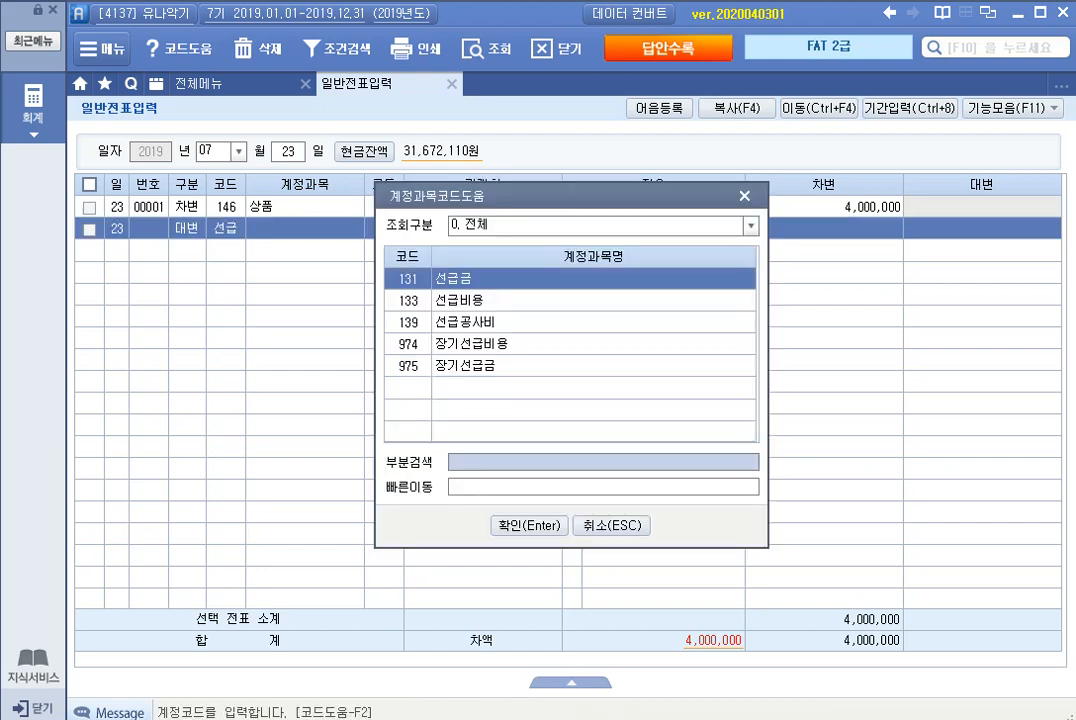
key(Return)
text(스무)
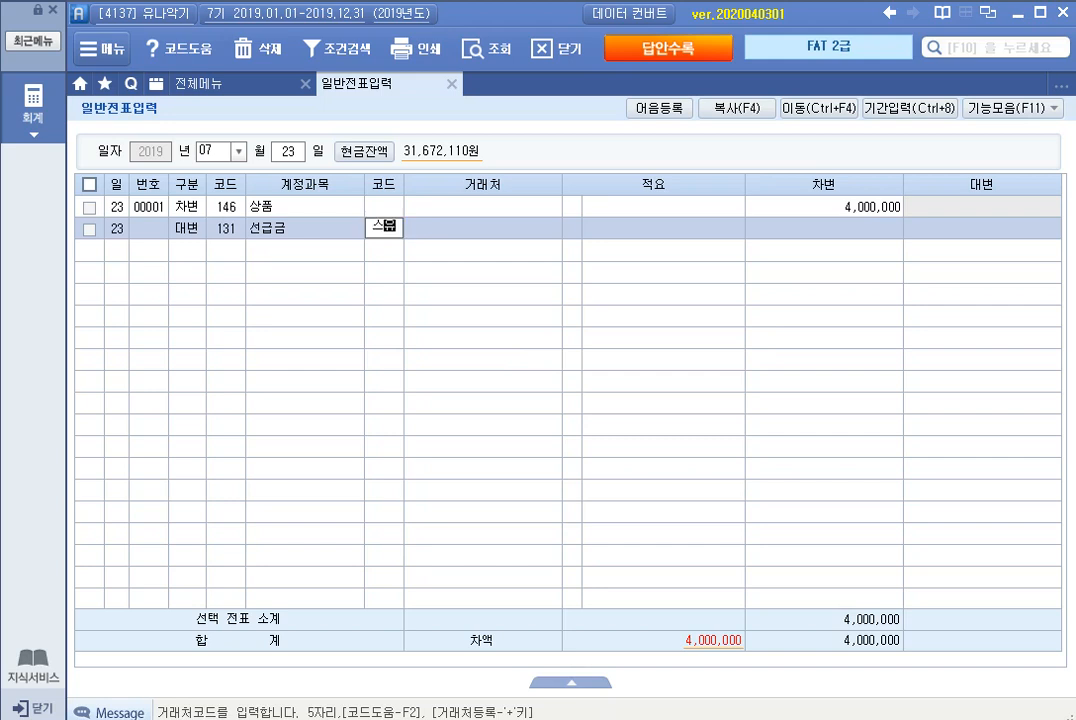
key(BackSpace)
key(BackSpace)
text(송)
key(Return)
Step: Complete the 선급금 credit line with 400,000 and start another credit (대변) line for account 251 외상매입금
key(Return)
key(Return)
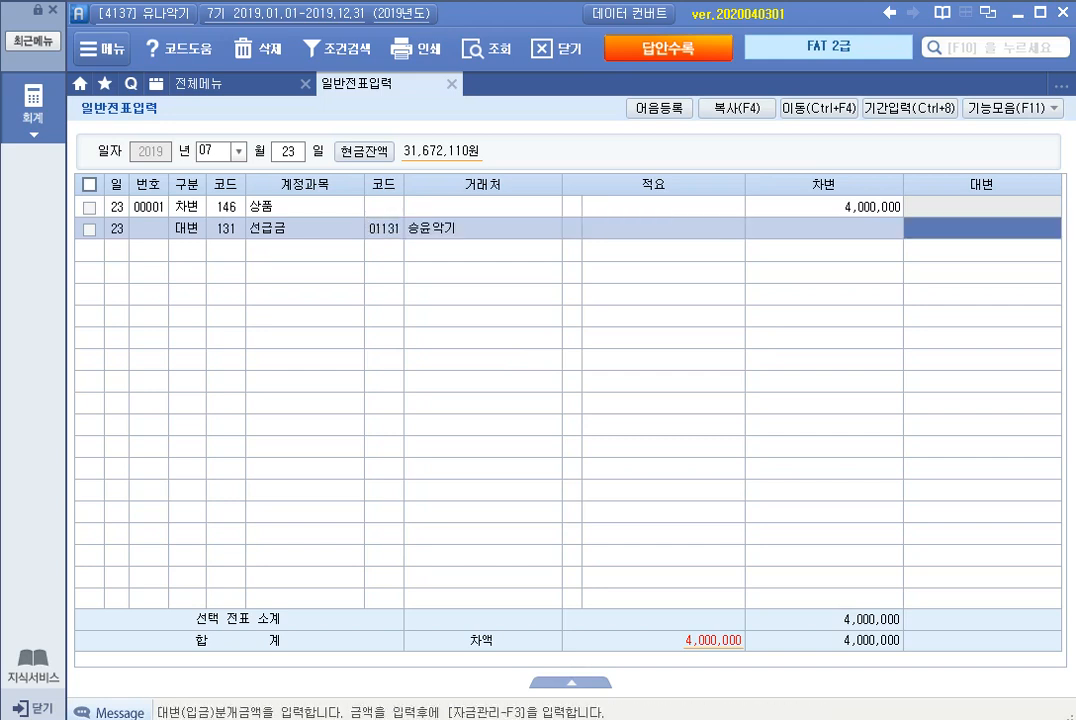
text(4000000)
key(Return)
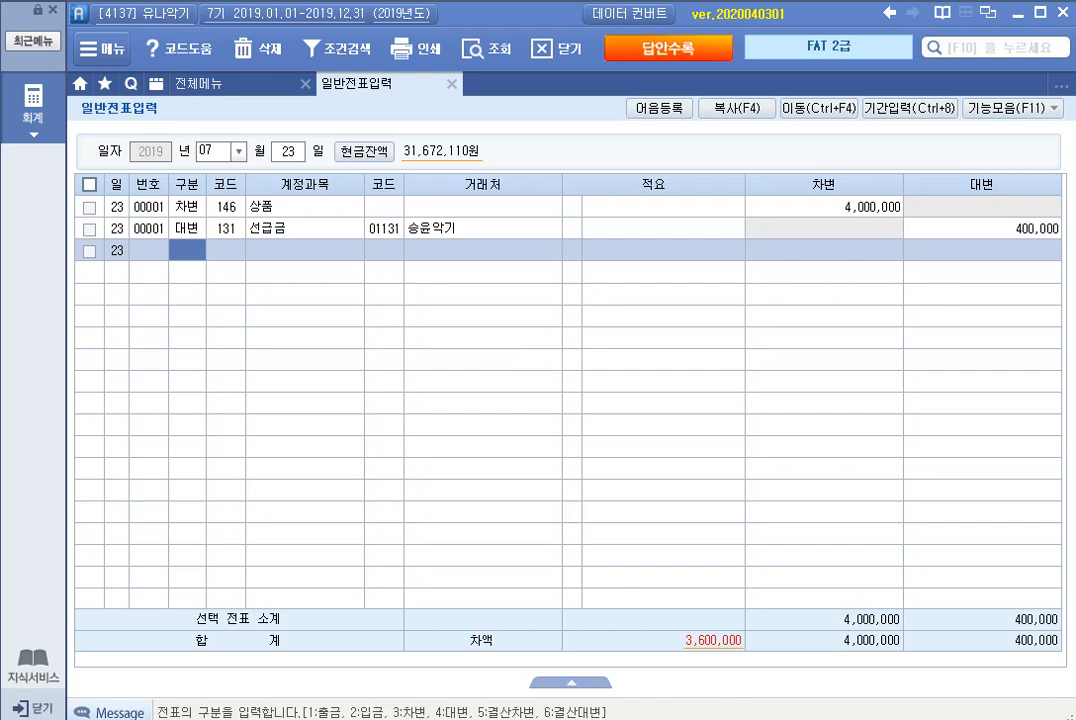
text(4외상)
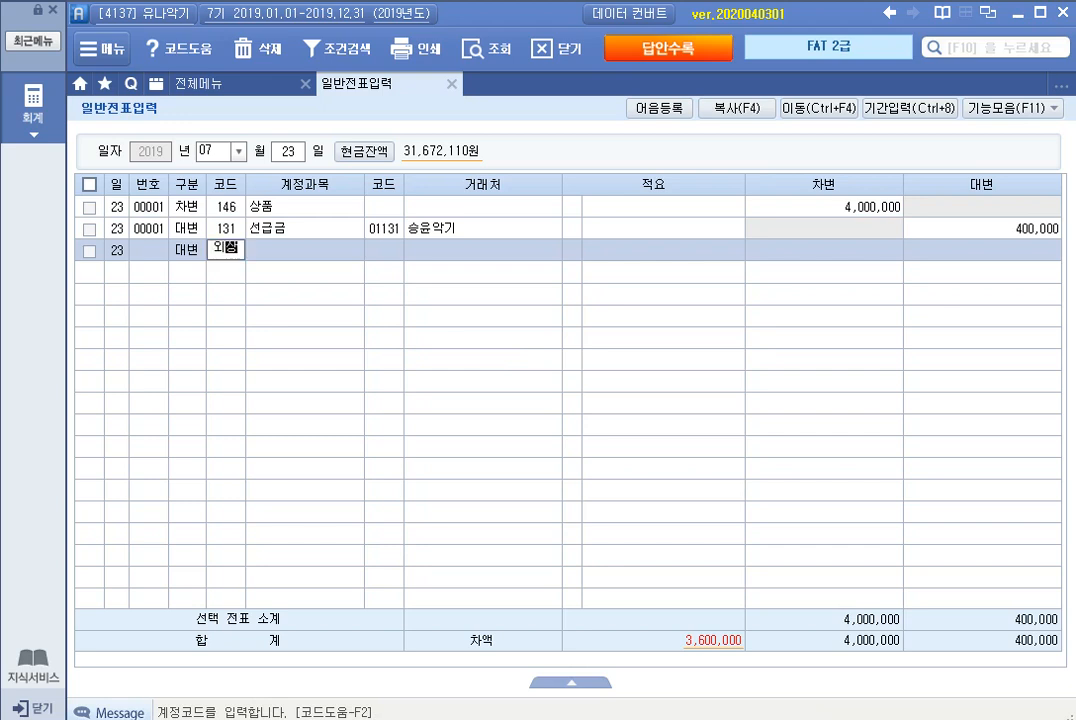
key(Return)
Step: Complete the 외상매입금 credit line with 승윤악기 as the 거래처 and 3,600,000, leaving 적요 empty
key(Return)
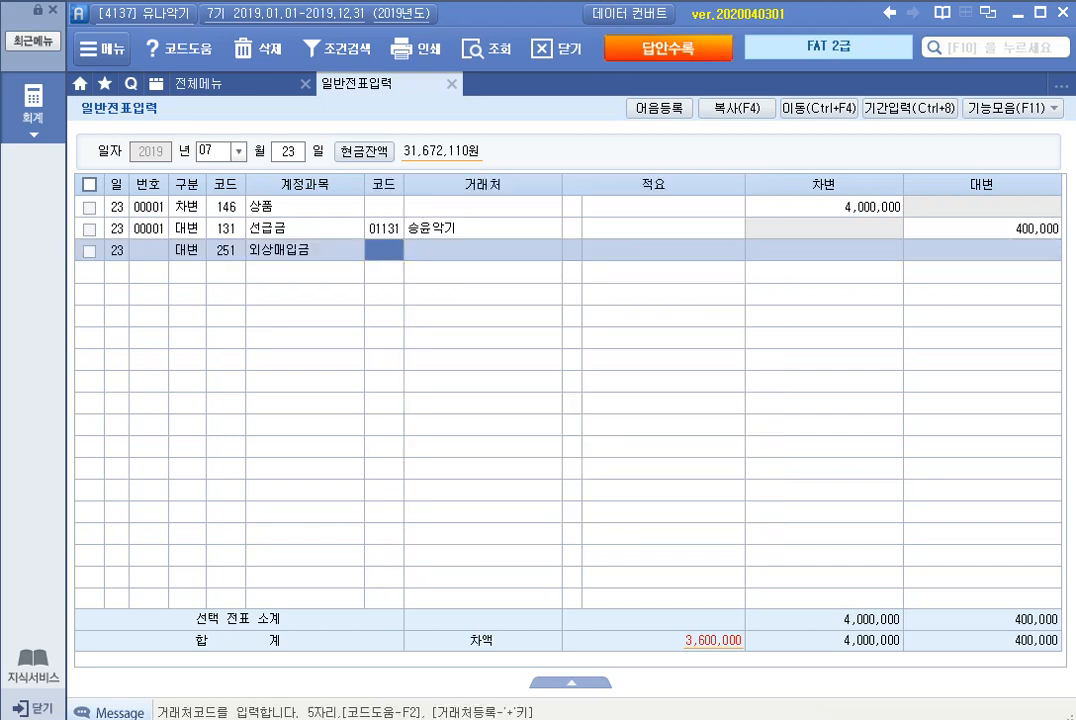
text(01131)
key(Return)
key(Return)
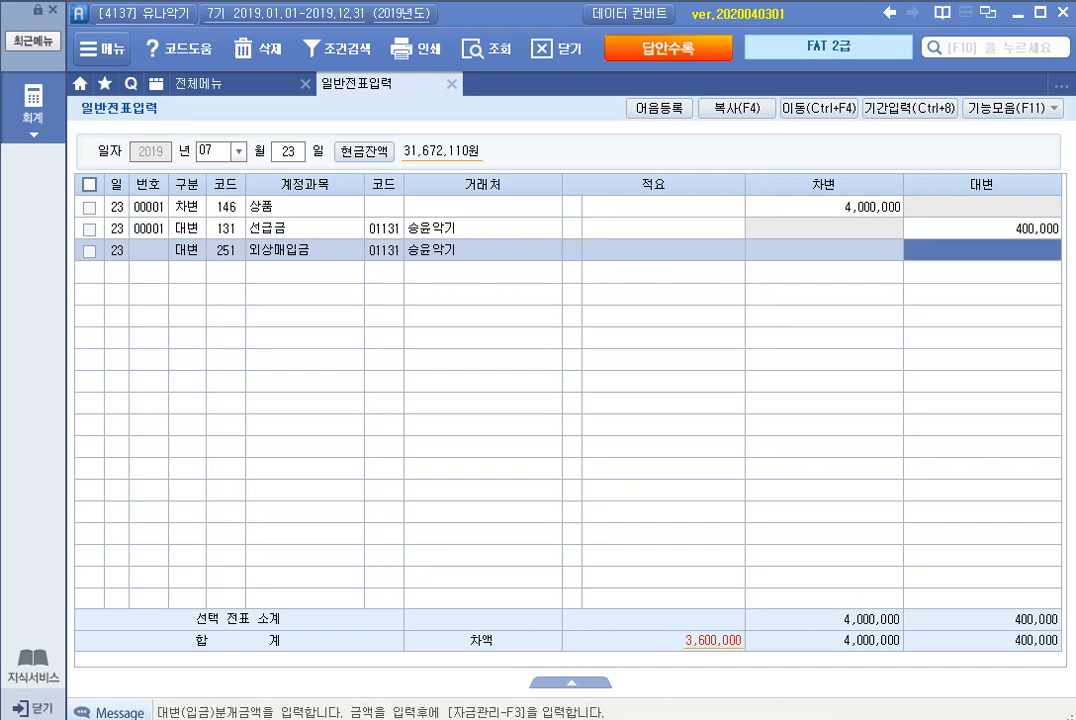
text(3600000)
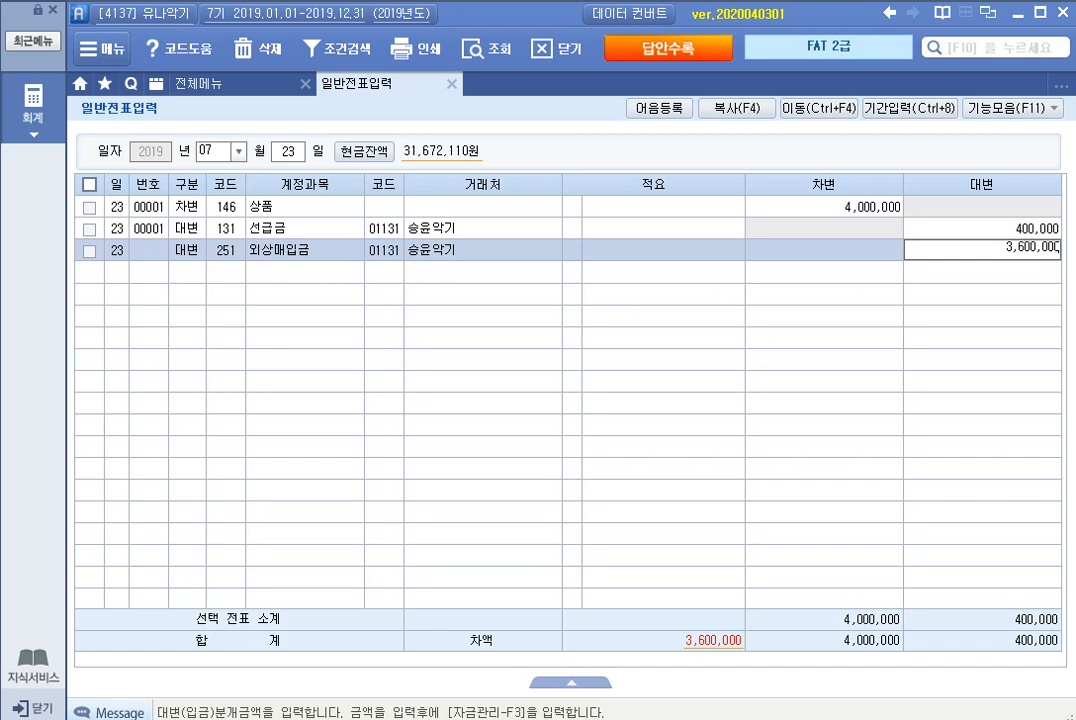
key(Return)
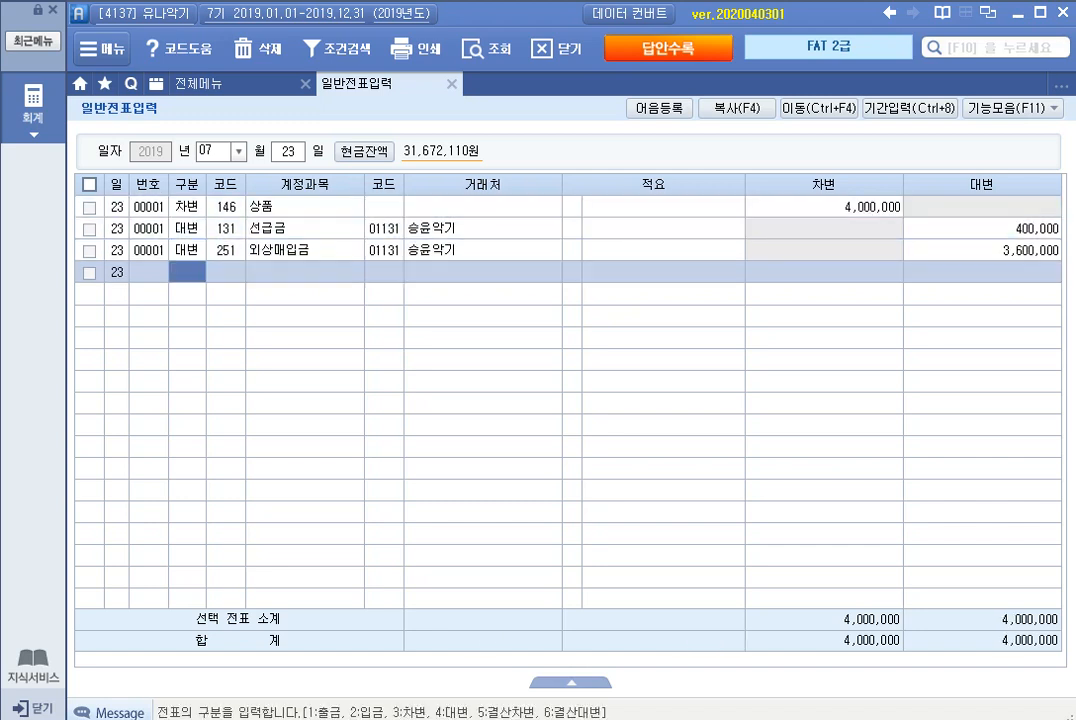
Step: Switch the voucher date to July 31 and start a credit (대변) line
click(187, 229)
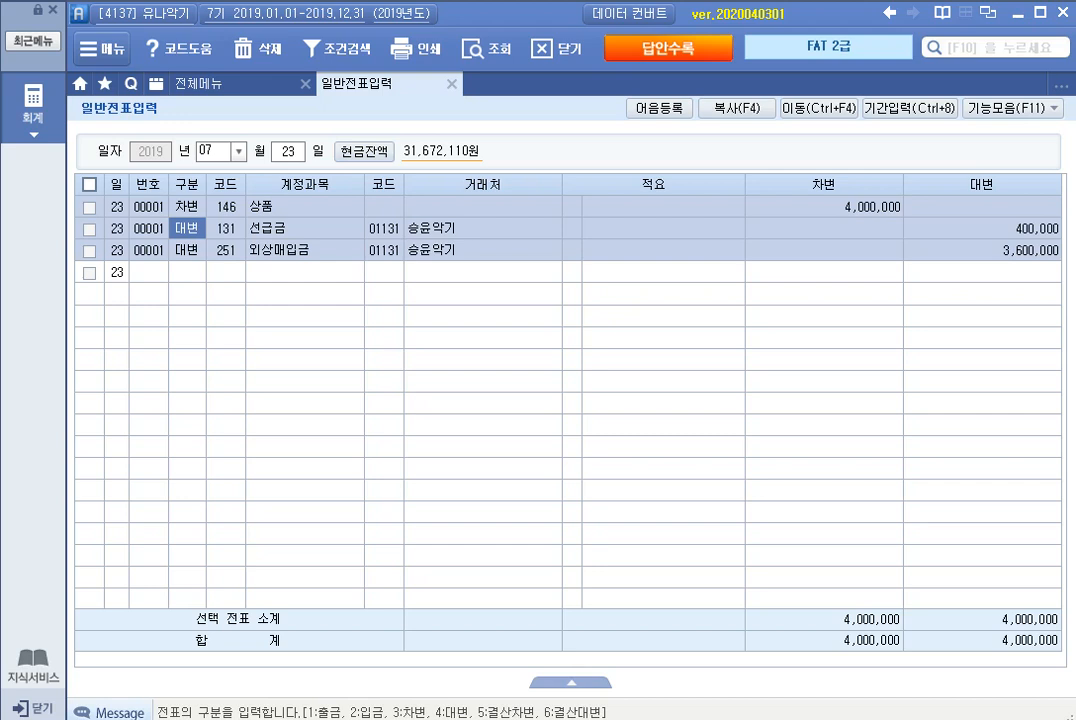
key(Escape)
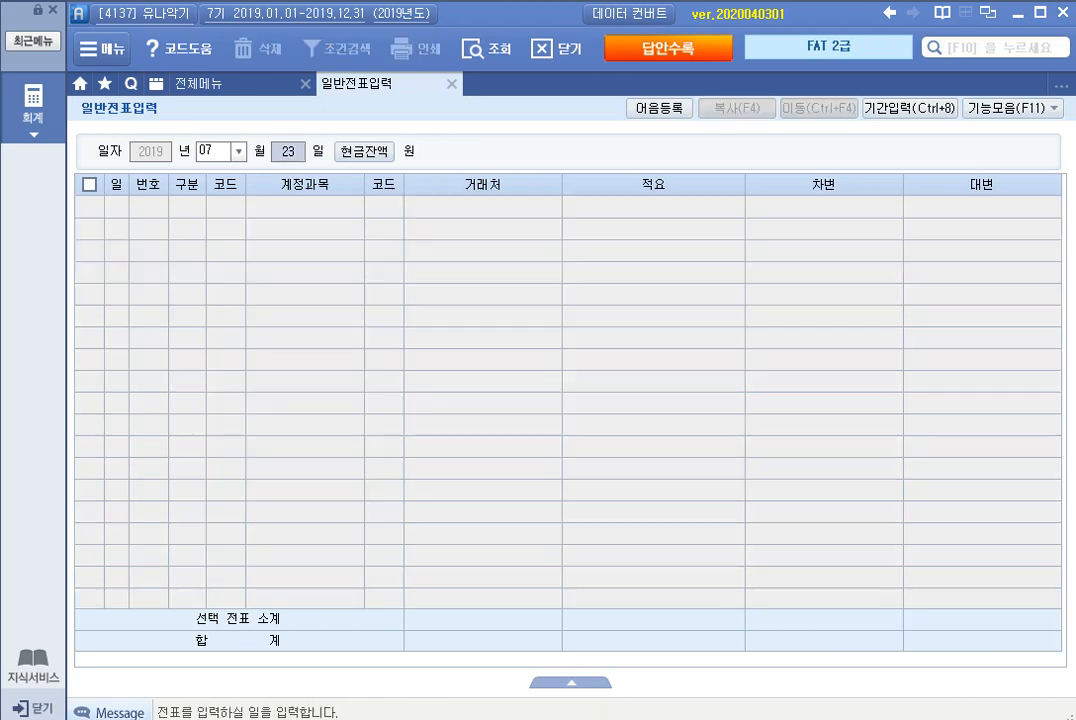
text(31)
key(Return)
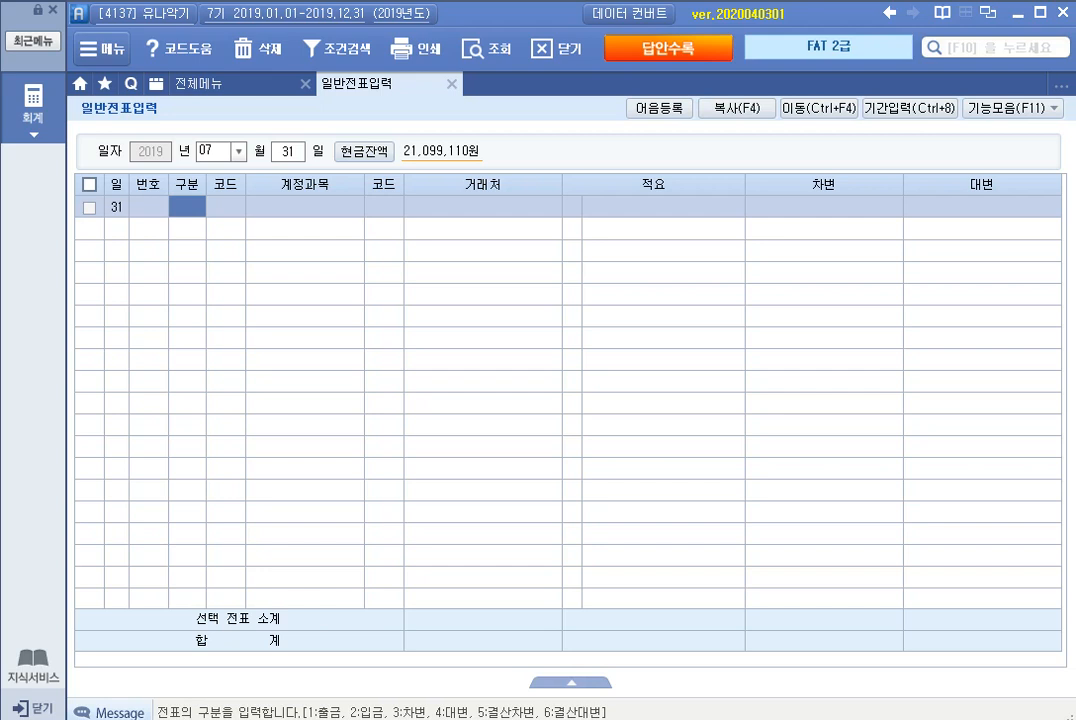
text(4)
key(Return)
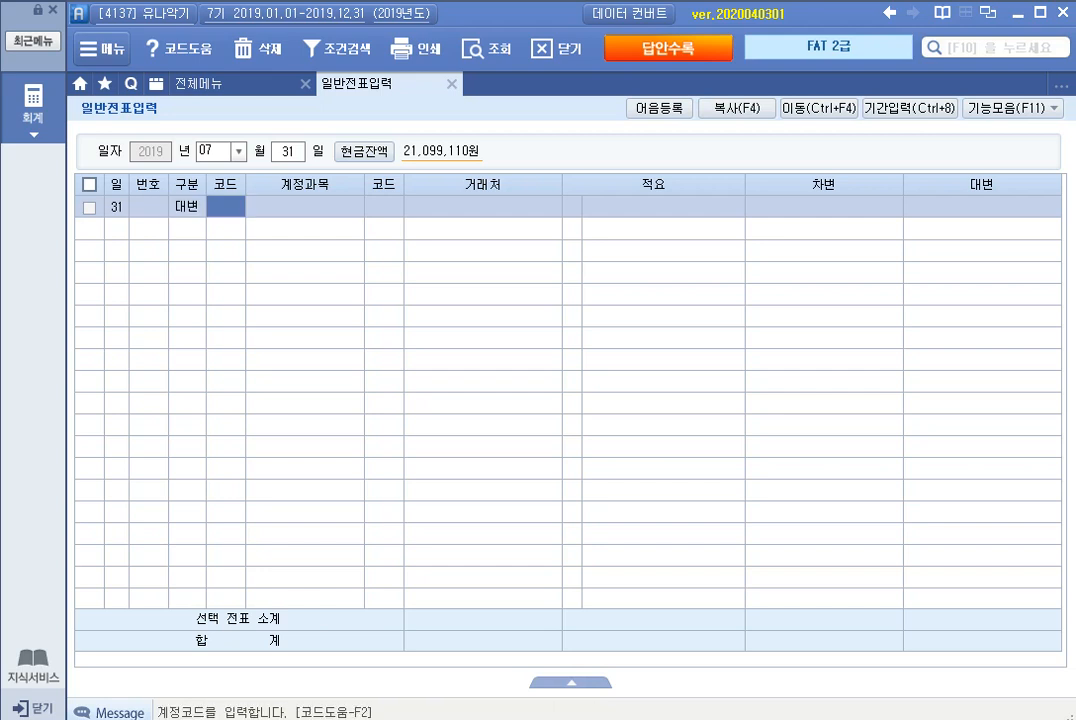
Step: Enter account 208 차량운반구 with a credit of 25,000,000, leaving 거래처 and 적요 empty
text(차량)
key(Return)
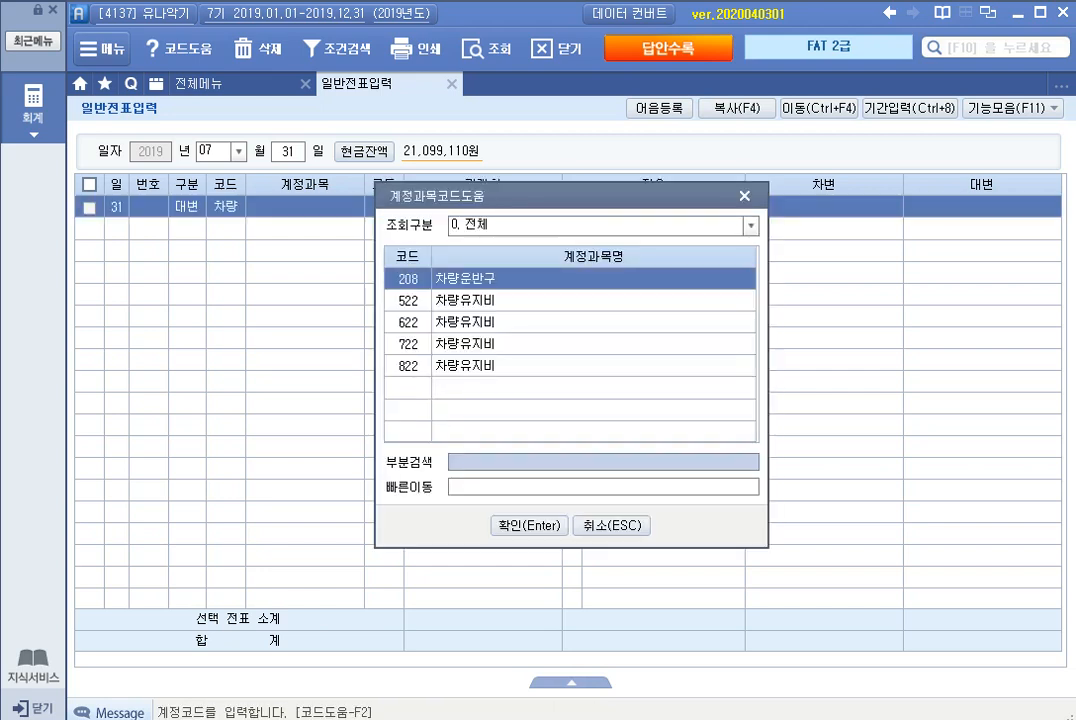
key(Return)
key(Return)
key(Return)
key(Return)
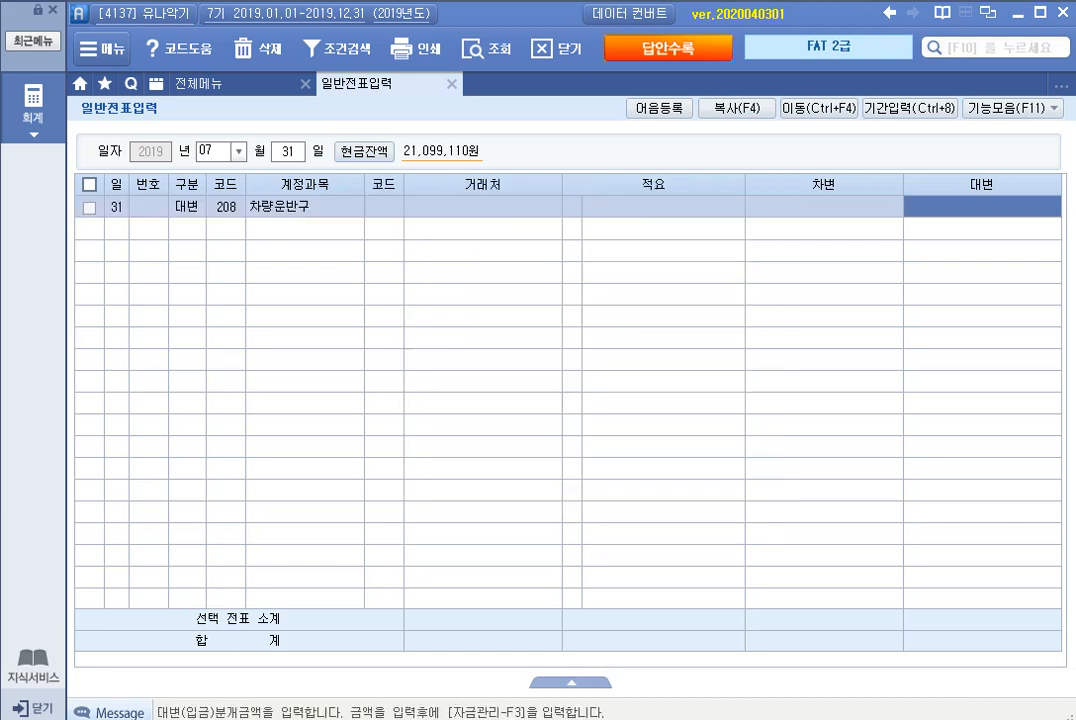
text(25000000)
key(Return)
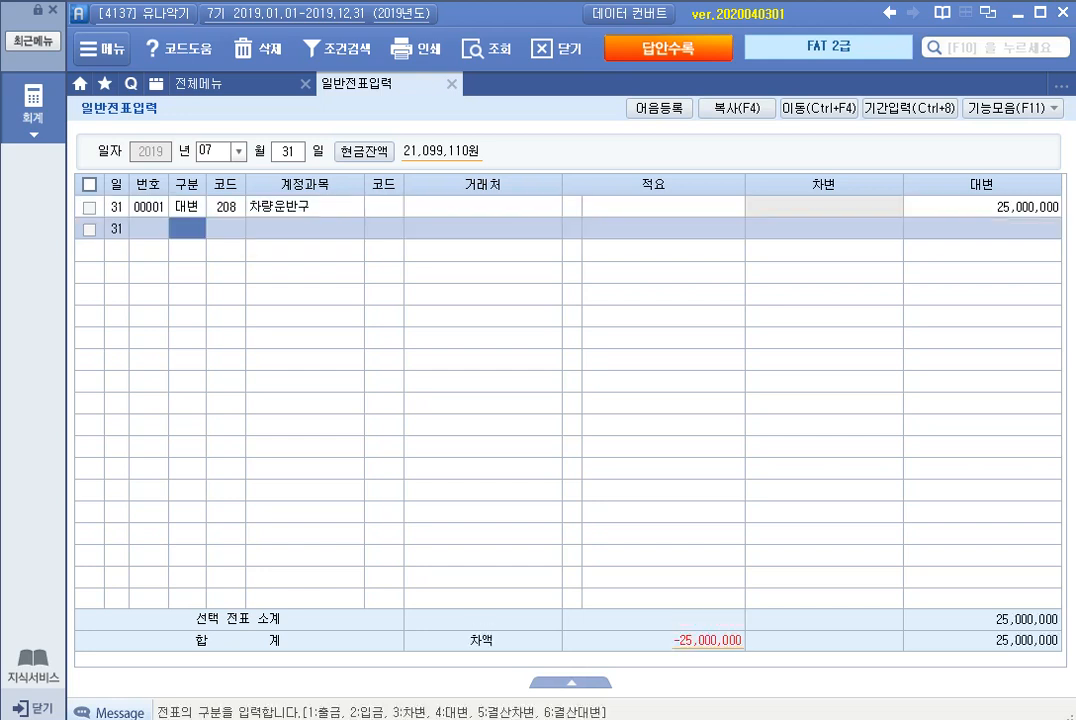
Step: Add a debit (차변) line for account 209 감가상각누계액 with 10,000,000, leaving 거래처 and 적요 empty
text(3)
key(Return)
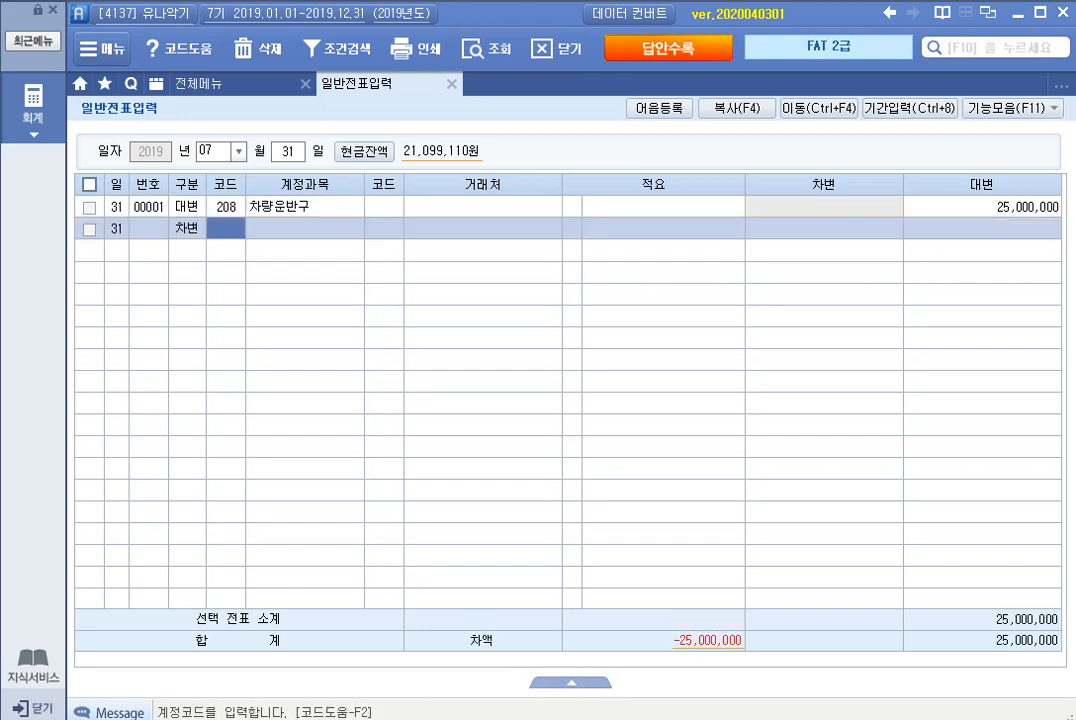
text(209)
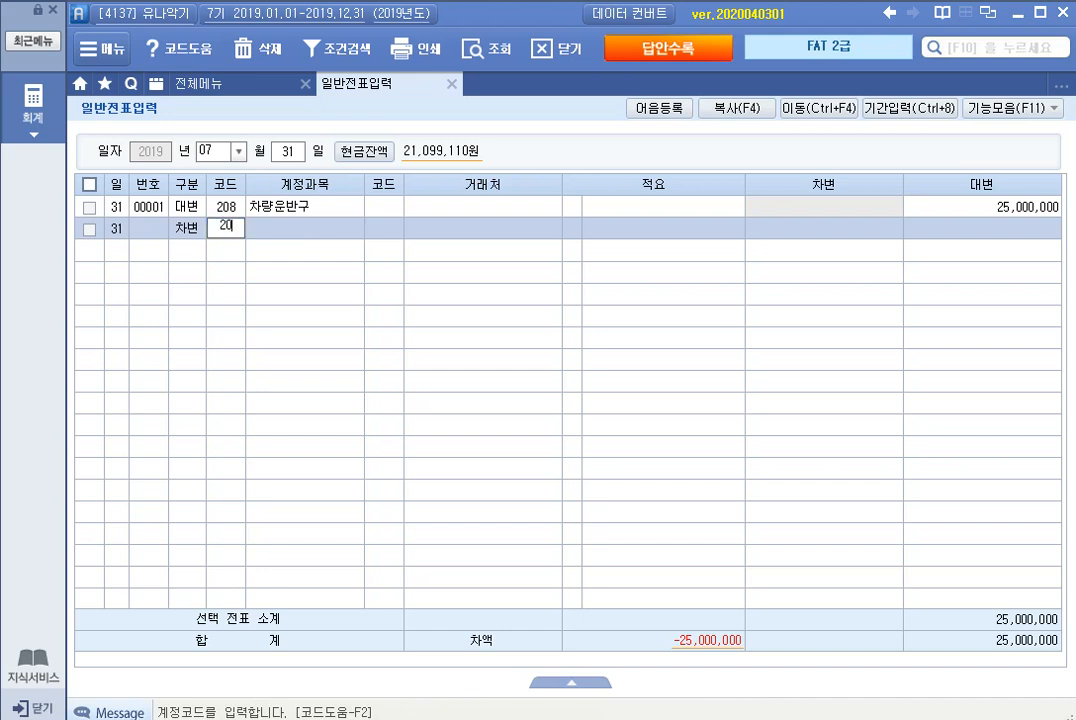
key(Return)
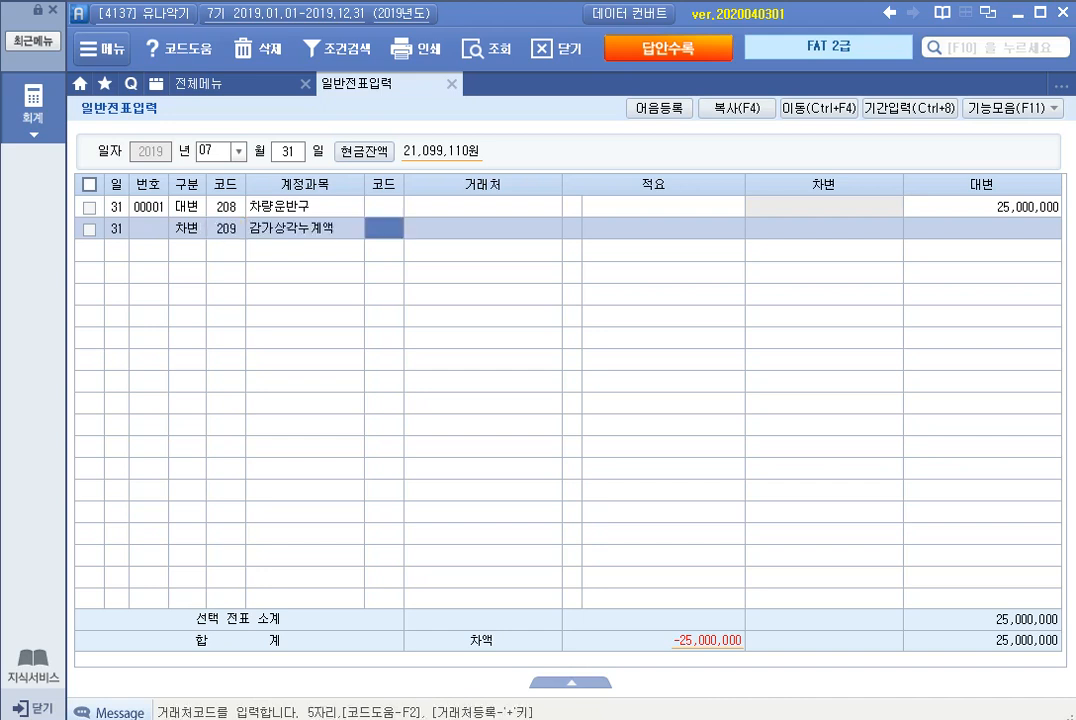
key(Return)
key(Return)
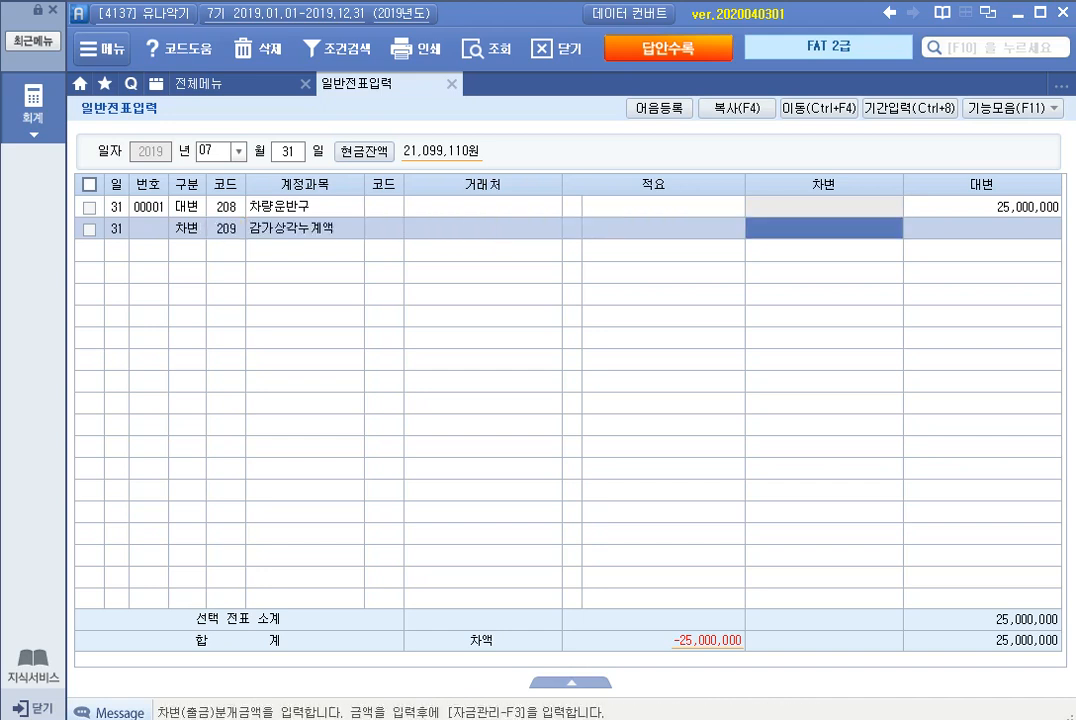
text(10000000)
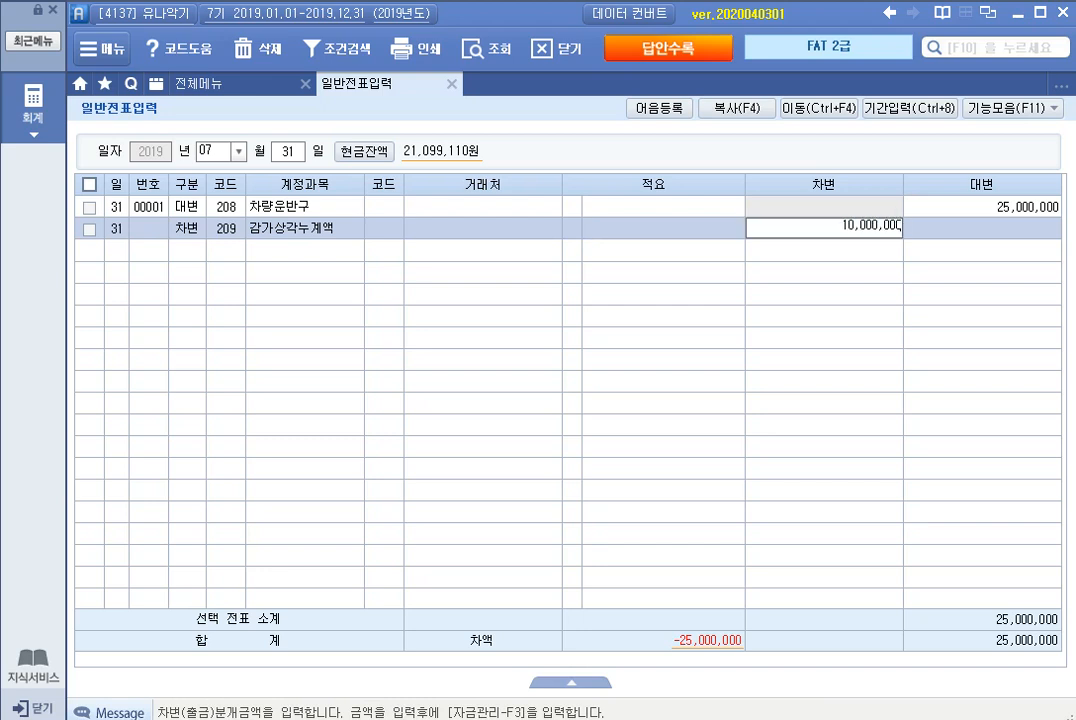
key(Return)
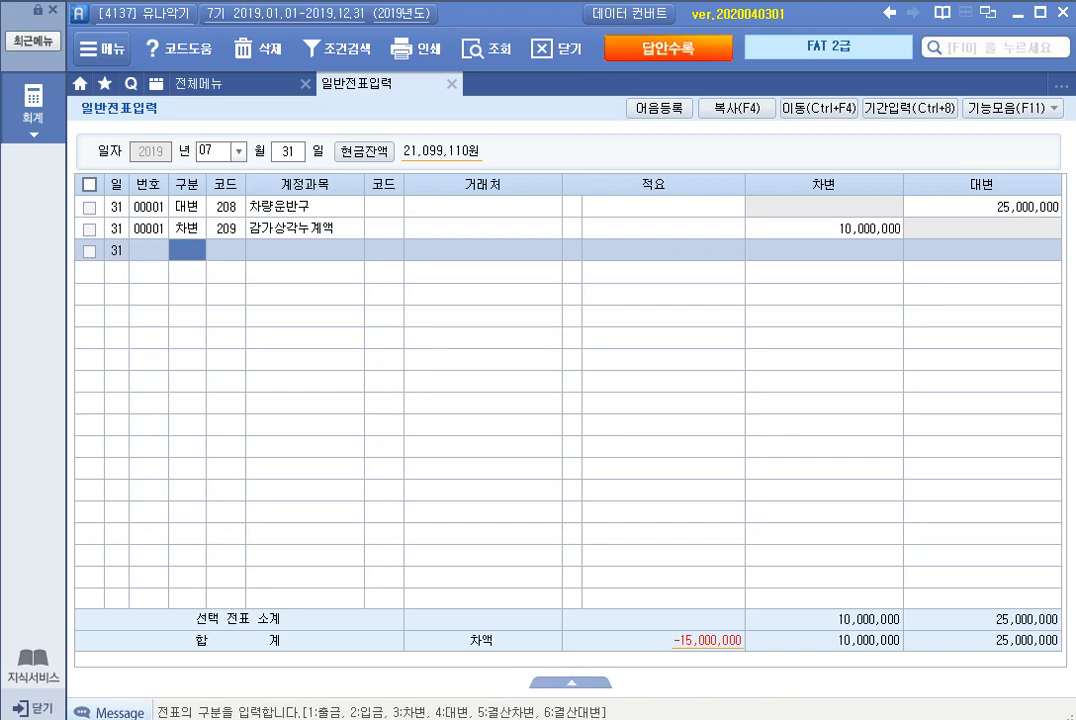
Step: Add a debit (차변) line for account 101 현금 with 5,000,000, leaving 거래처 and 적요 empty
text(3)
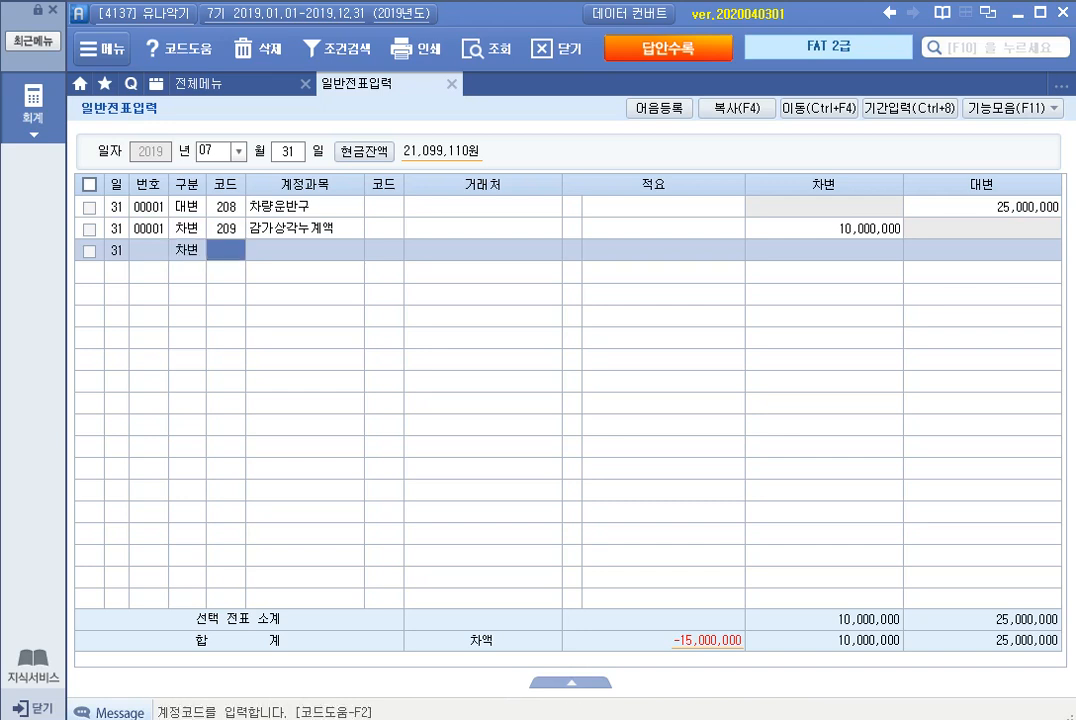
text(101)
key(Return)
key(Return)
key(Return)
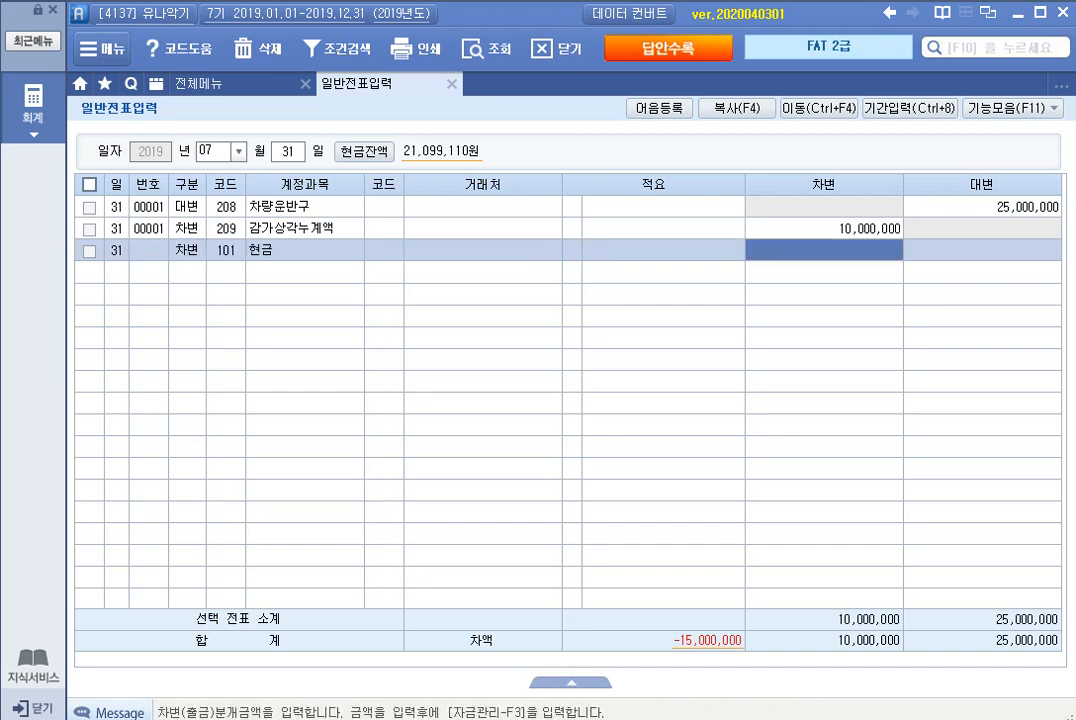
text(5000000)
key(Return)
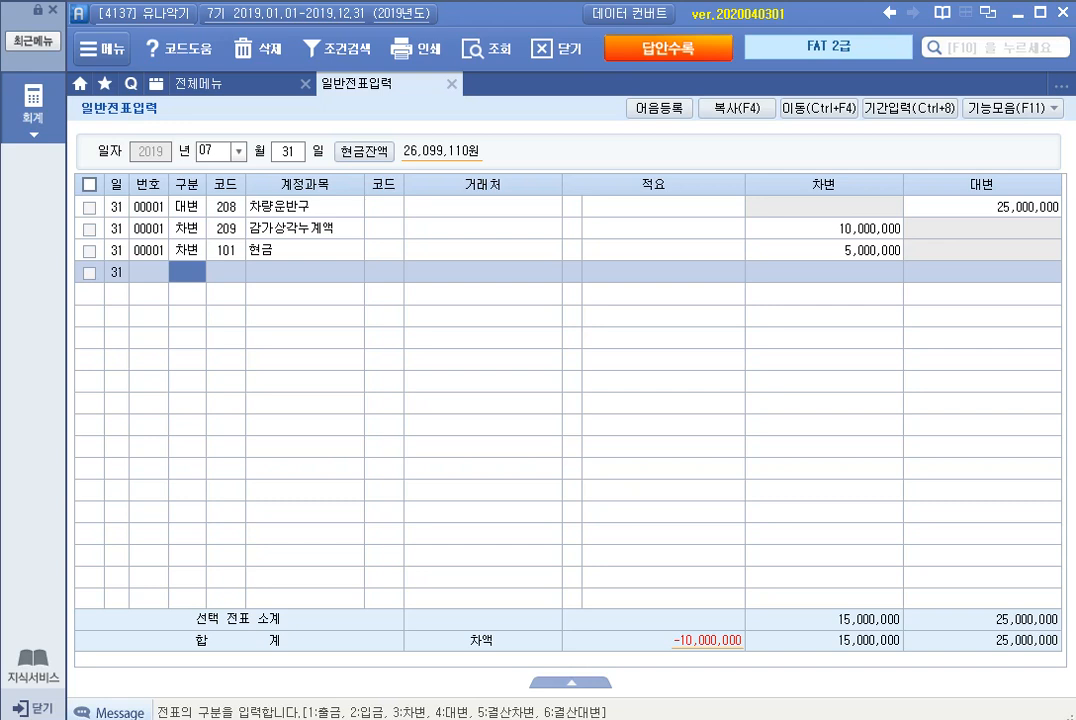
Step: Start a debit (차변) line for account 120 미수금, finding the account by the term 미수
text(3)
key(Return)
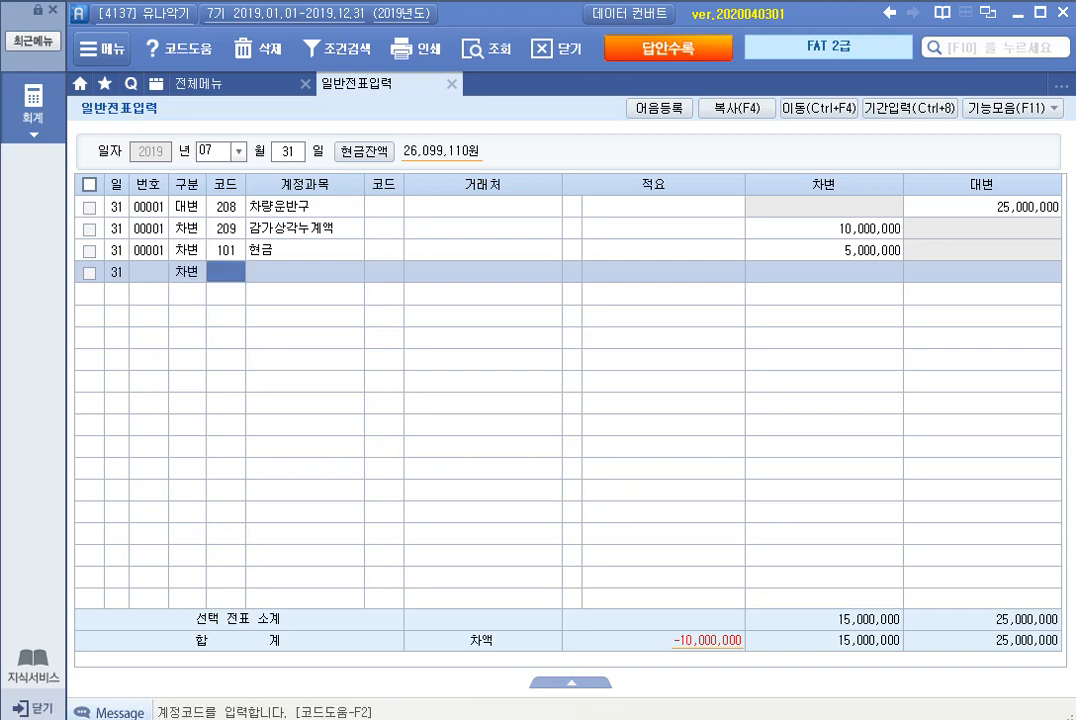
text(미수)
key(Return)
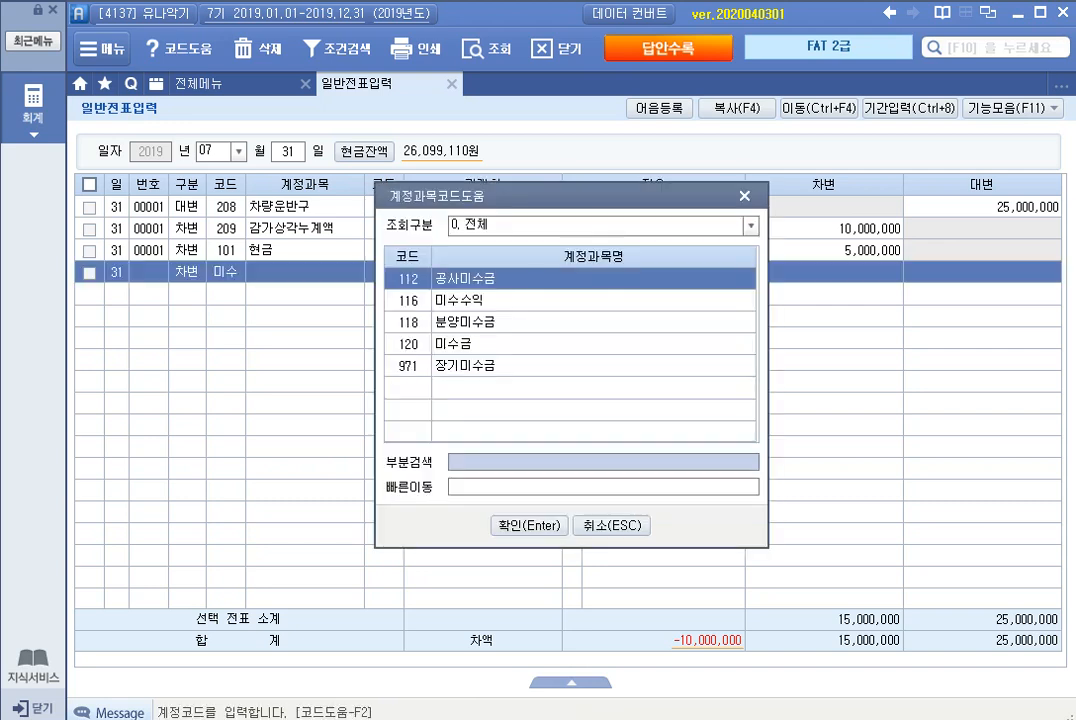
key(Down)
key(Return)
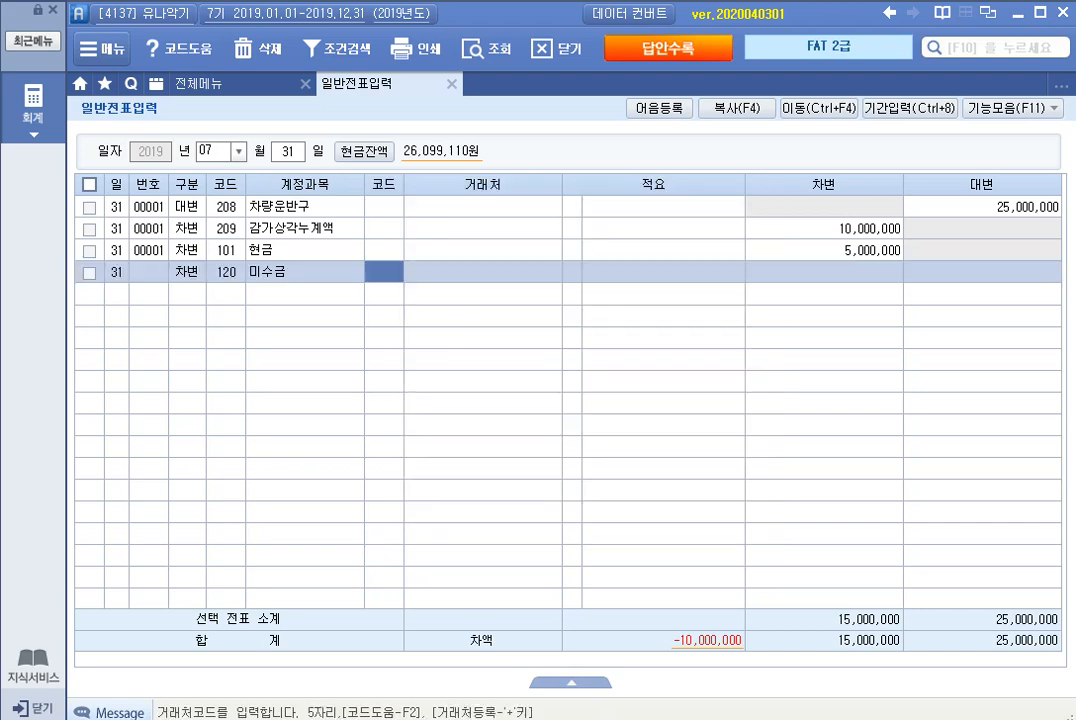
Step: Complete the 미수금 debit line with 민수중고차나라 as the 거래처 and 10,000,000, leaving 적요 empty
text(민수)
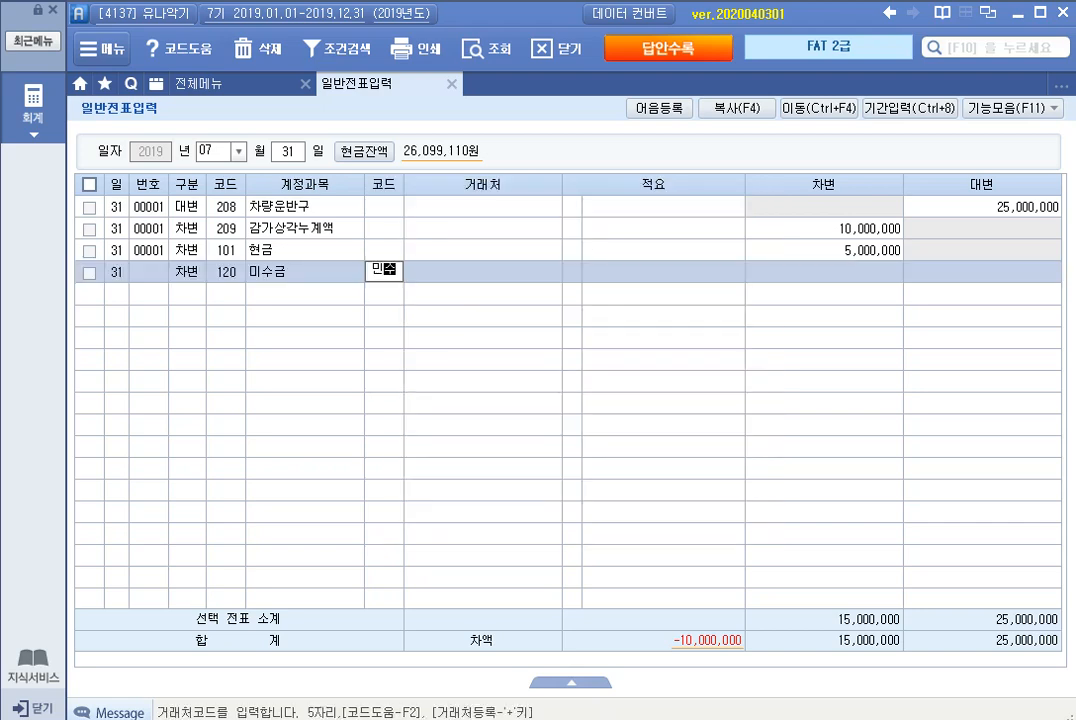
key(Return)
key(Return)
key(Return)
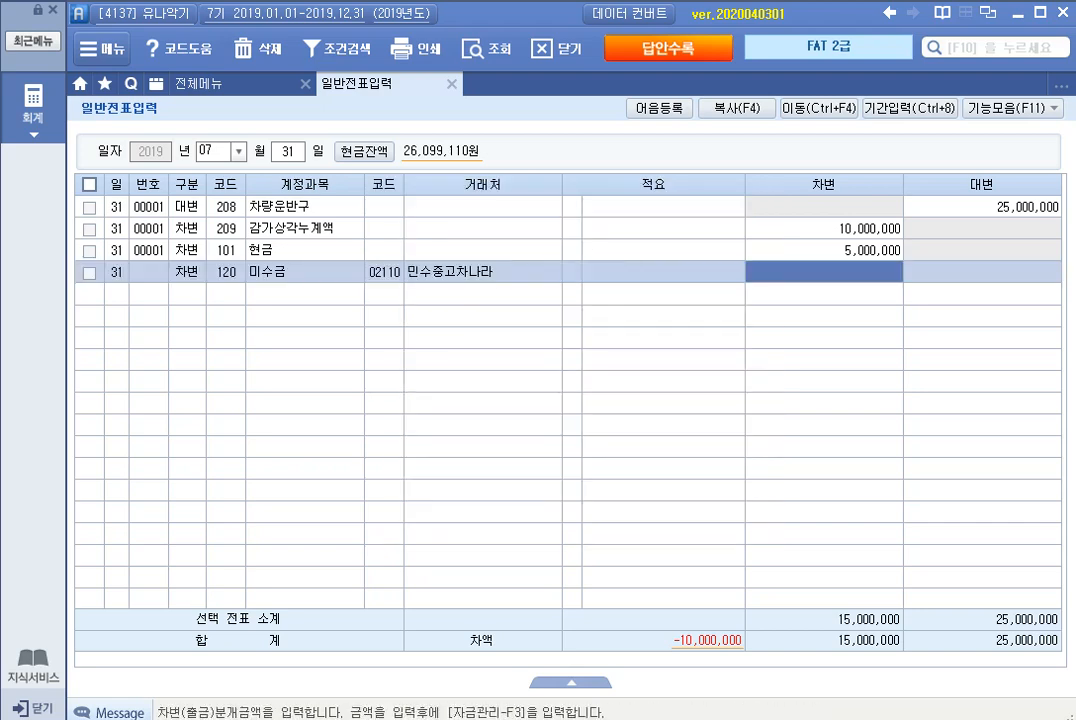
text(10,000,000)
key(Return)
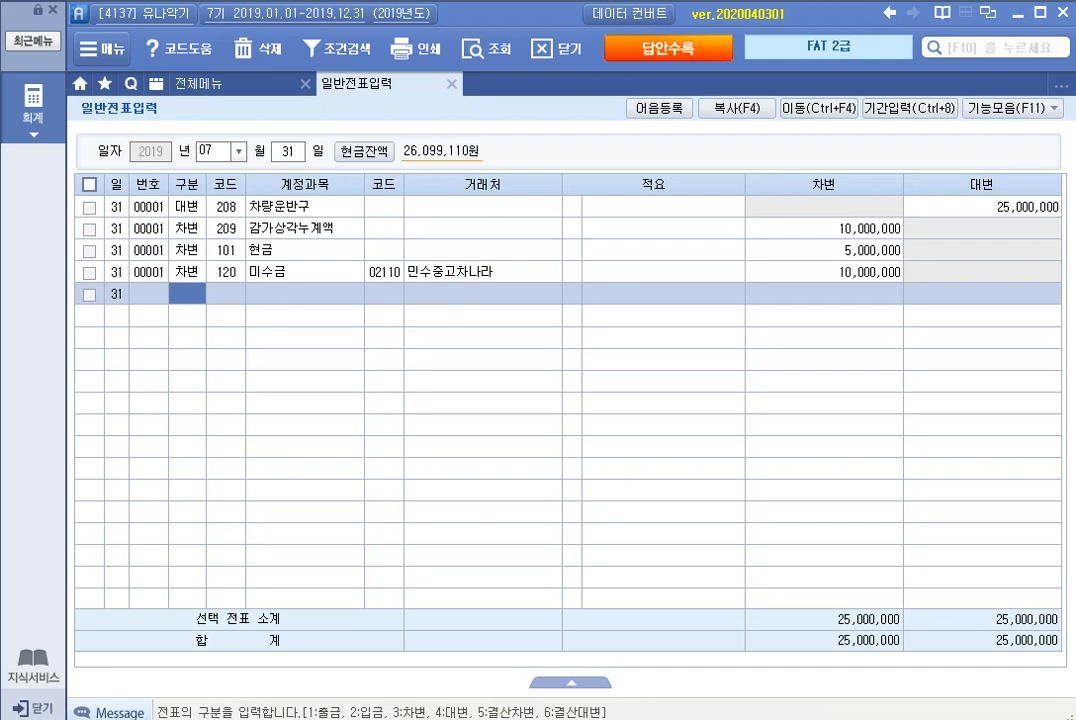
Step: Switch the voucher date to August 2 and start a debit (차변) line for account 103 보통예금
key(Escape)
text(0802)
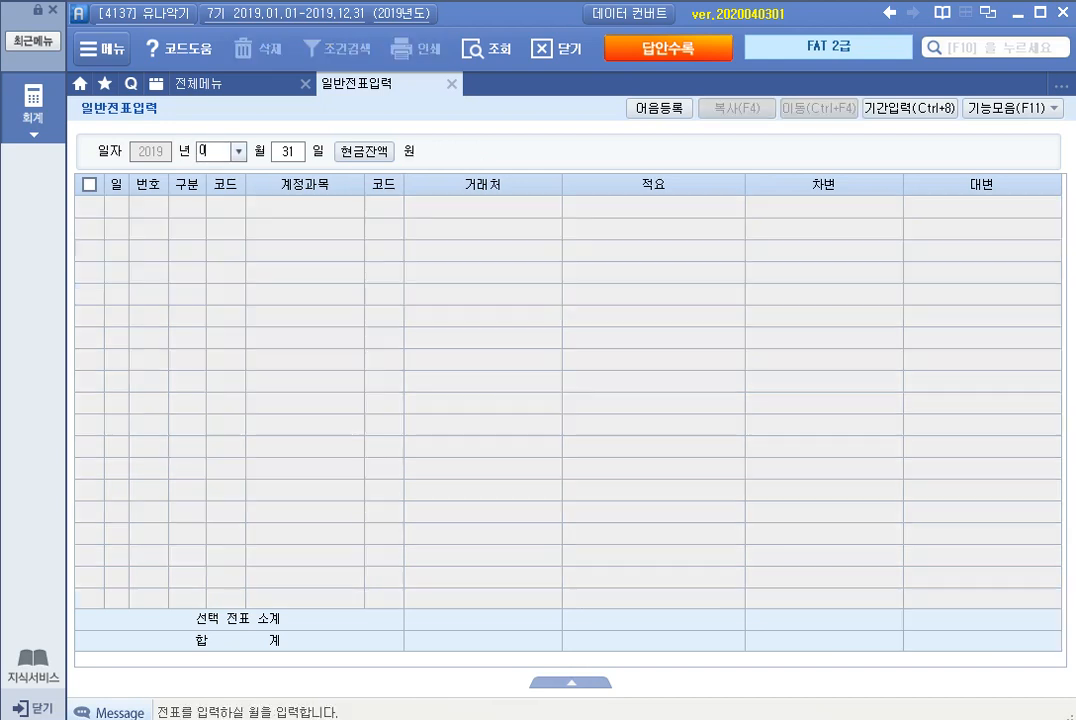
key(Return)
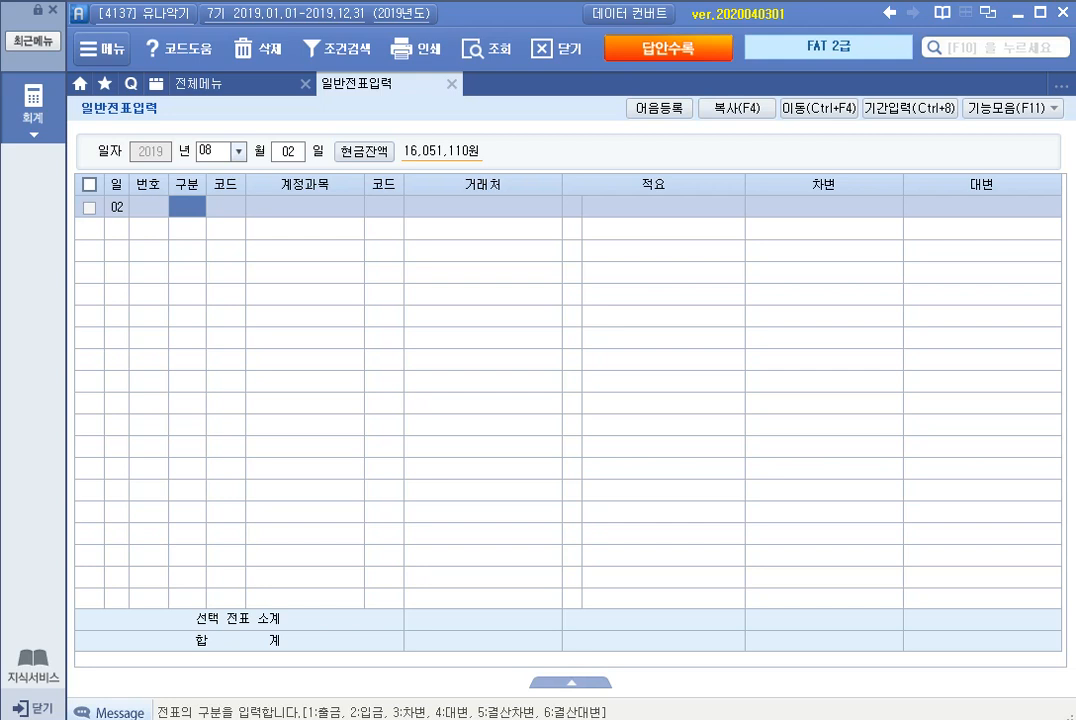
text(3)
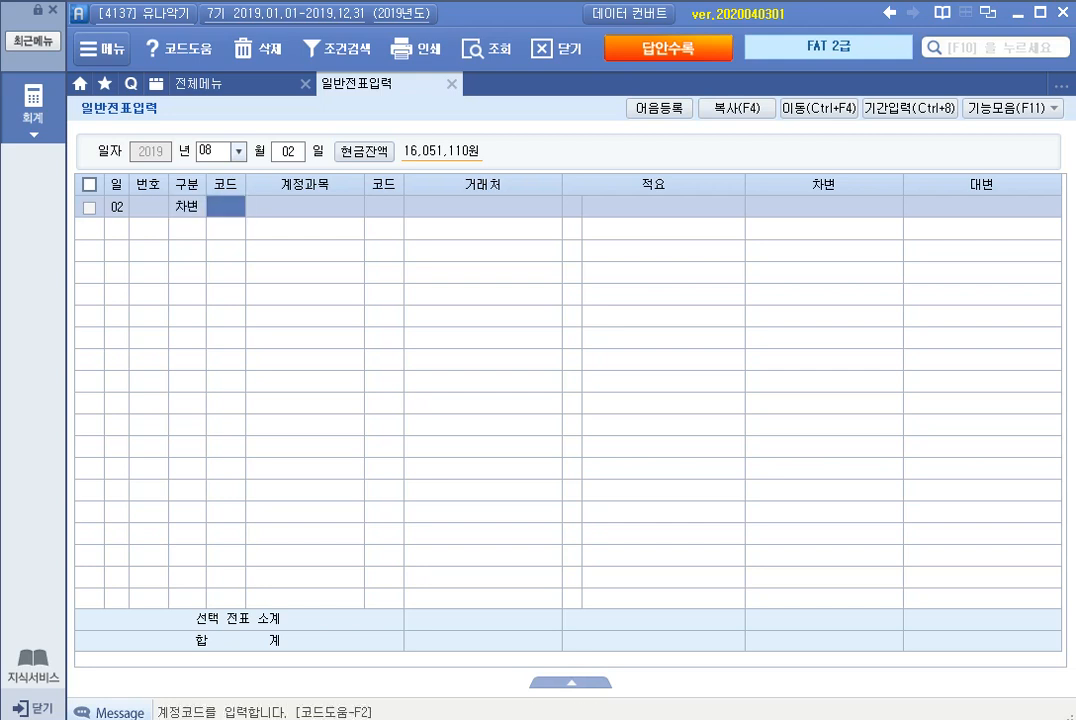
text(103)
key(Return)
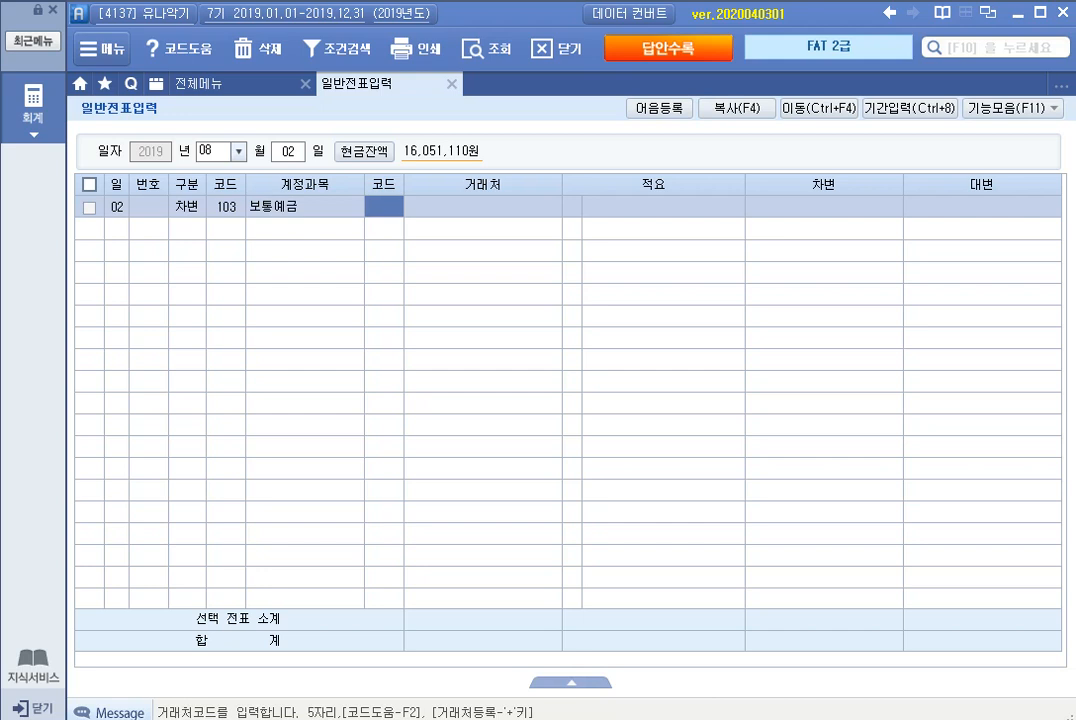
Step: Set 국민은행 as the 거래처 of the 보통예금 debit line, leaving 적요 empty
text(국민)
key(Return)
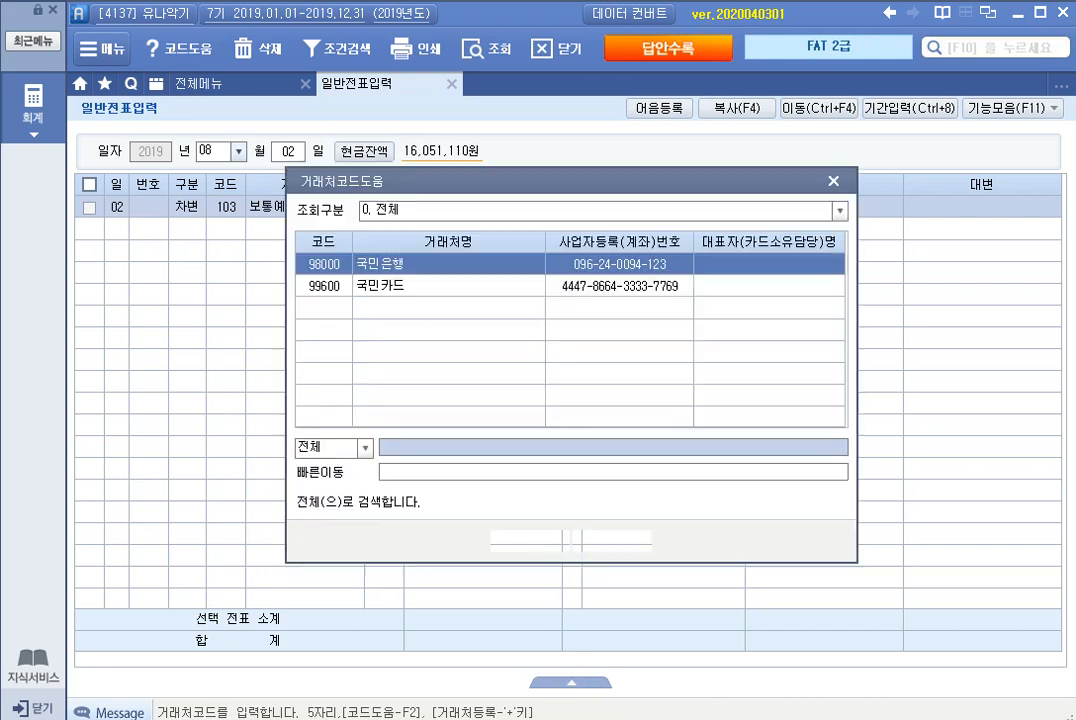
key(Return)
key(Return)
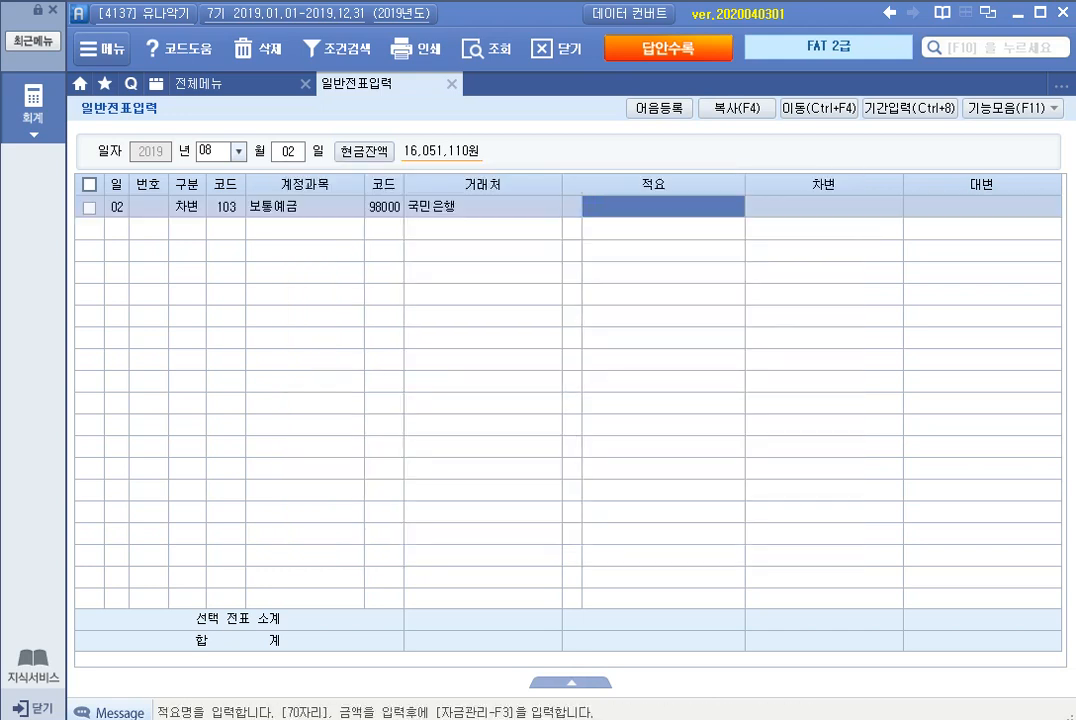
key(Return)
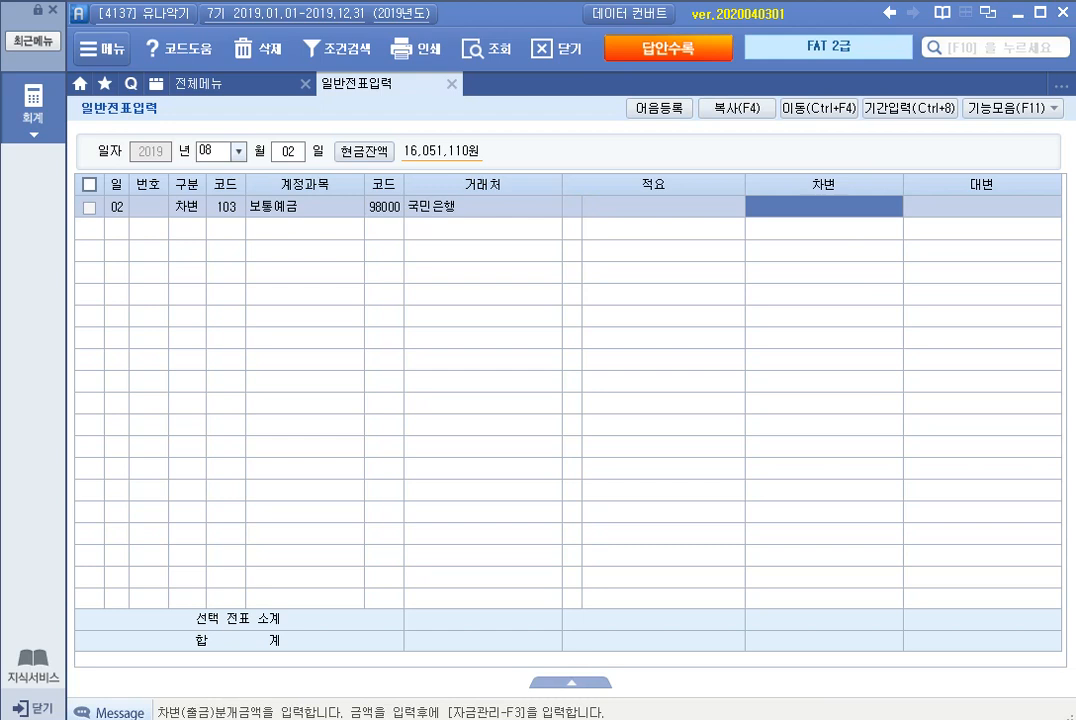
Step: Set the 보통예금 debit to 520,000 and start a credit (대변) line for account 259 선수금, found by the term 선수
text(5200000)
key(Return)
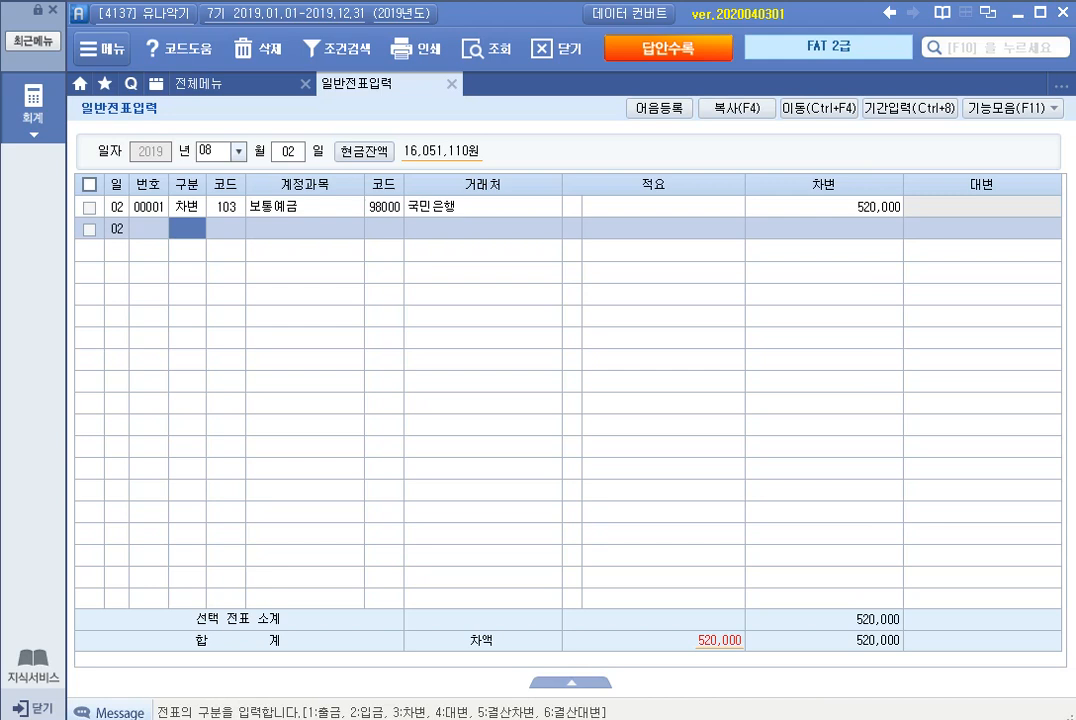
text(4)
key(Return)
text(선수)
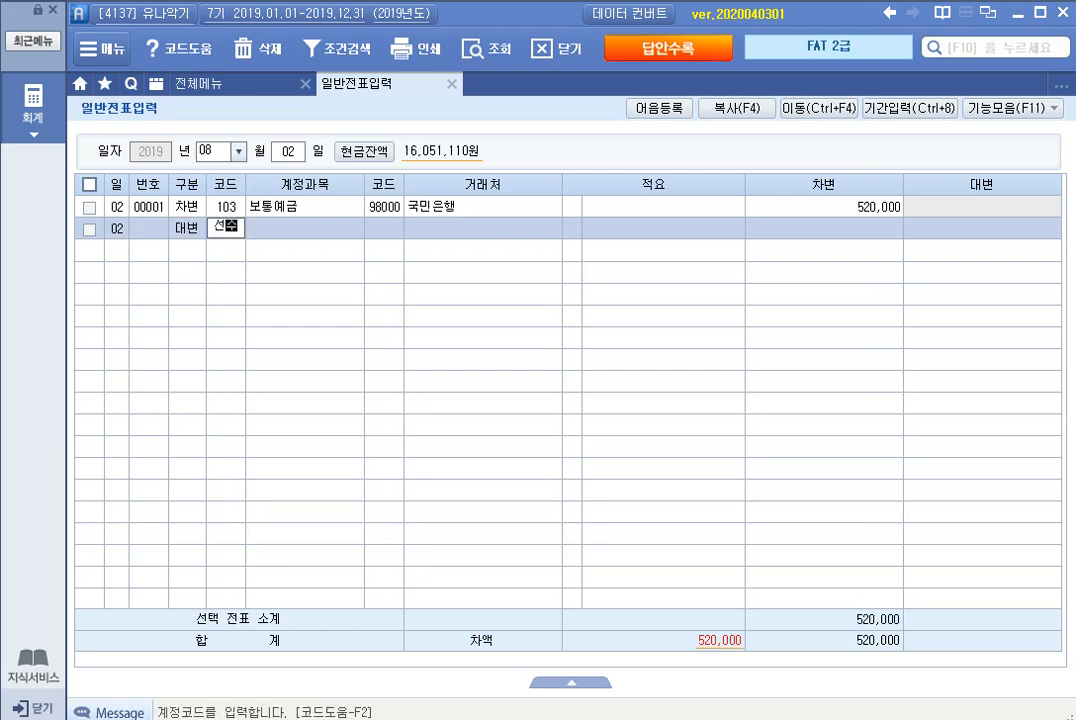
key(Return)
Step: Complete the 선수금 credit line with 다인피아노 as the 거래처 and 520,000, leaving 적요 empty
key(Return)
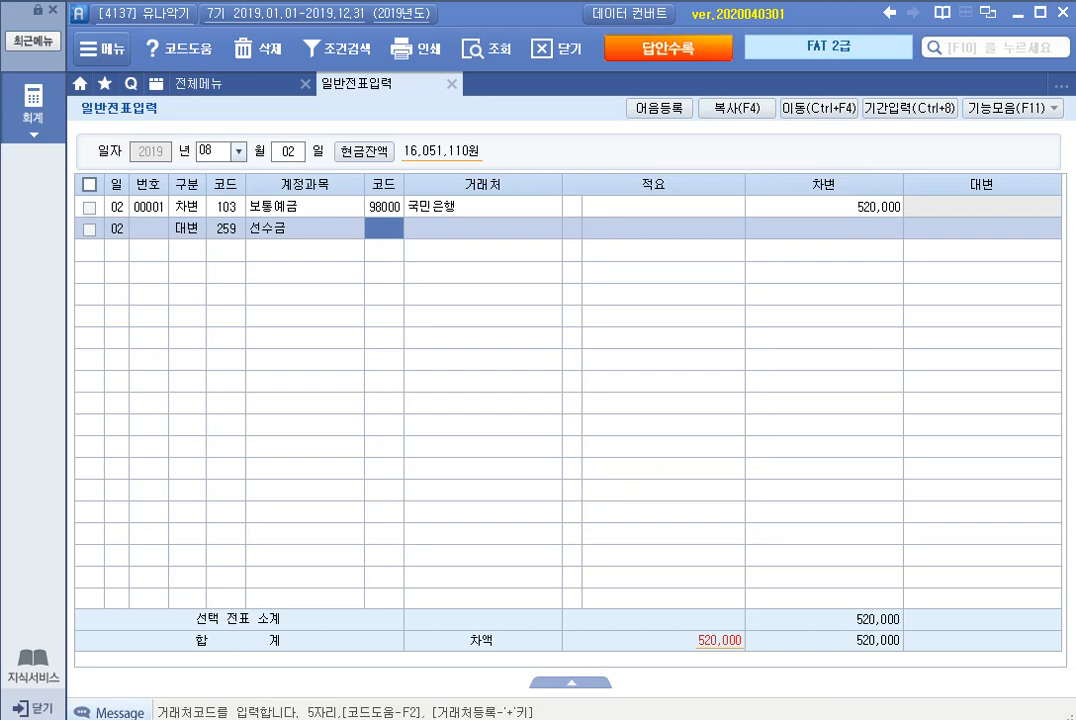
text(다인)
key(Return)
key(Return)
text(5200000)
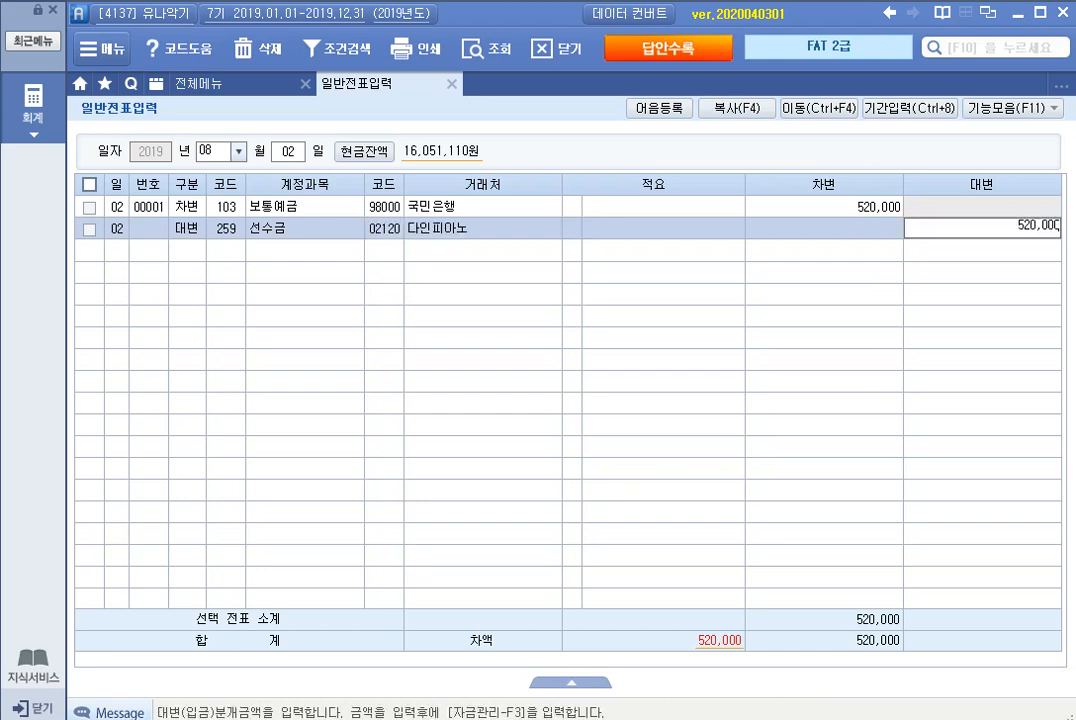
key(Return)
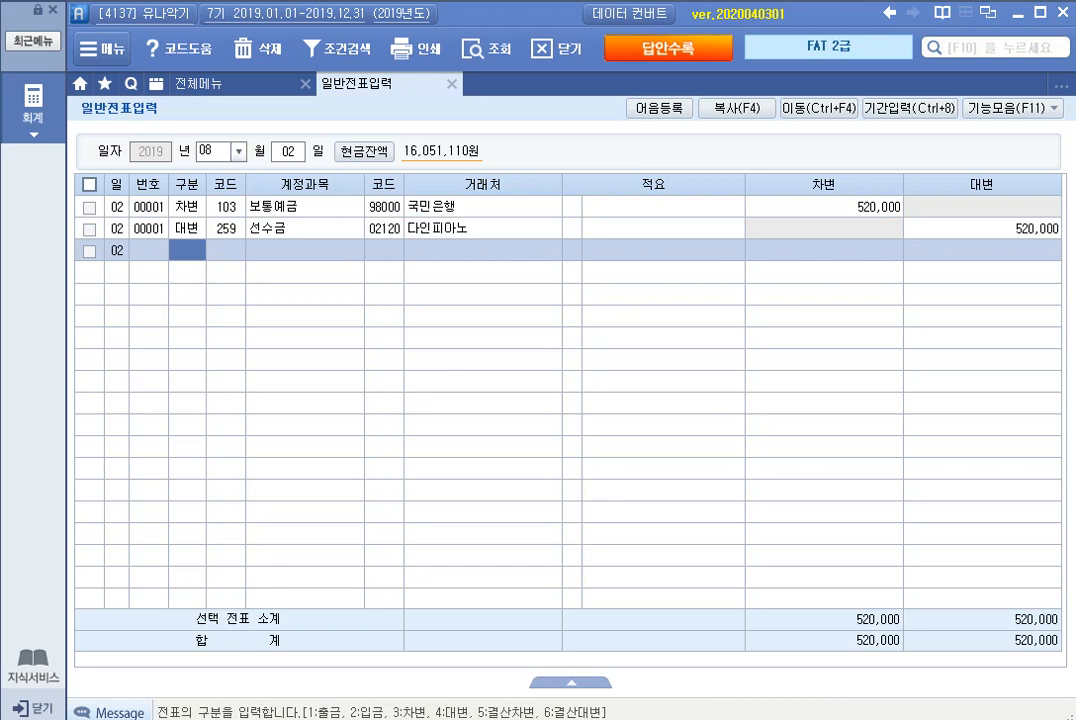
Step: Switch the voucher date to August 10 and start a debit (차변) line for account 110 받을어음, found by the term 받을
key(Escape)
text(10)
key(Return)
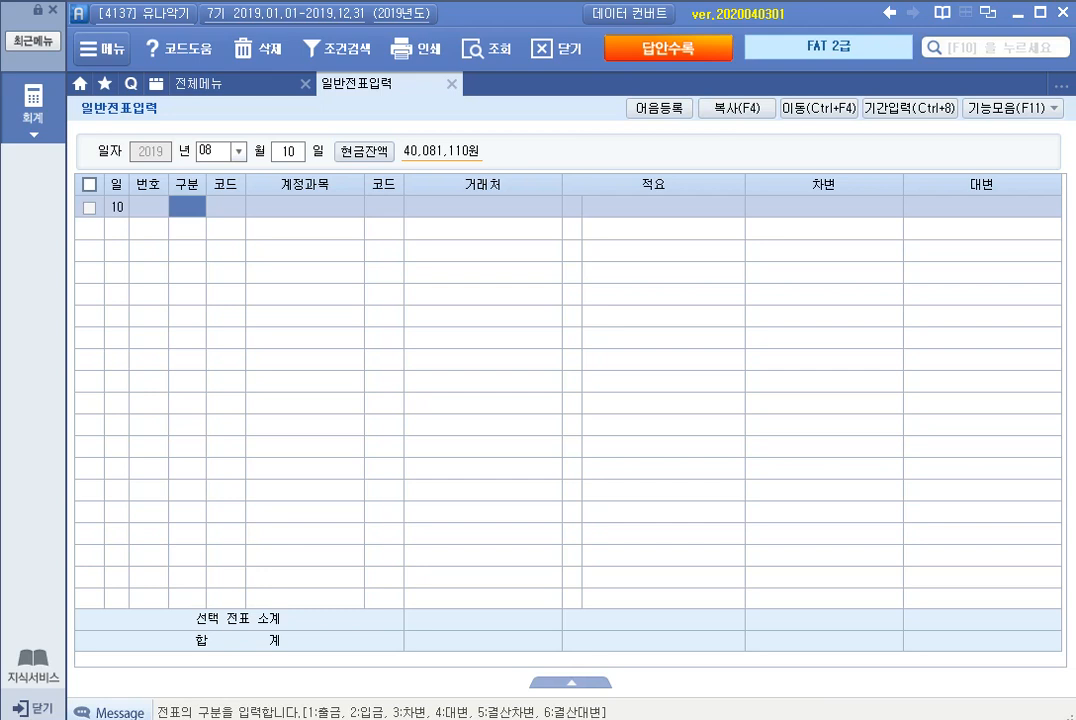
key(3)
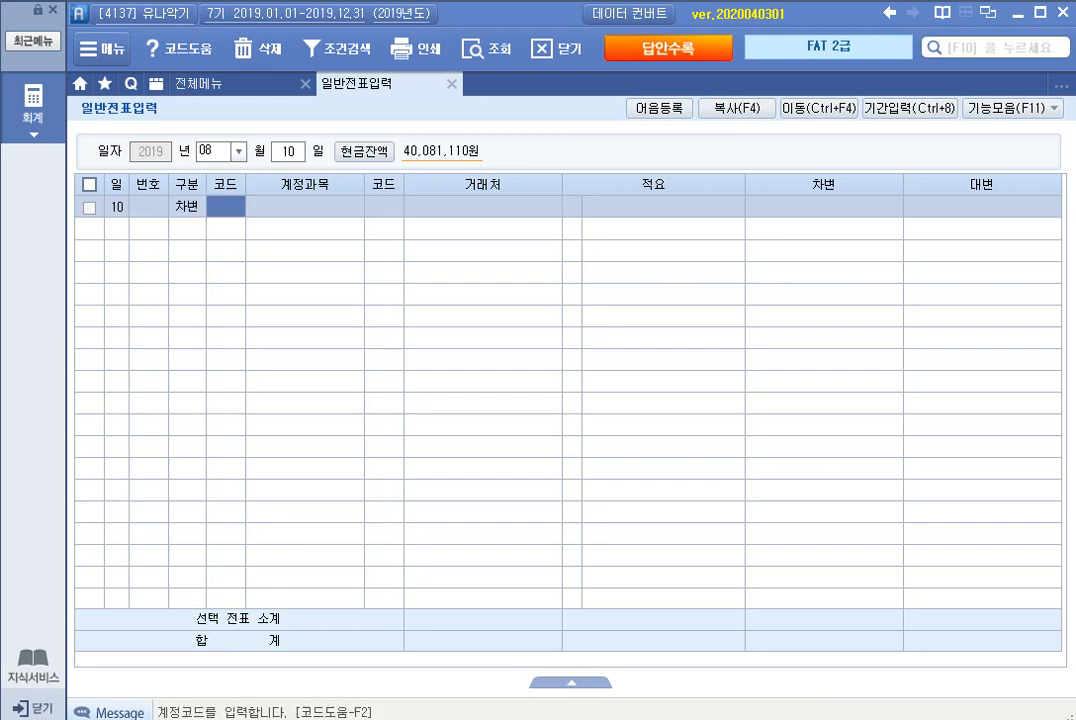
text(받을)
key(Return)
key(Return)
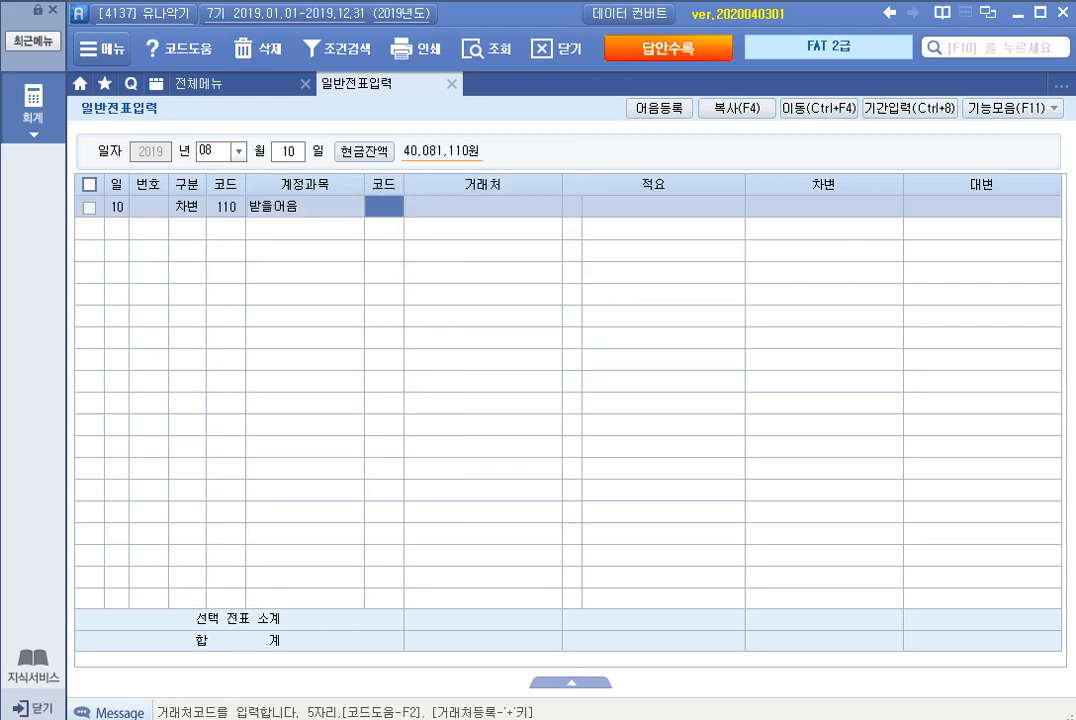
Step: Complete the 받을어음 debit line with 수연플룻 as the 거래처 and 10,000,000, leaving 적요 empty
text(수연)
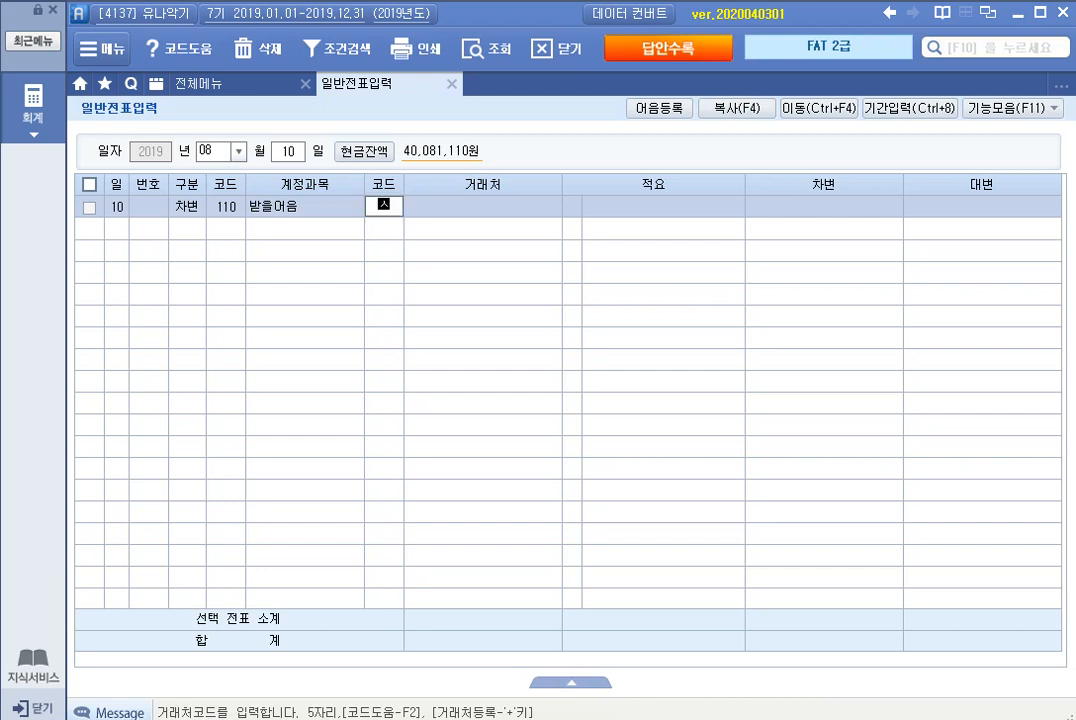
key(Return)
key(Return)
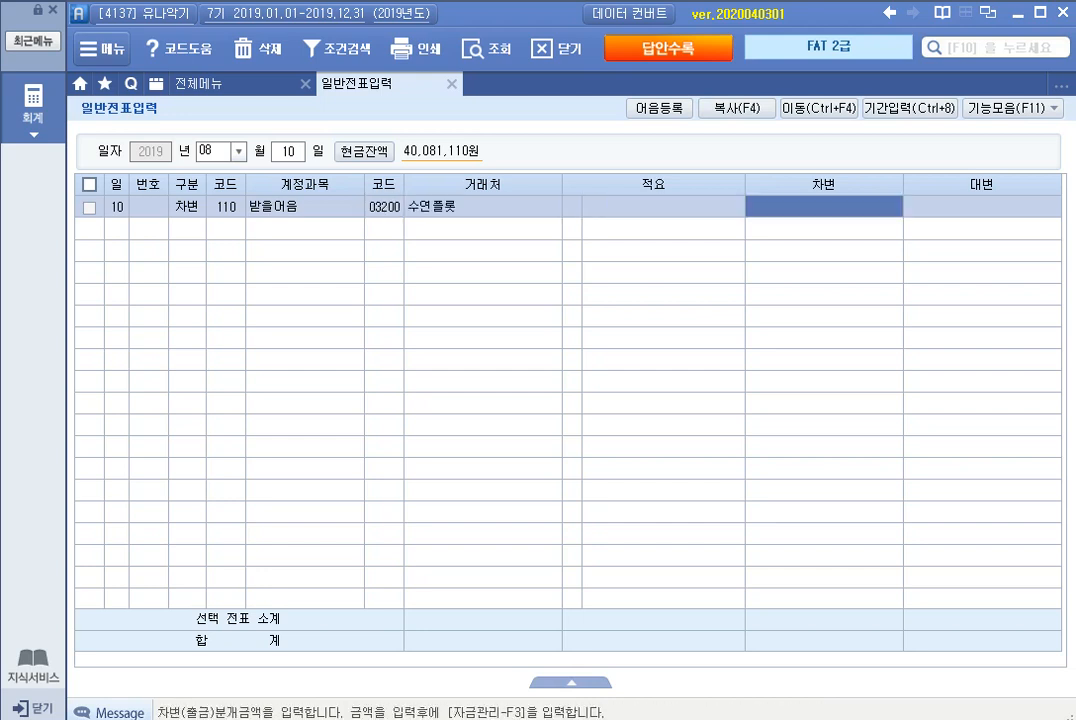
text(10000000)
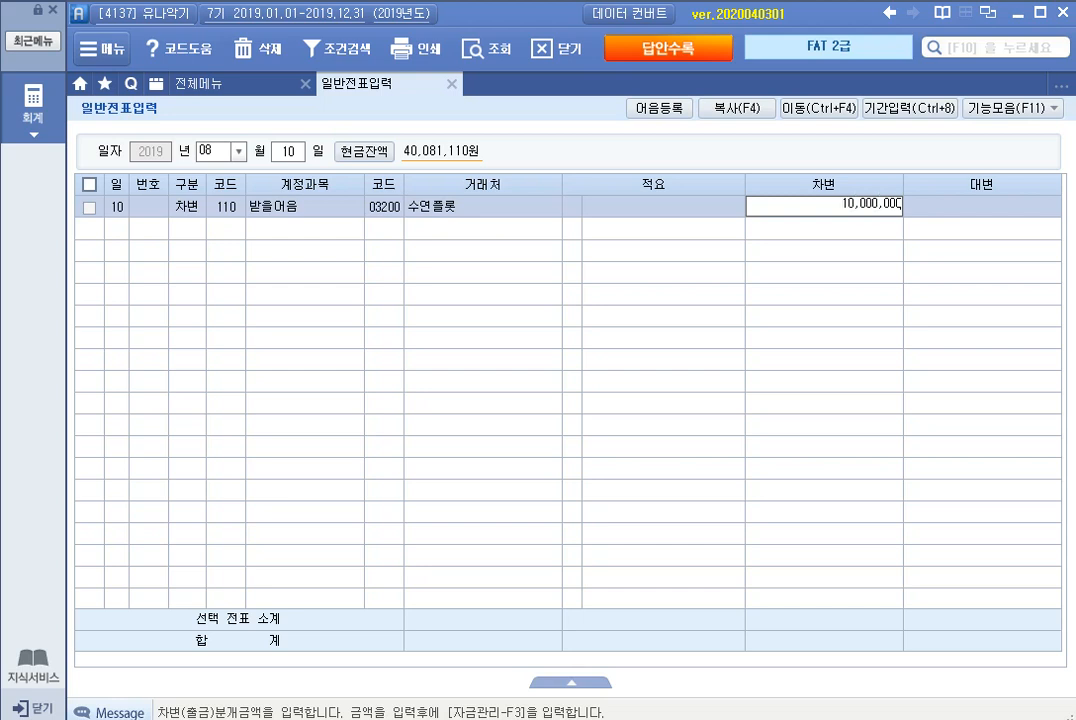
key(Return)
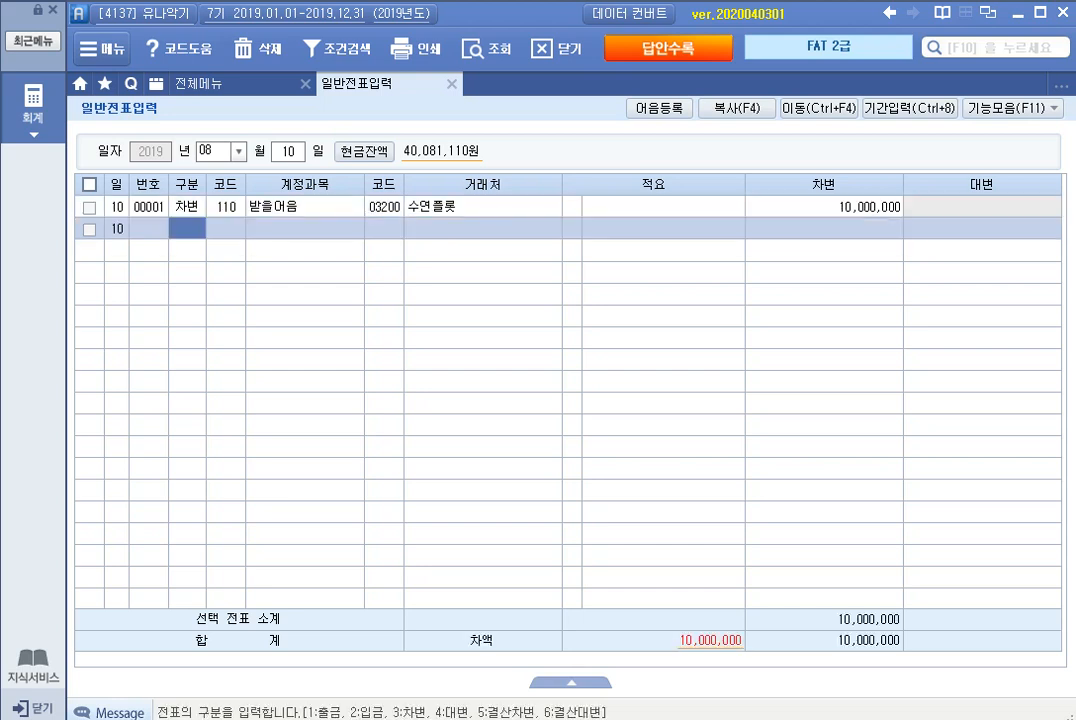
Step: Add a credit (대변) line for account 108 외상매출금 with 수연플룻 as the 거래처 and 10,000,000
text(4)
key(Return)
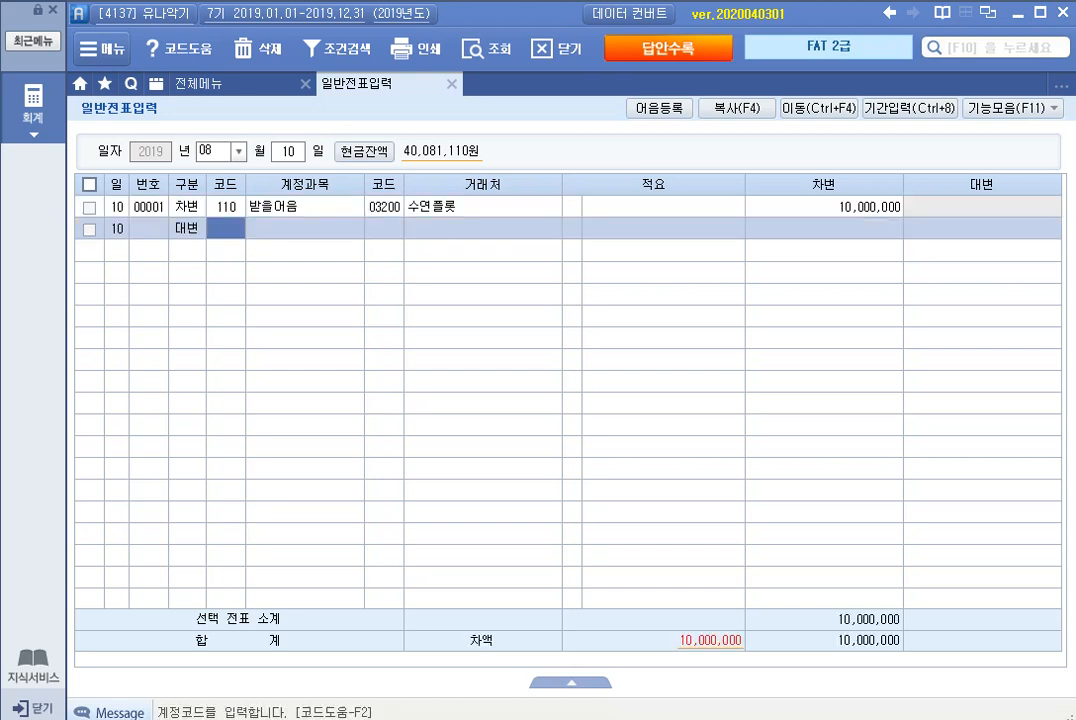
text(108)
key(Return)
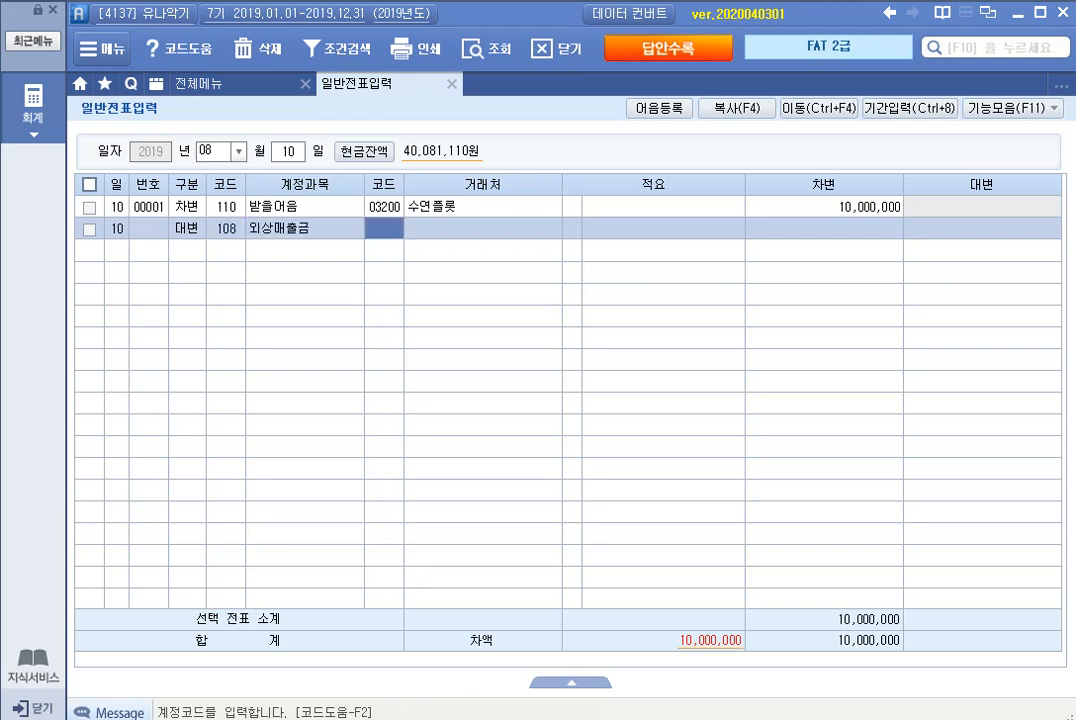
text(수연)
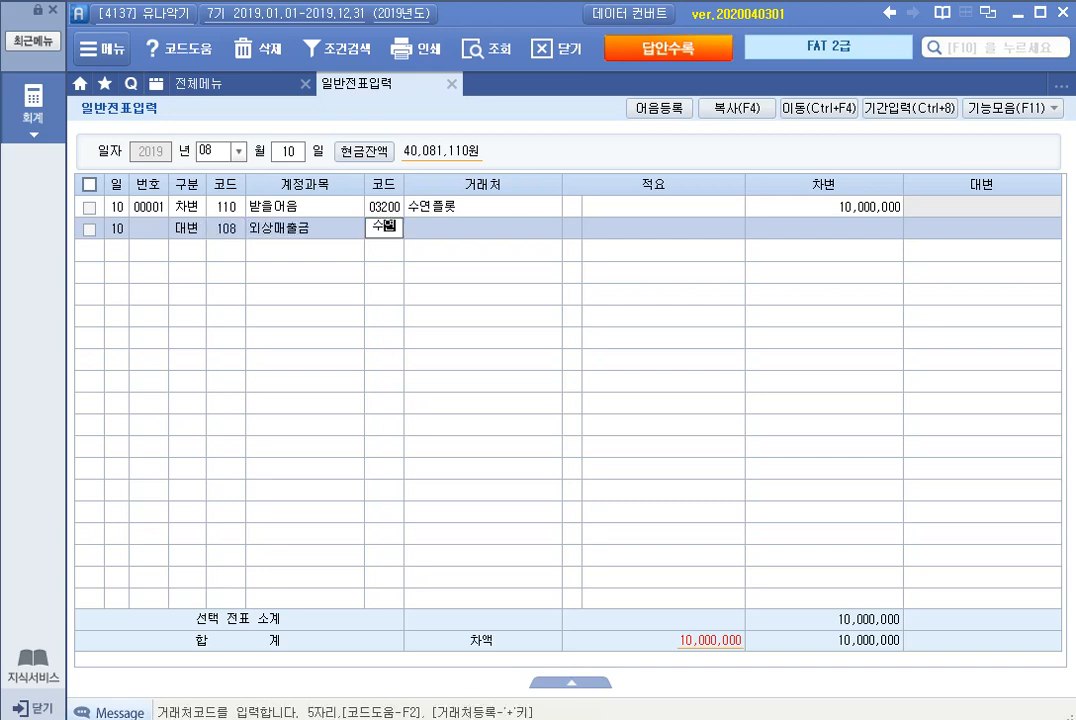
key(Return)
key(Return)
key(Return)
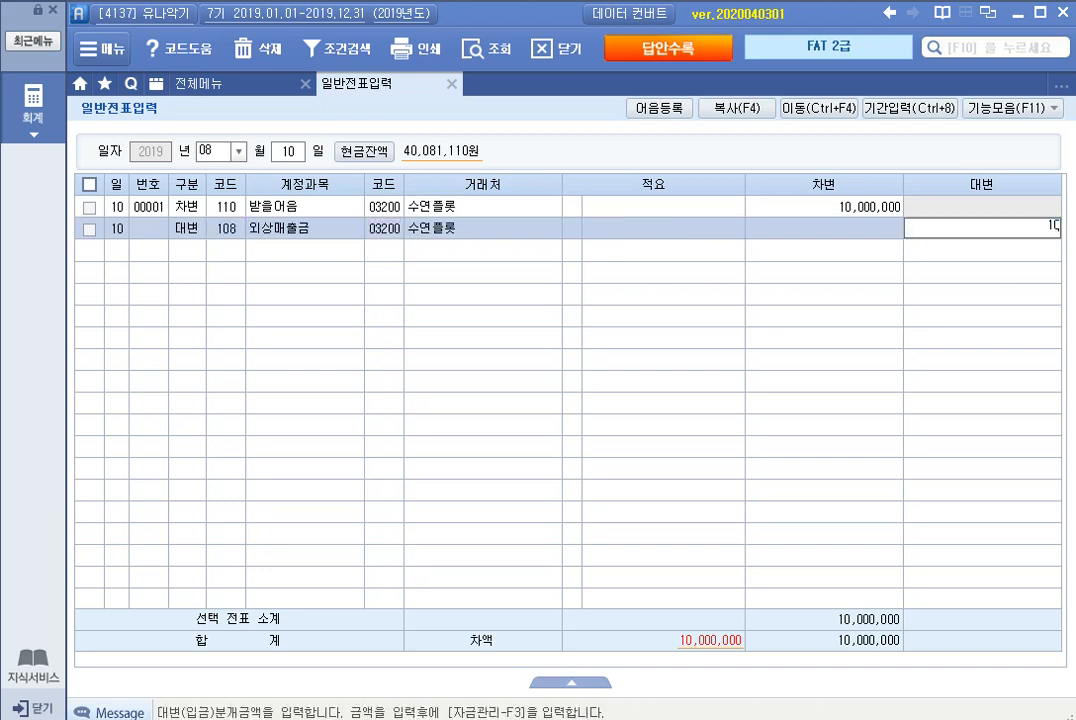
key(Return)
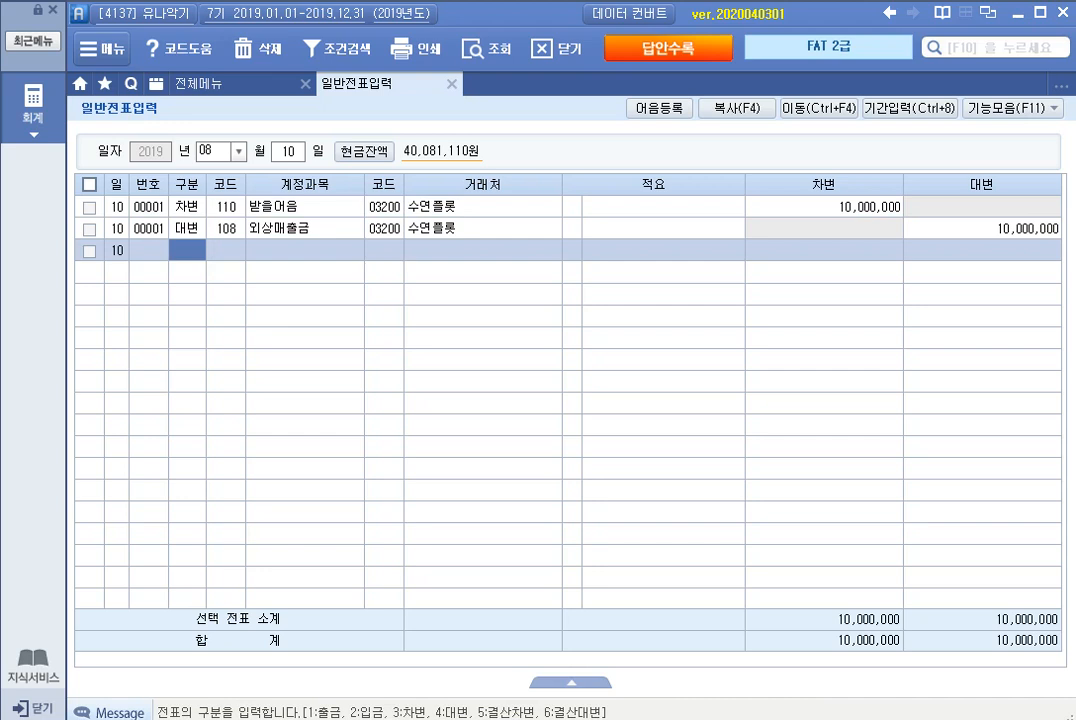
Step: Open the 받을어음 관리 details for the 받을어음 line, keep 어음상태 as 보관 and set 어음종류 to 6 전자
click(187, 207)
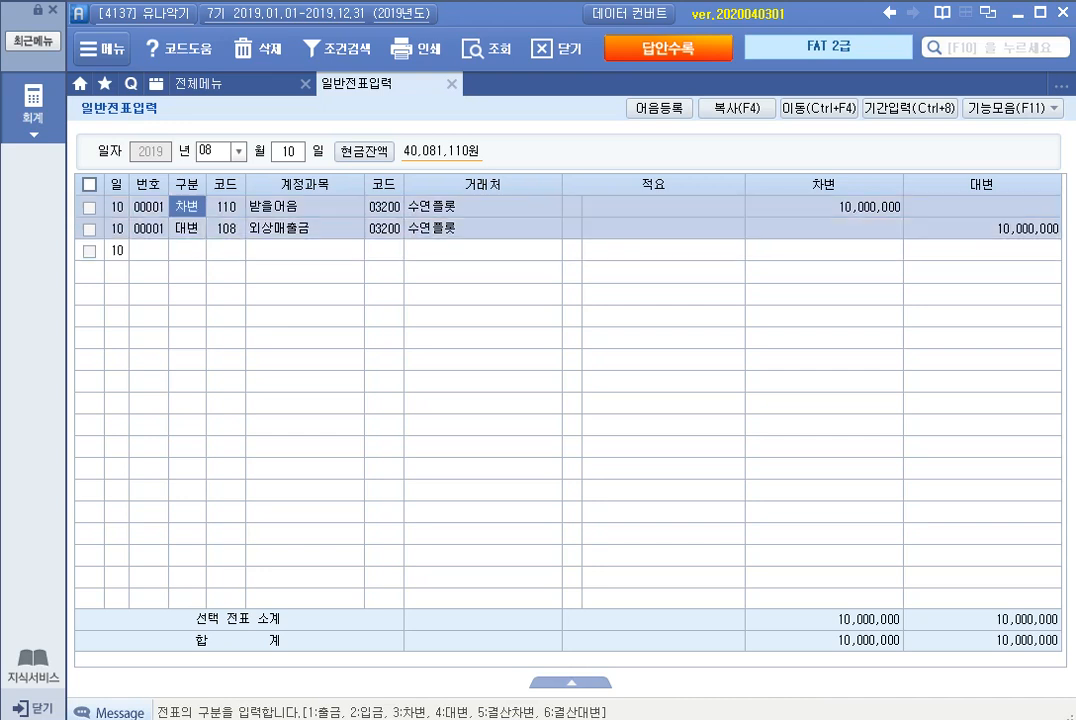
key(F3)
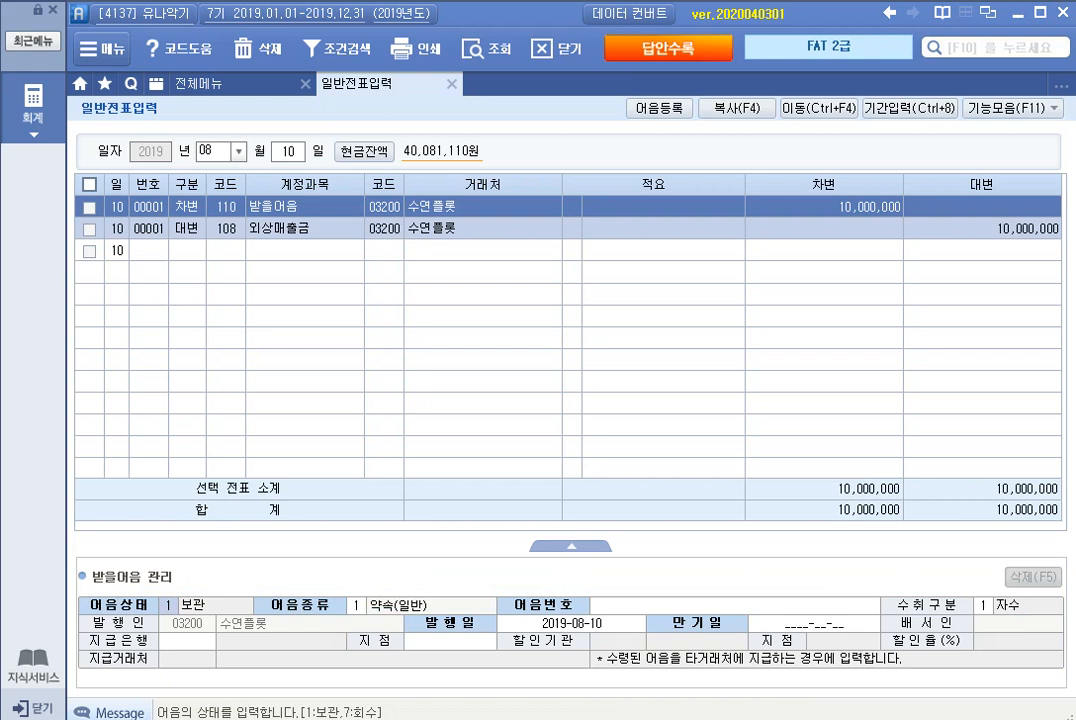
key(Return)
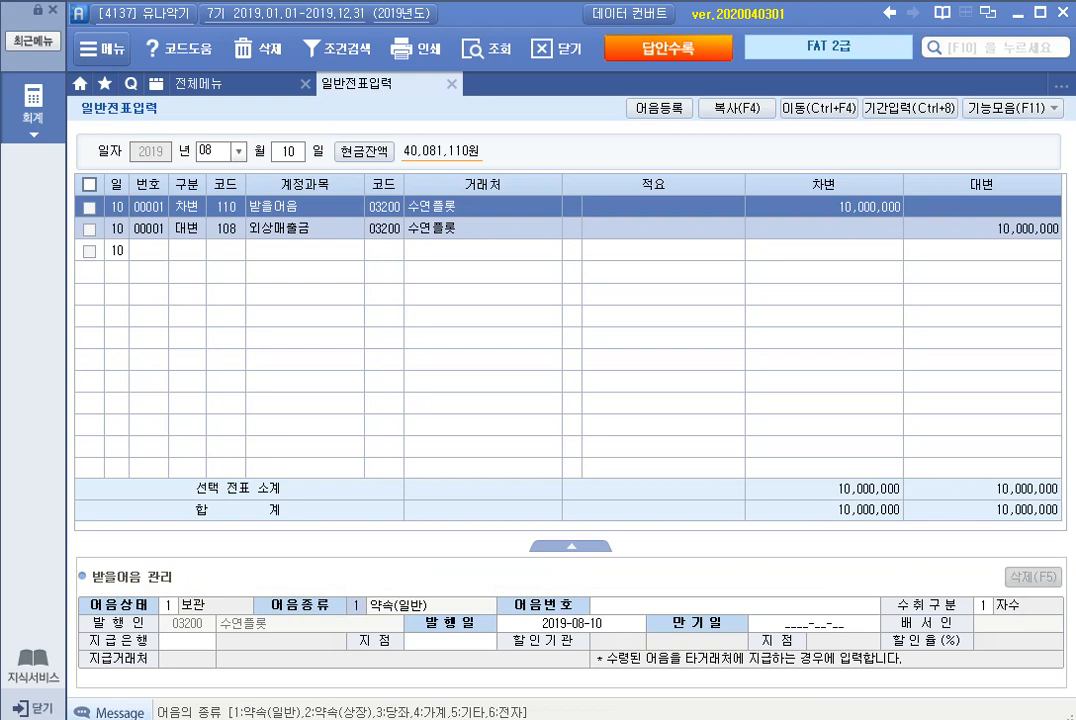
text(6)
key(Return)
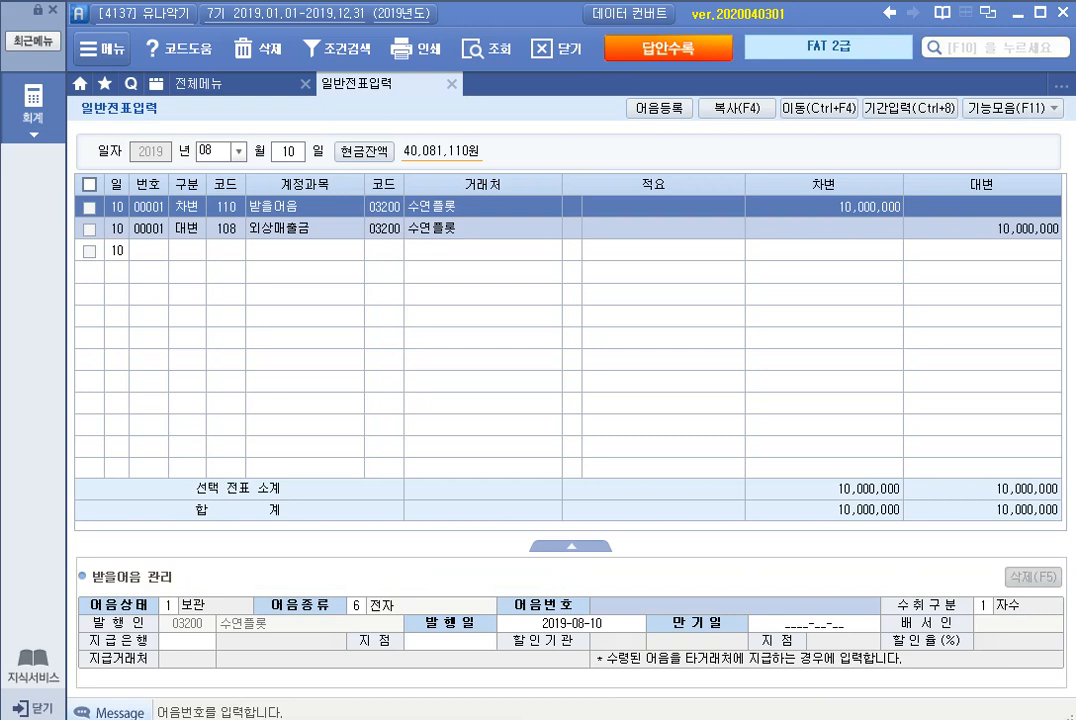
Step: Enter the electronic note's full 20-digit number as the 어음번호
text(0042)
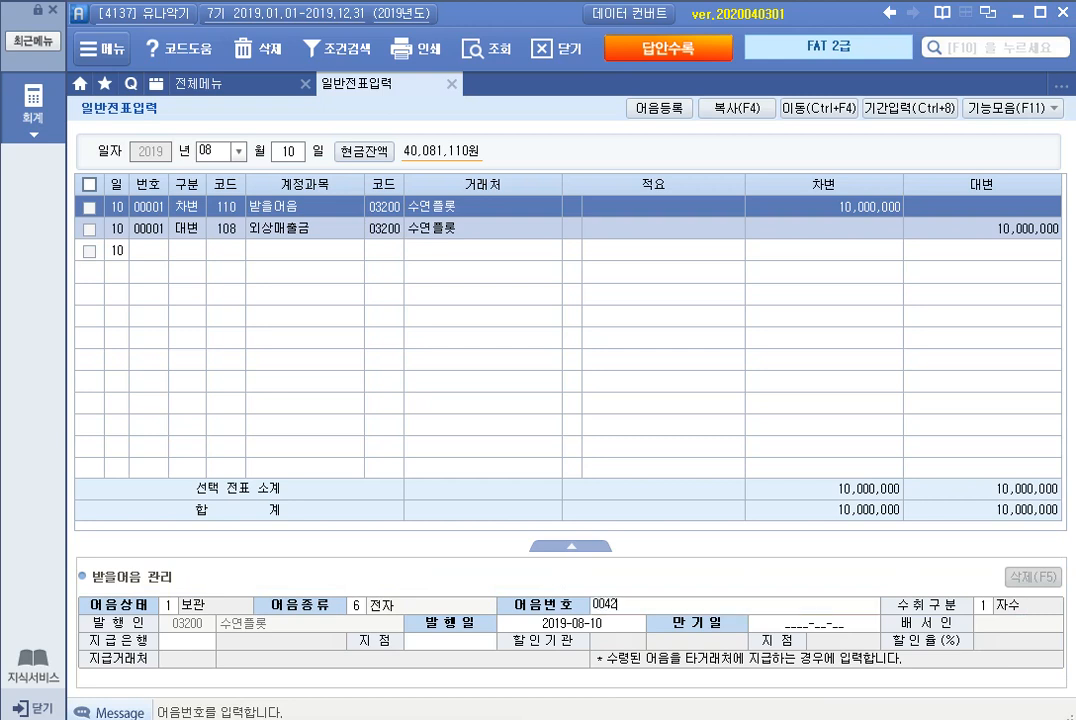
text(01908101234567)
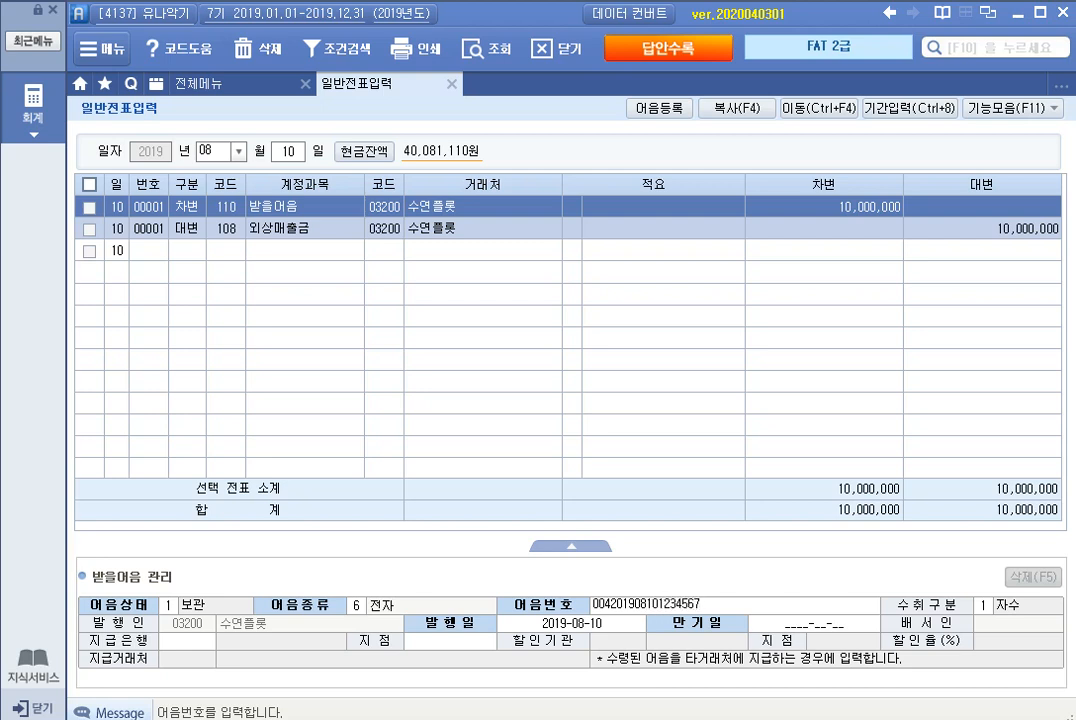
text(89)
key(BackSpace)
key(BackSpace)
key(BackSpace)
key(BackSpace)
key(BackSpace)
text(06789)
key(Return)
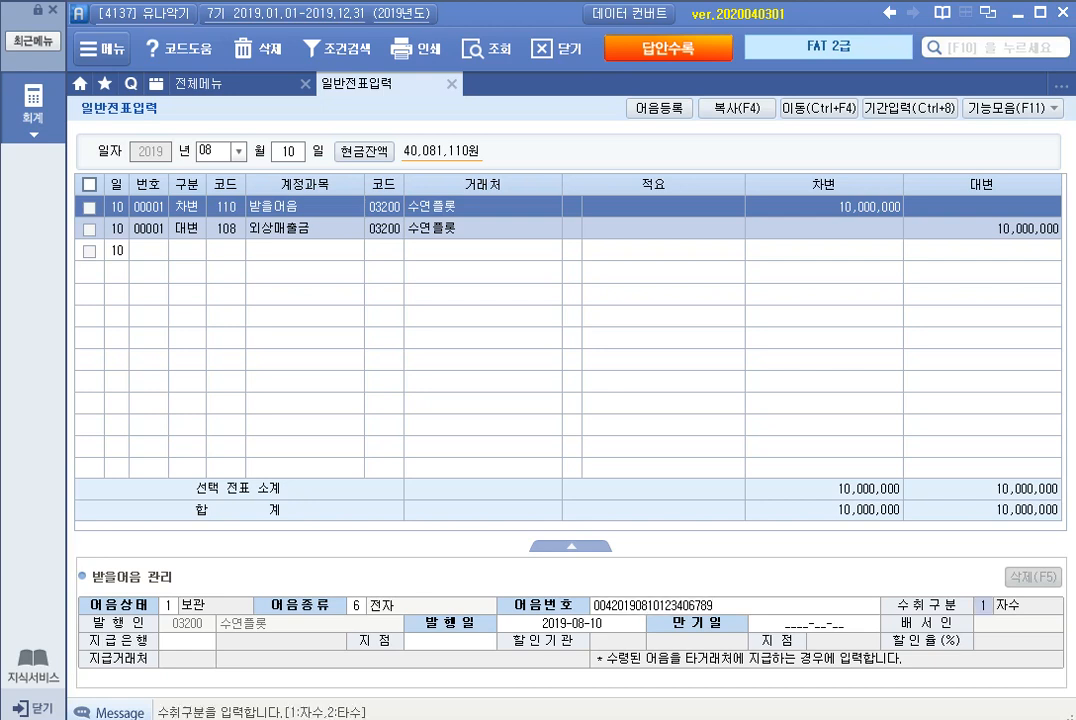
Step: Keep 수취구분 자수 and the 발행일 2019-08-10, and set the note's 만기일 to 2019-11-10
key(Return)
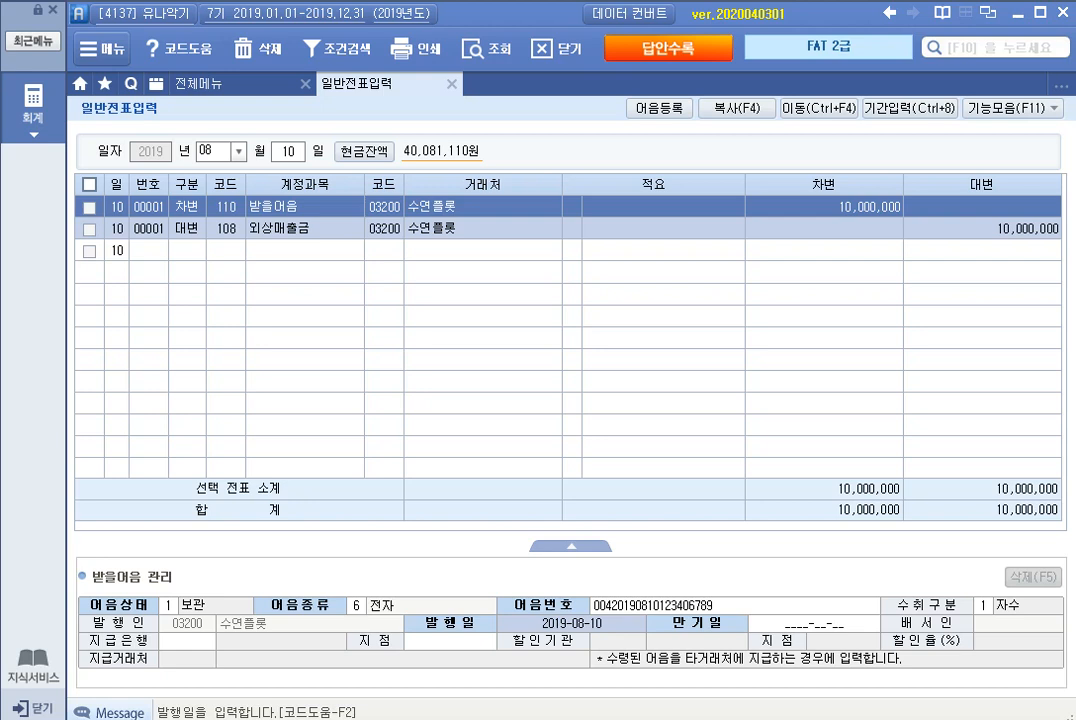
key(Return)
text(2019-1)
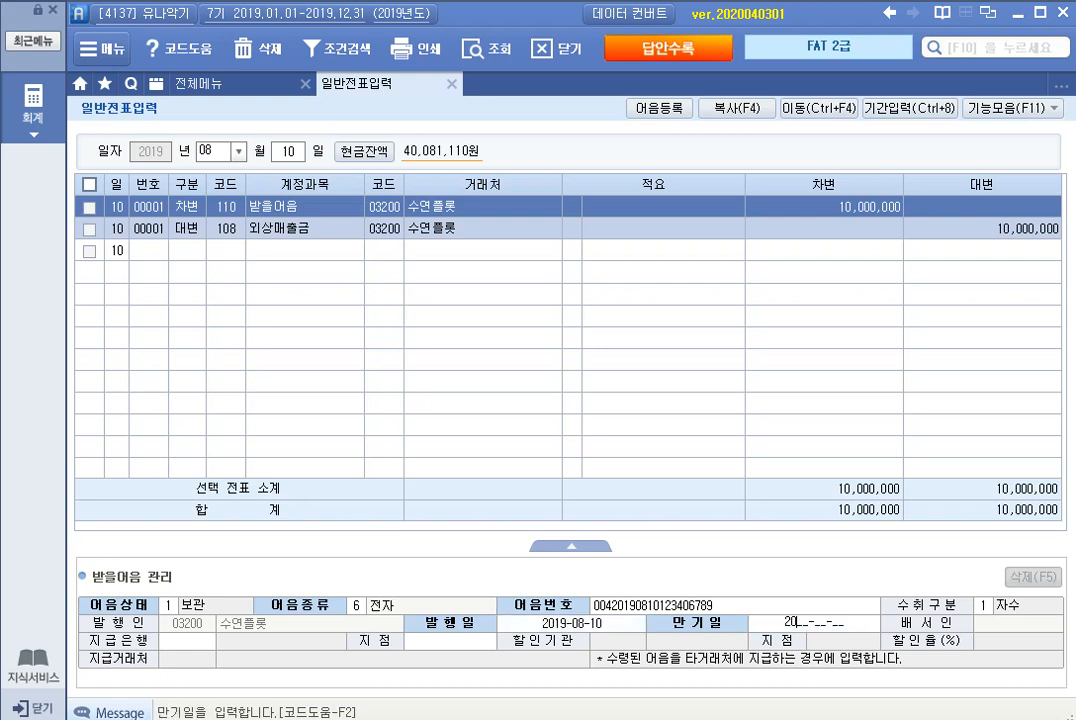
text(1-10)
key(Return)
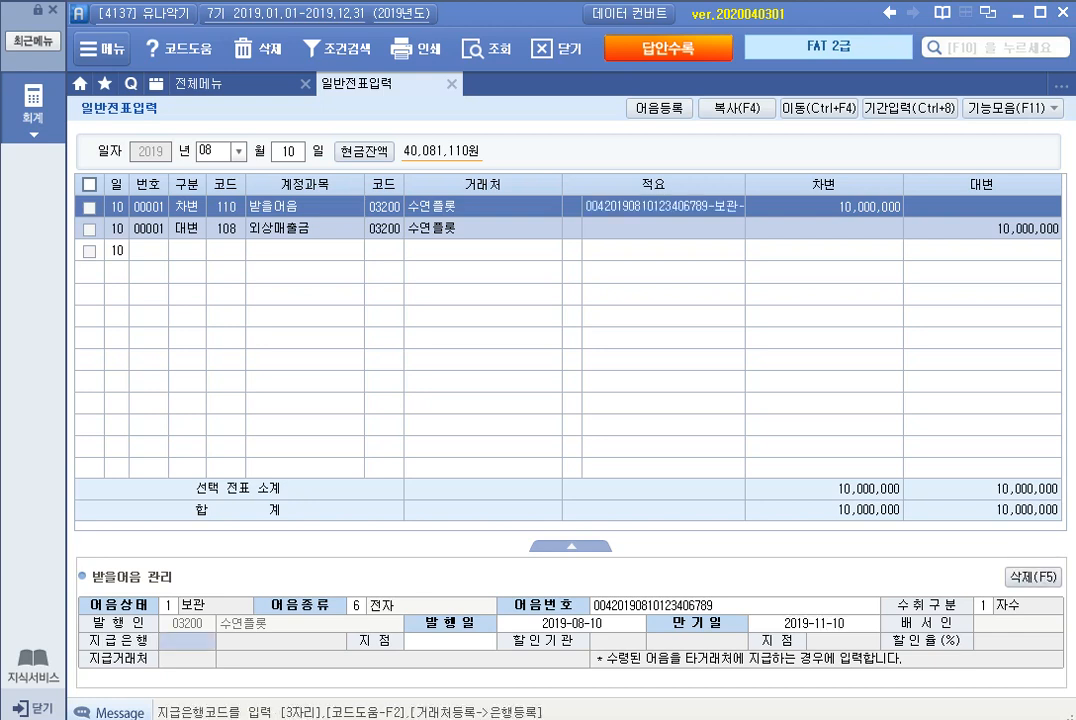
Step: Set the note's 지급은행 to 100 국민은행 and its 지점 to 청림동지점
key(F2)
key(Return)
key(Return)
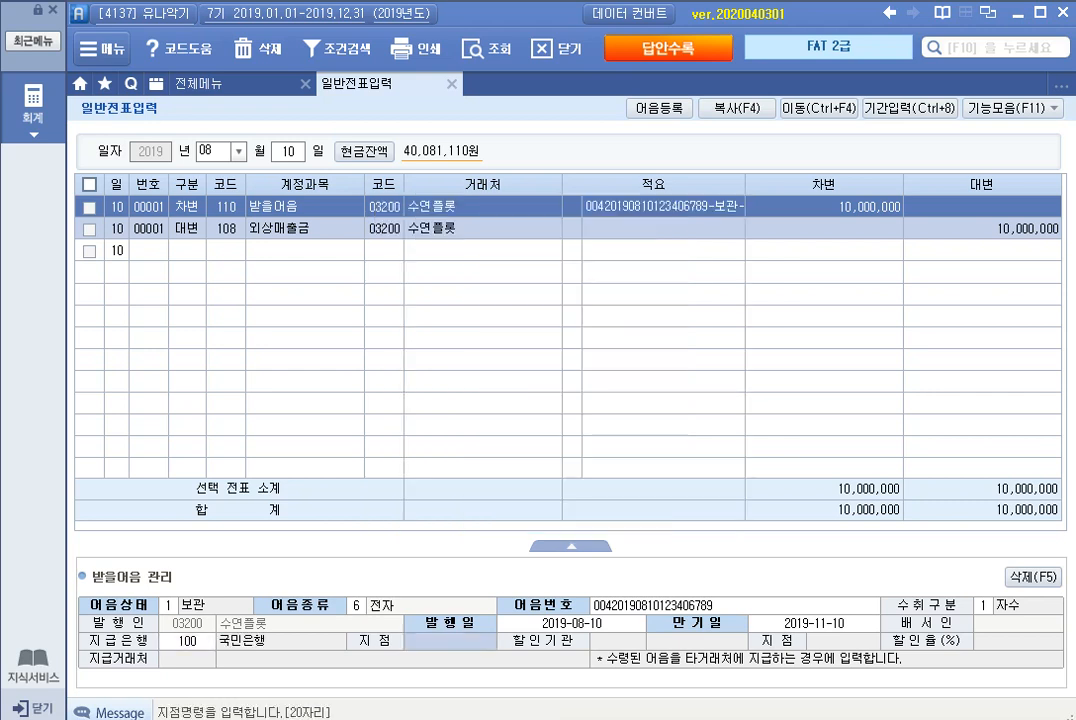
text(청림)
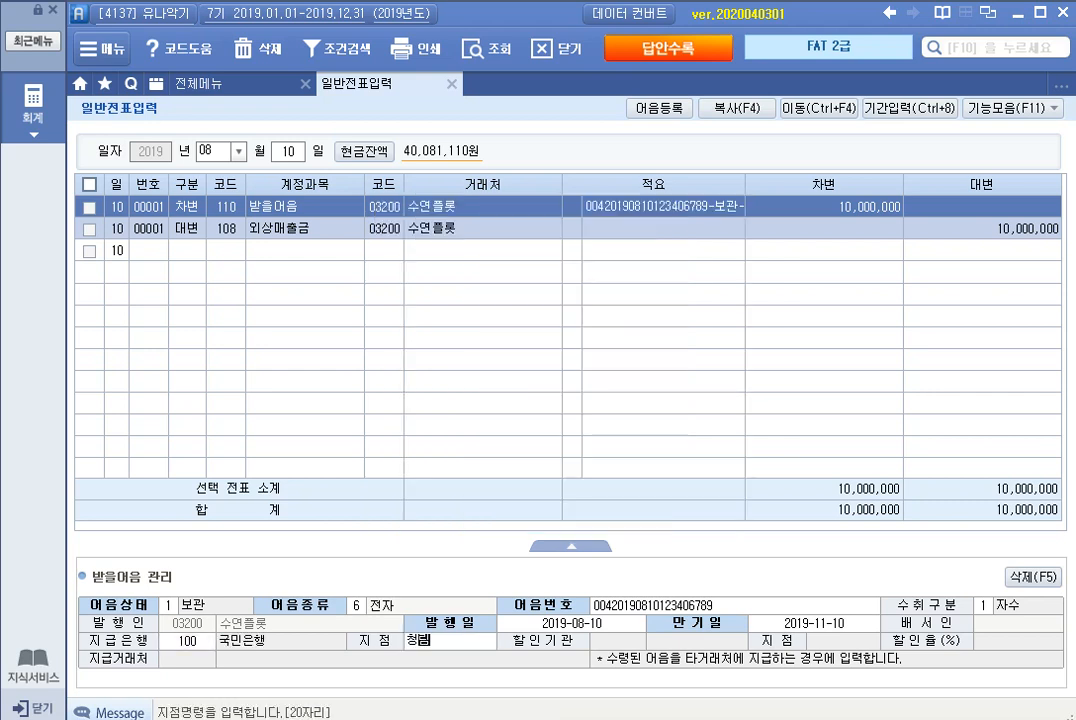
text(동지점)
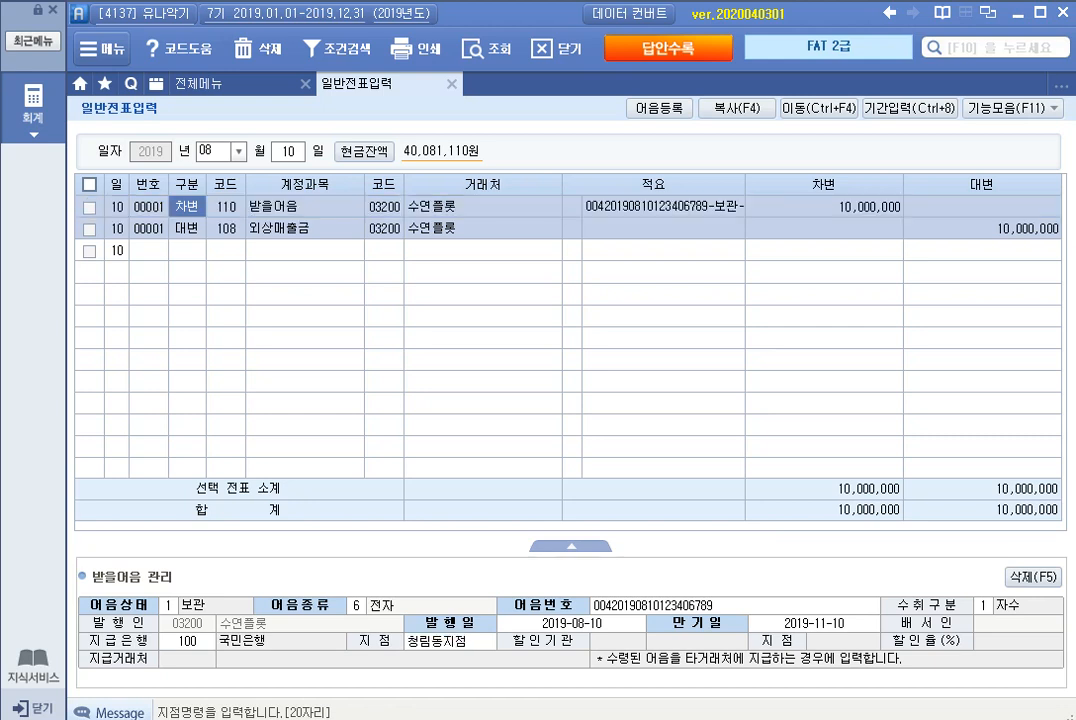
key(Return)
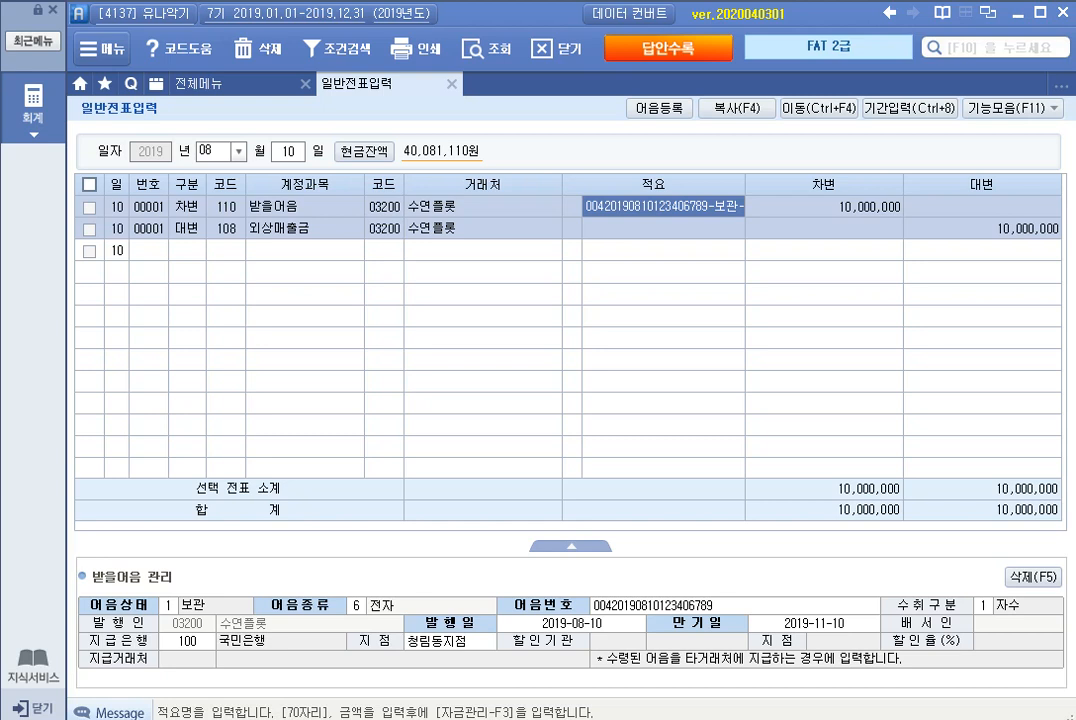
Step: Open the August 14 voucher and select the account code of its 건설중인자산 debit line
key(Escape)
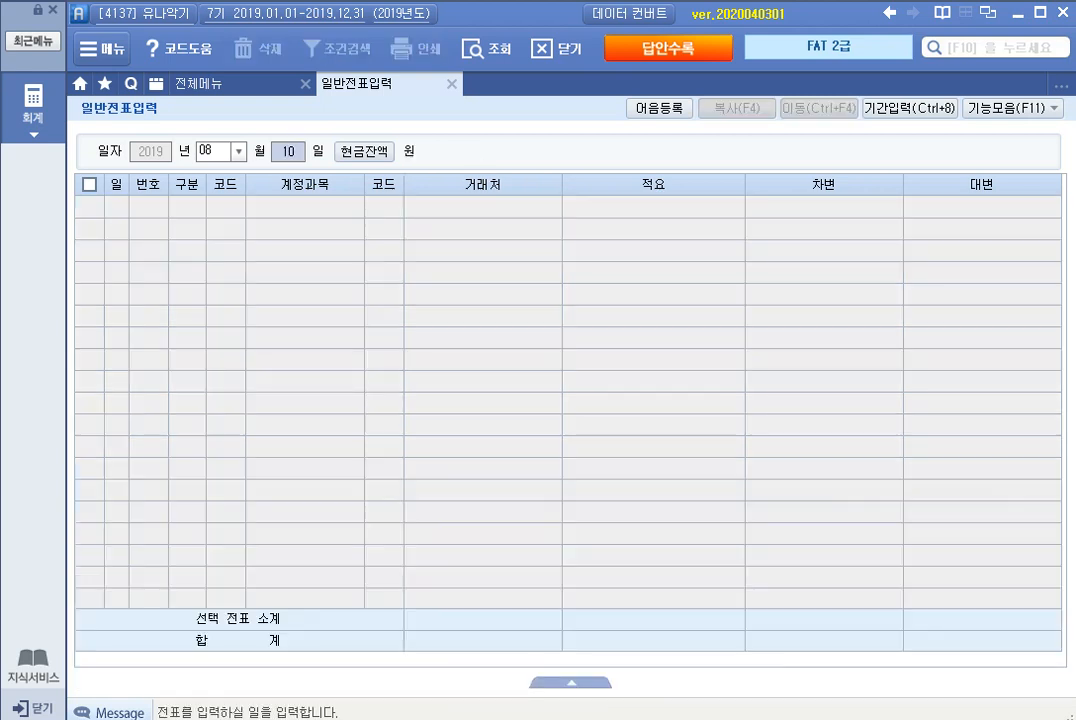
text(14)
key(Return)
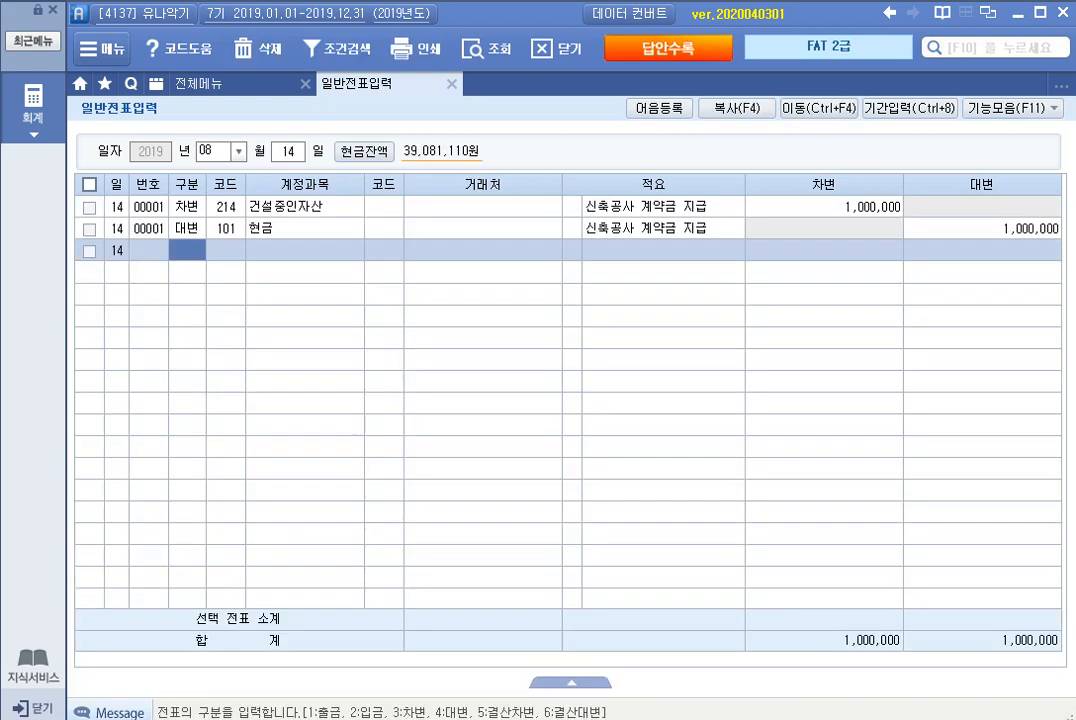
click(226, 207)
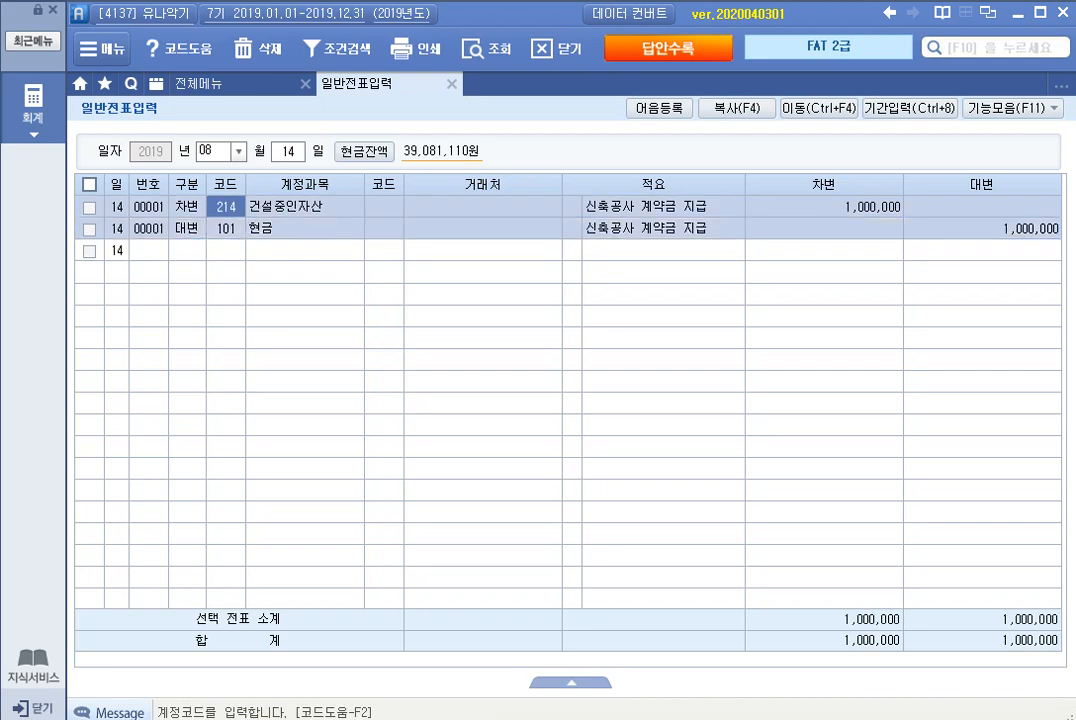
Step: Open the August 20 voucher date and start a 차변 line with account 103 보통예금
click(288, 152)
text(20)
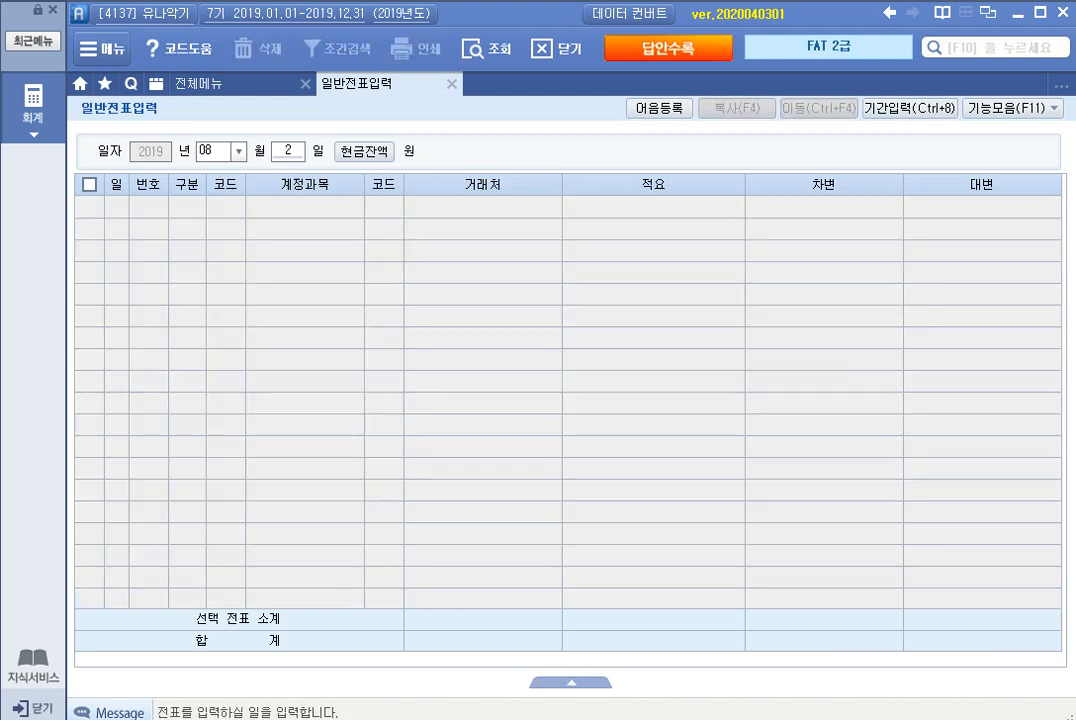
key(Return)
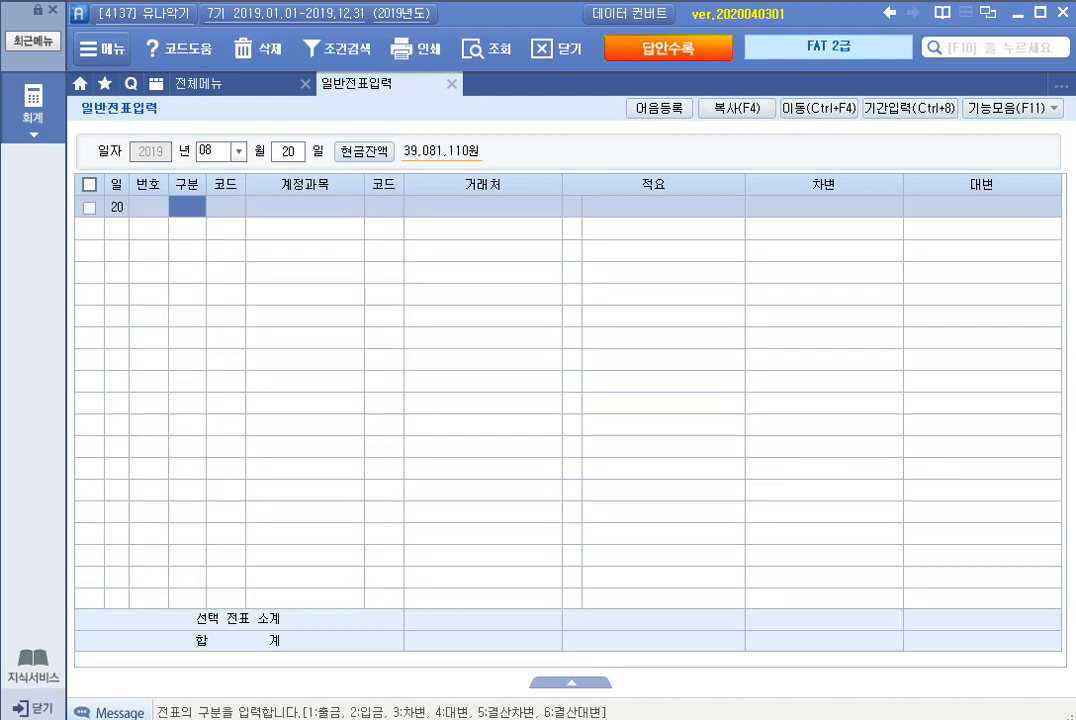
text(3)
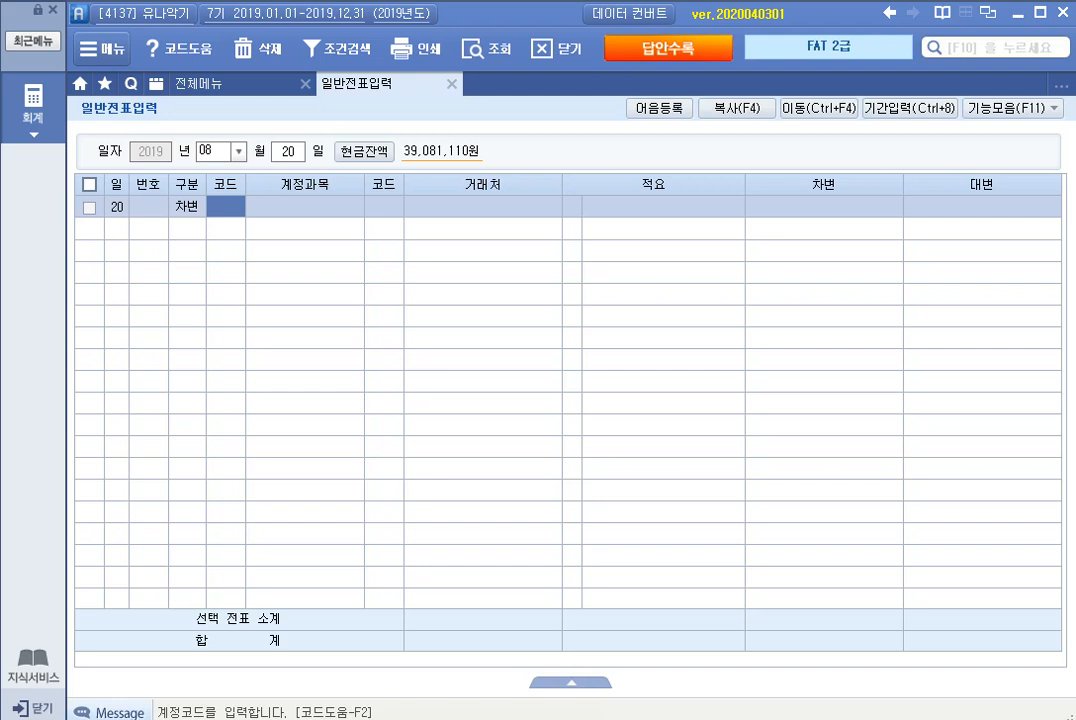
text(103)
key(Return)
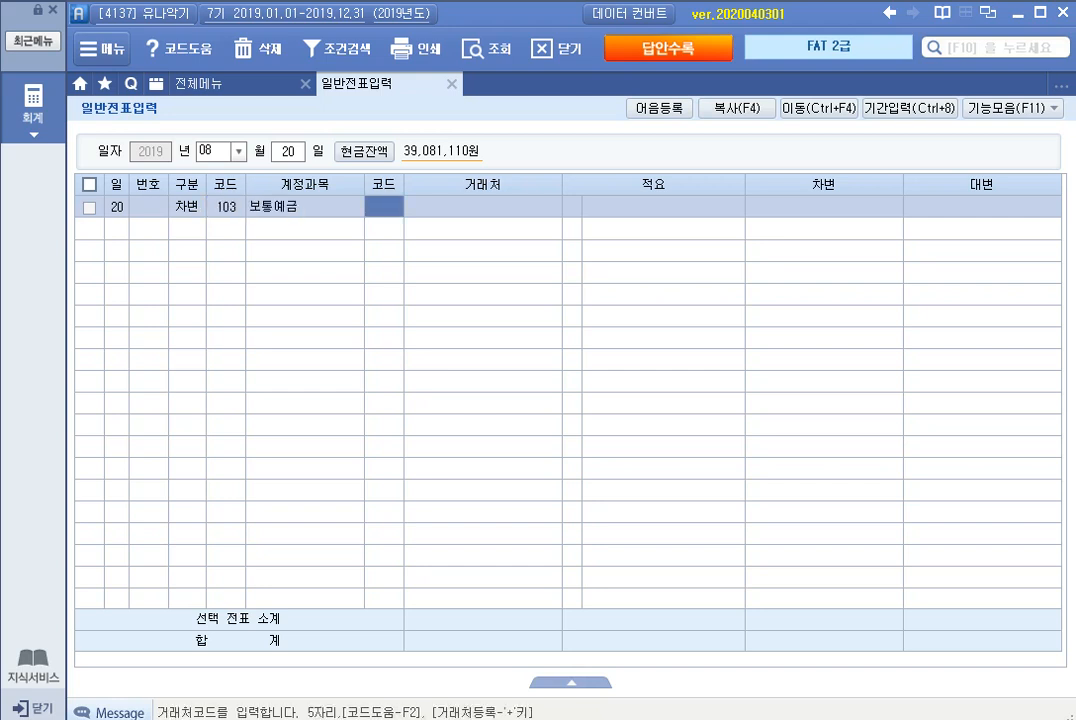
Step: Set the 보통예금 debit line's 거래처 to 98000 국민은행 and its amount to 1,000,000, leaving 적요 blank
text(국민)
key(Return)
key(Return)
key(Return)
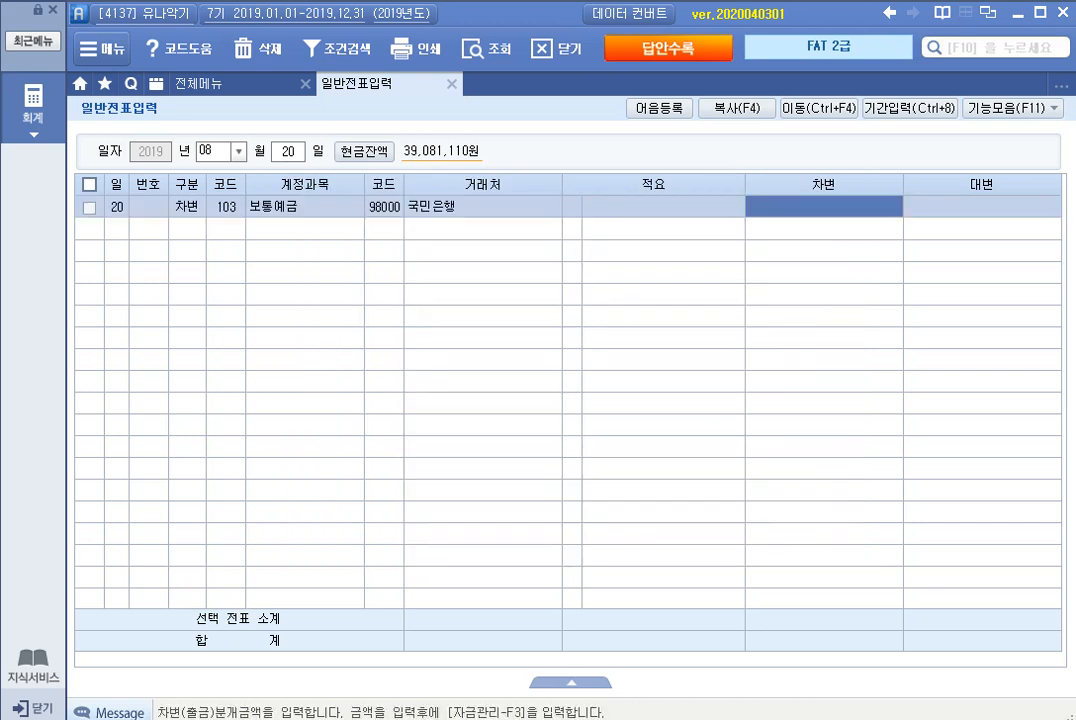
text(1000000)
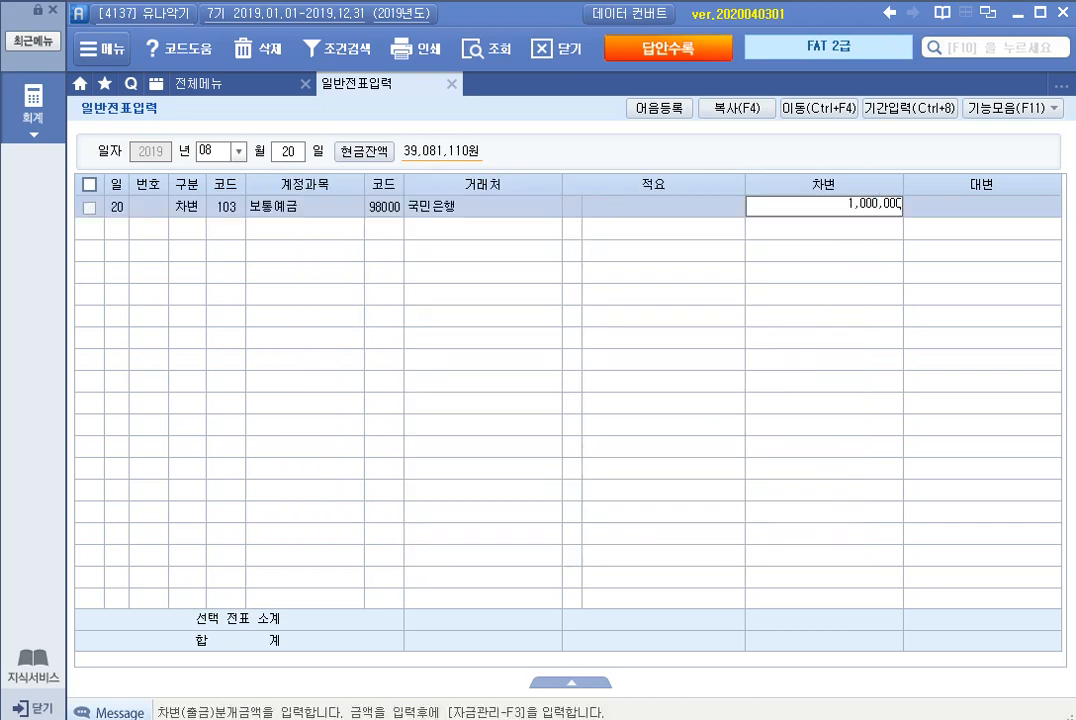
key(Return)
Step: Start a 대변 line in the August 20 voucher with account 214 건설중인자산
text(4)
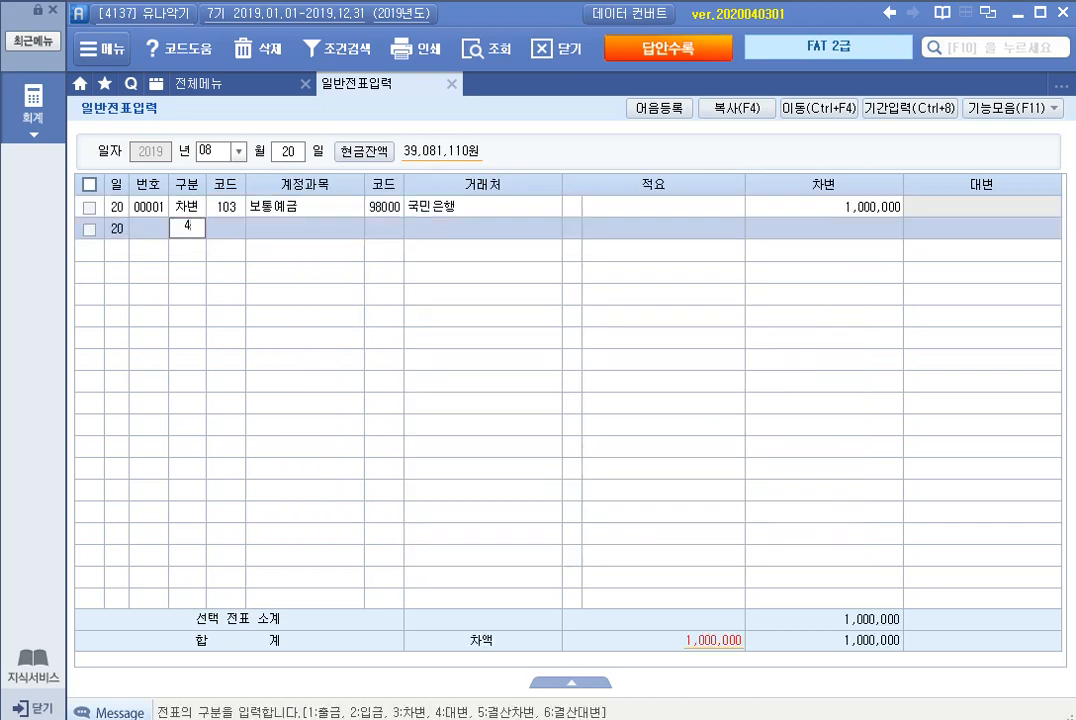
key(Return)
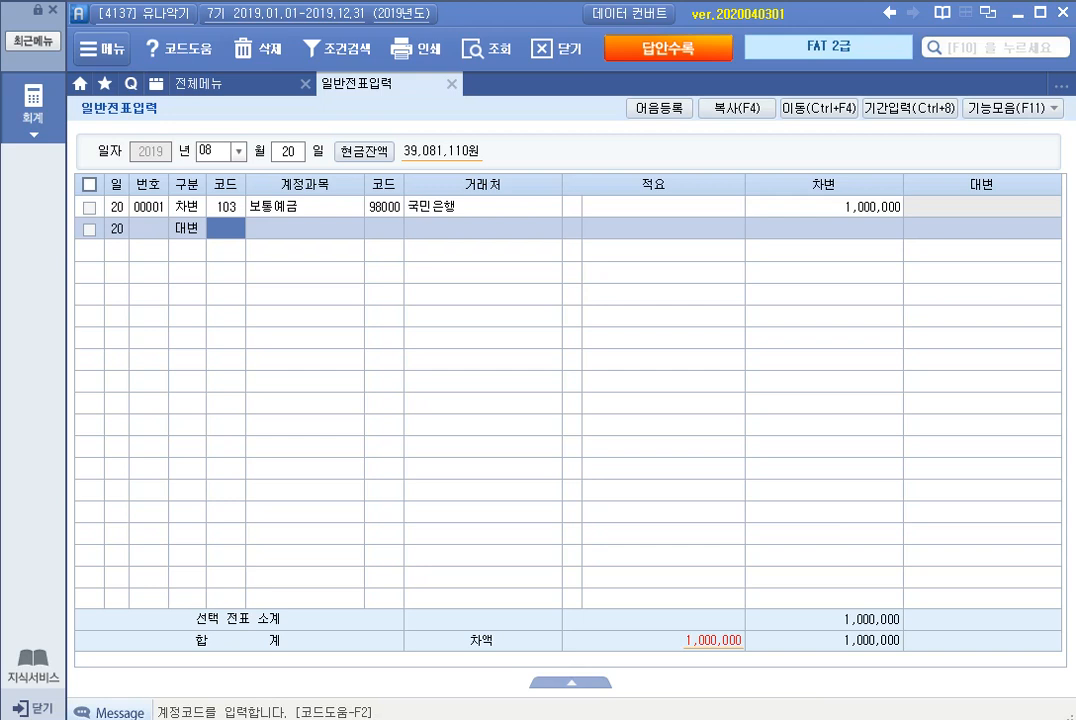
text(건설)
key(Return)
key(Down)
key(Return)
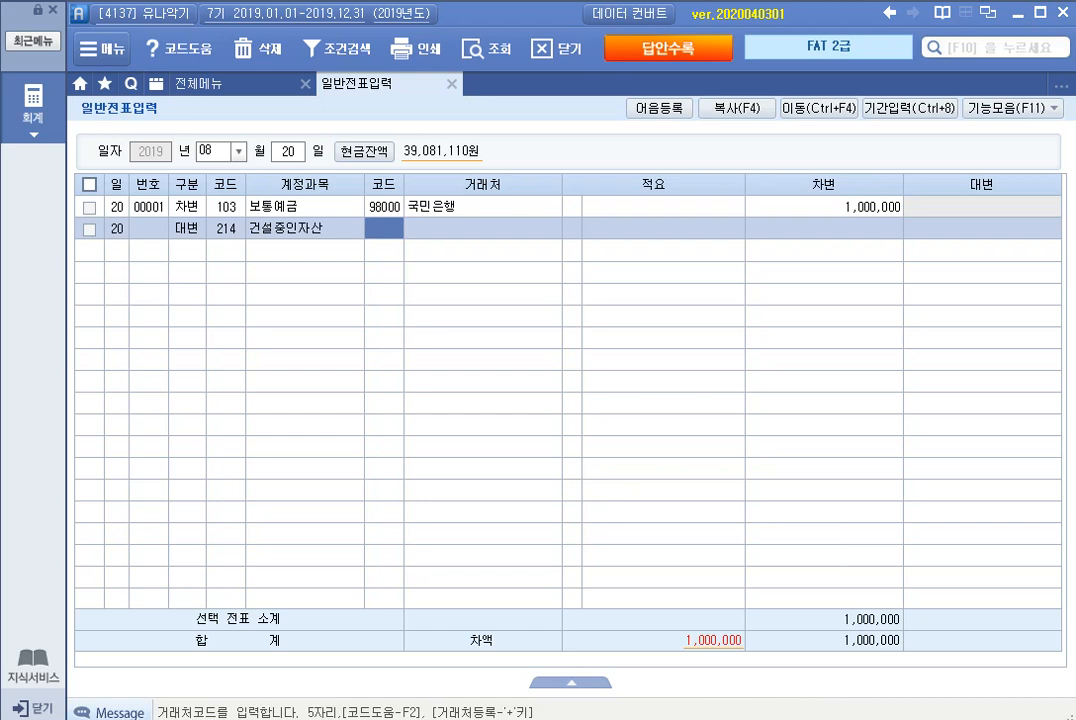
Step: Leave 거래처 and 적요 blank on the 건설중인자산 line, enter 1,000,000 as its credit amount, and leave the August 20 voucher
key(Return)
key(Return)
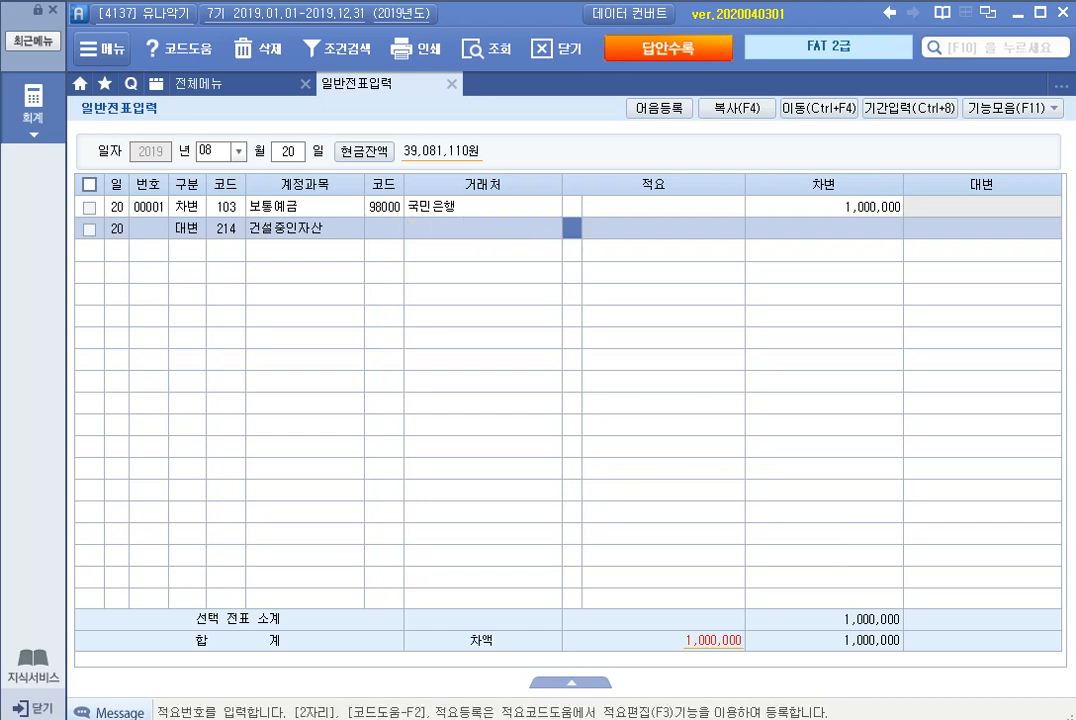
key(Return)
key(Return)
text(1000000)
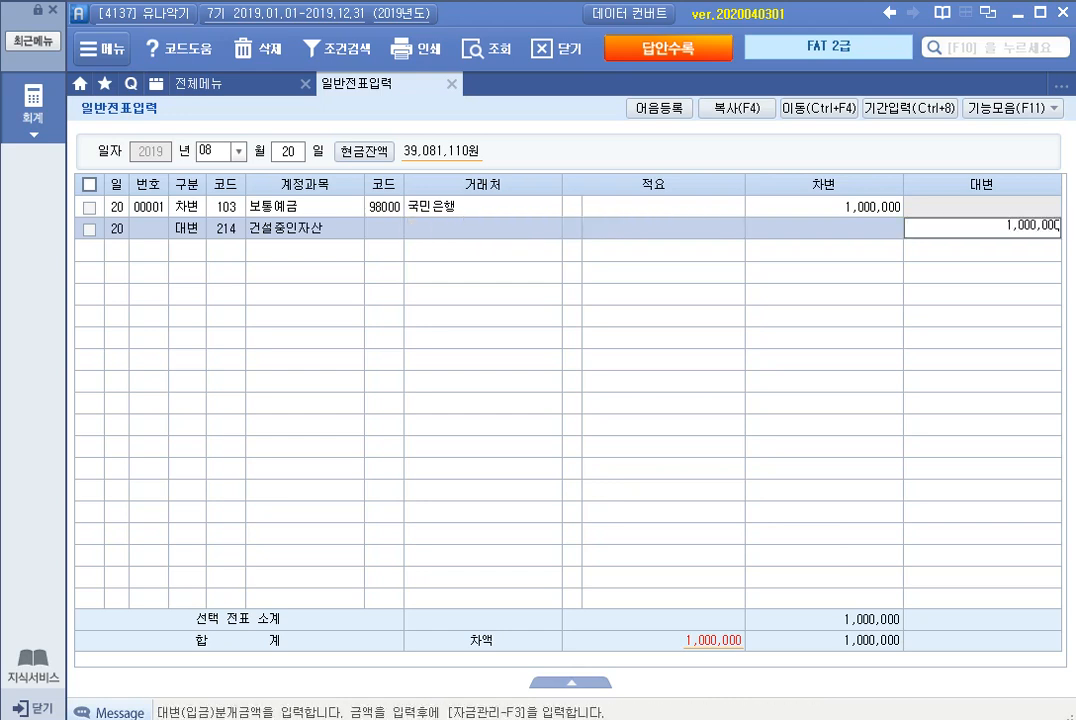
key(Return)
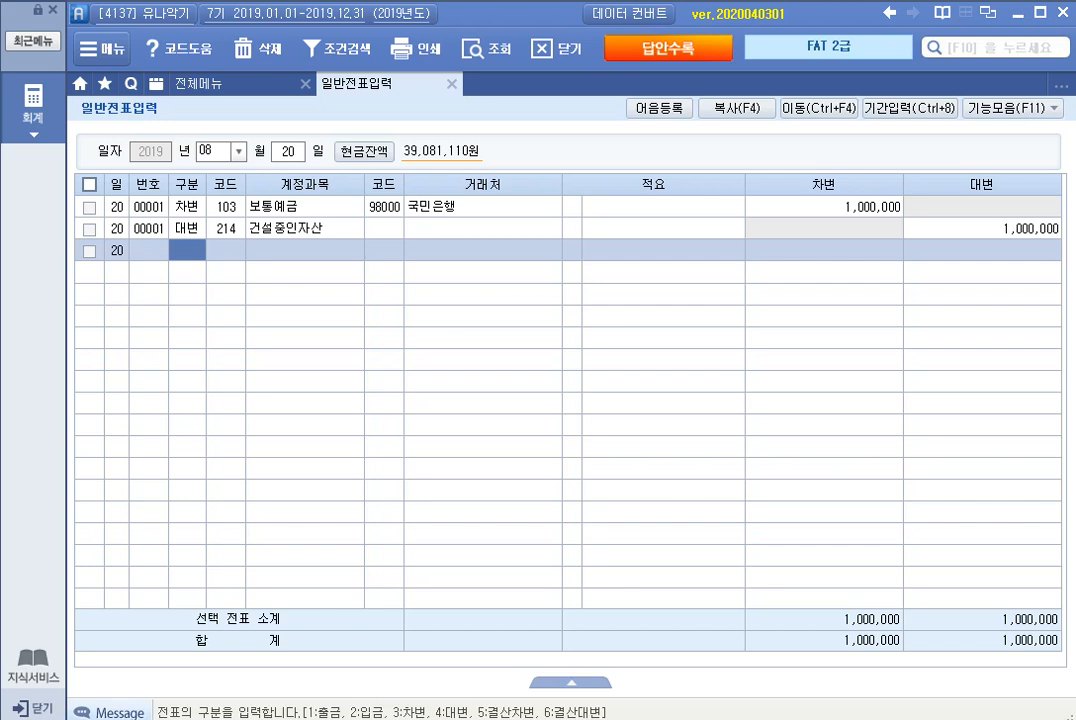
key(Escape)
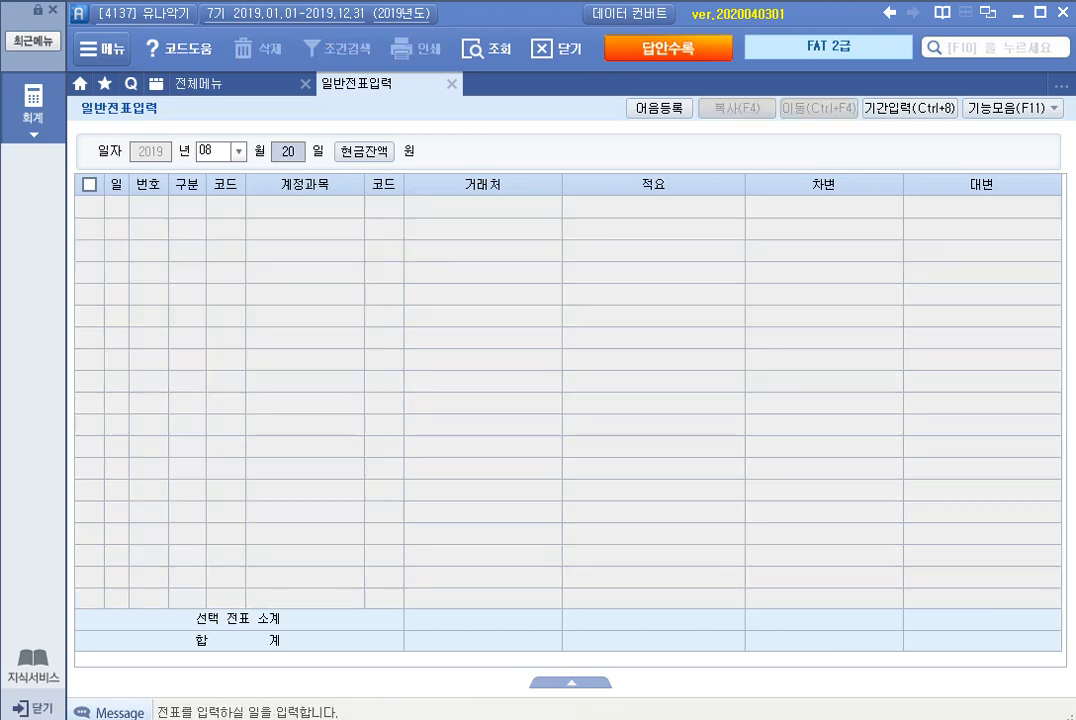
Step: Open the August 22 voucher date and start a 대변 line with account 103 보통예금
text(22)
key(Return)
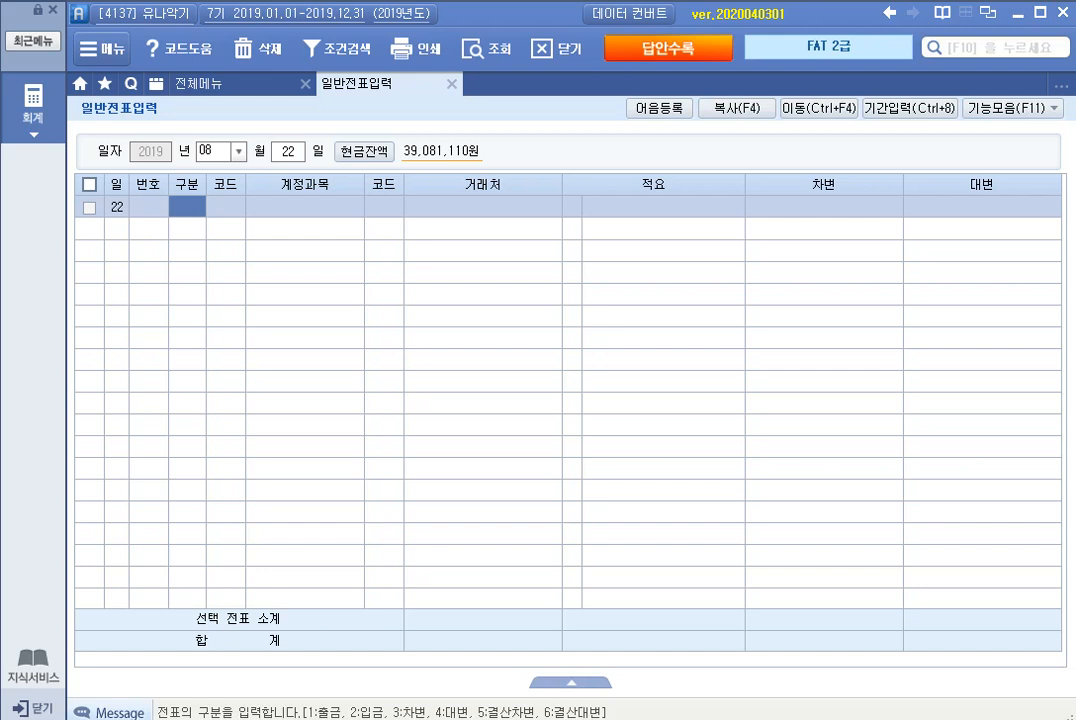
text(4)
key(Return)
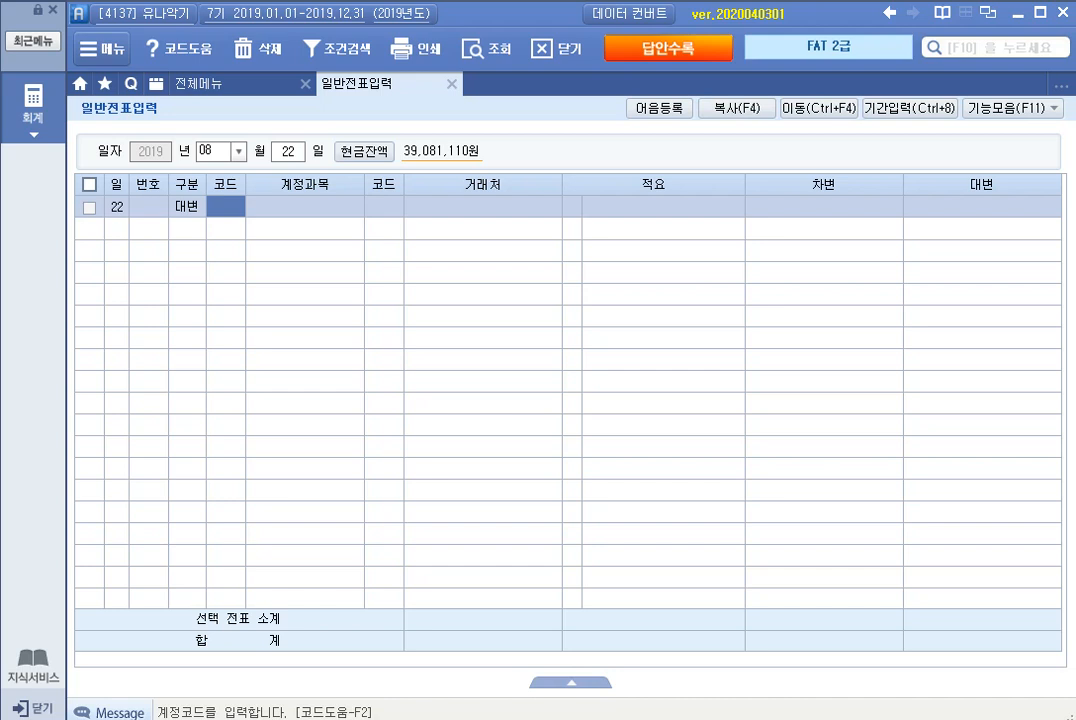
text(103)
key(Return)
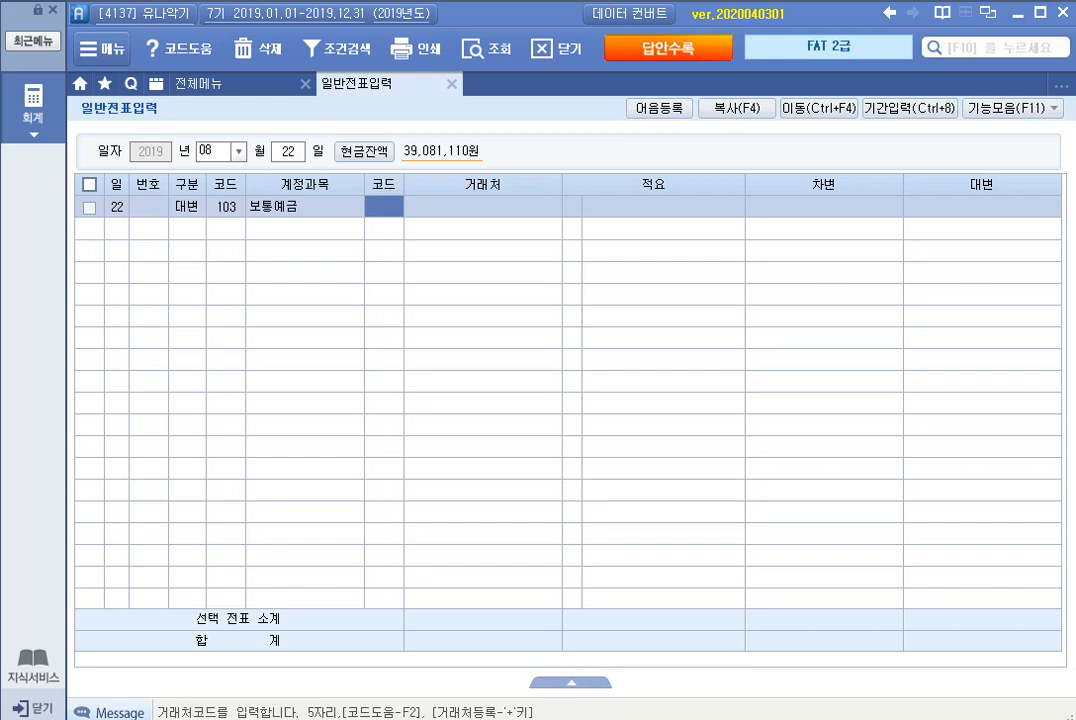
Step: Set the 보통예금 credit line's 거래처 to 98001 농협은행 and its amount to 120,000
text(98001)
key(Return)
key(Return)
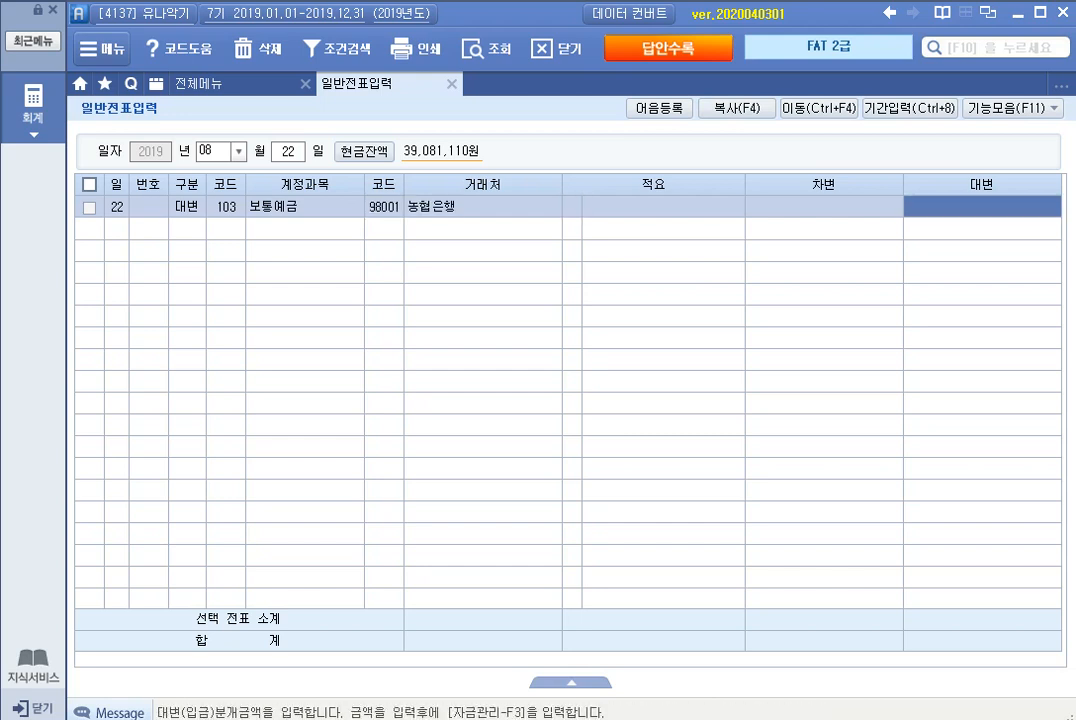
text(1200000)
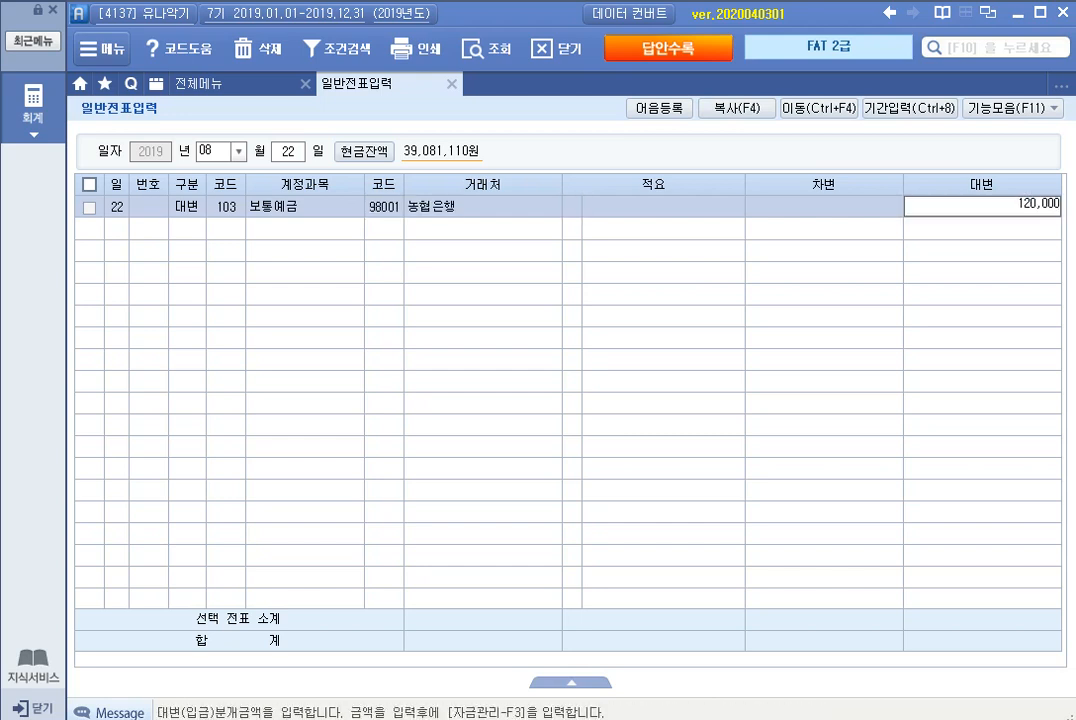
key(Return)
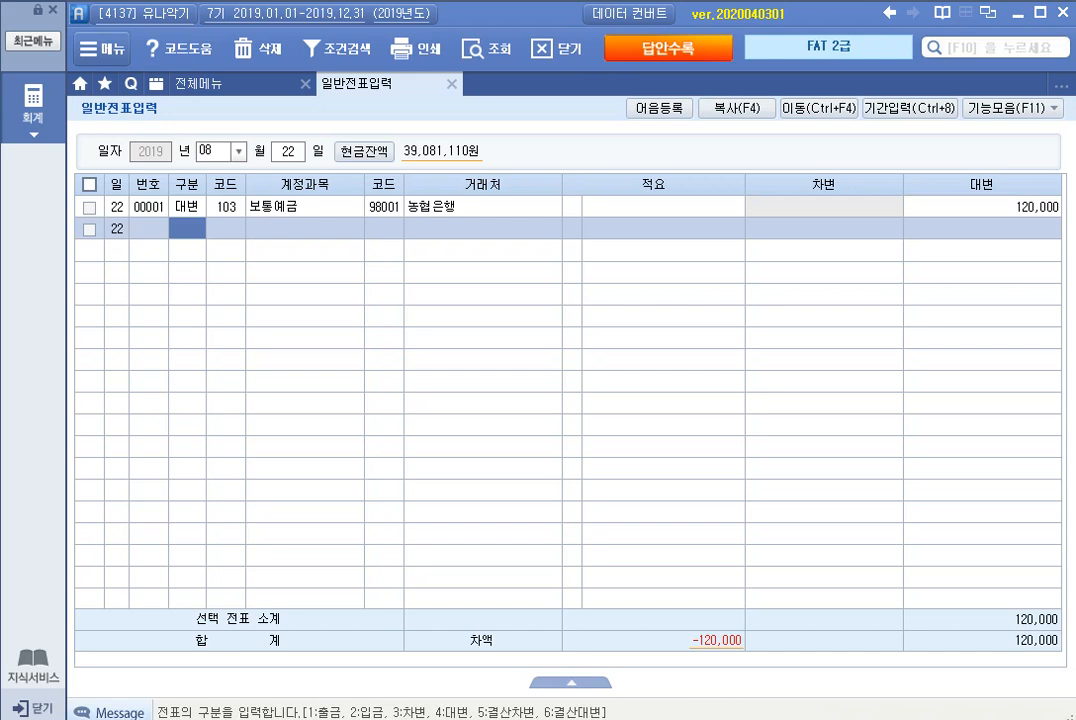
Step: Add a 차변 line with account 134 가지급금 and enter the individual's code as its 거래처
text(3)
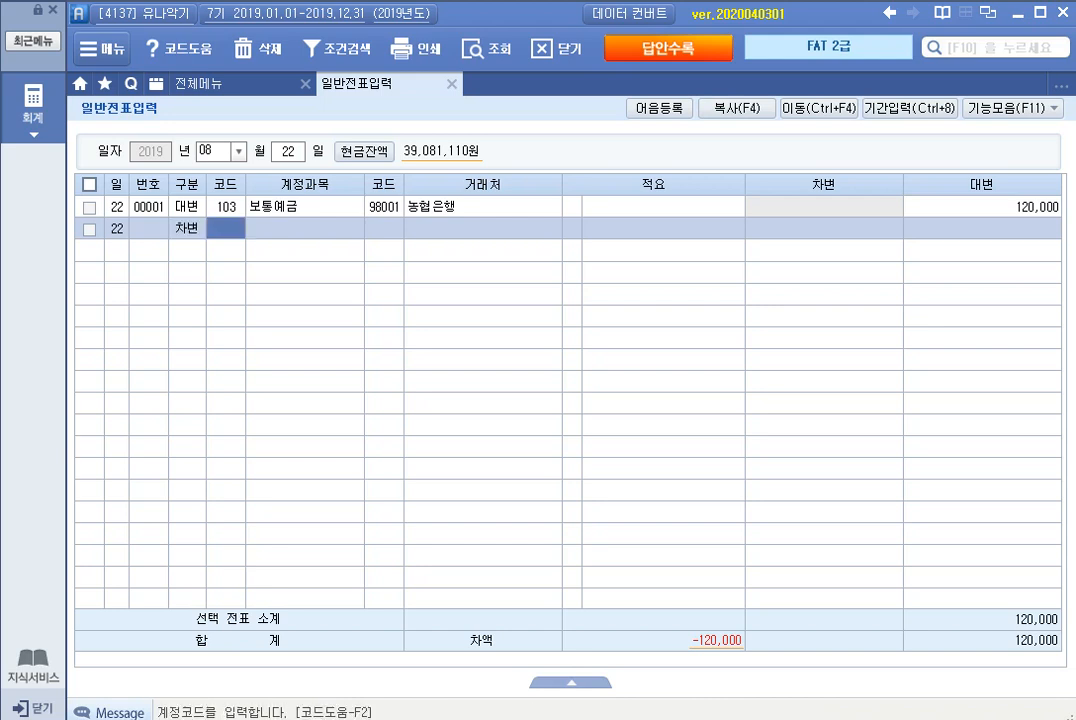
text(134)
key(Return)
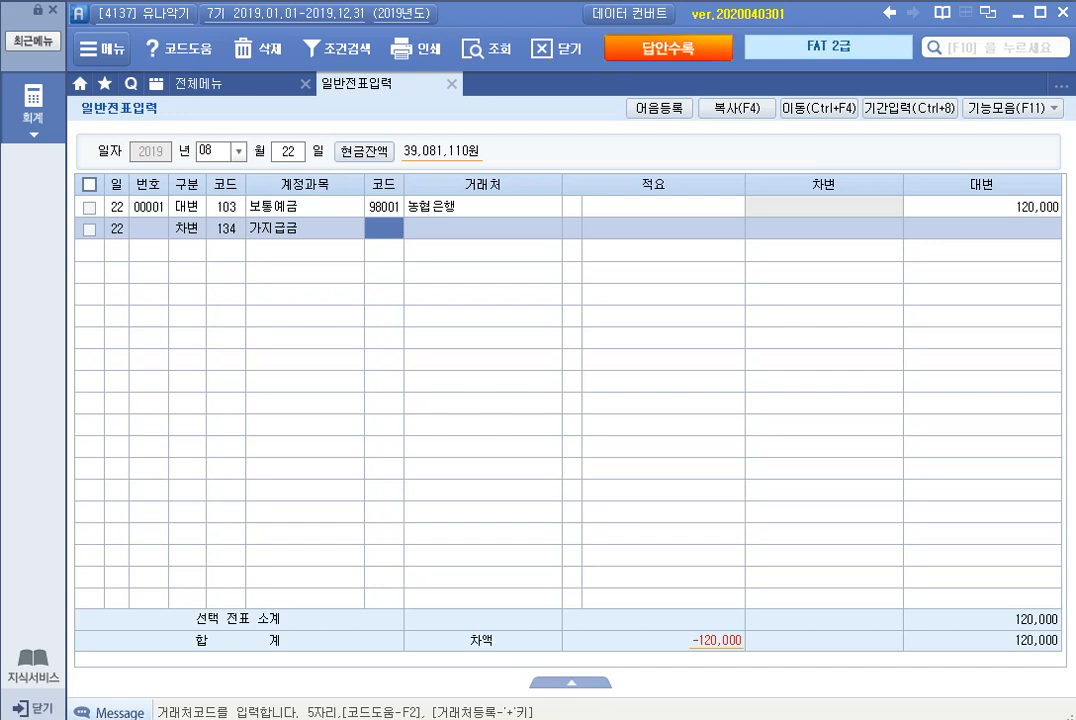
text(04112)
key(Return)
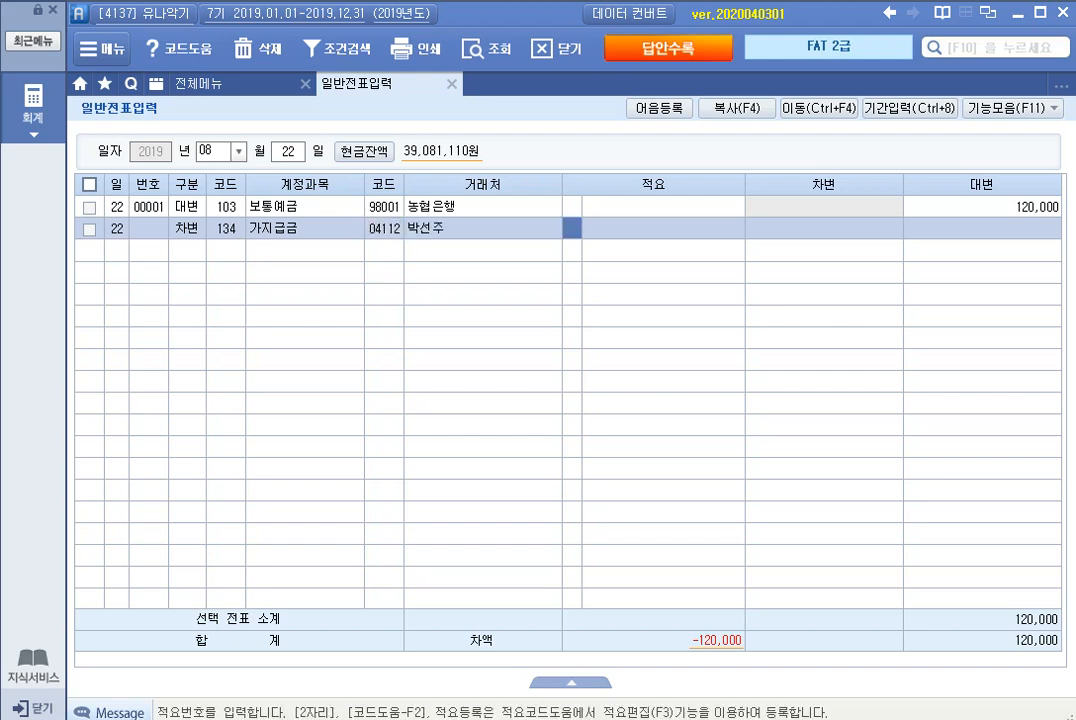
Step: Leave 적요 blank on the 가지급금 line, enter 120,000 as its debit amount, and leave the August 22 voucher
key(Return)
key(Return)
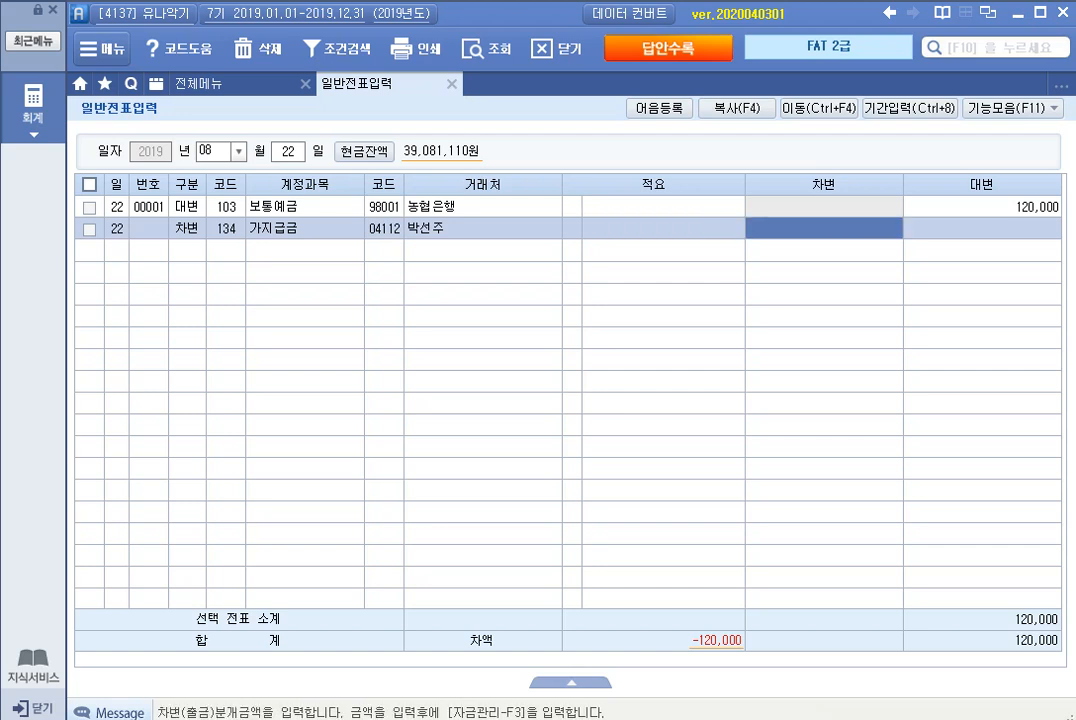
text(1200000)
key(Return)
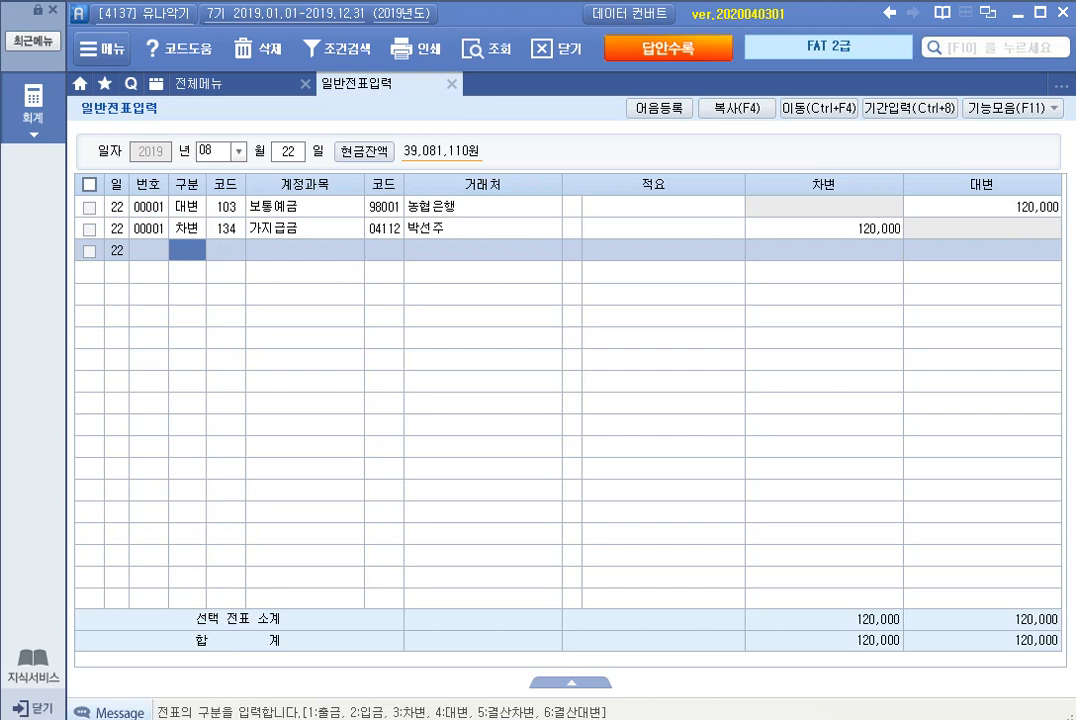
key(Escape)
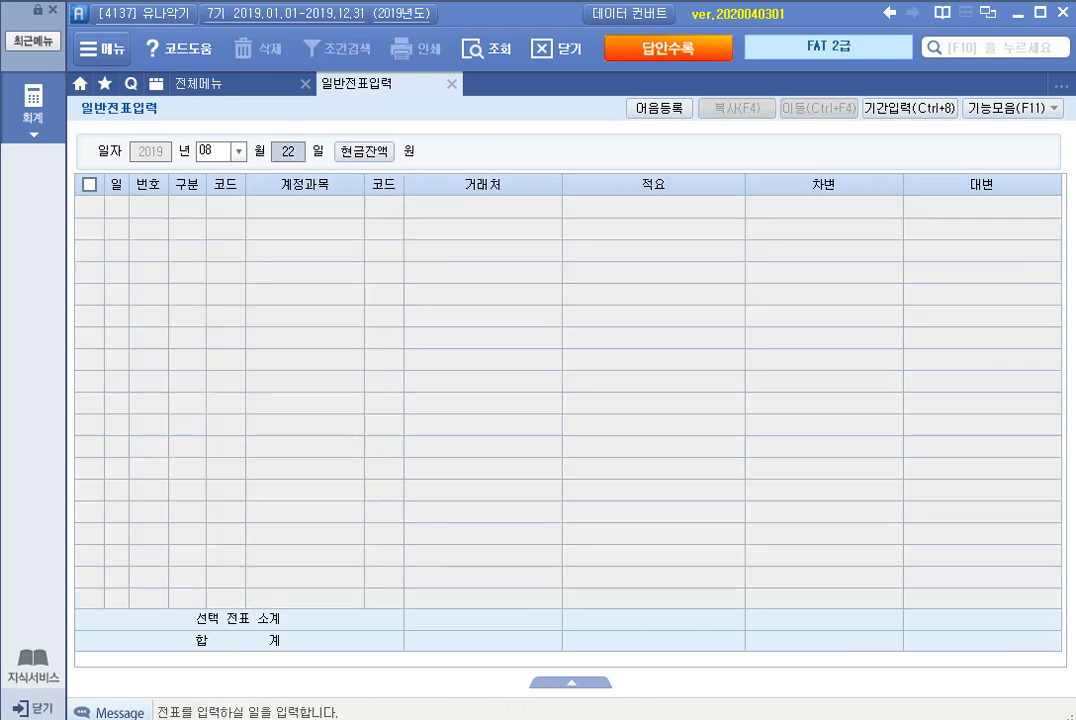
Step: Open the August 25 voucher date and start a 대변 line with account 103 보통예금
text(25)
key(Return)
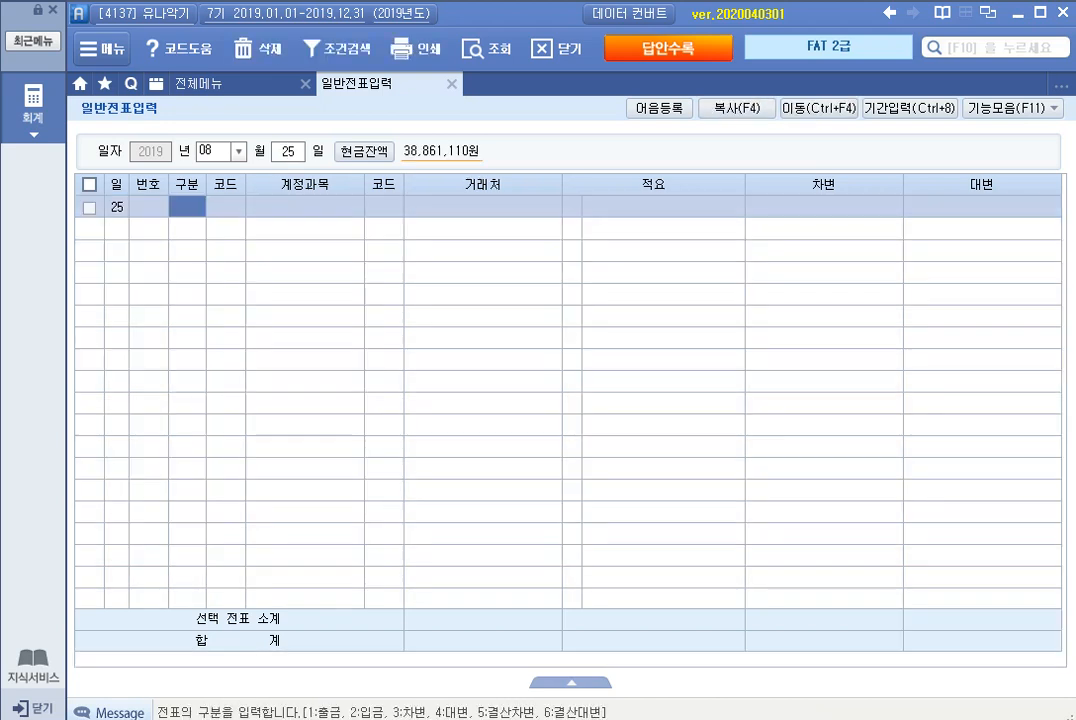
text(4)
key(Return)
text(103)
key(Return)
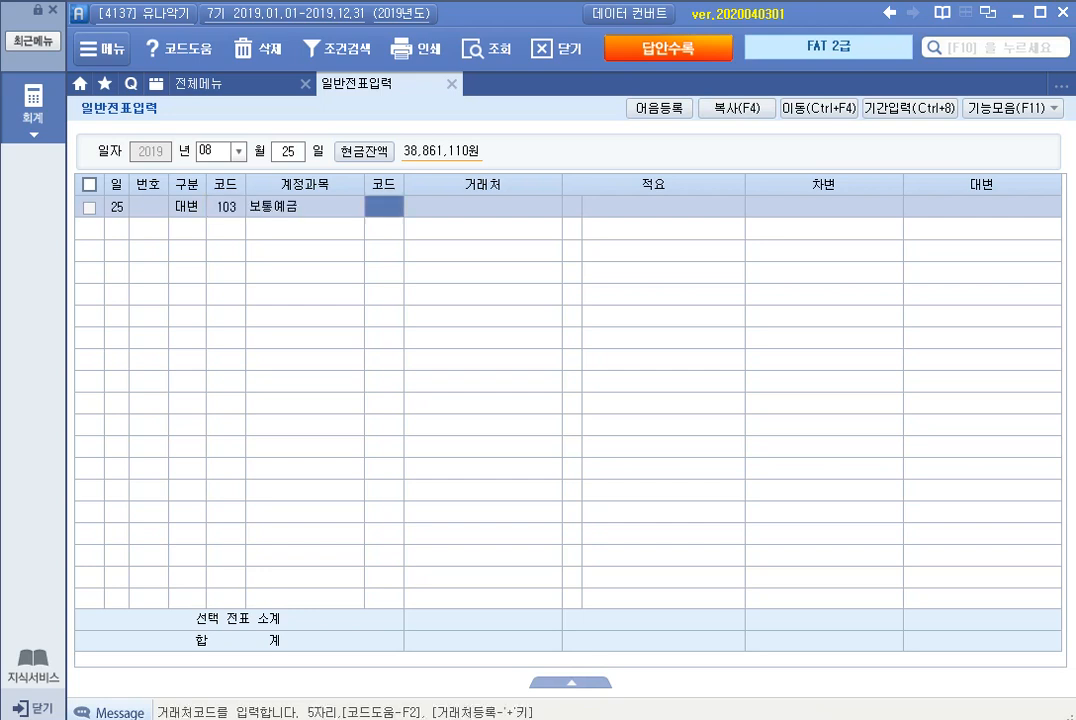
Step: Set the 보통예금 credit line's 거래처 to 98000 국민은행 and its amount to 5,000,000, leaving 적요 blank
text(구민)
key(BackSpace)
key(BackSpace)
key(BackSpace)
key(BackSpace)
text(구)
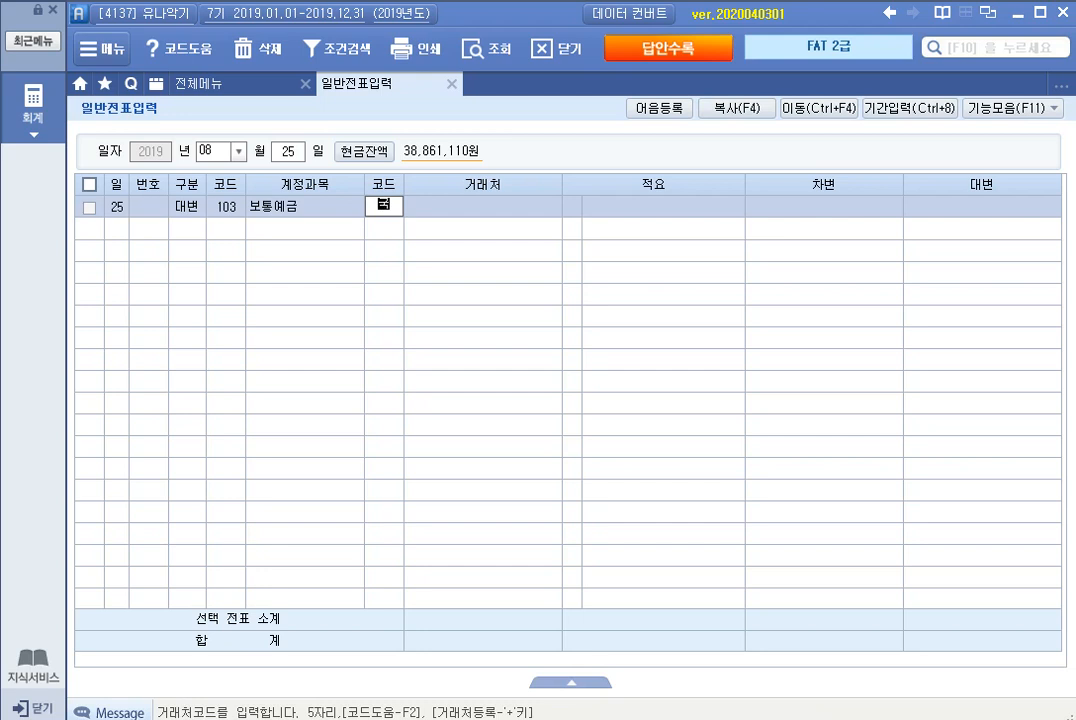
text(ㄱ민)
key(Return)
key(Return)
key(Return)
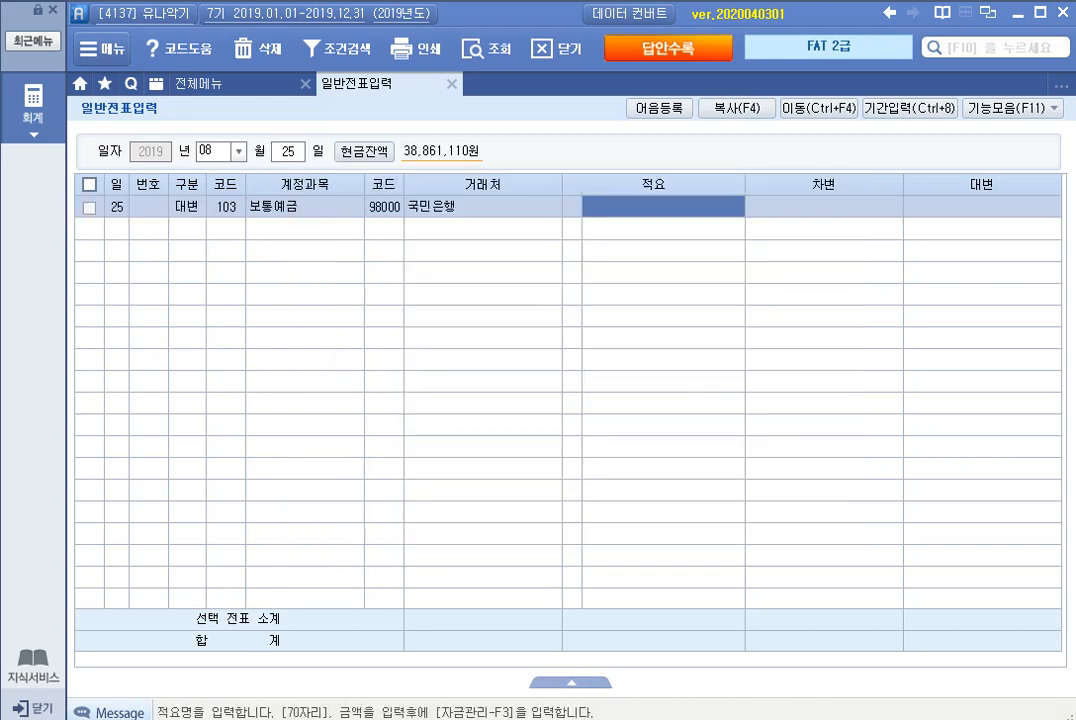
key(Return)
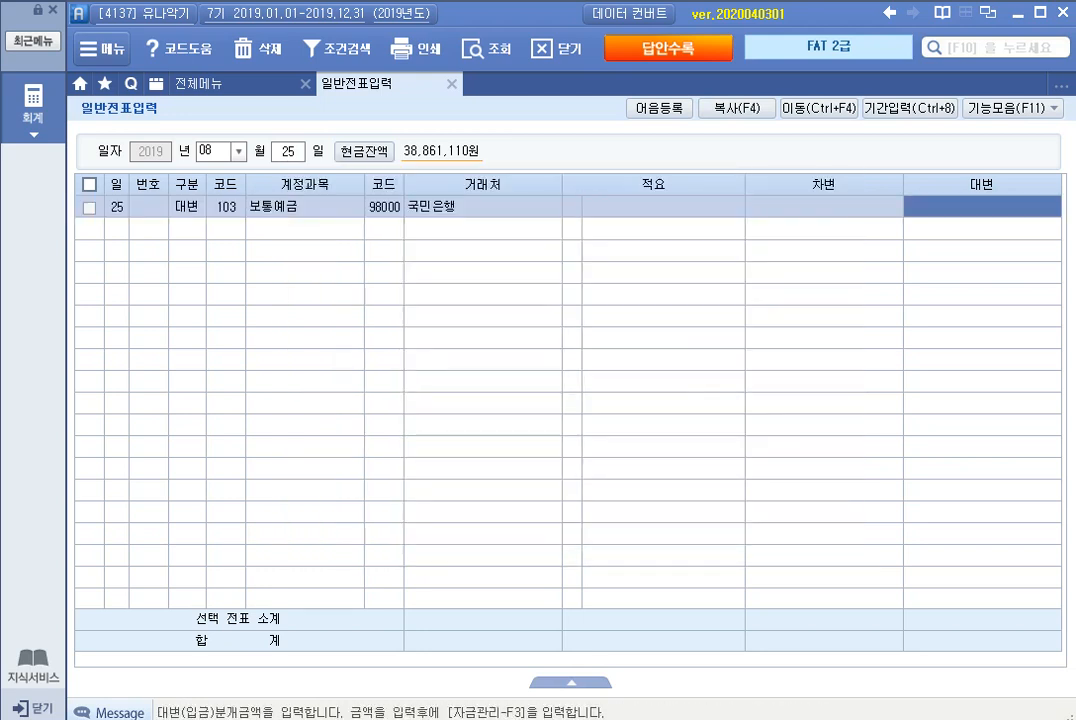
text(5000000)
key(Return)
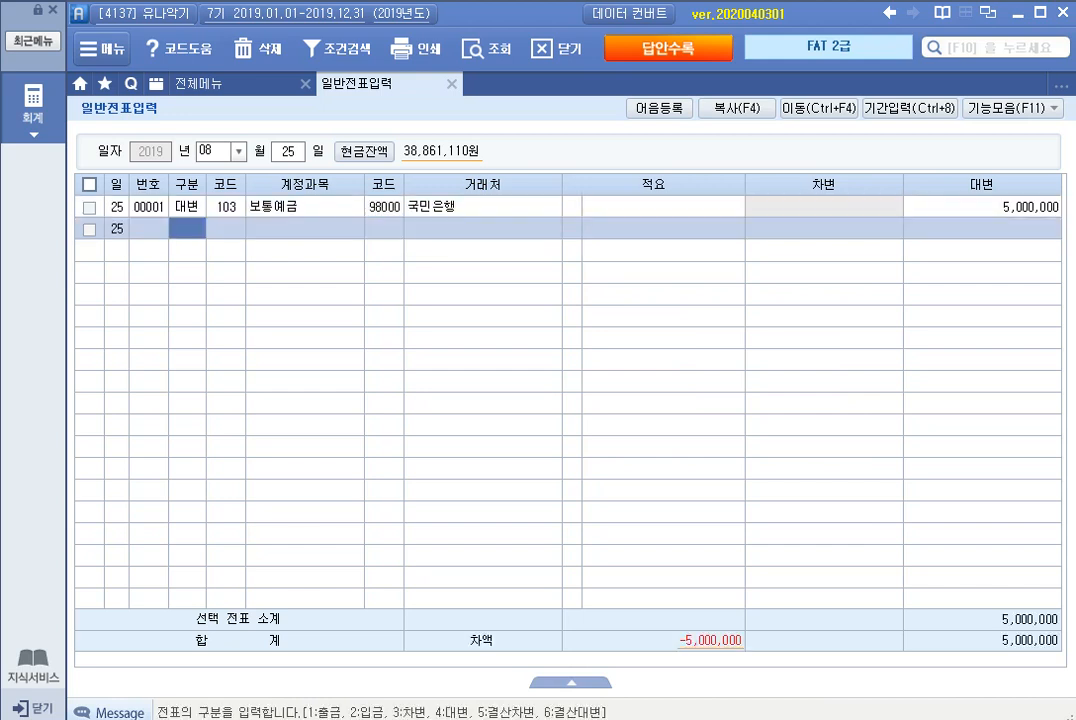
Step: Start a 차변 line in the August 25 voucher with account 962 임차보증금
text(3)
key(Return)
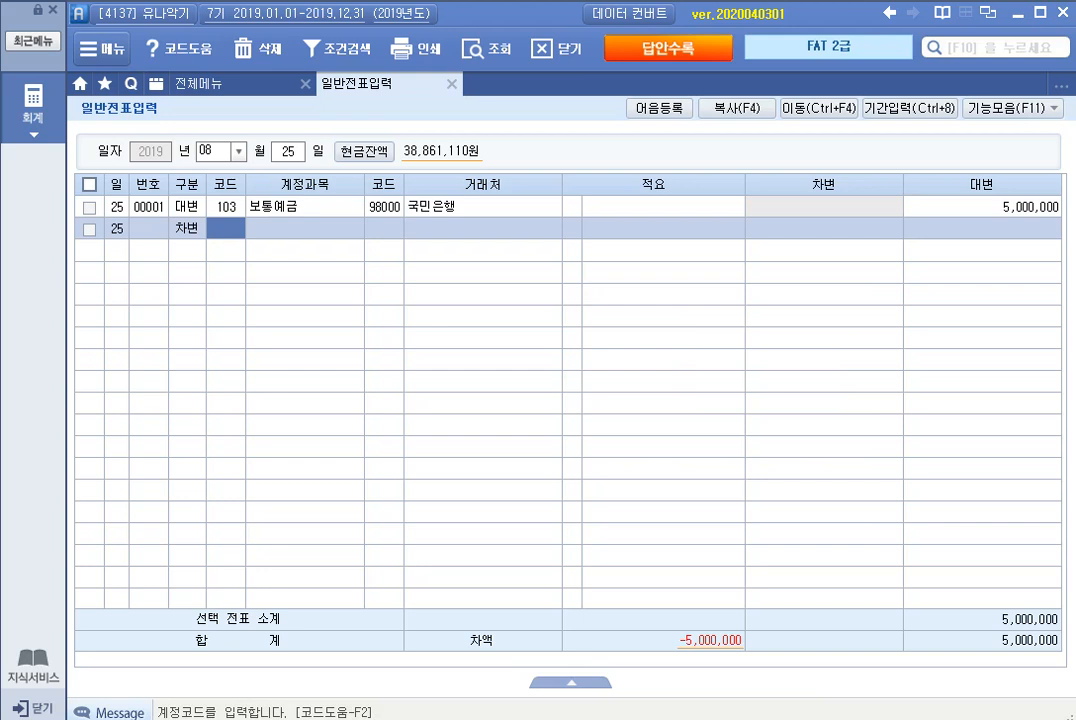
text(임차)
key(Return)
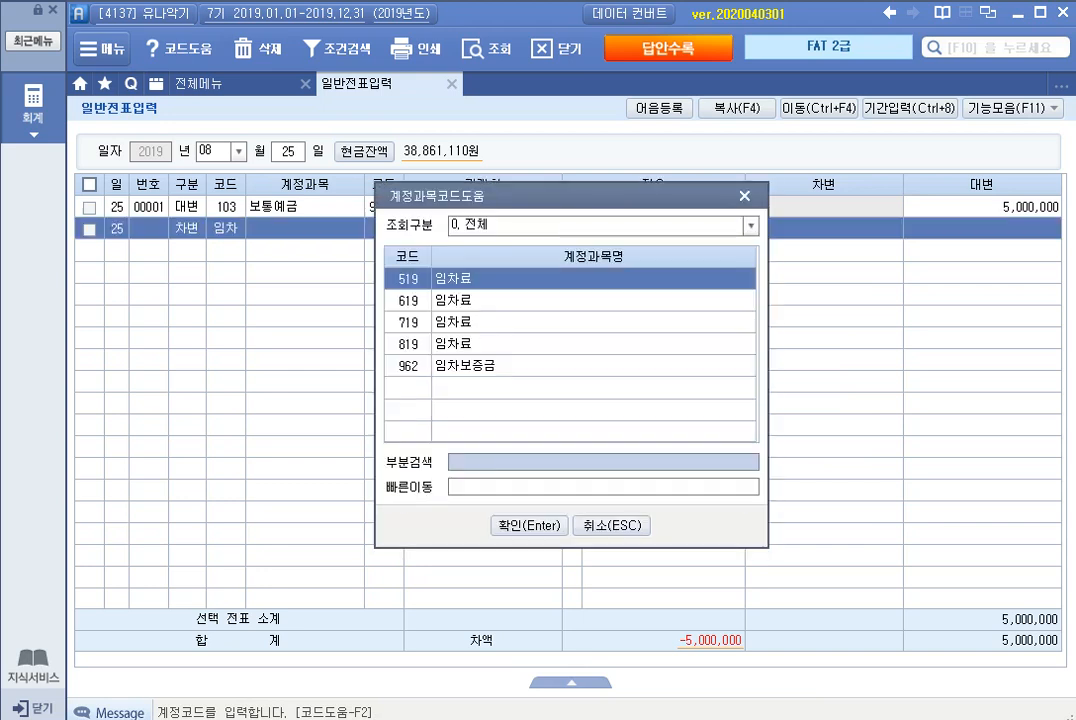
key(Down)
key(Down)
key(Down)
key(Down)
key(Return)
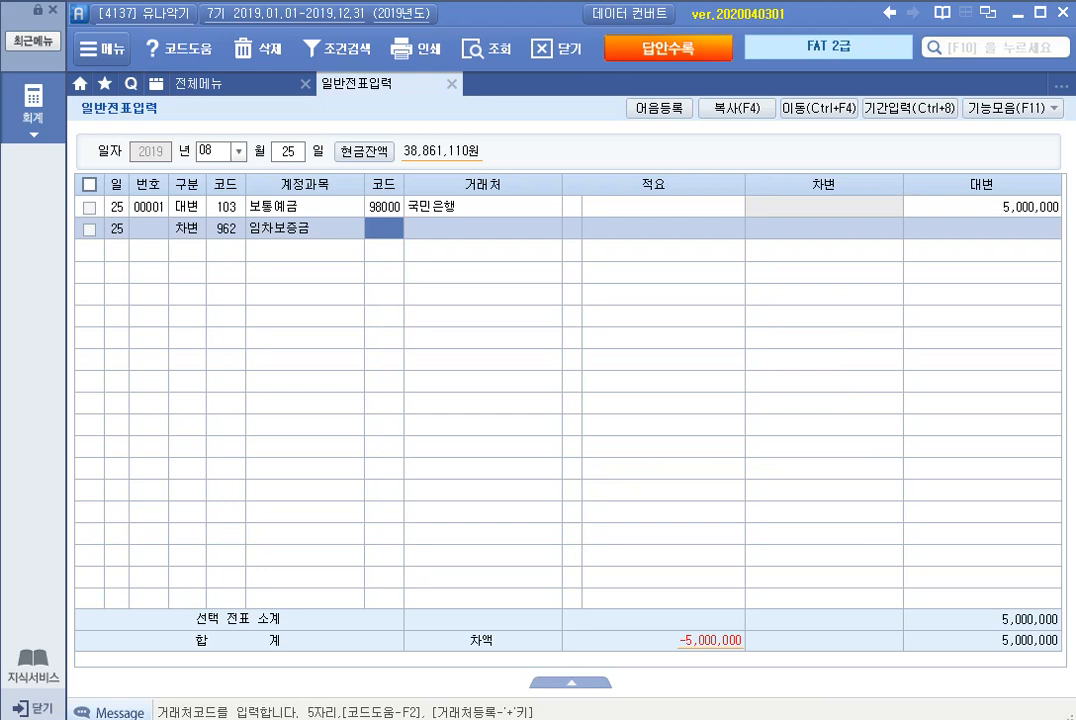
Step: Set the 임차보증금 line's 거래처 to 05000 (주)현대빌딩 and its debit amount to 5,000,000
text(현대)
key(Return)
key(Return)
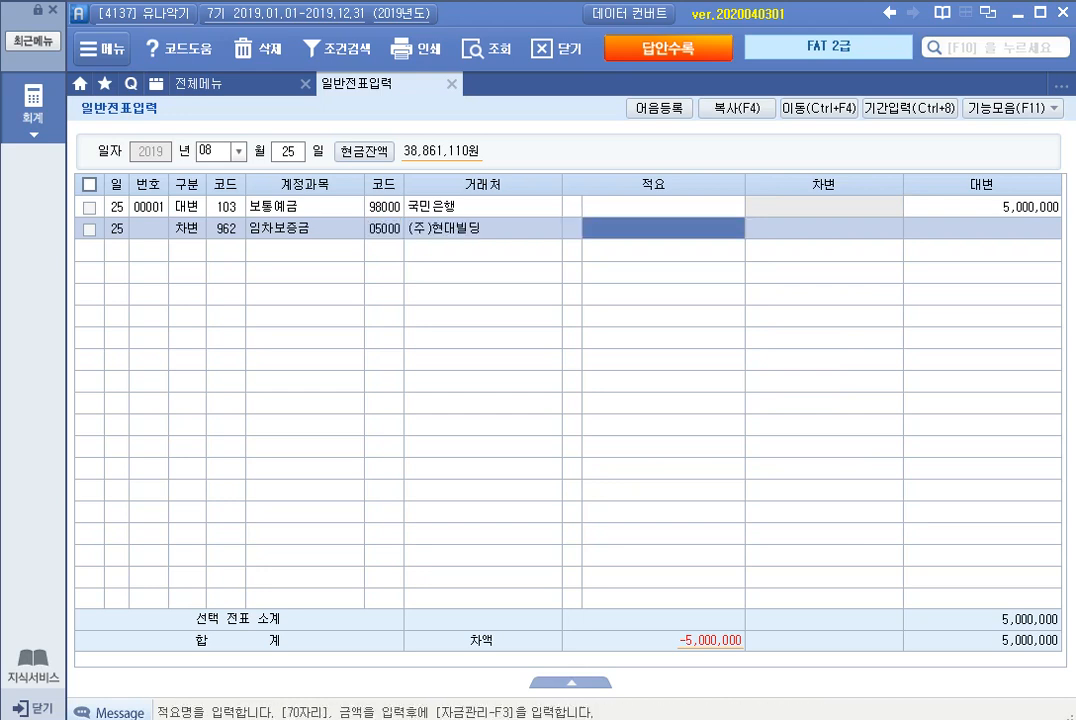
key(Return)
text(5000000)
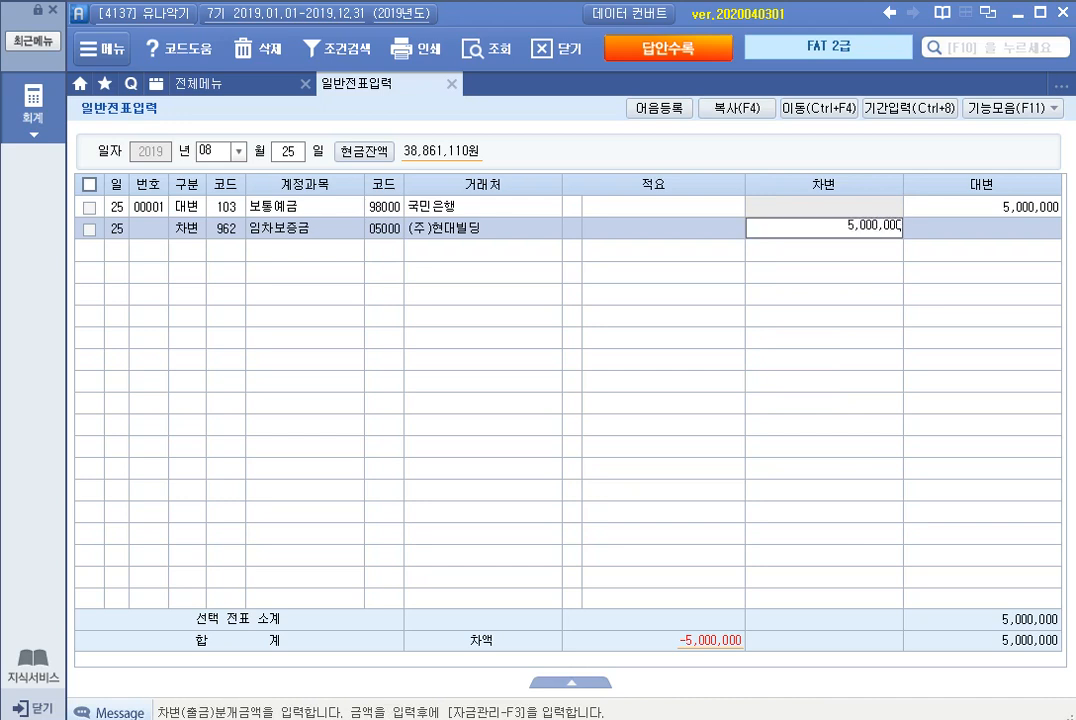
key(Return)
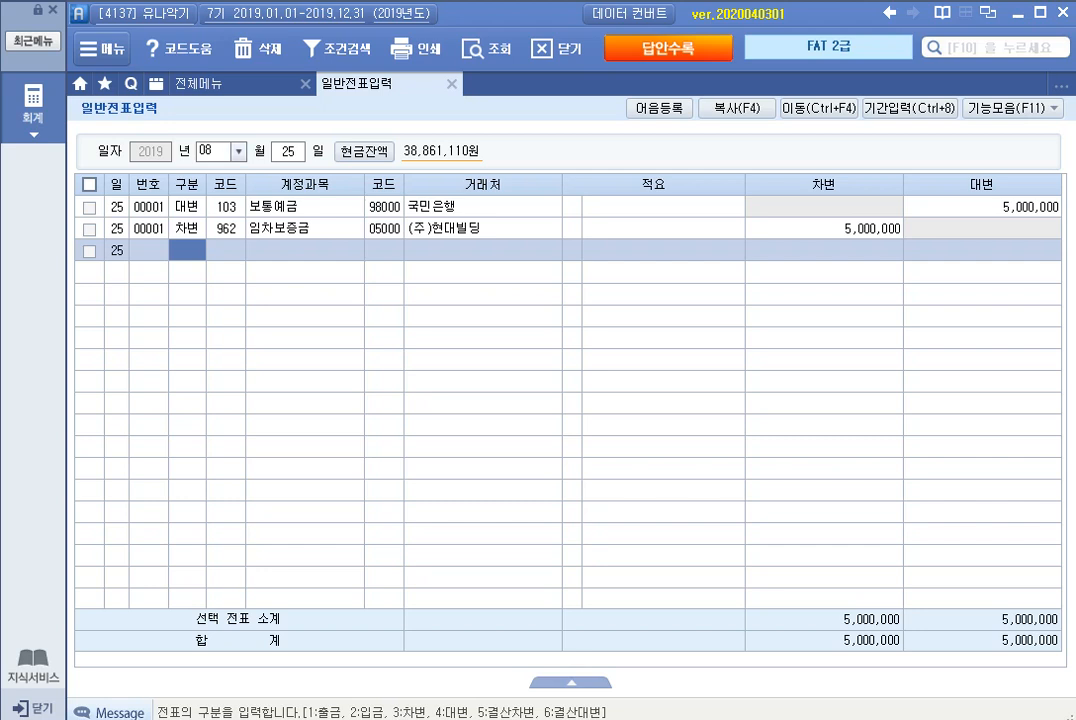
Step: In the September 12 voucher, change the 차변 line's account to 131 선급금 and its 거래처 to 05100 천년악기
click(213, 151)
text(09)
key(Return)
text(12)
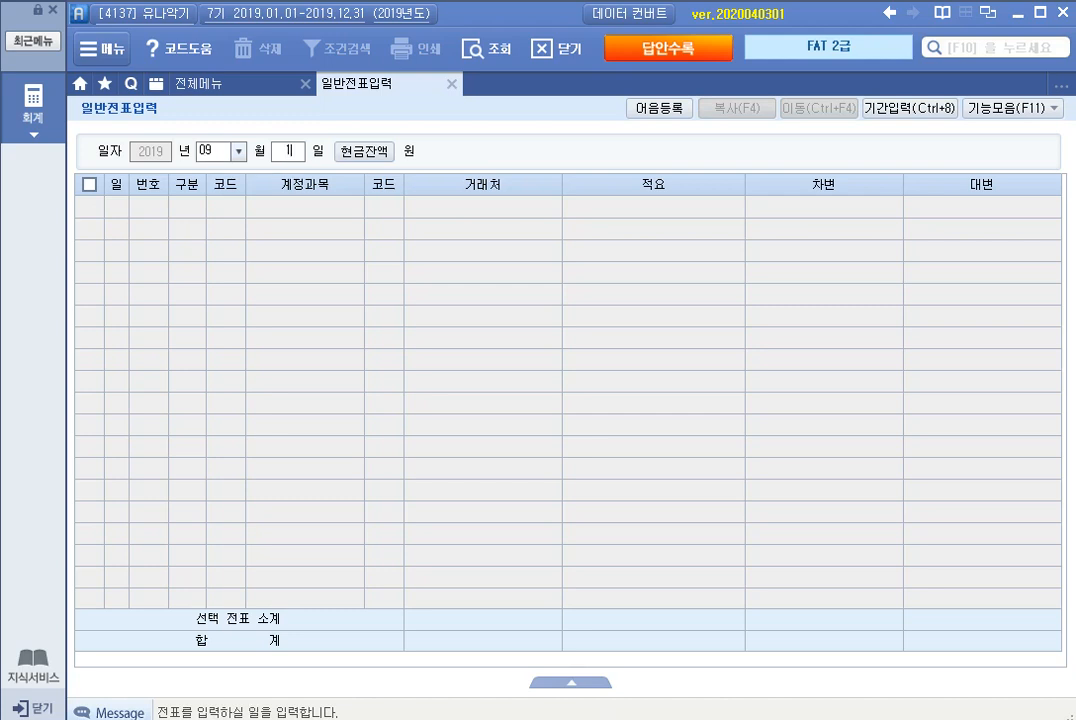
key(Return)
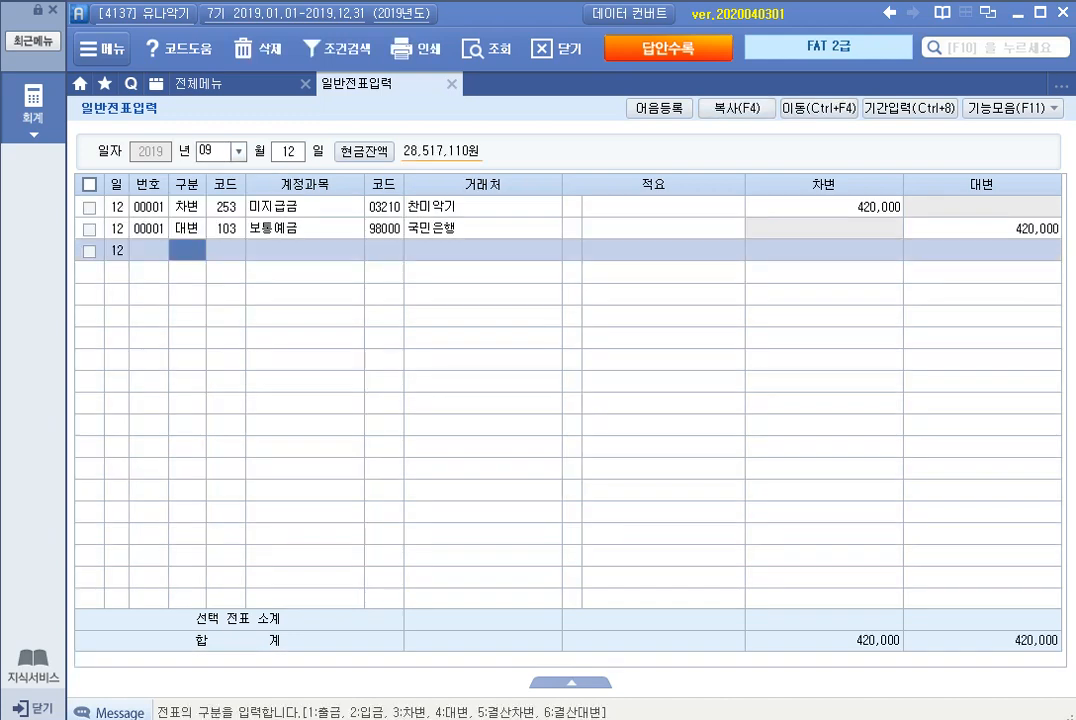
click(226, 207)
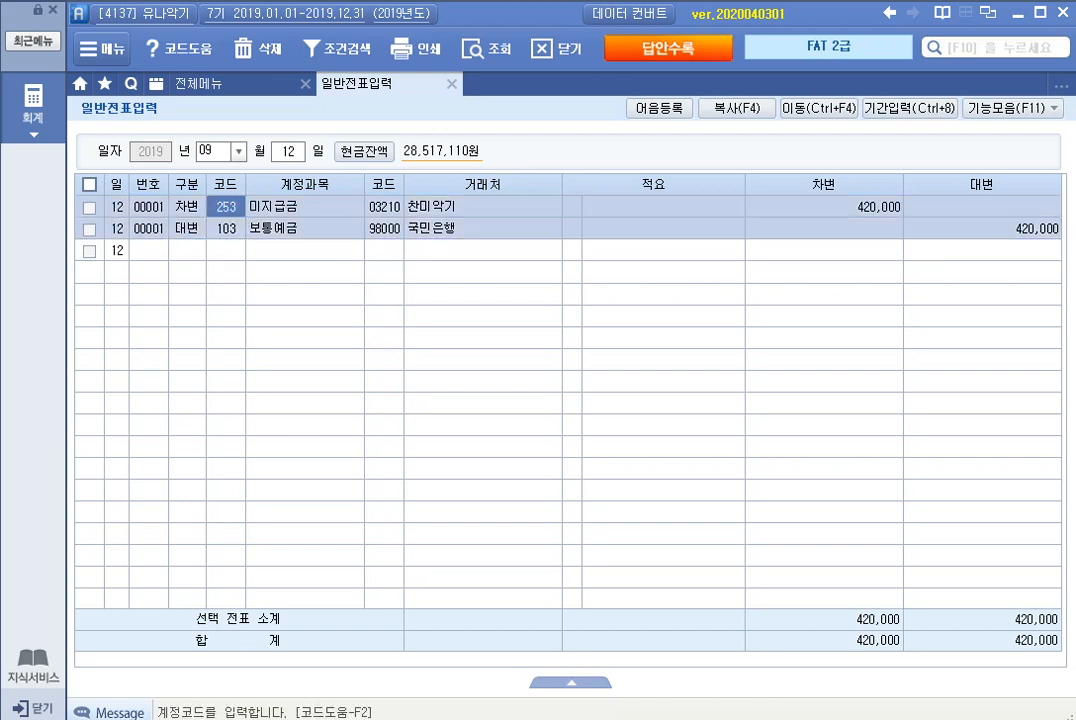
text(선급)
key(Return)
key(Return)
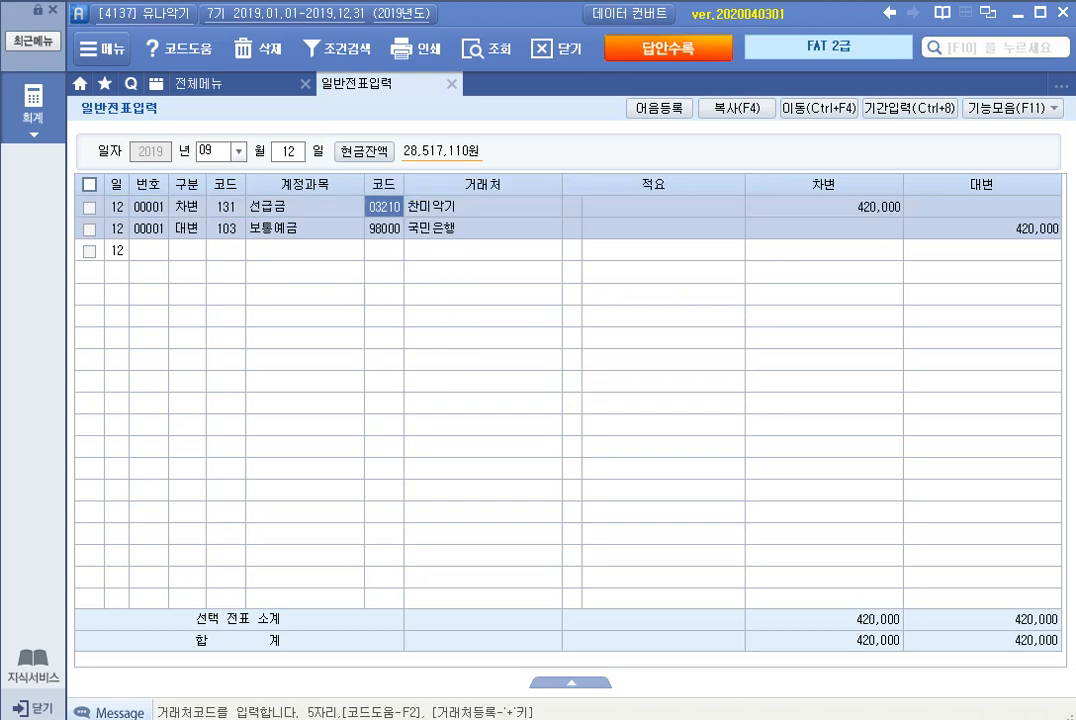
text(05100)
key(Return)
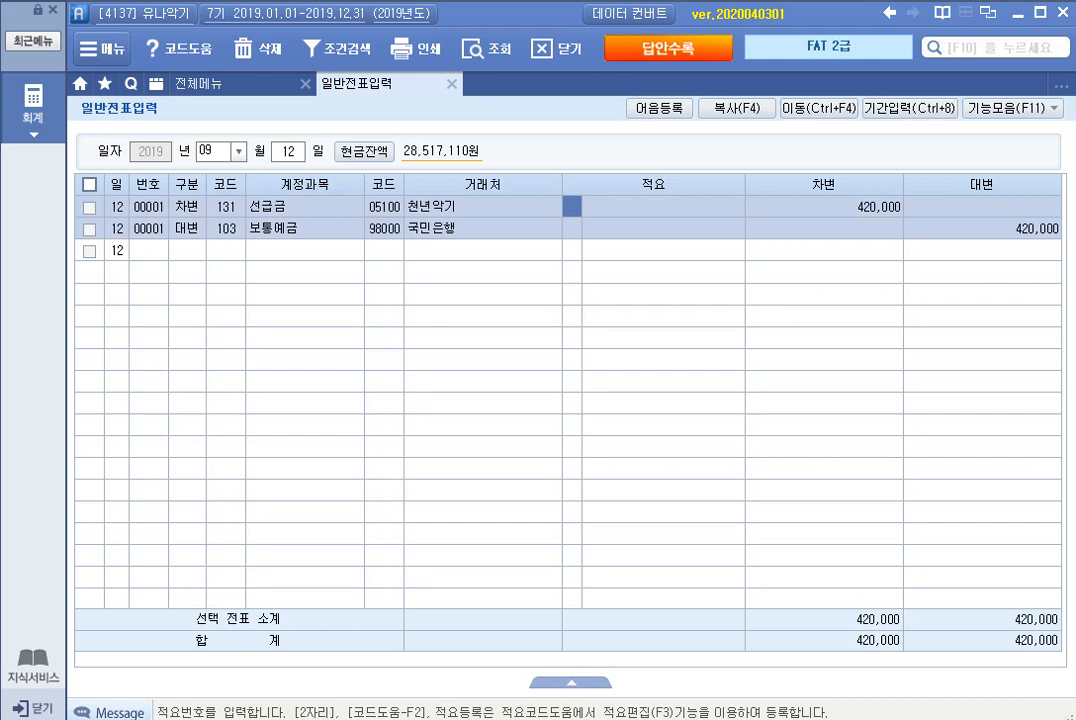
Step: In the September 20 voucher, change the 차변 line's account to 812 여비교통비
key(Escape)
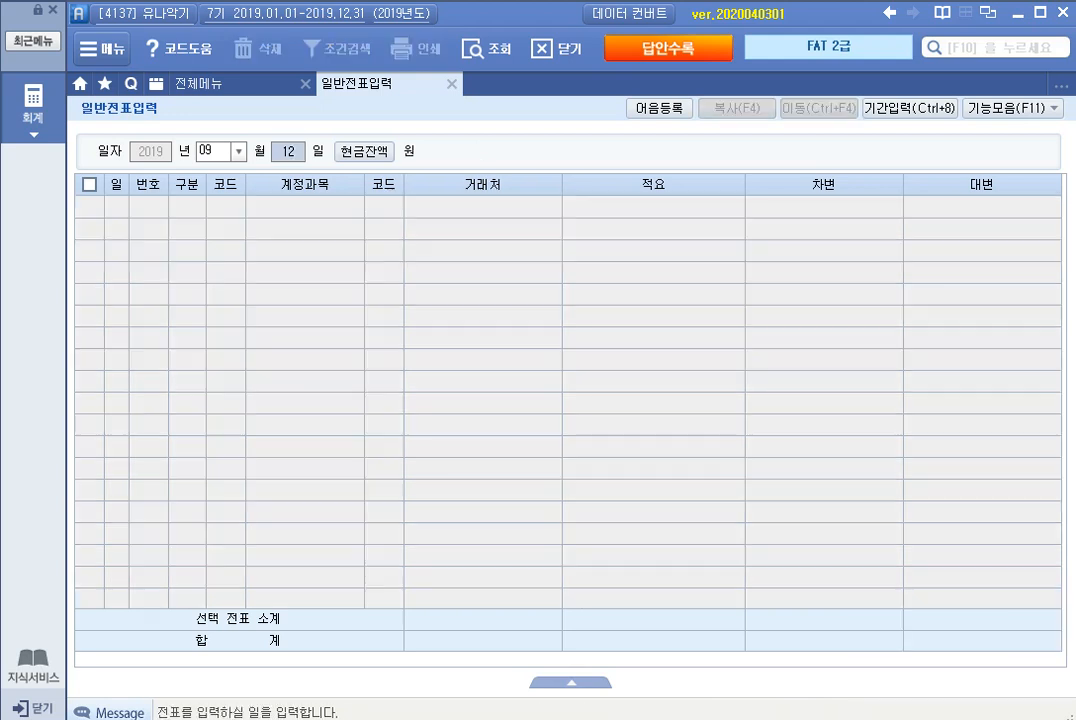
text(20)
key(Return)
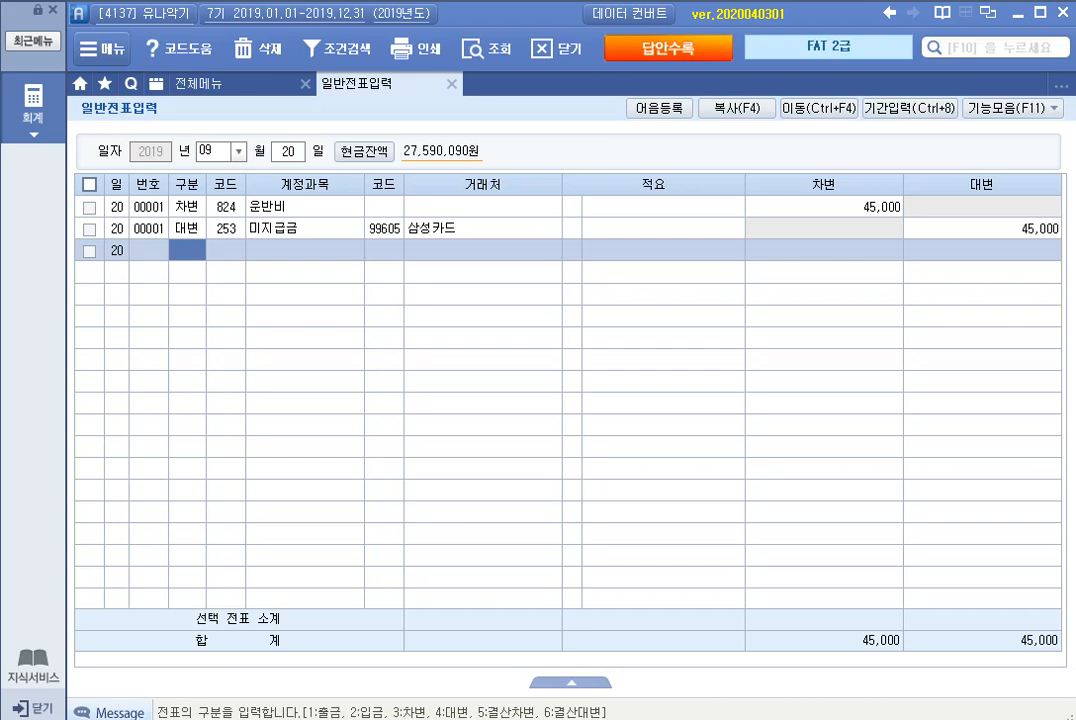
click(226, 207)
text(여비)
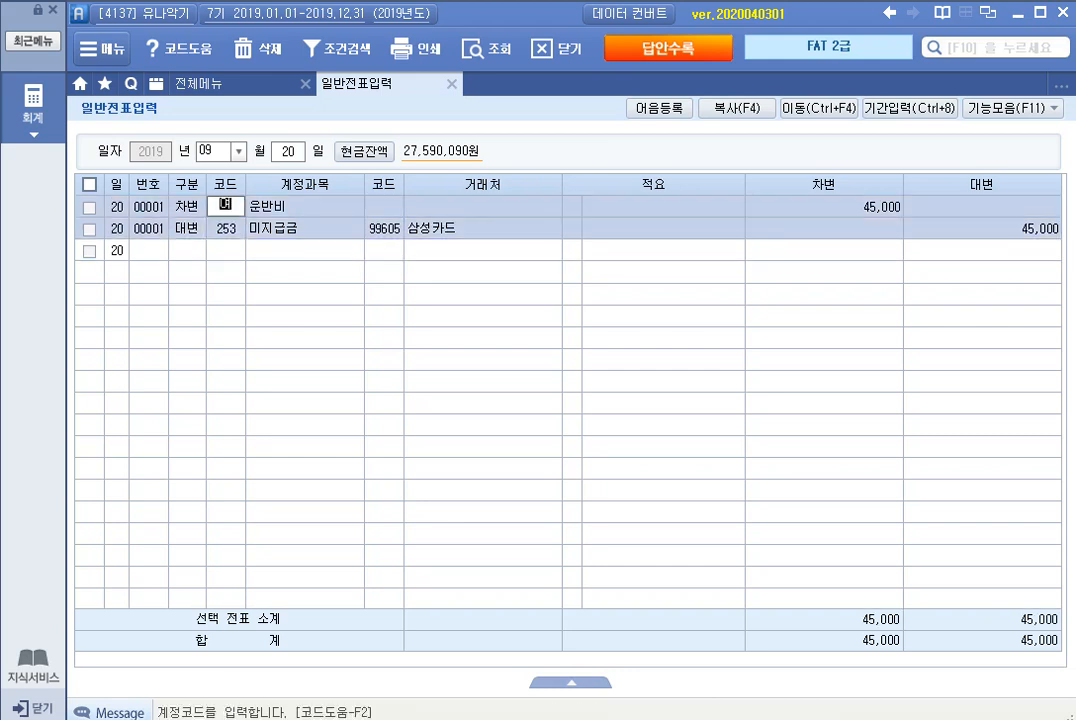
key(Return)
key(Down)
key(Down)
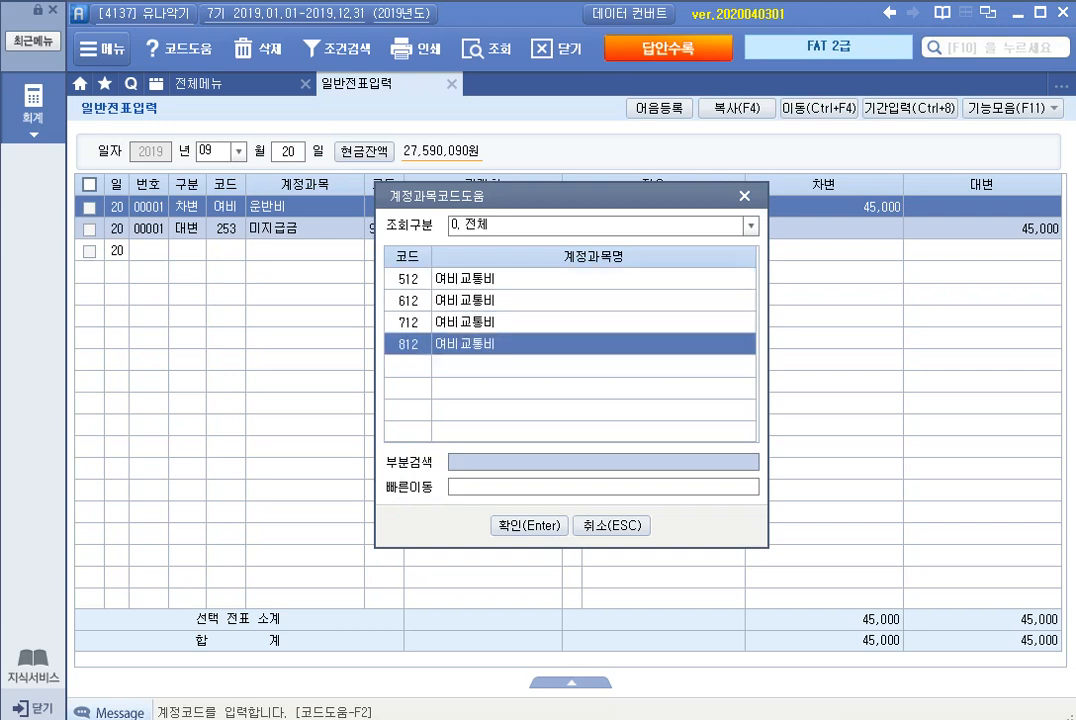
key(Return)
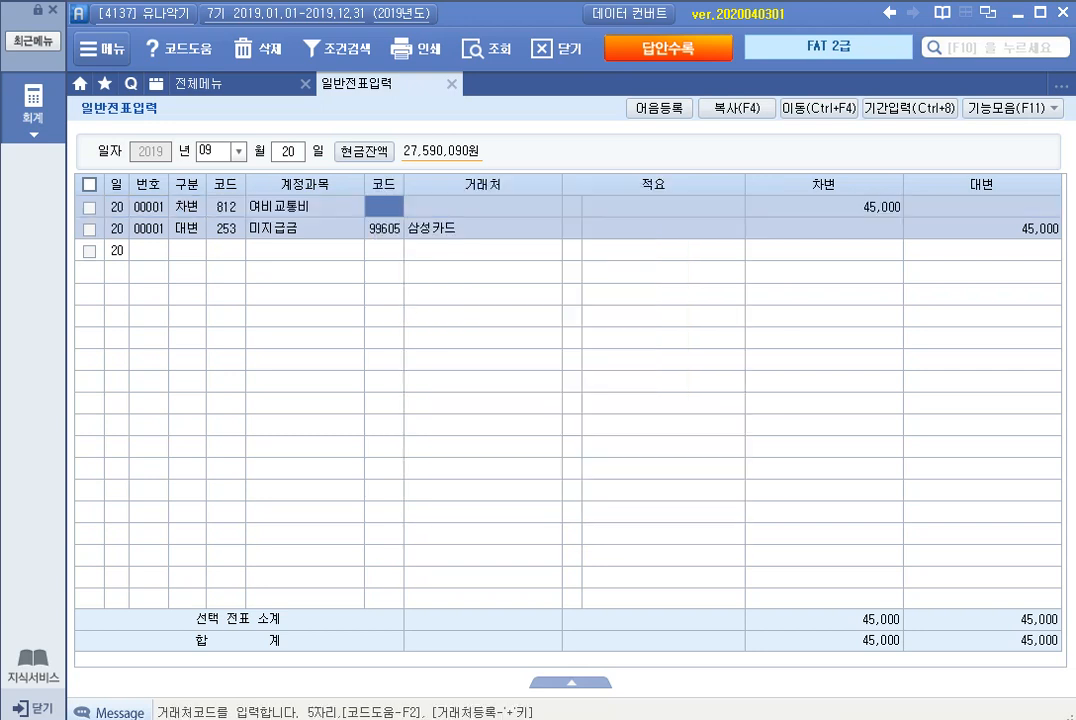
key(Down)
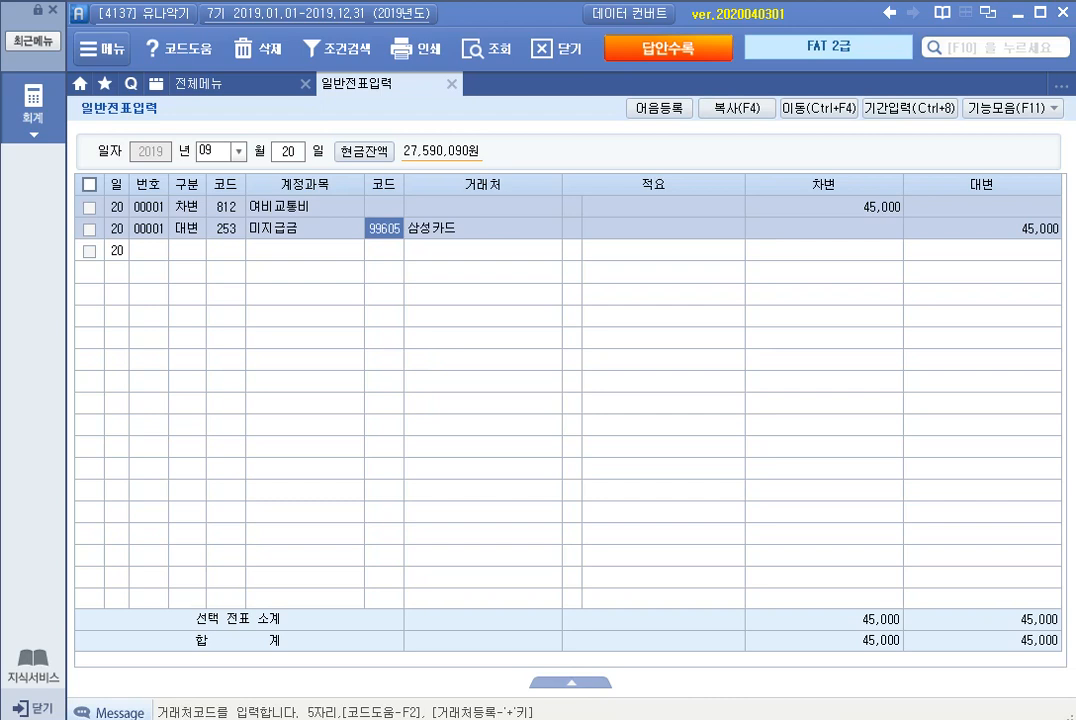
click(226, 207)
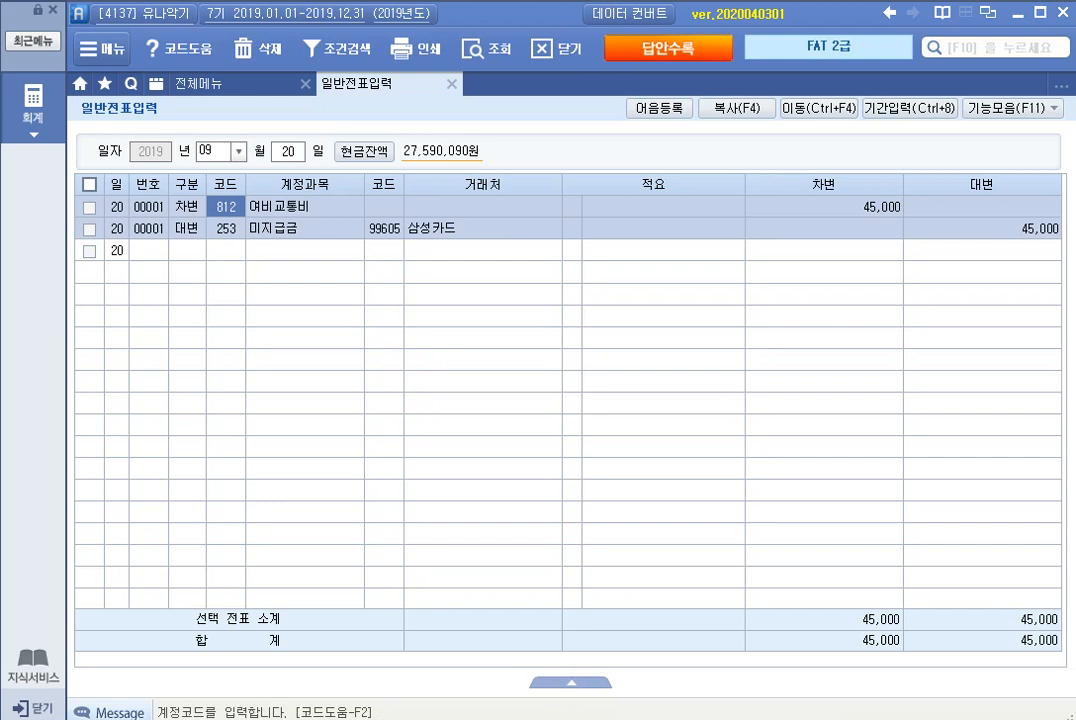
Step: Open the December 31 voucher date and start a 차변 line with account 931 이자비용
key(Escape)
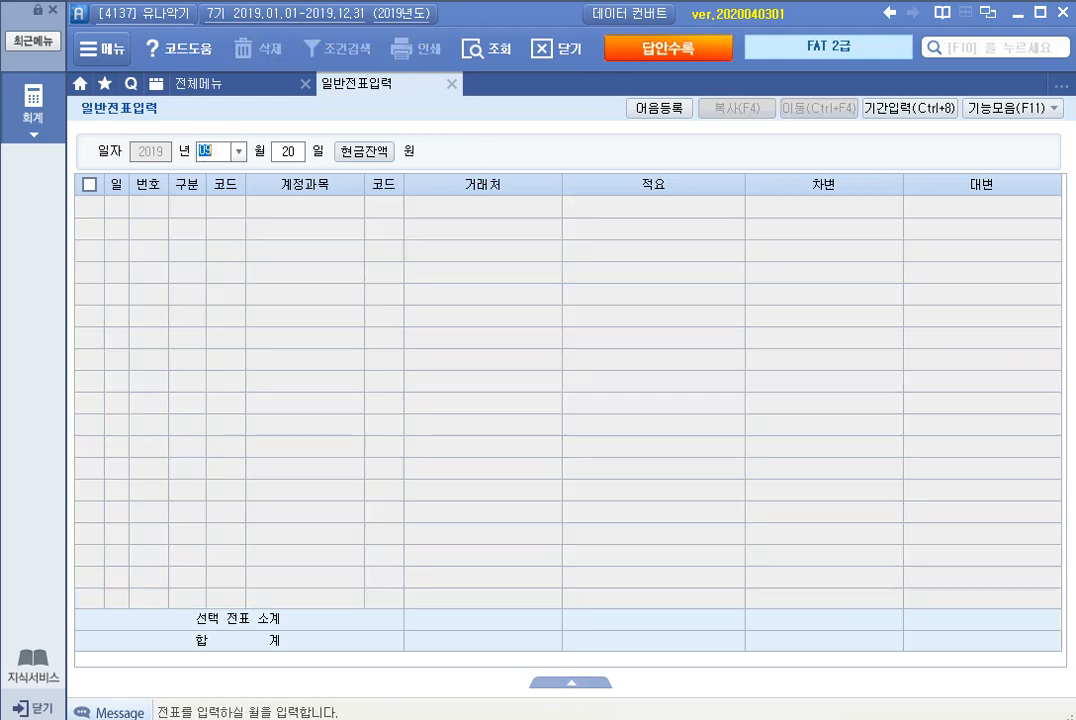
text(12)
key(Return)
text(31)
key(Return)
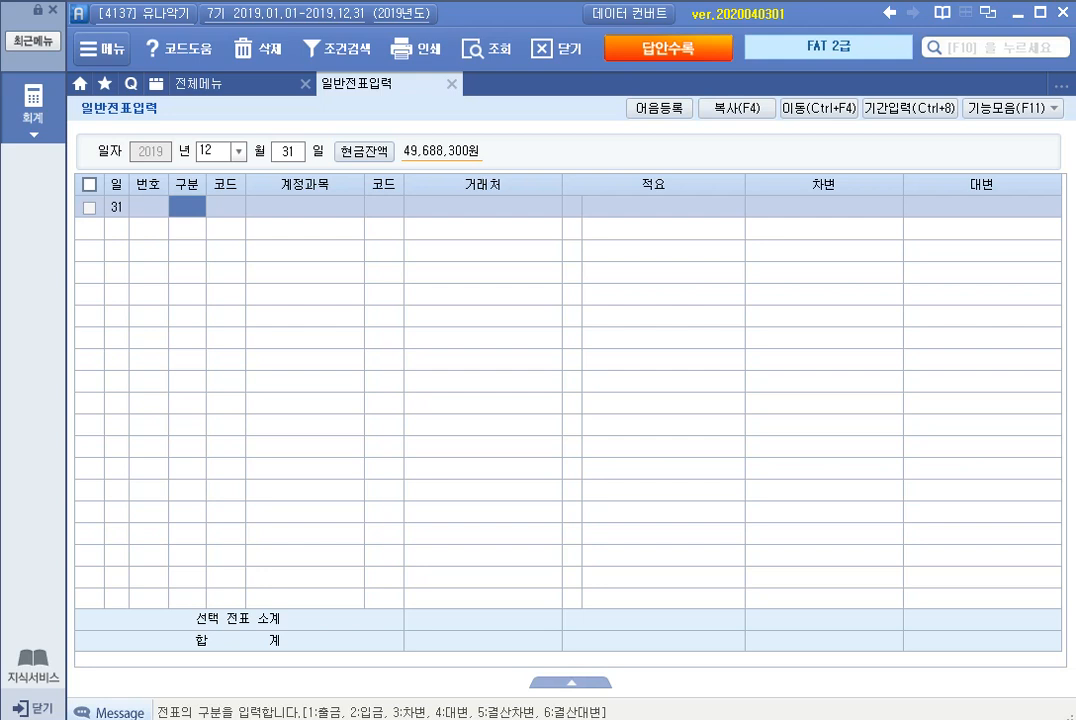
text(3)
key(Return)
text(이사)
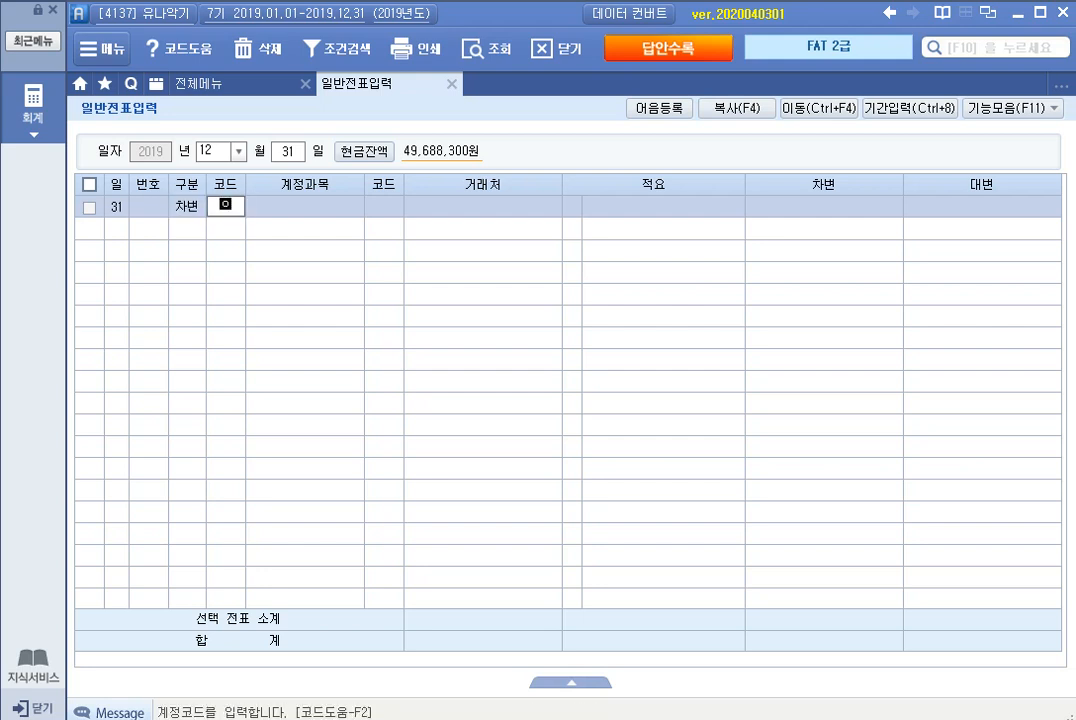
key(Return)
key(Down)
key(Down)
key(Down)
key(Down)
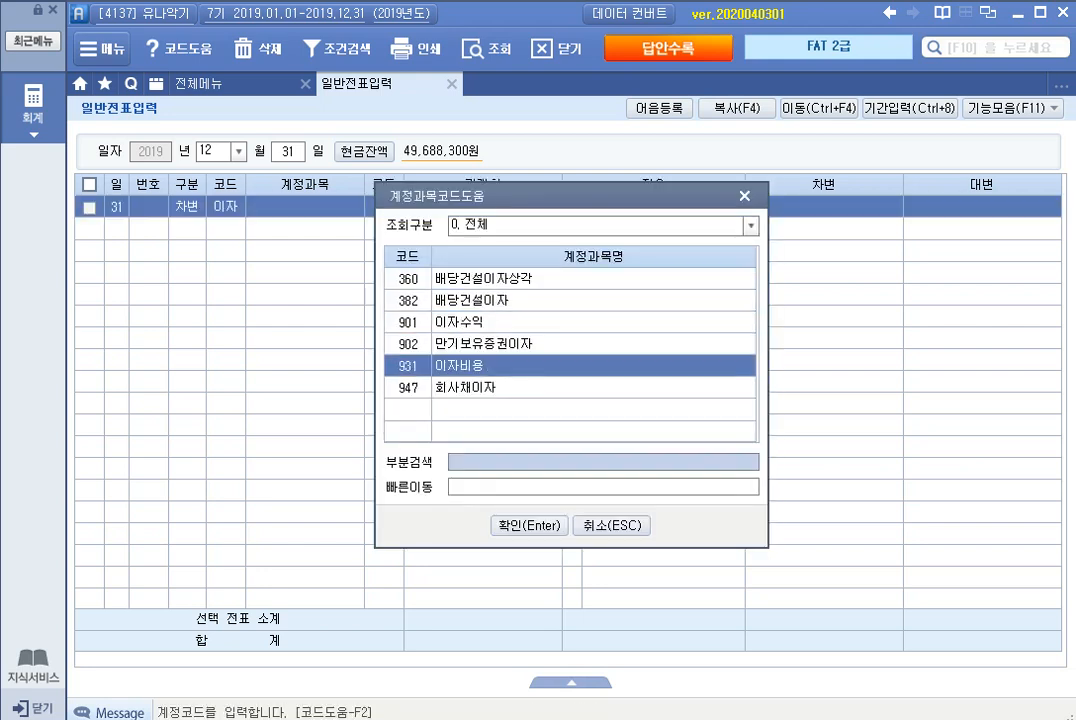
key(Return)
key(Return)
Step: Set the 이자비용 line's debit amount to 30,000, leaving 거래처 and 적요 blank
key(Return)
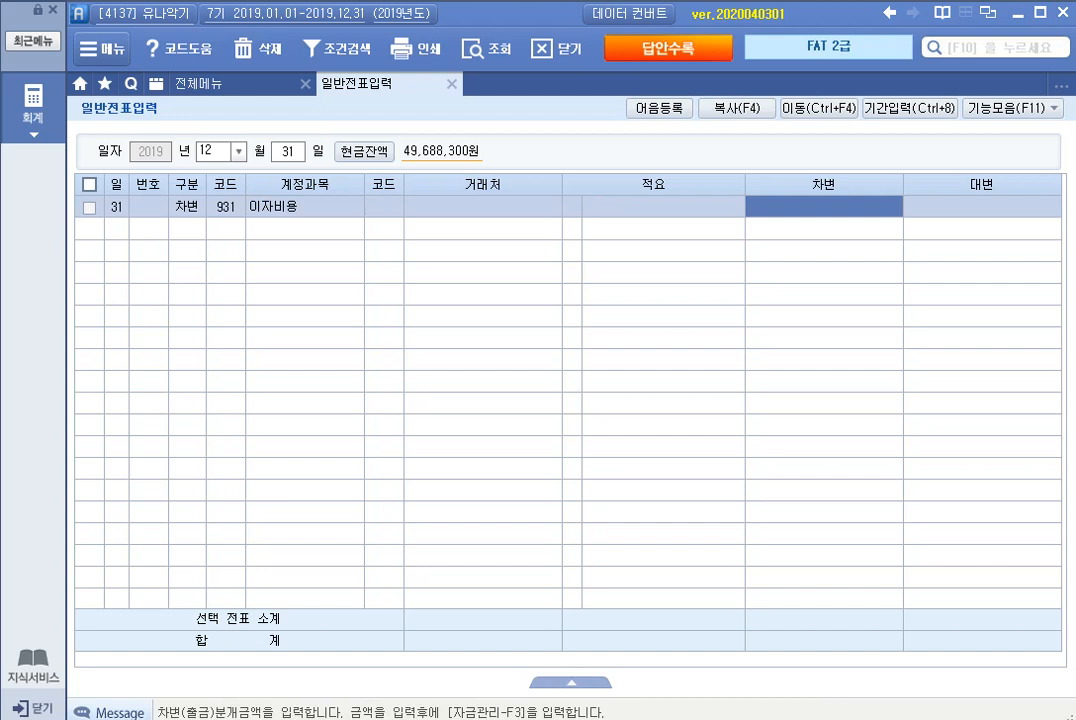
text(300000)
key(Return)
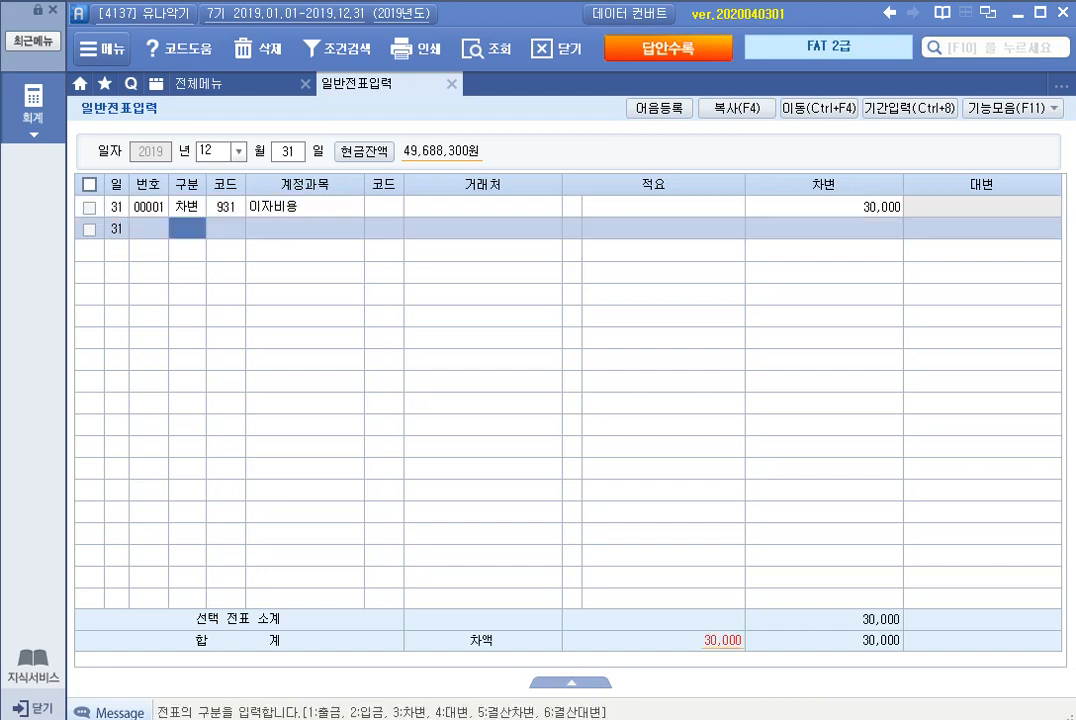
Step: Start a 대변 line in the December 31 voucher with account 262 미지급비용
text(4)
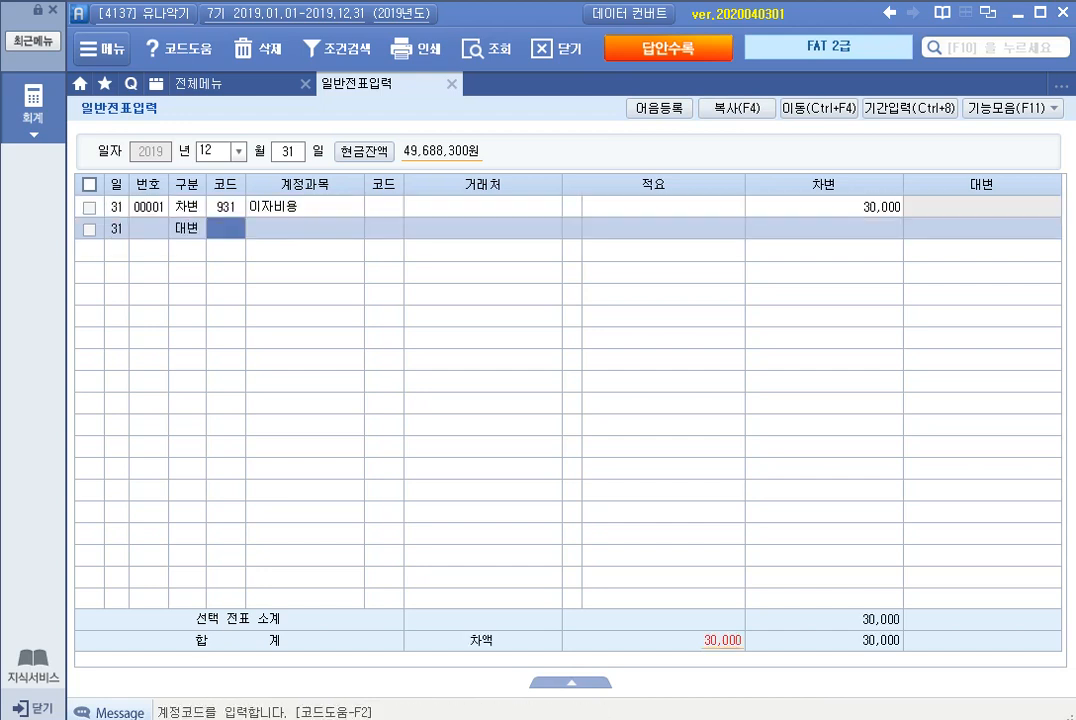
text(미지)
key(Return)
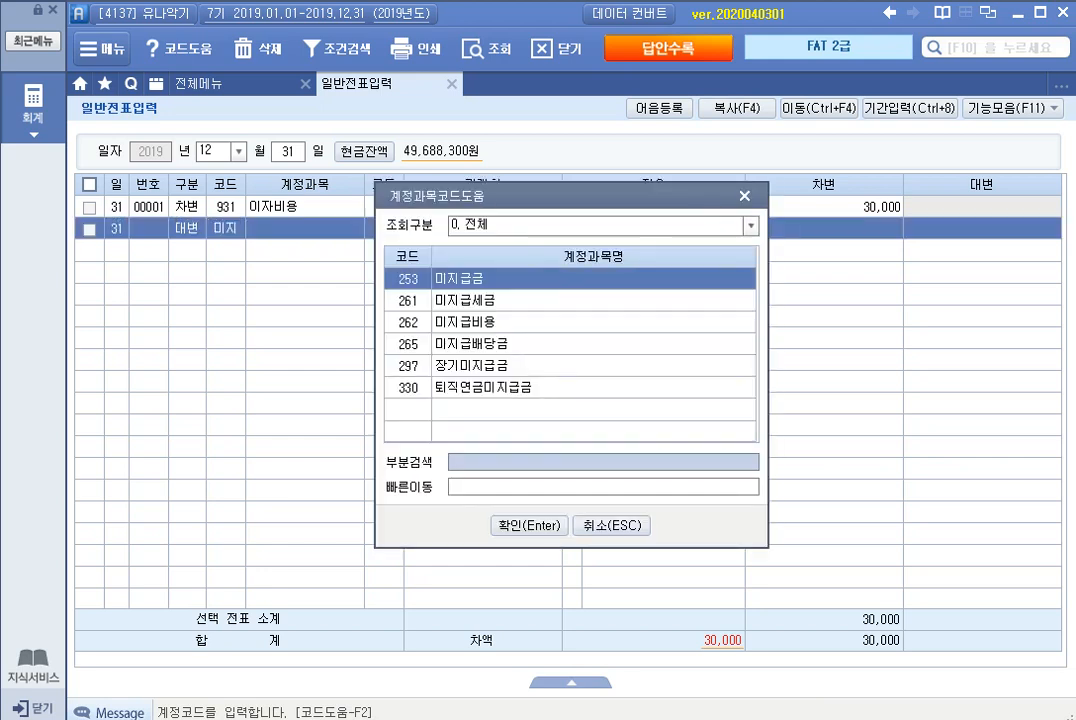
key(Down)
key(Down)
key(Return)
Step: Set the 미지급비용 line's credit amount to 30,000, leaving 거래처 and 적요 blank
key(Return)
key(Return)
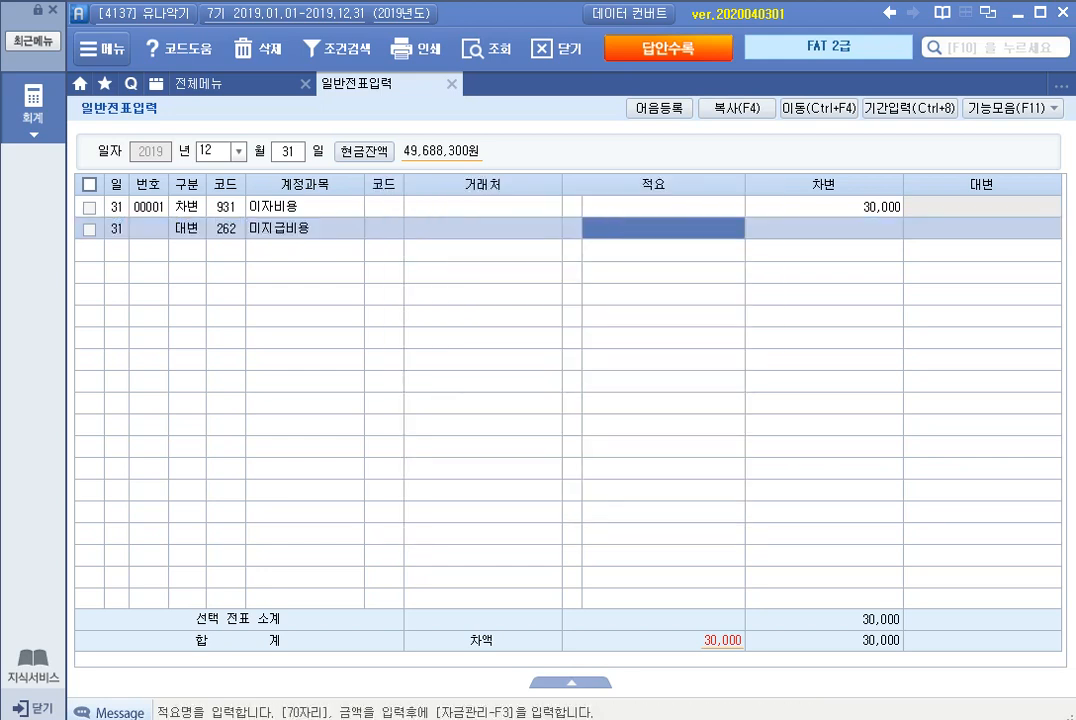
key(Return)
text(30000)
key(Return)
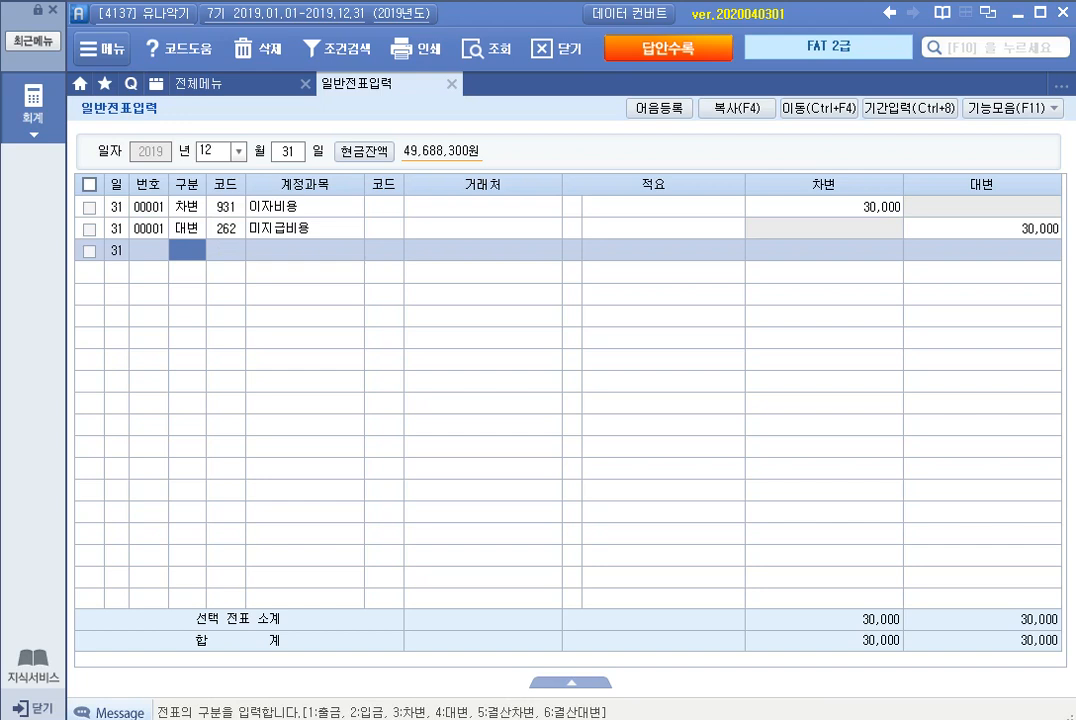
Step: Open the 합계잔액시산표 for December 31 and check the 외상매출금 balance and its 대손충당금
click(225, 84)
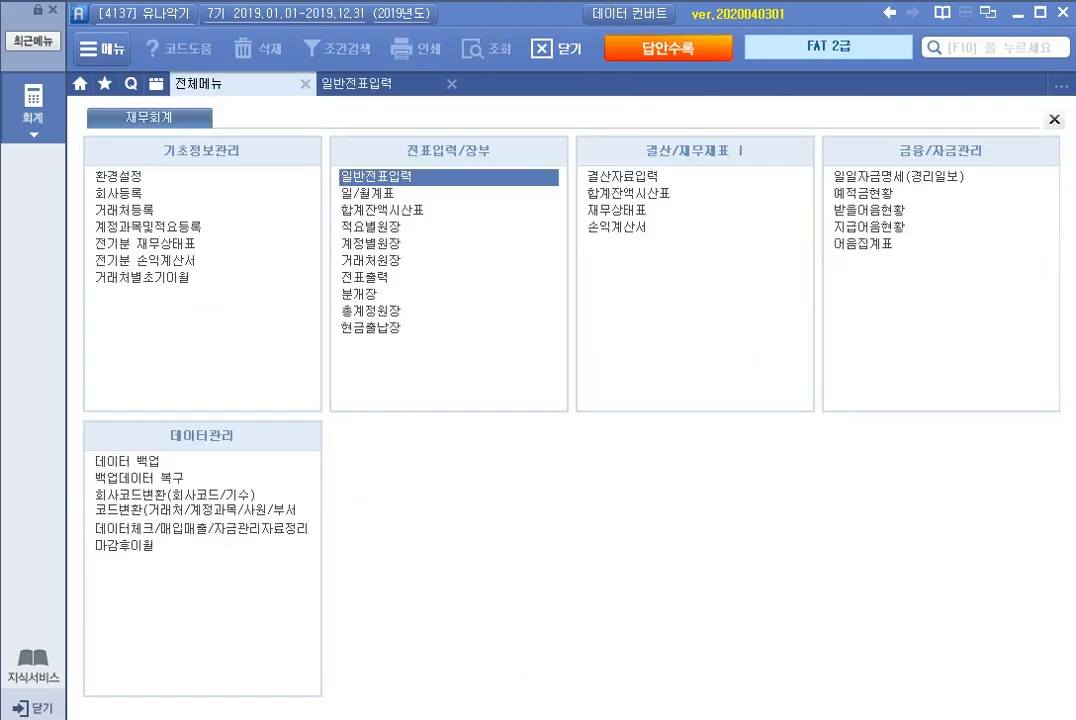
click(383, 210)
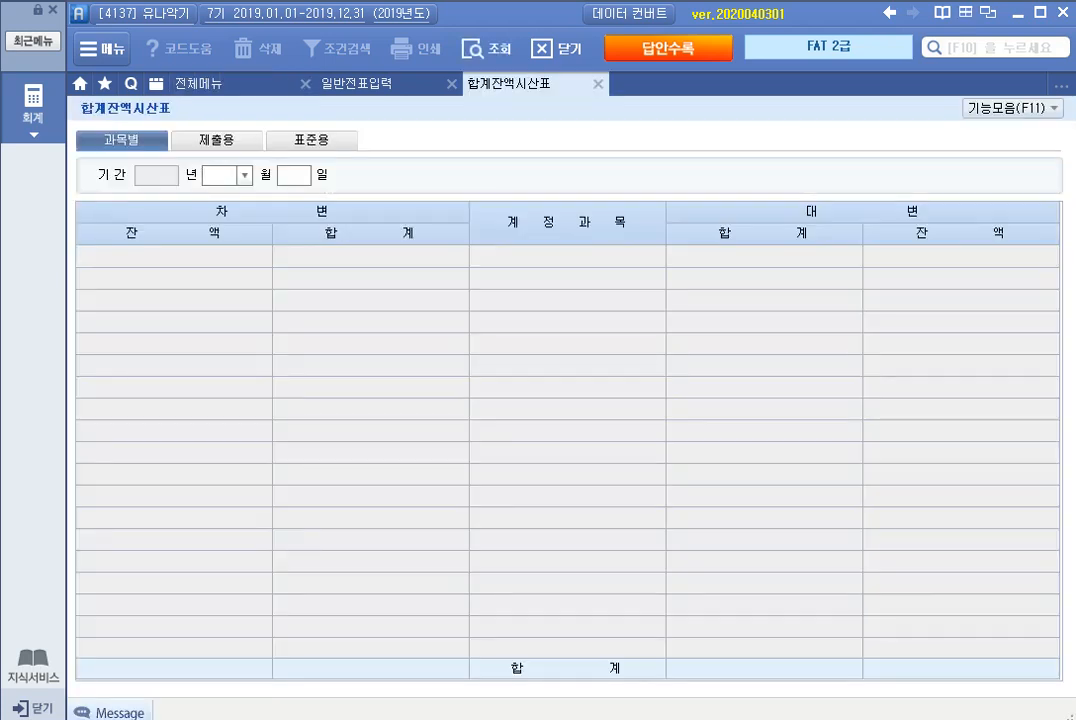
text(12)
key(Return)
key(Return)
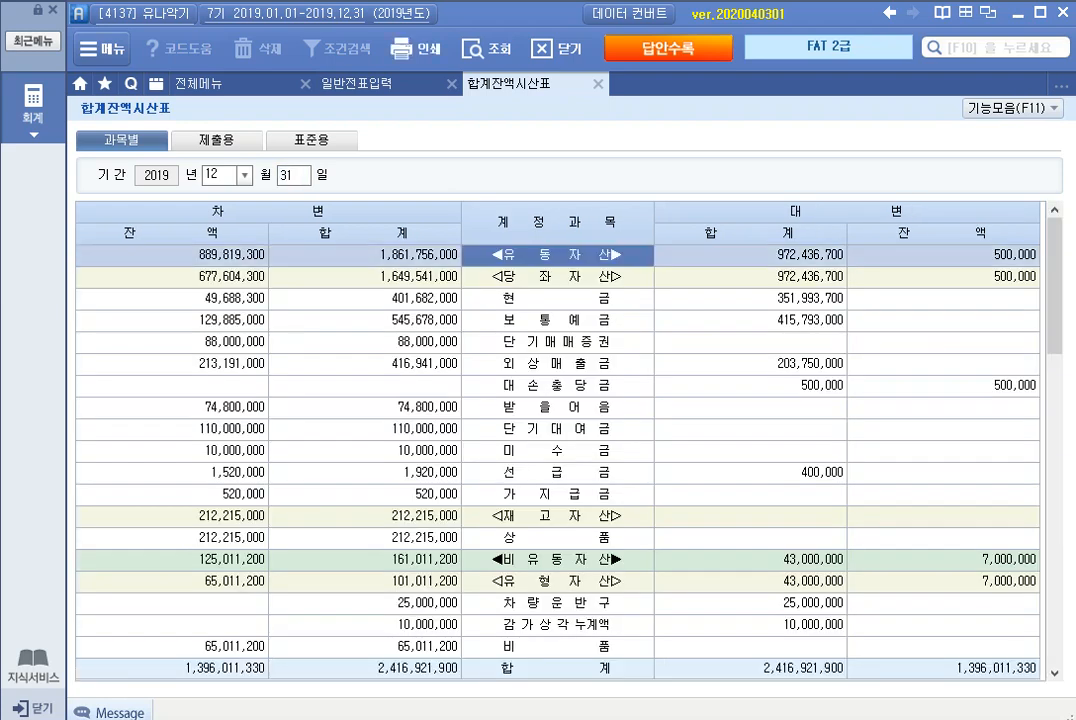
click(172, 364)
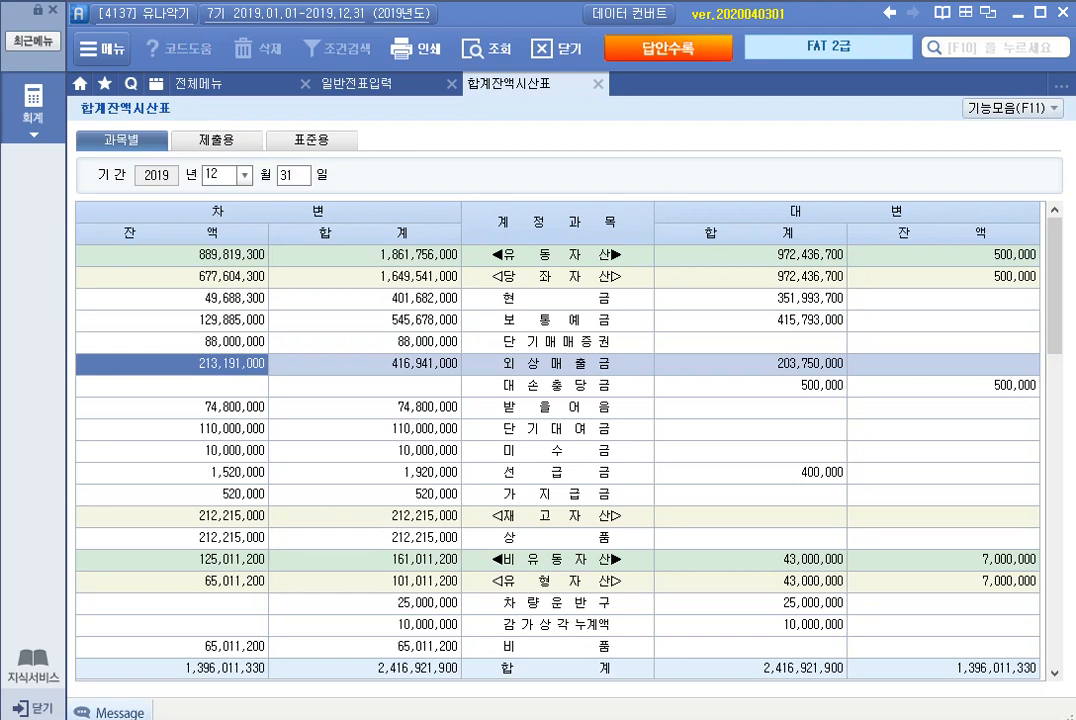
click(750, 386)
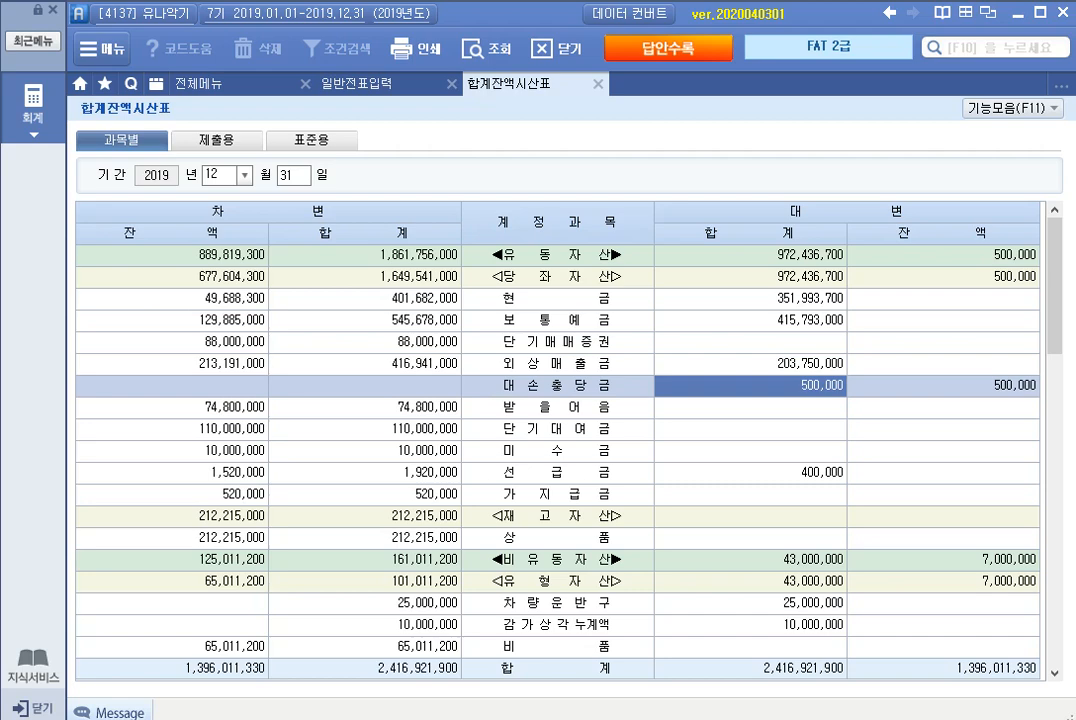
Step: Open 결산자료입력 for the period January to December 2019, dismissing the 매출원가 및 경비선택 dialog without entries
click(220, 84)
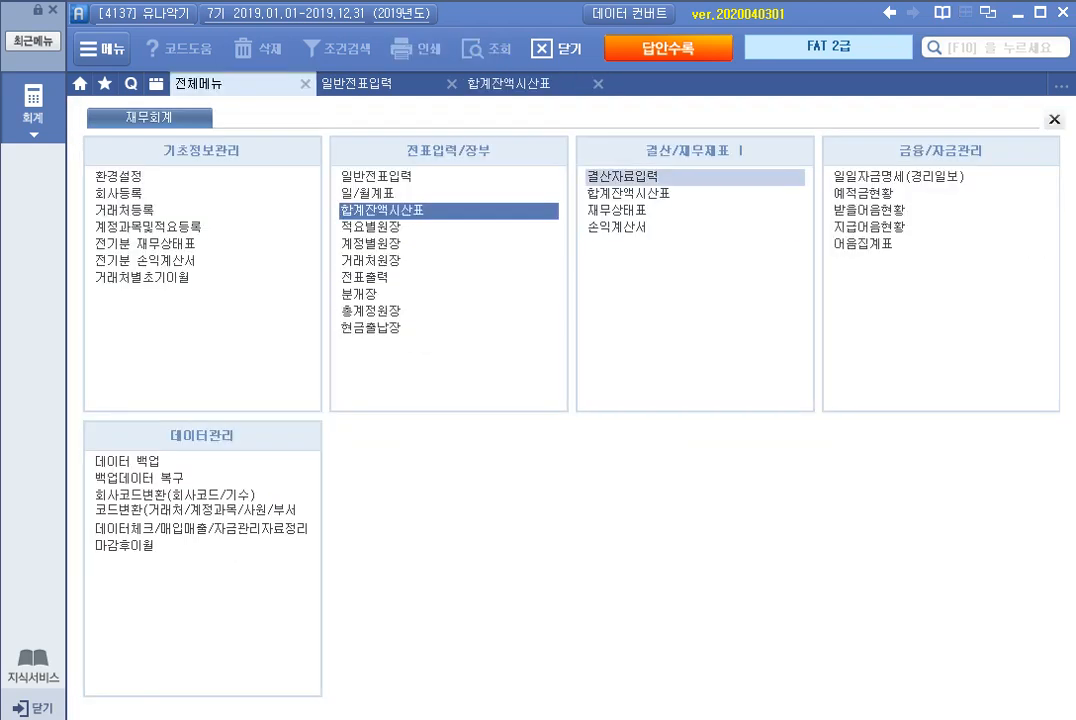
click(622, 177)
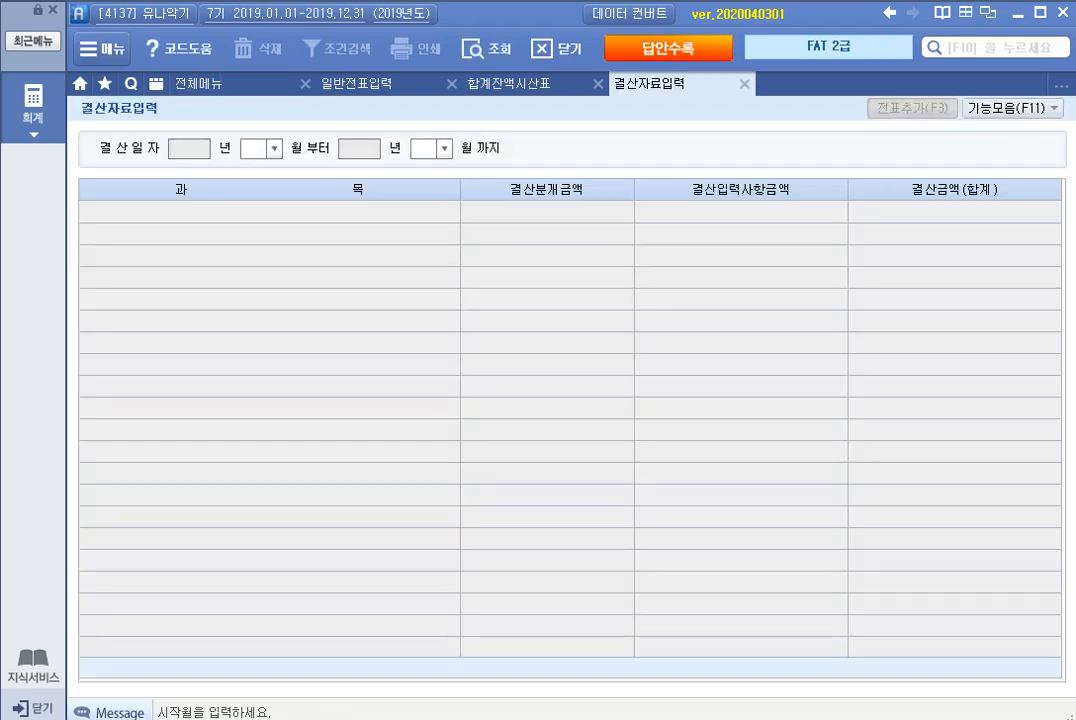
text(1)
key(Return)
text(12)
key(Return)
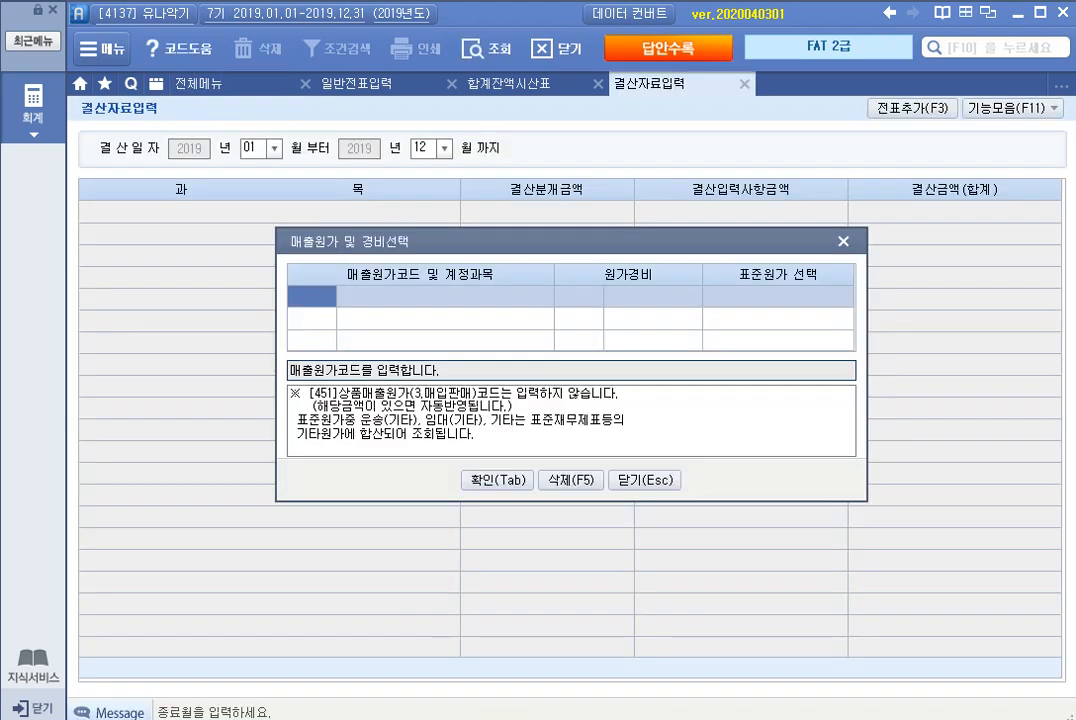
key(Escape)
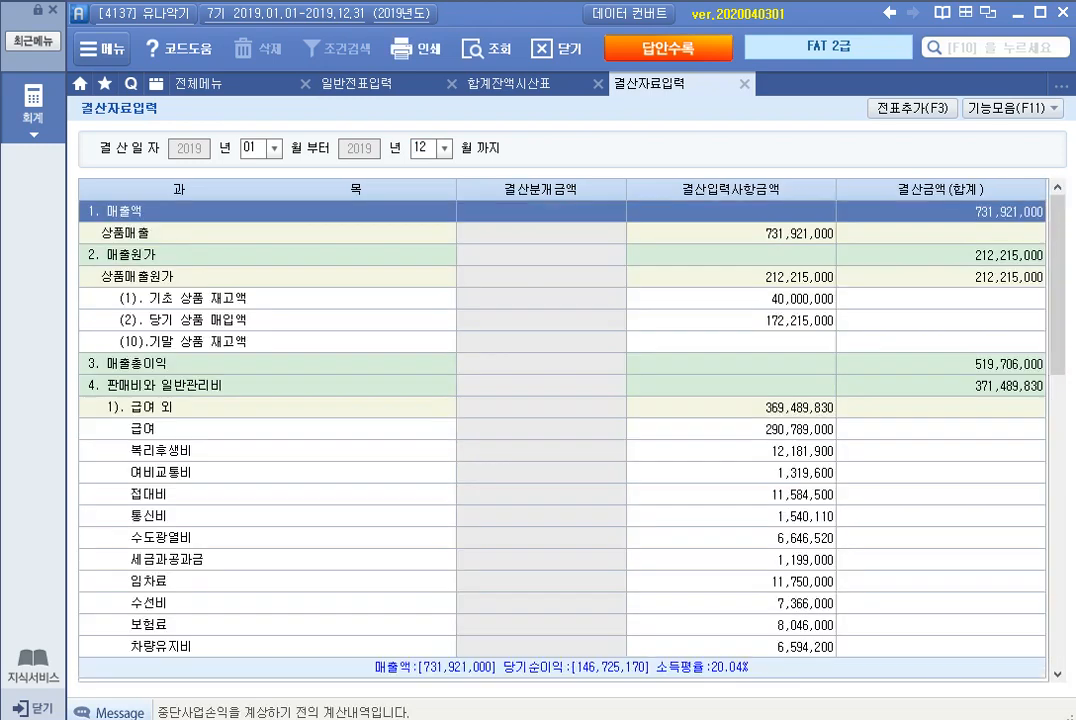
Step: Enter 1,631,910 as the 결산입력사항금액 for 외상매출금 under 대손상각 in the closing data
scroll(562, 430, down, 10)
scroll(562, 430, down, 3)
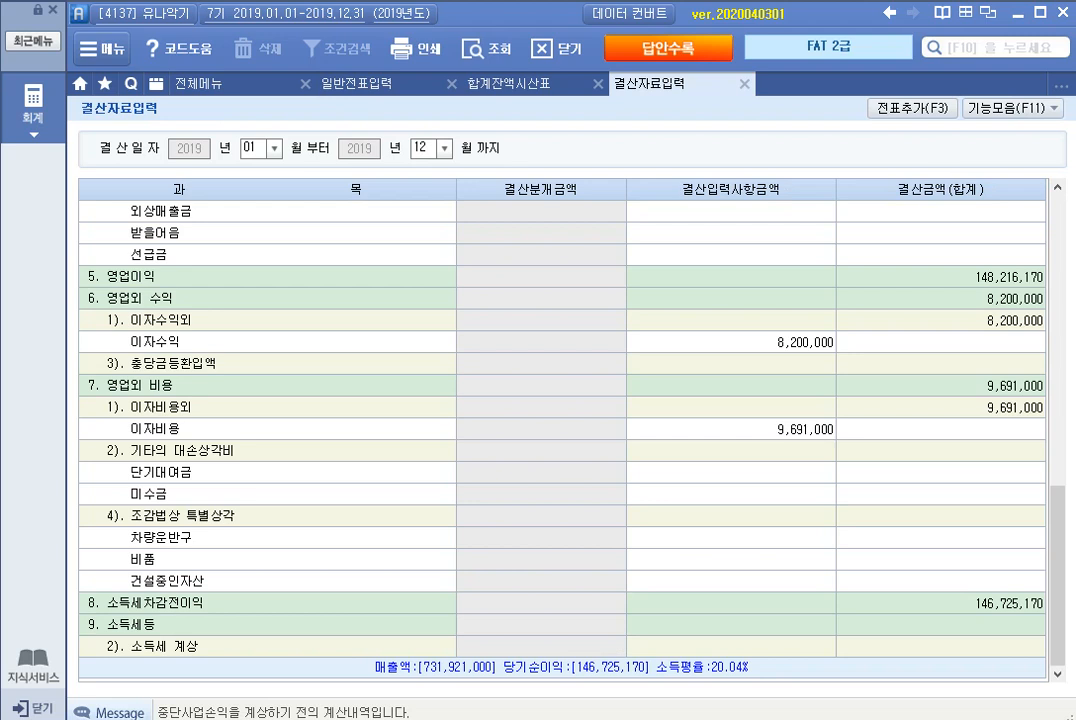
scroll(562, 430, up, 3)
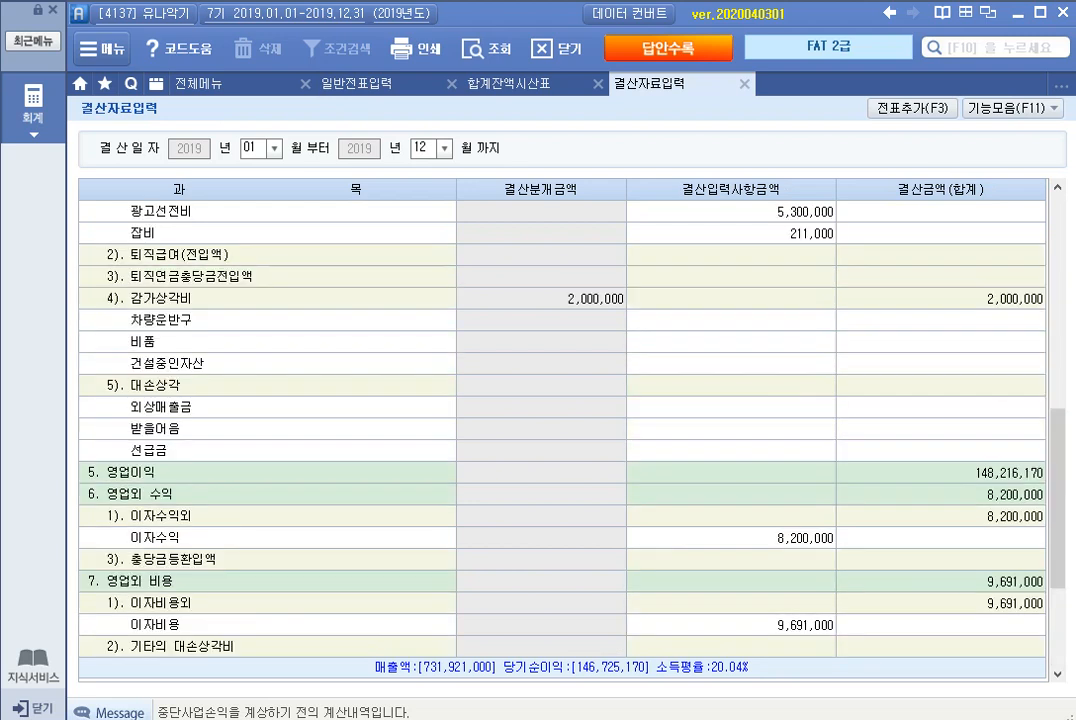
click(731, 407)
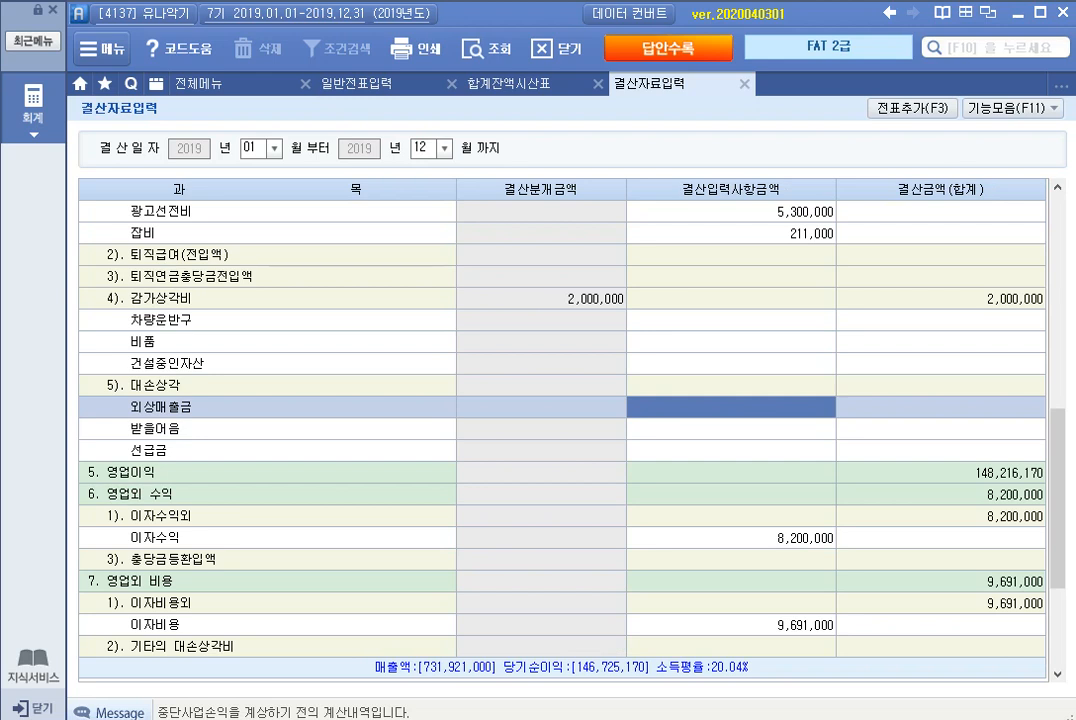
text(1,631,910)
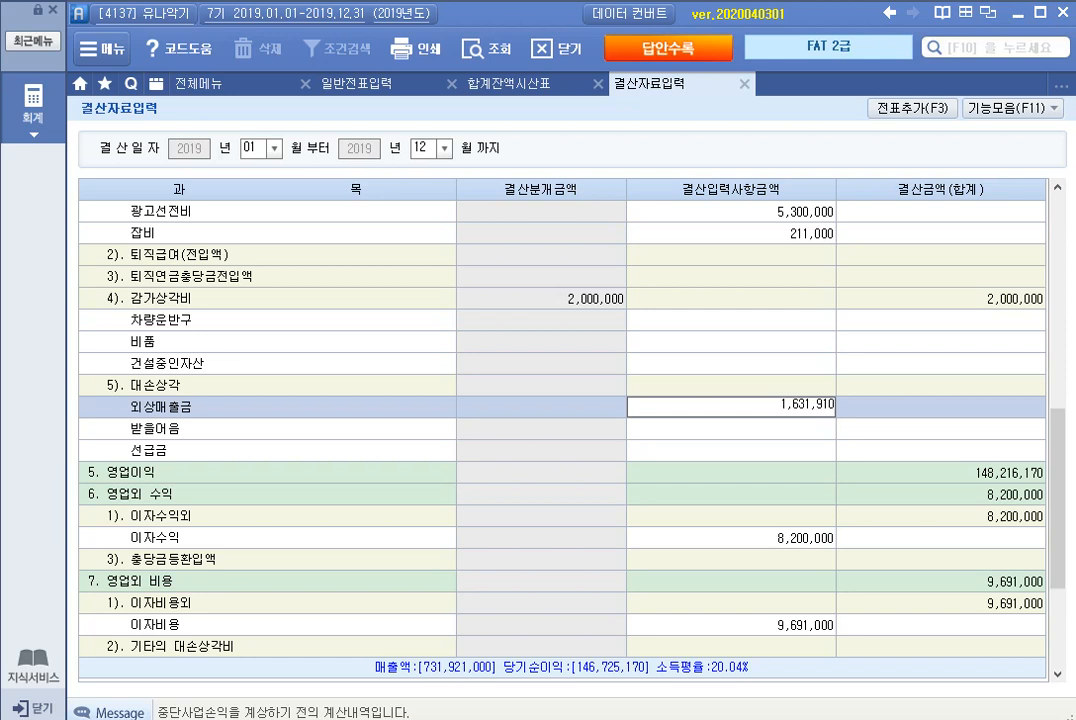
key(Return)
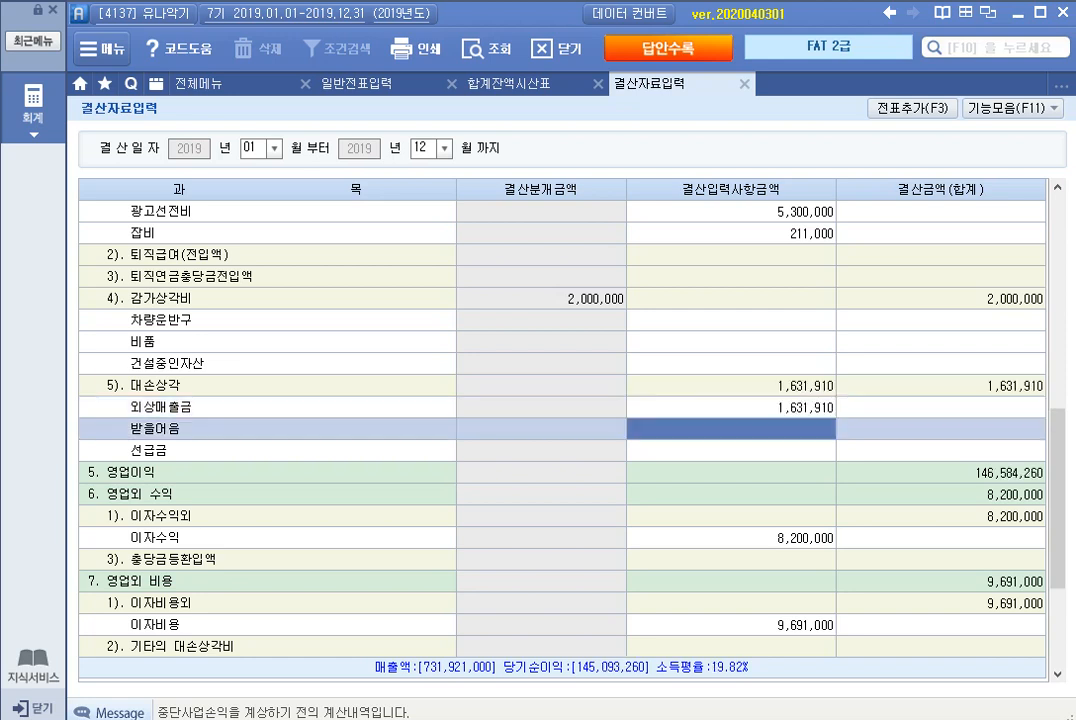
Step: Add the closing entries from 결산자료입력 to the general vouchers, accepting the confirmation
key(F3)
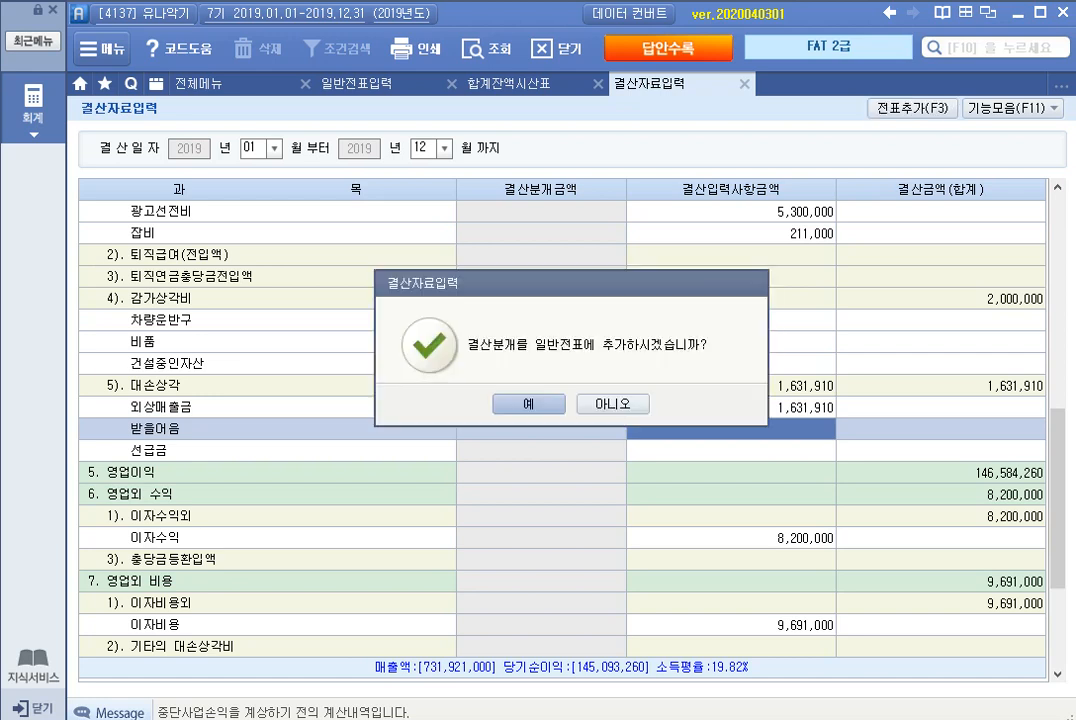
key(Return)
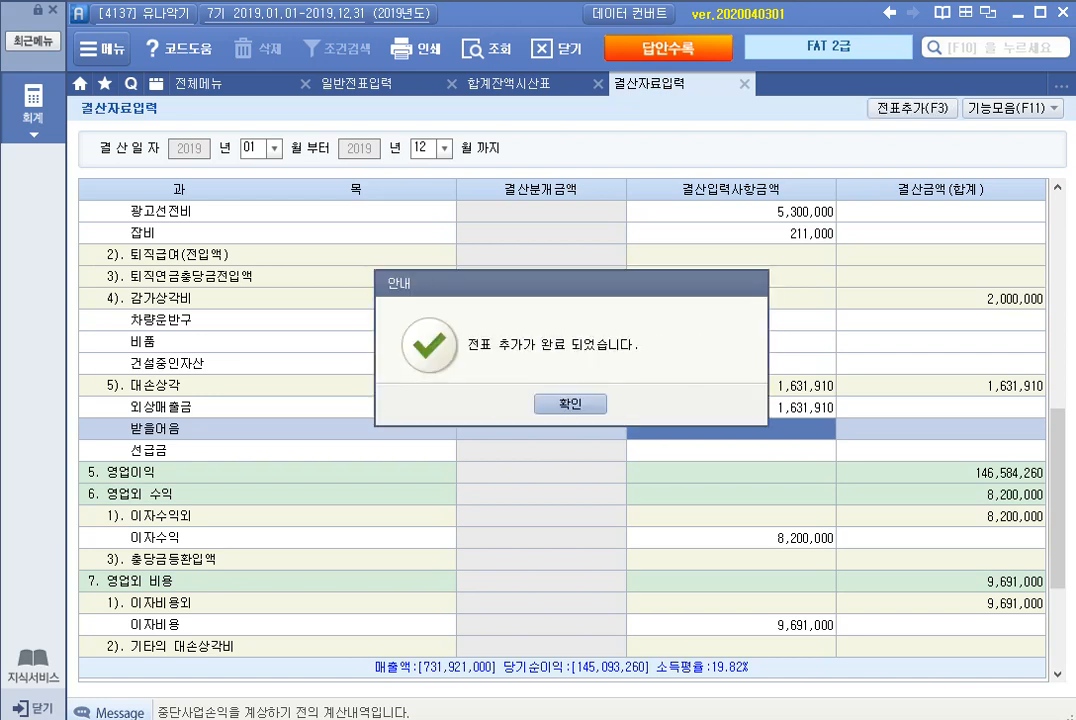
key(Return)
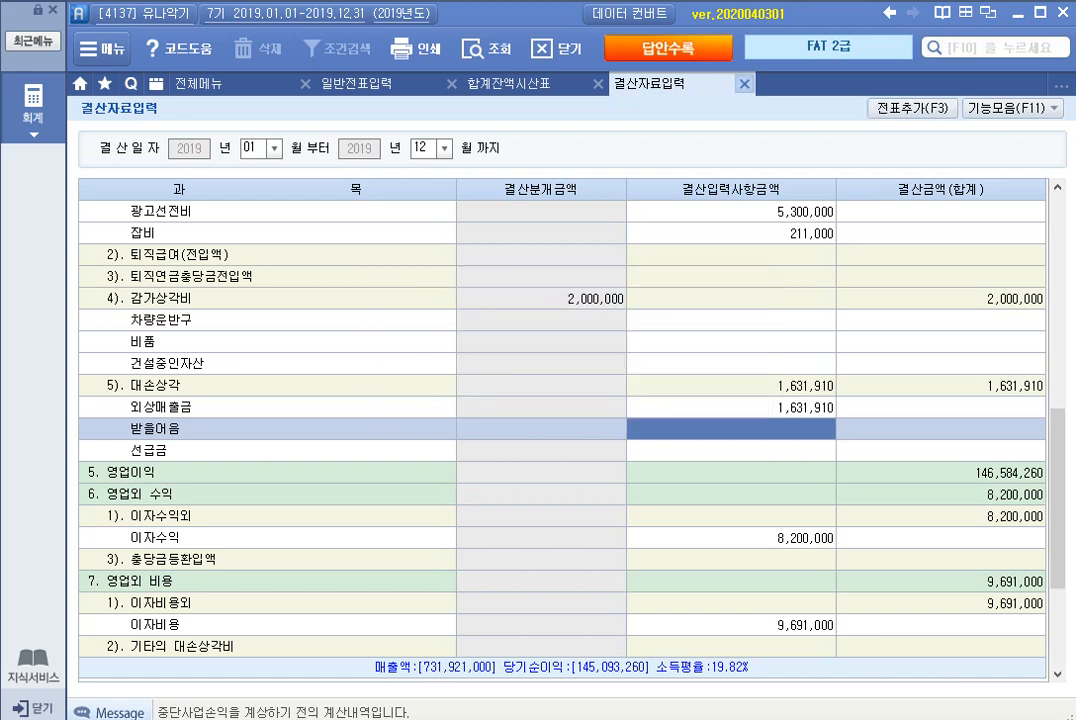
Step: Return to 일반전표입력, reload the December 31 vouchers, check the generated 대손상각비 closing entry, and close the voucher screen
key(Escape)
key(Escape)
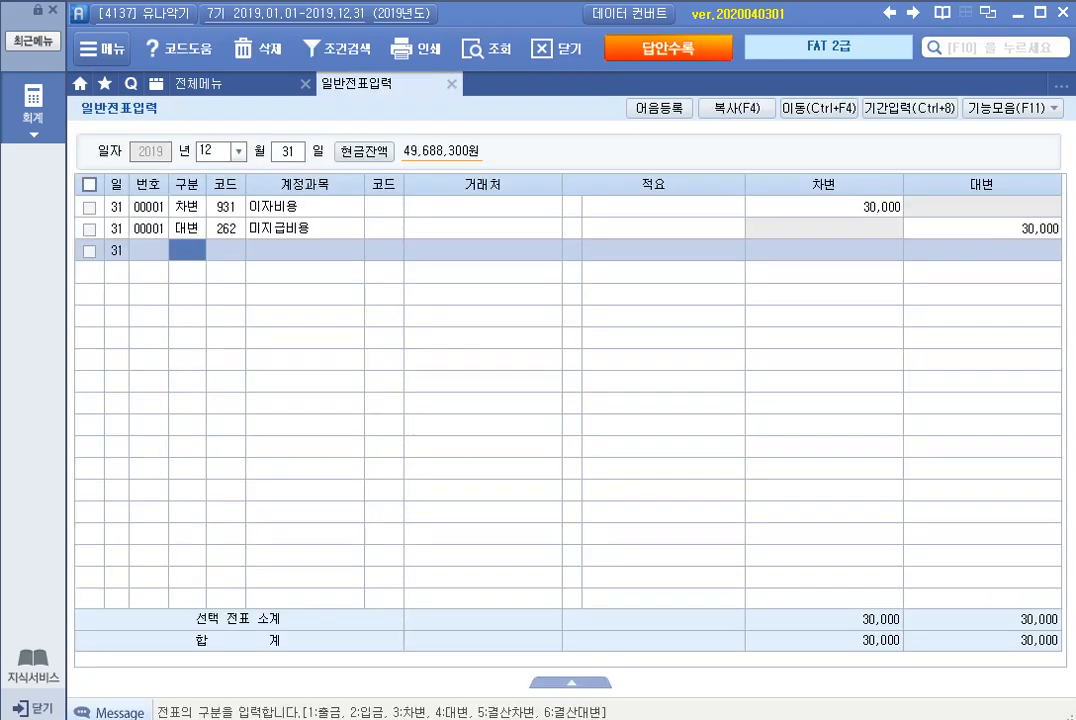
click(478, 48)
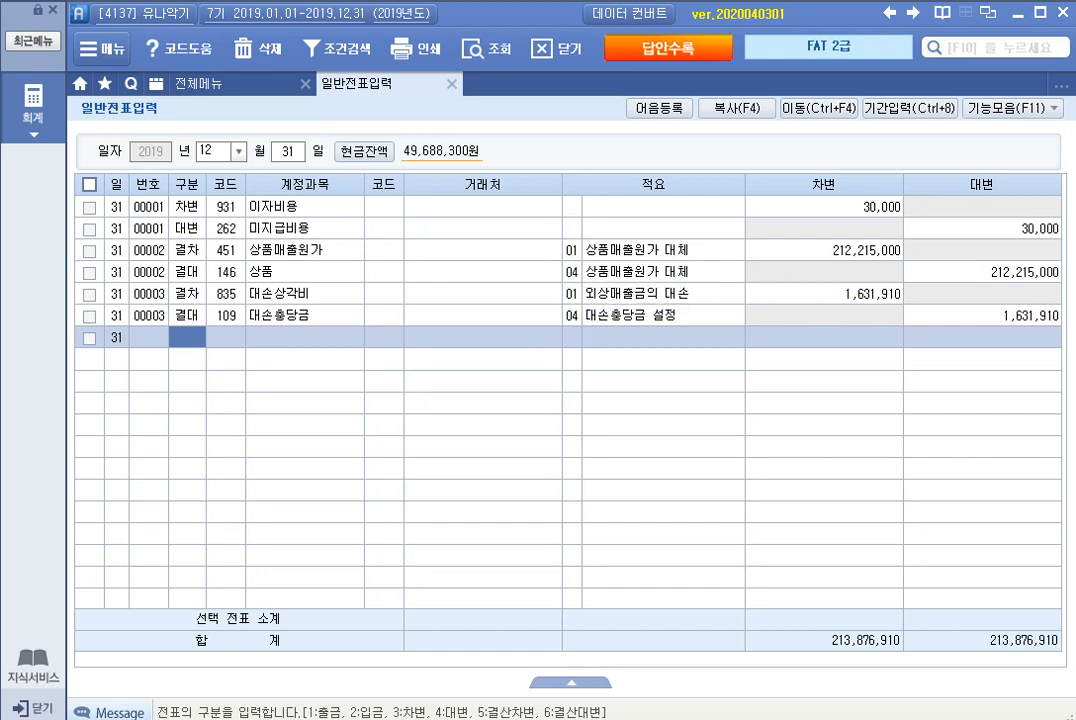
click(187, 294)
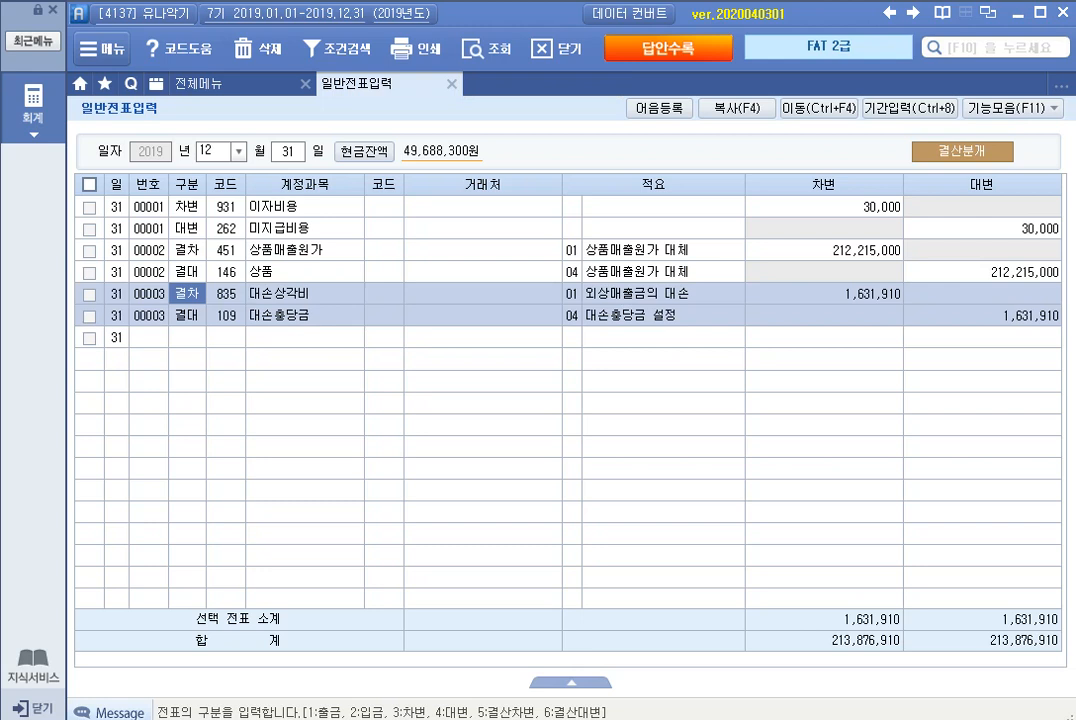
click(452, 84)
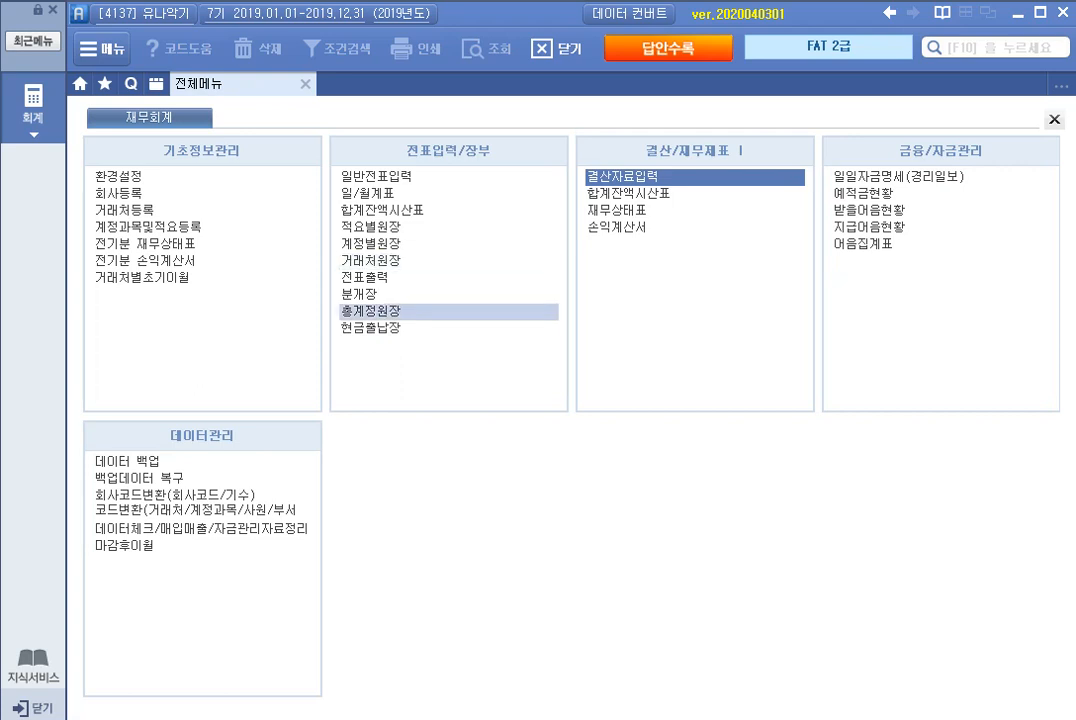
Step: Look up account 811 복리후생비 by month in the 총계정원장 and check the July and April debit amounts
click(400, 311)
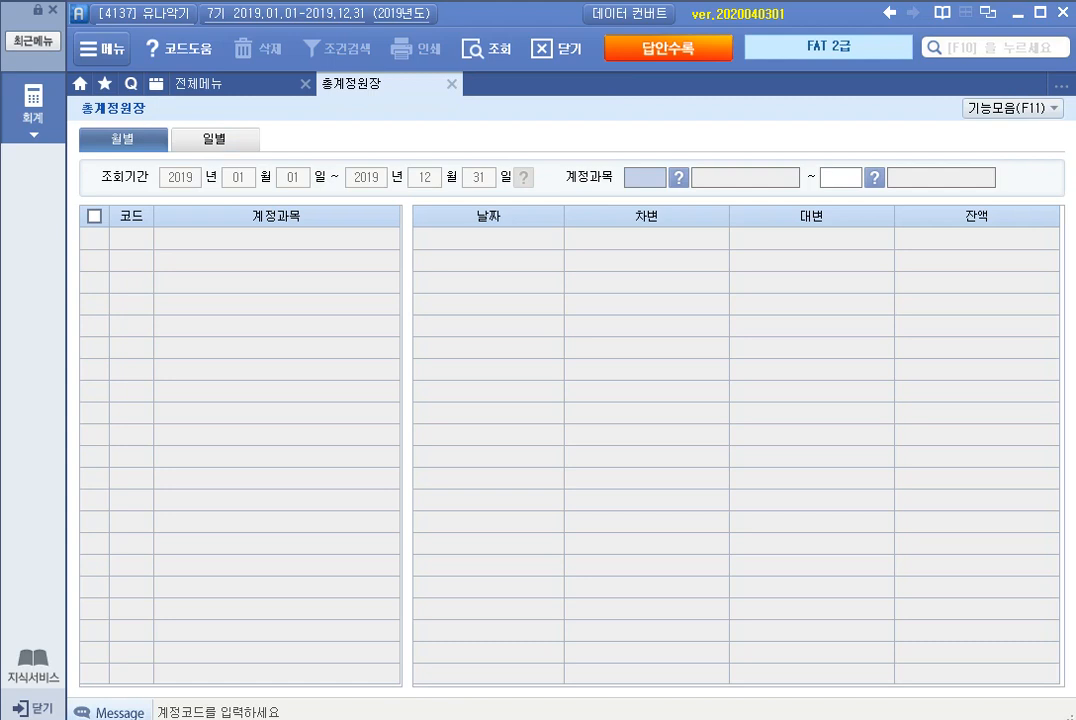
key(F2)
text(복리)
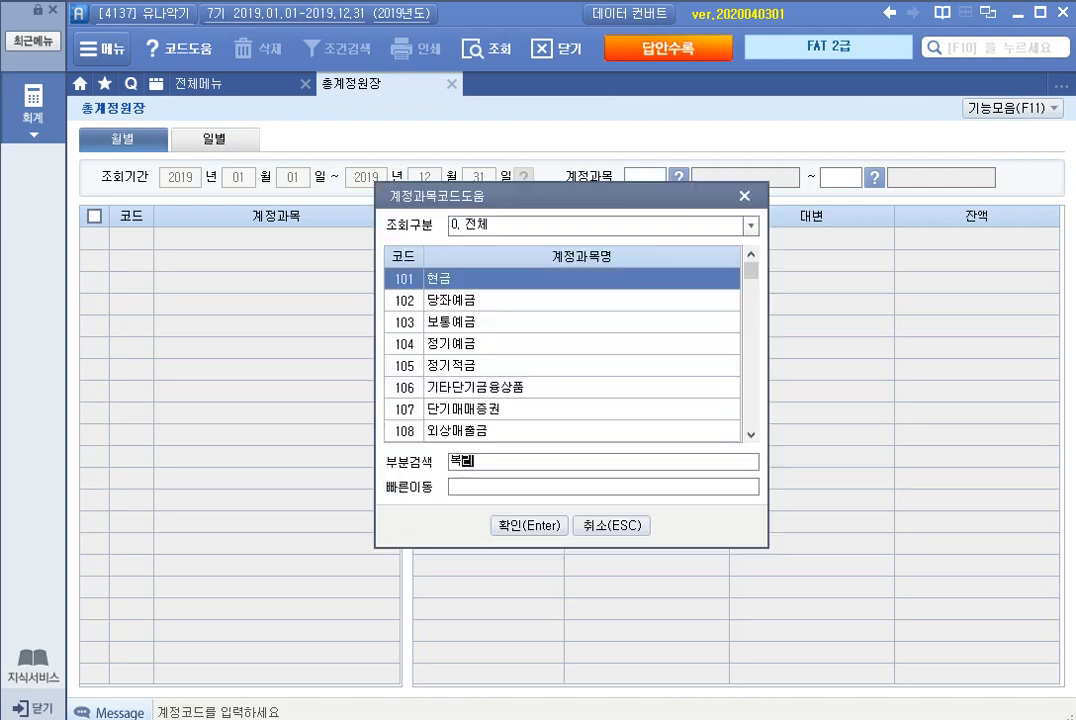
key(Return)
key(Down)
key(Down)
key(Down)
key(Return)
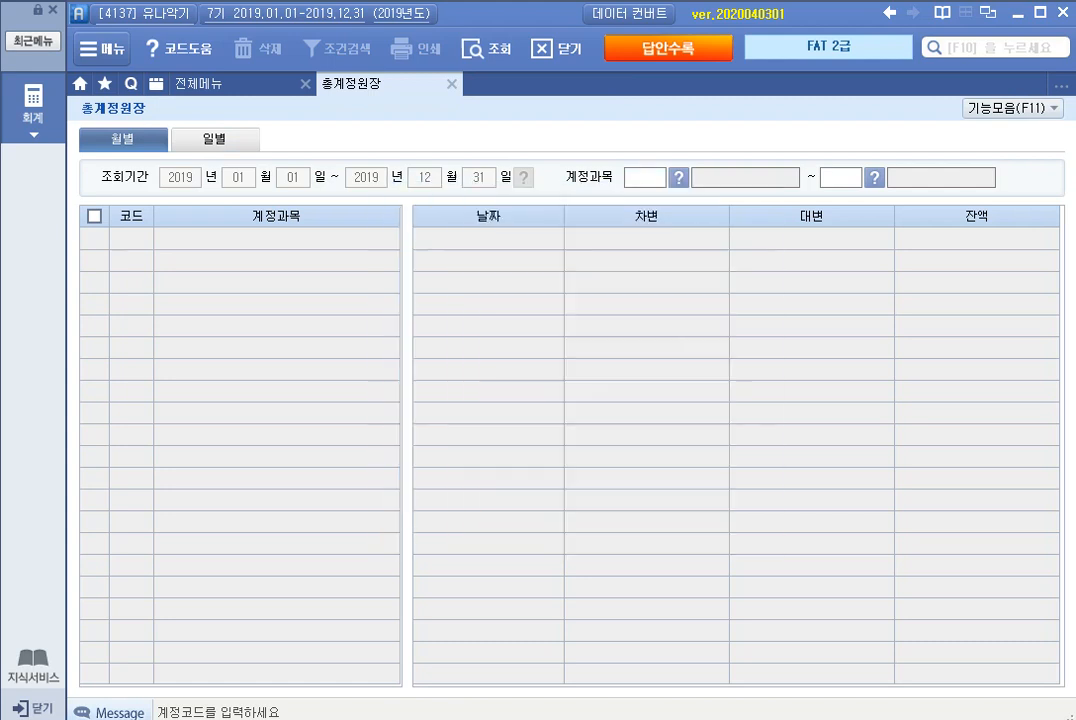
key(Return)
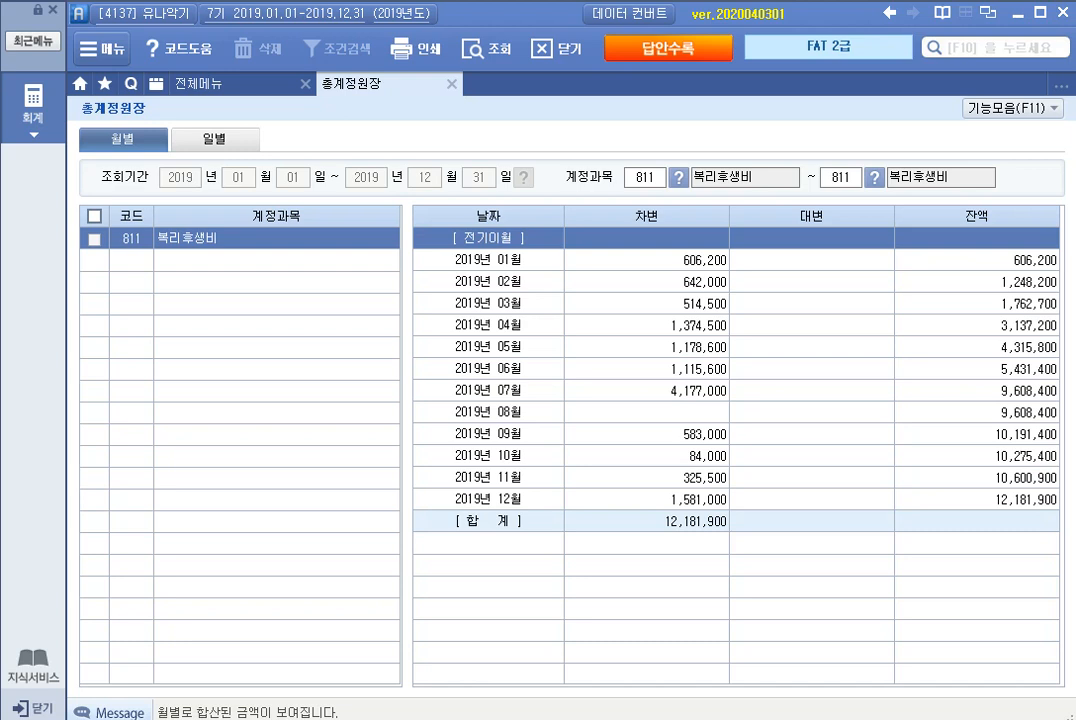
click(647, 391)
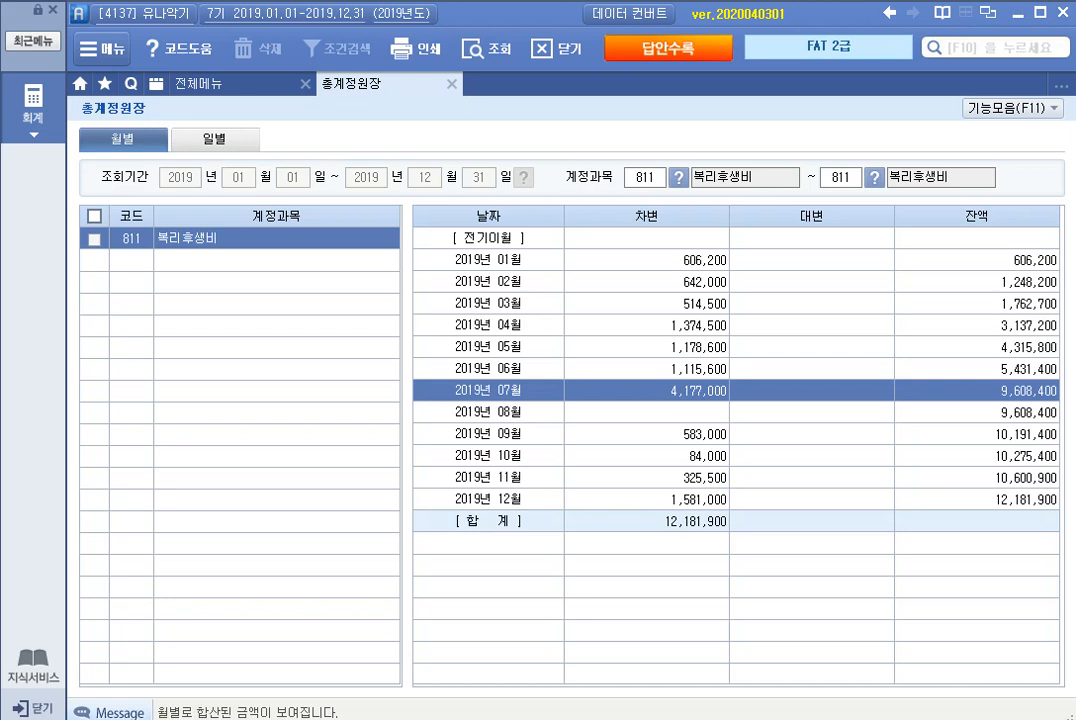
click(647, 325)
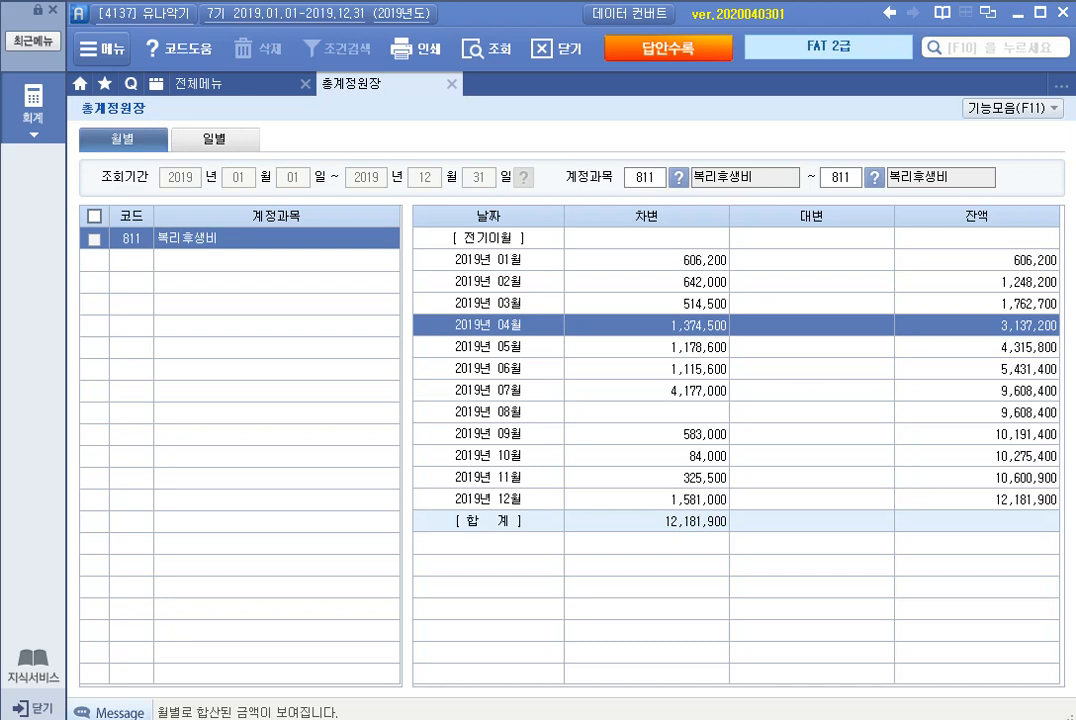
Step: Switch the 총계정원장 query to account 813 접대비 and check its April debit amount
click(645, 177)
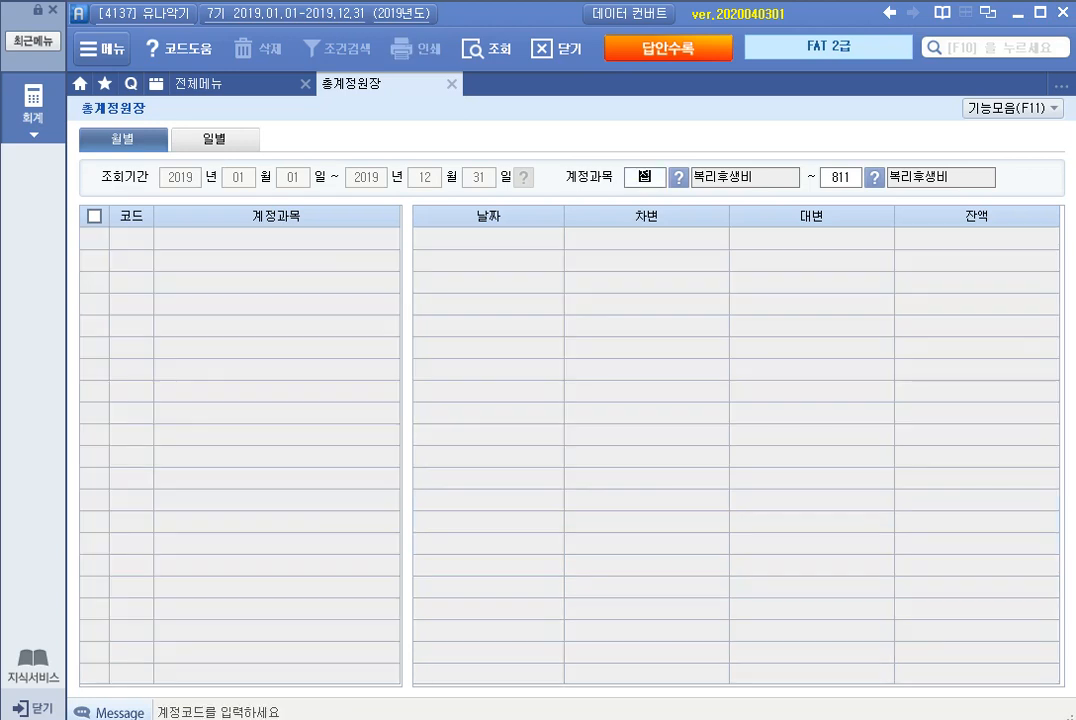
text(ㅂ)
key(Return)
text(접대)
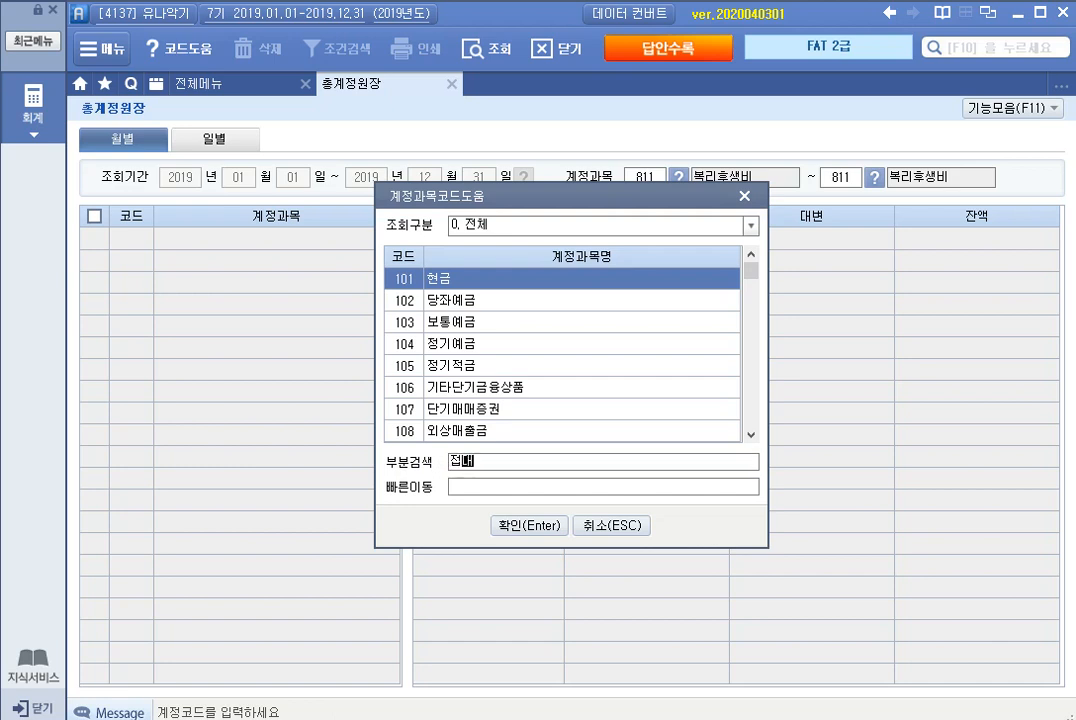
key(Return)
key(Down)
key(Down)
key(Down)
key(Return)
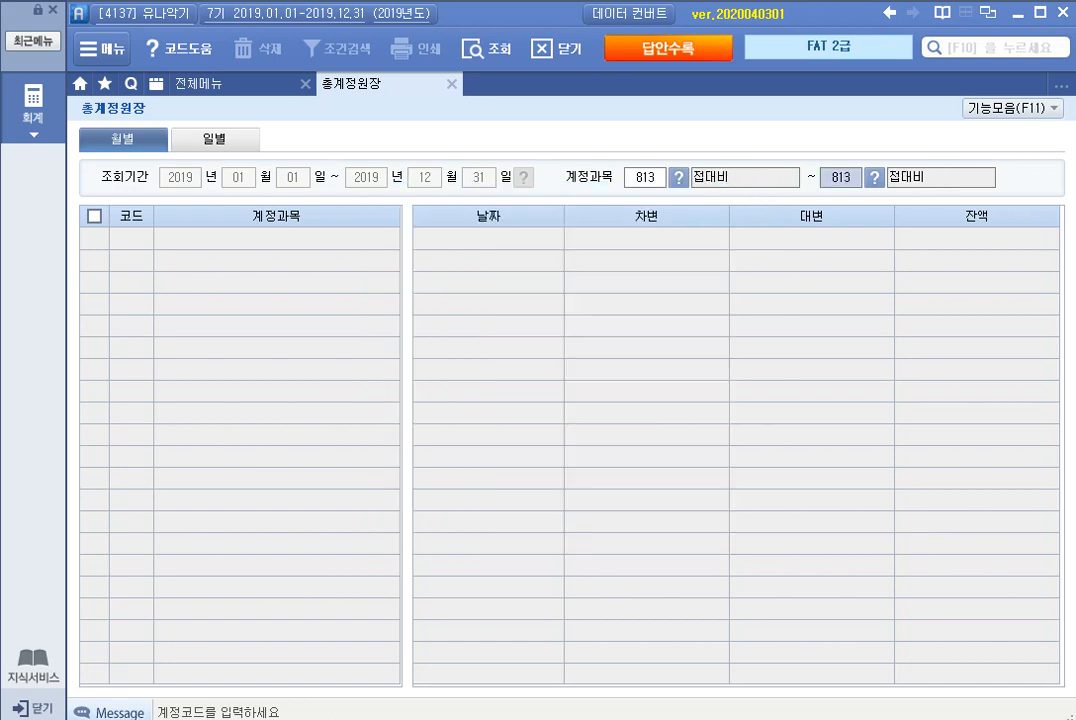
key(Return)
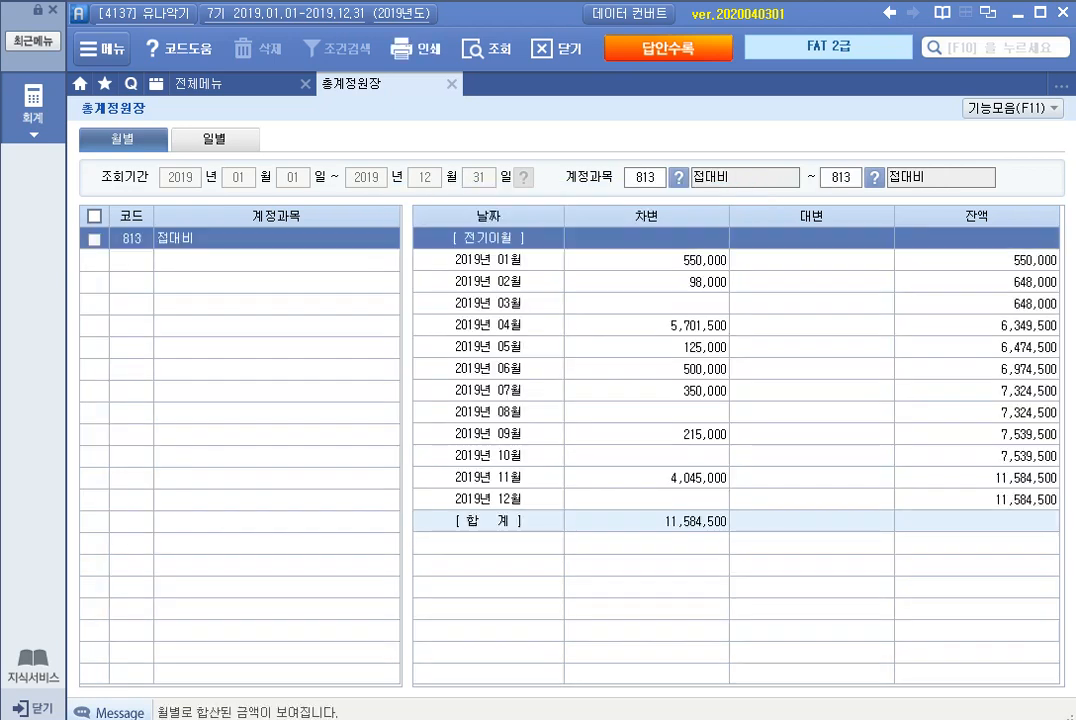
click(697, 325)
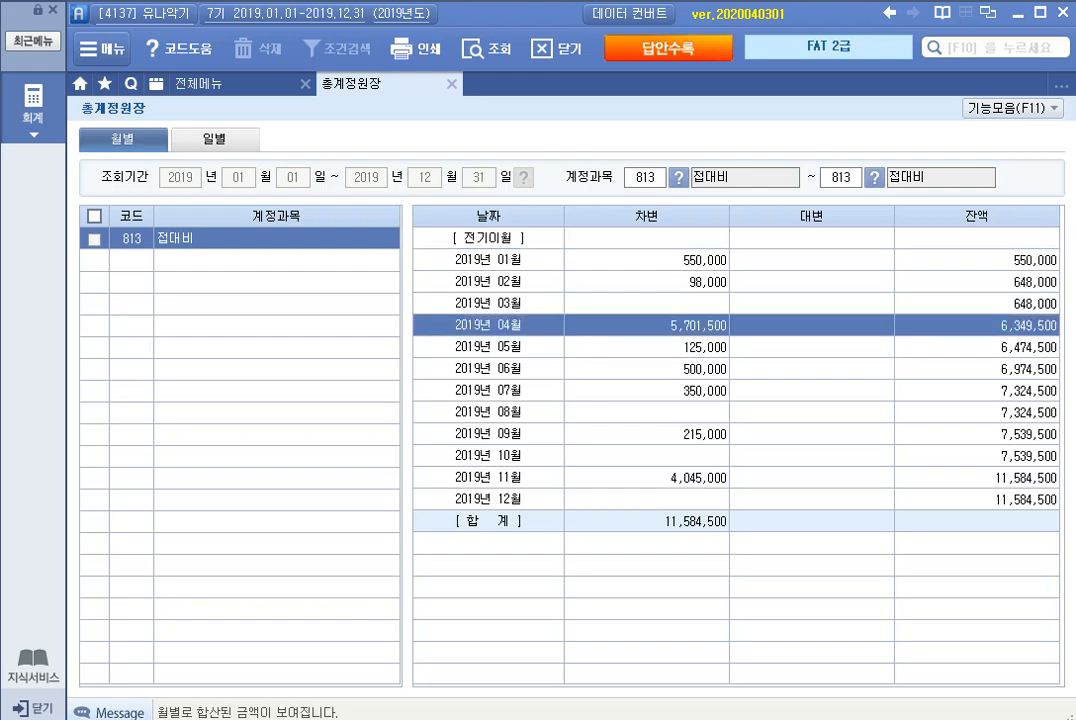
Step: View the 실무문제 section of the answer sheet, then close both it and the 총계정원장
click(668, 48)
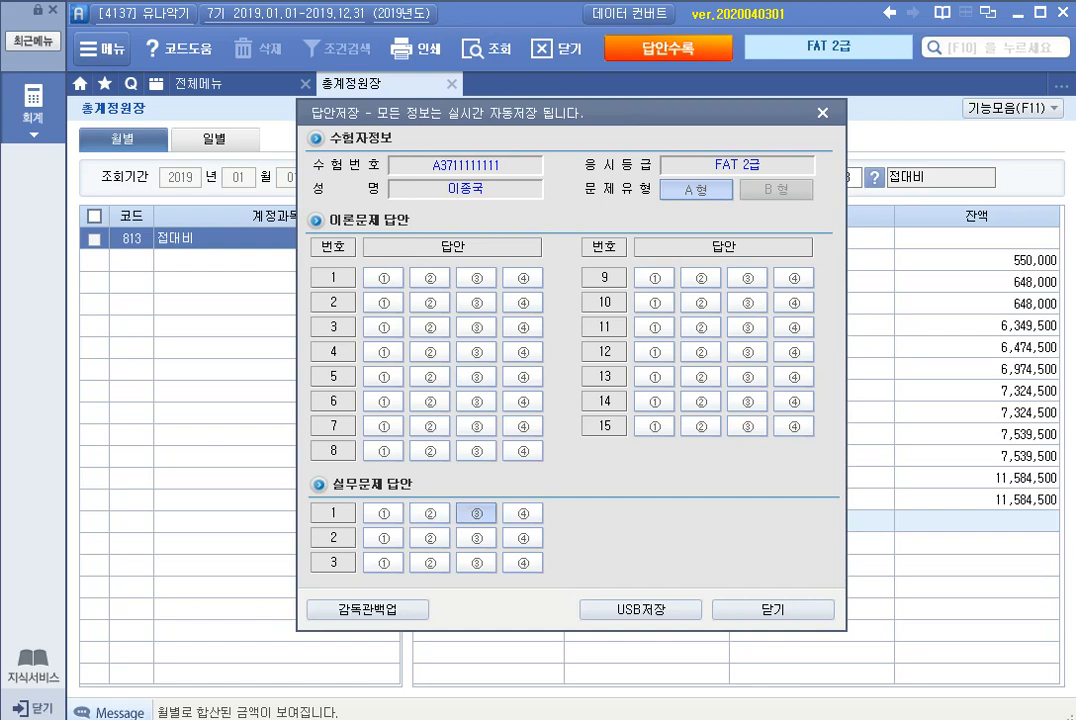
click(773, 609)
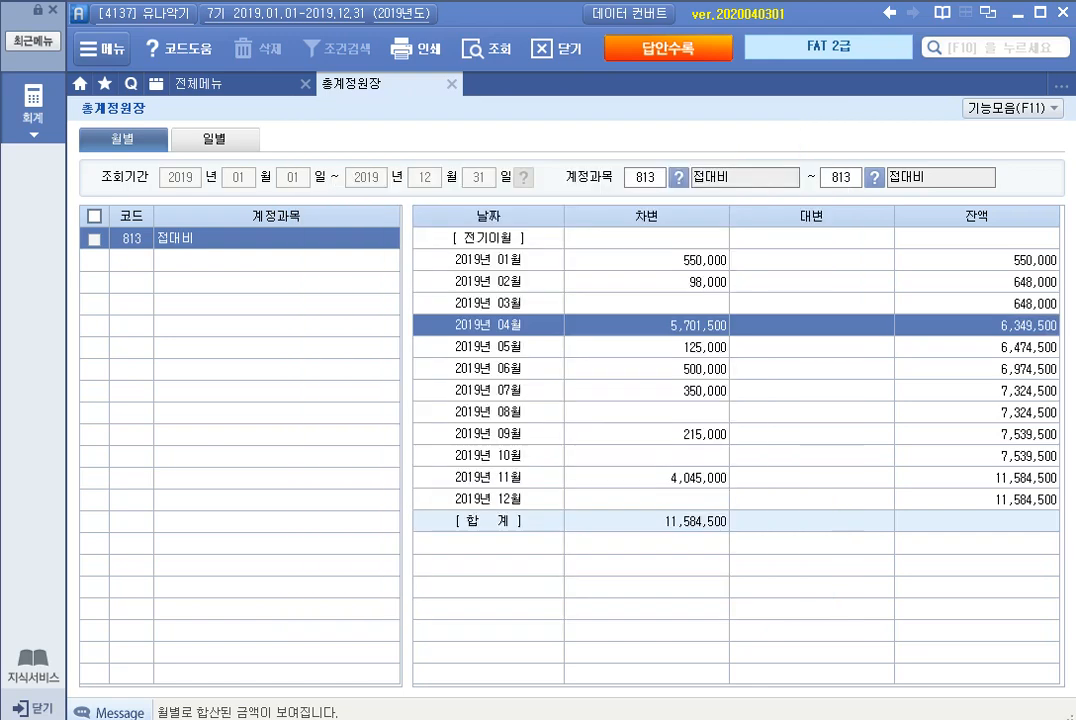
click(452, 84)
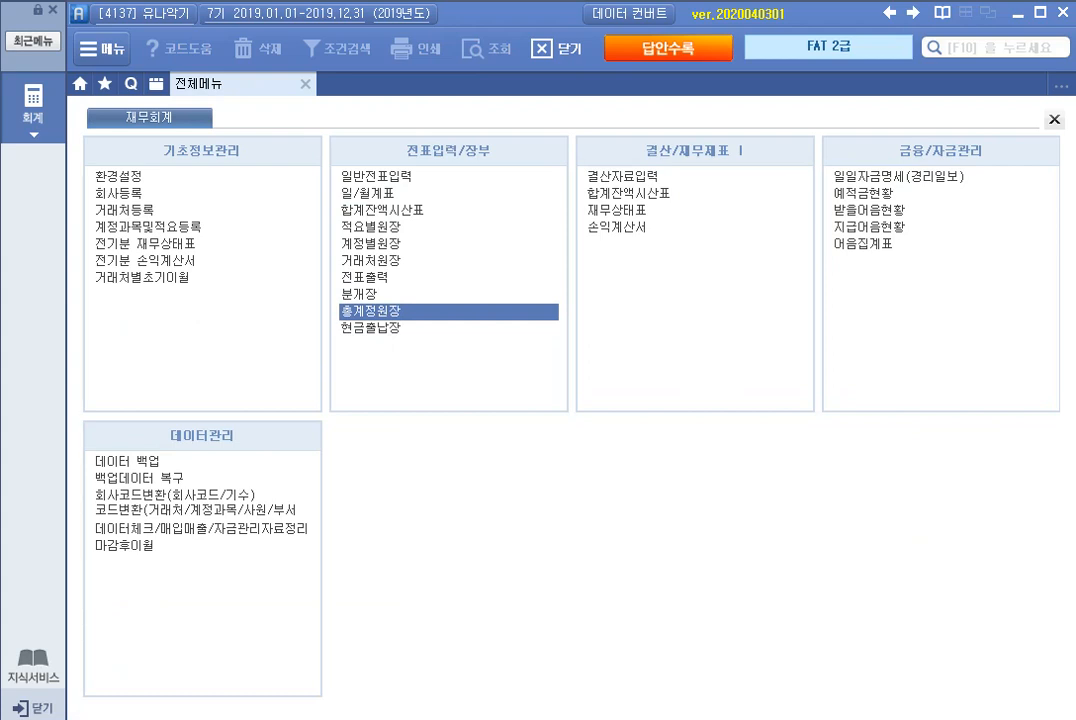
Step: Open 일일자금명세(경리일보) and query the March 3 funds report with 자금항목 and 일일거래 구분 set to 전체
click(899, 177)
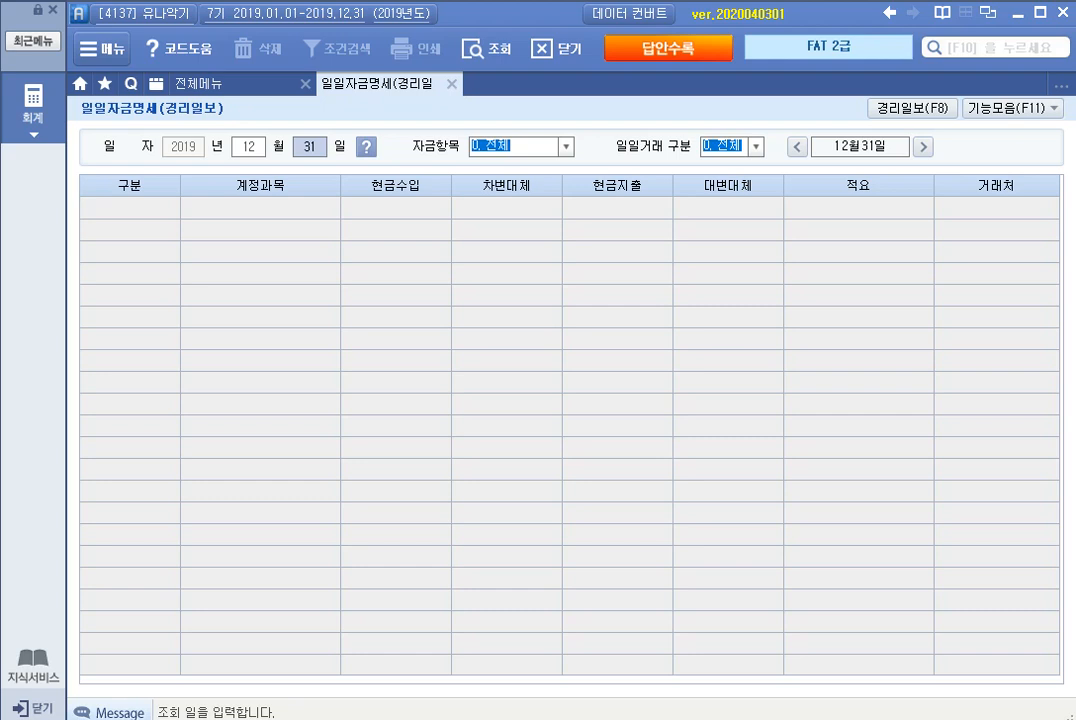
click(249, 147)
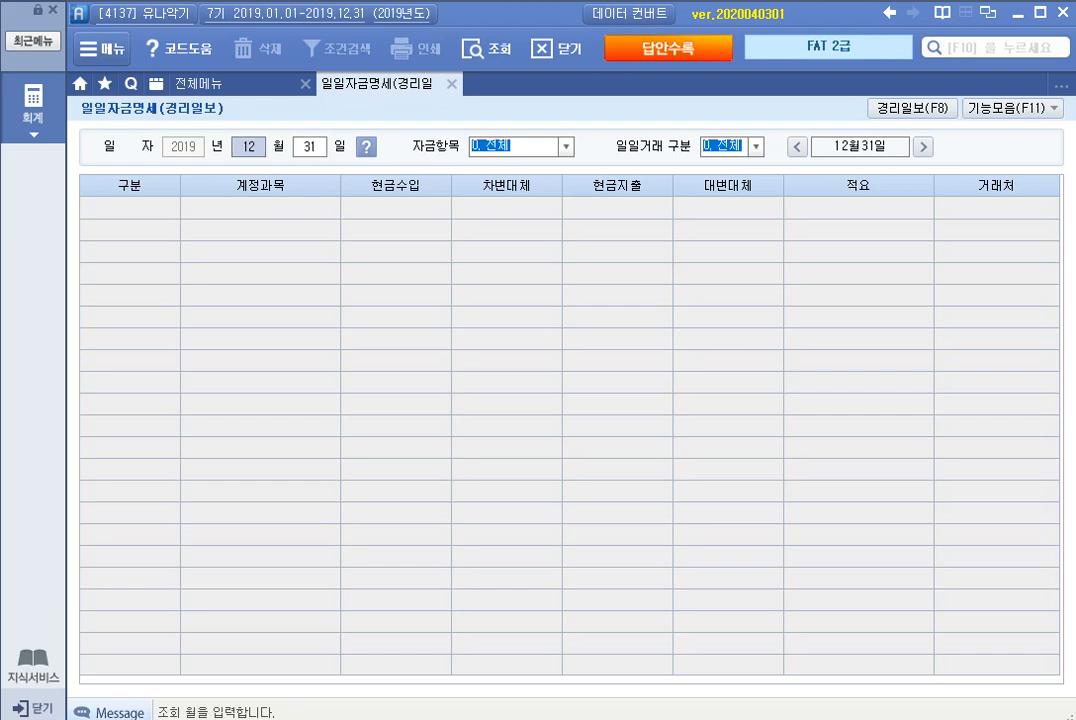
text(03)
key(Return)
text(03)
key(Return)
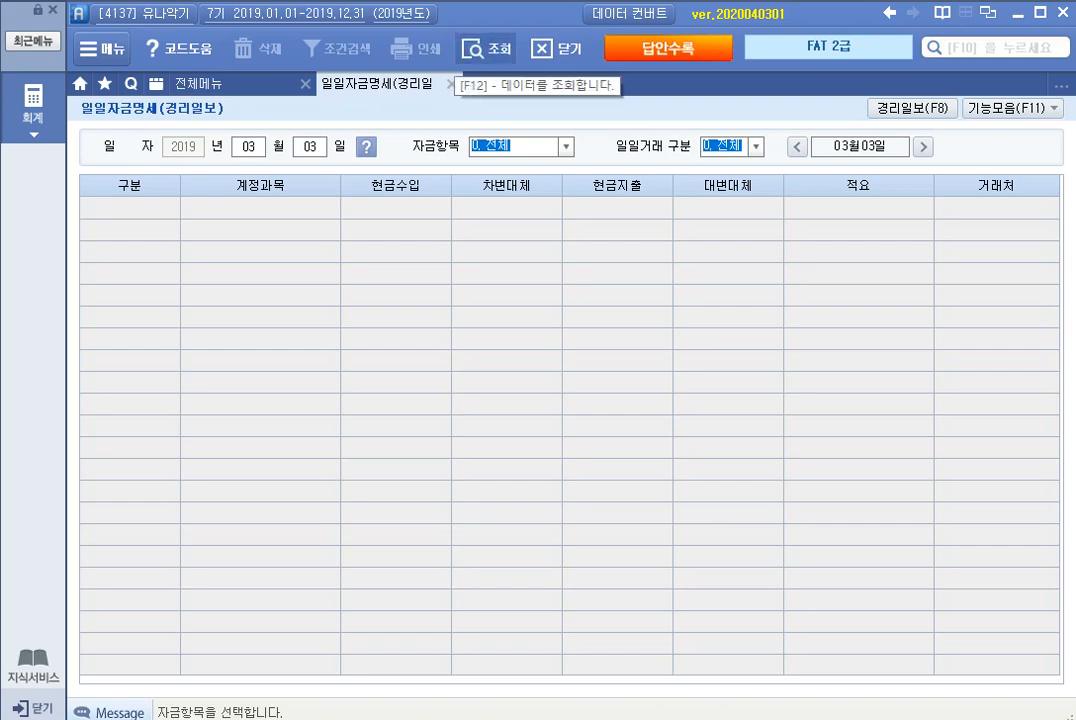
click(475, 48)
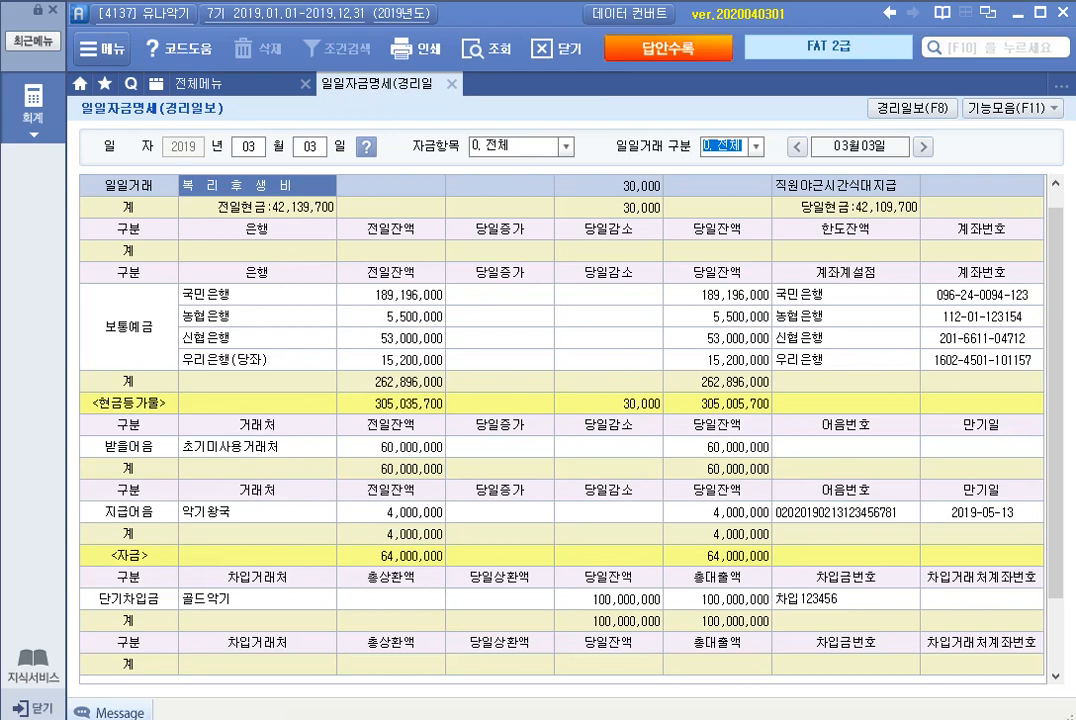
Step: Examine the 당일잔액 figures for 보통예금, 받을어음 and 지급어음 in the March 3 funds report
click(130, 317)
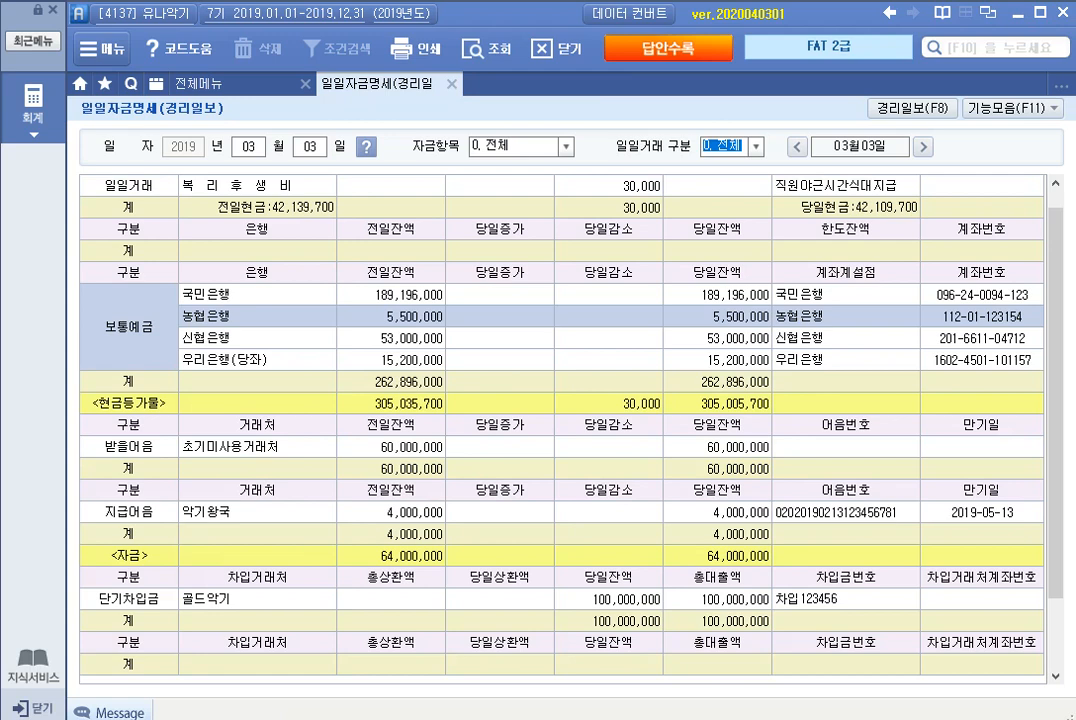
click(717, 382)
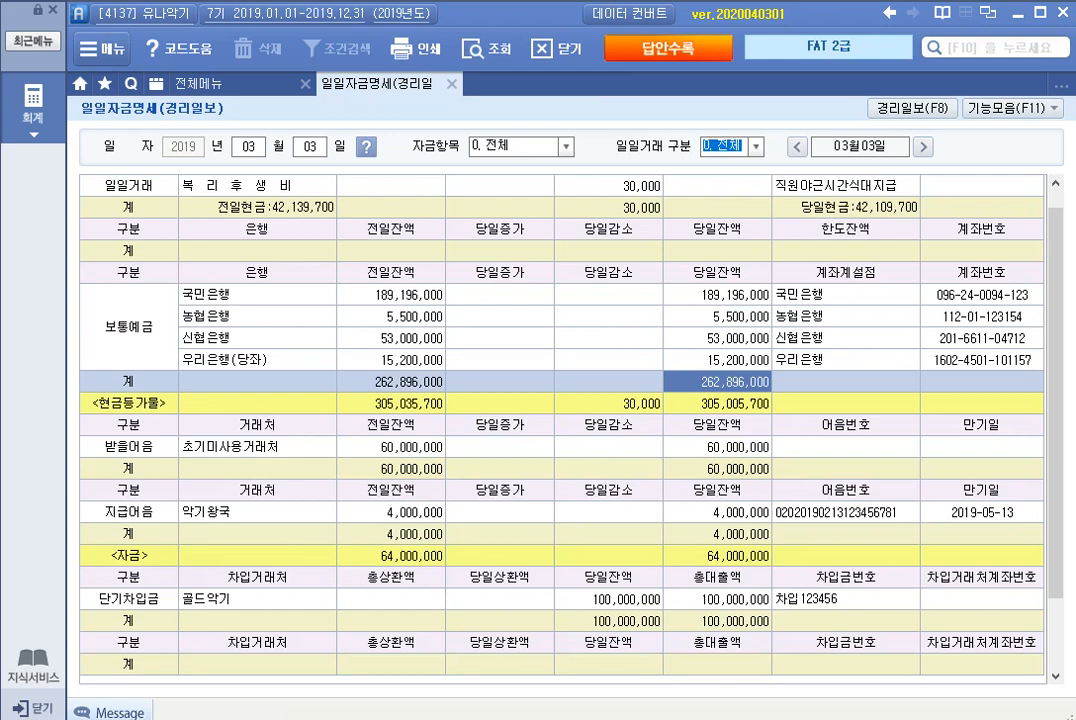
click(717, 447)
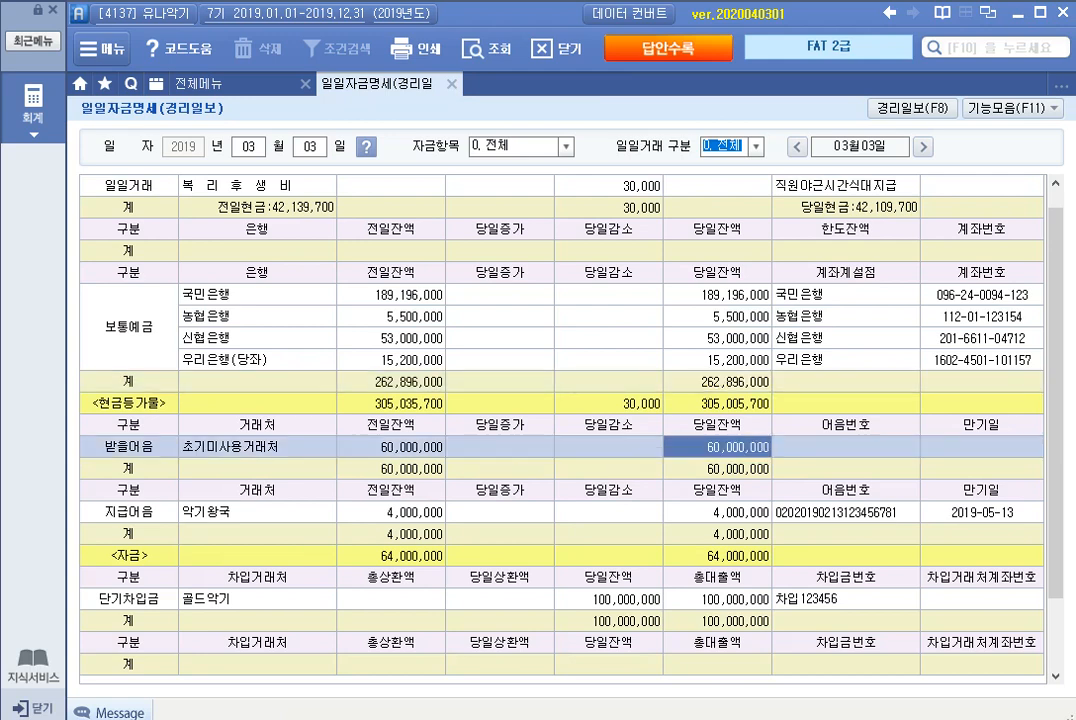
click(717, 469)
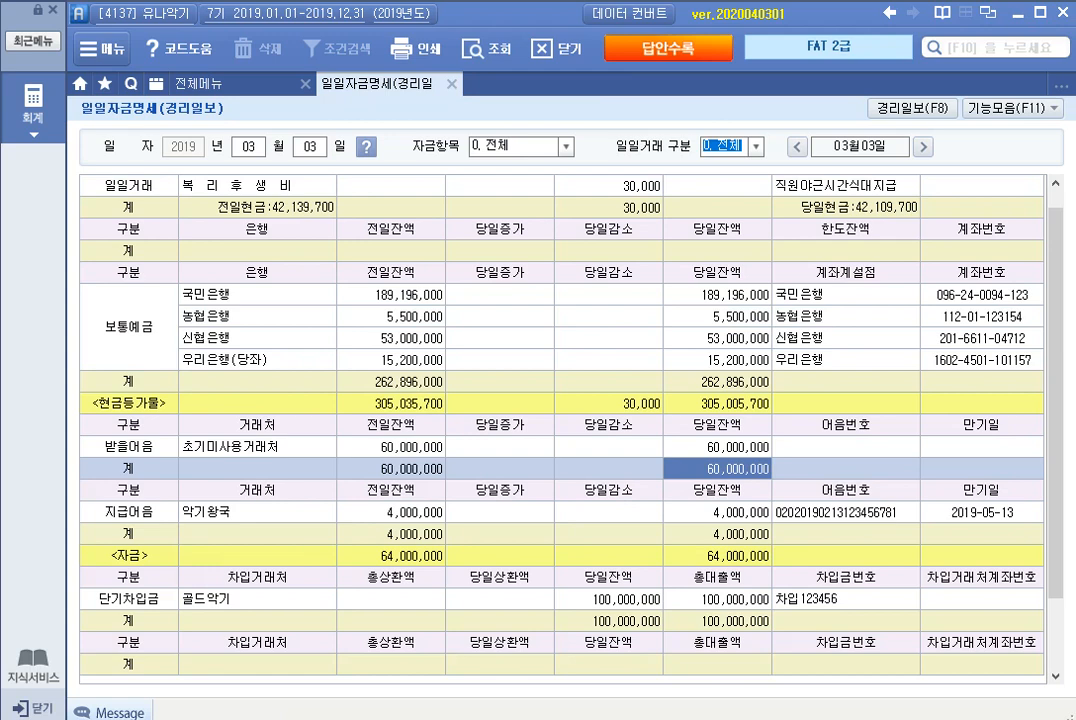
click(717, 534)
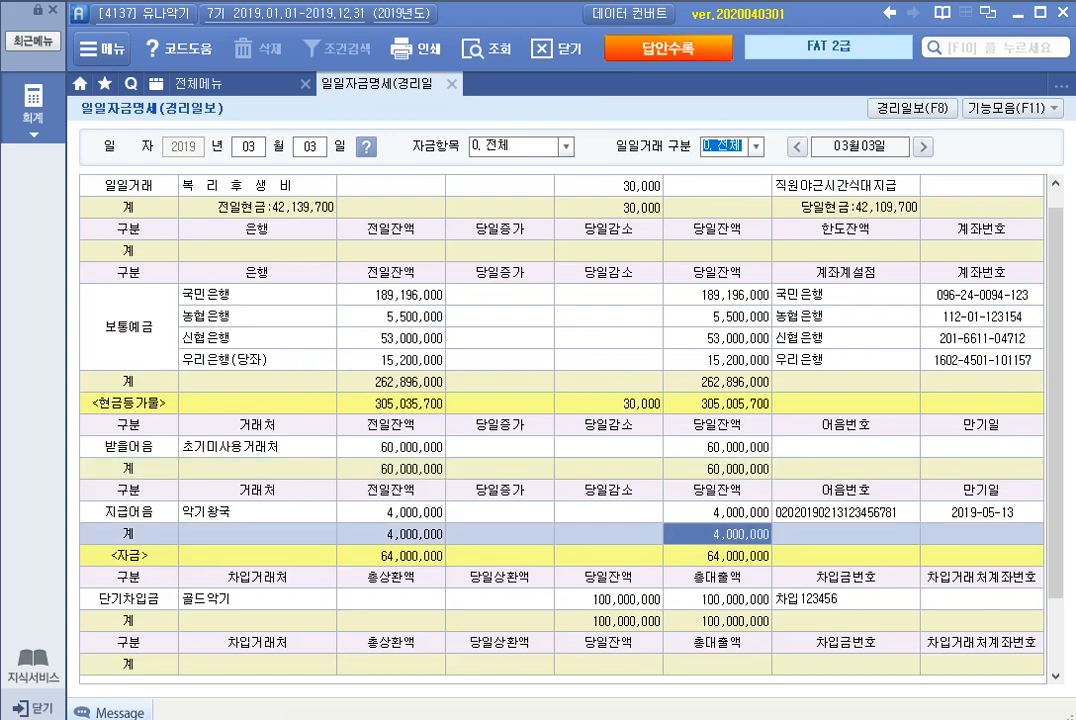
Step: Check the 단기차입금 총대출액 total, mark answer ④ for 실무문제 2 on the answer sheet, and leave the funds report
click(717, 621)
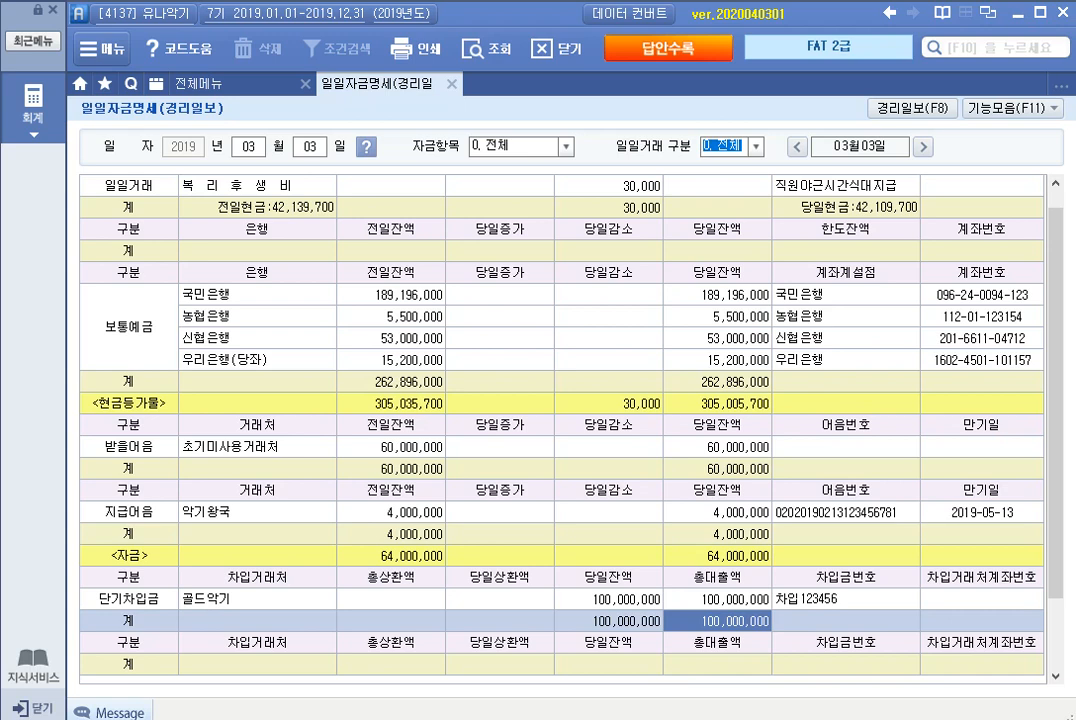
click(668, 48)
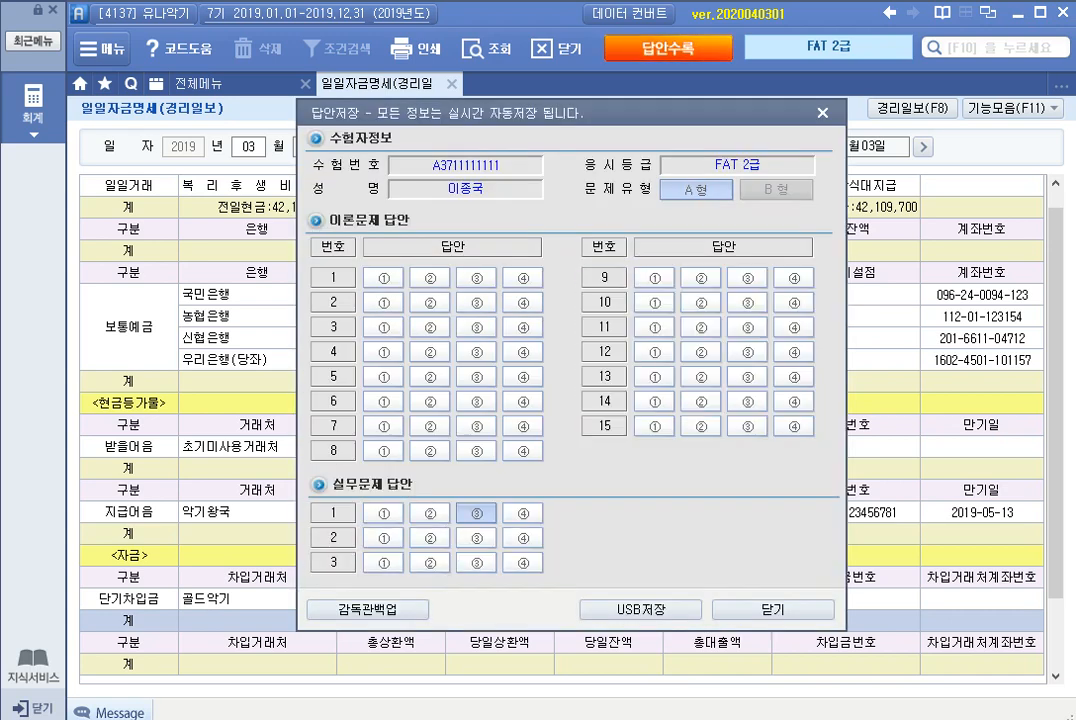
click(773, 608)
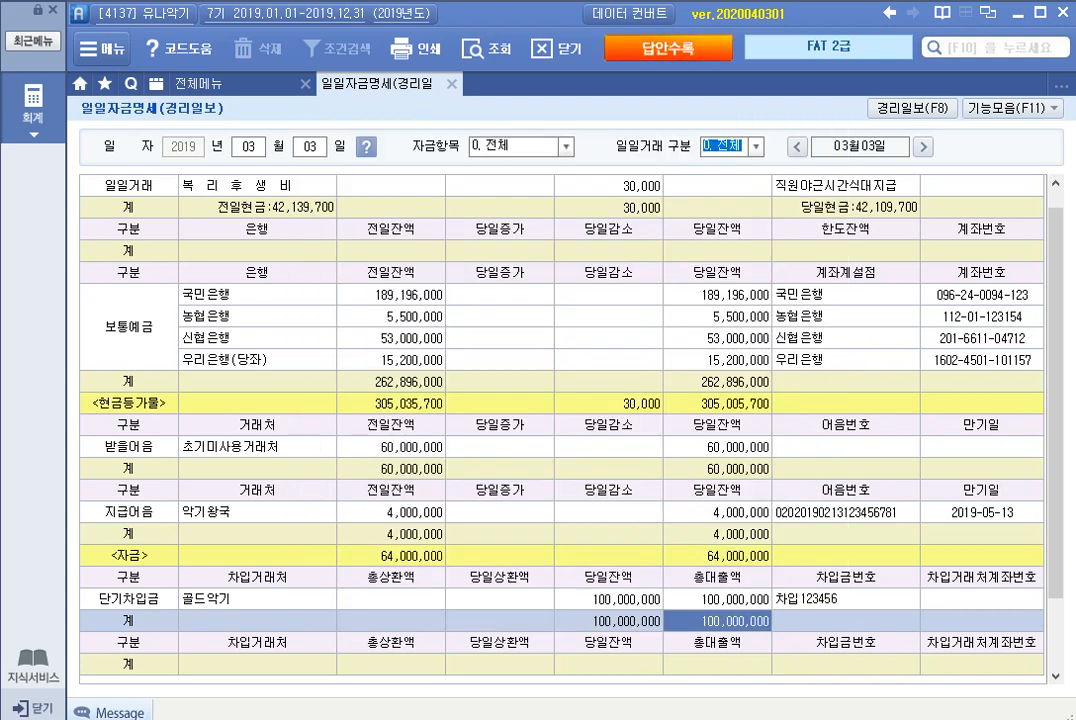
key(Escape)
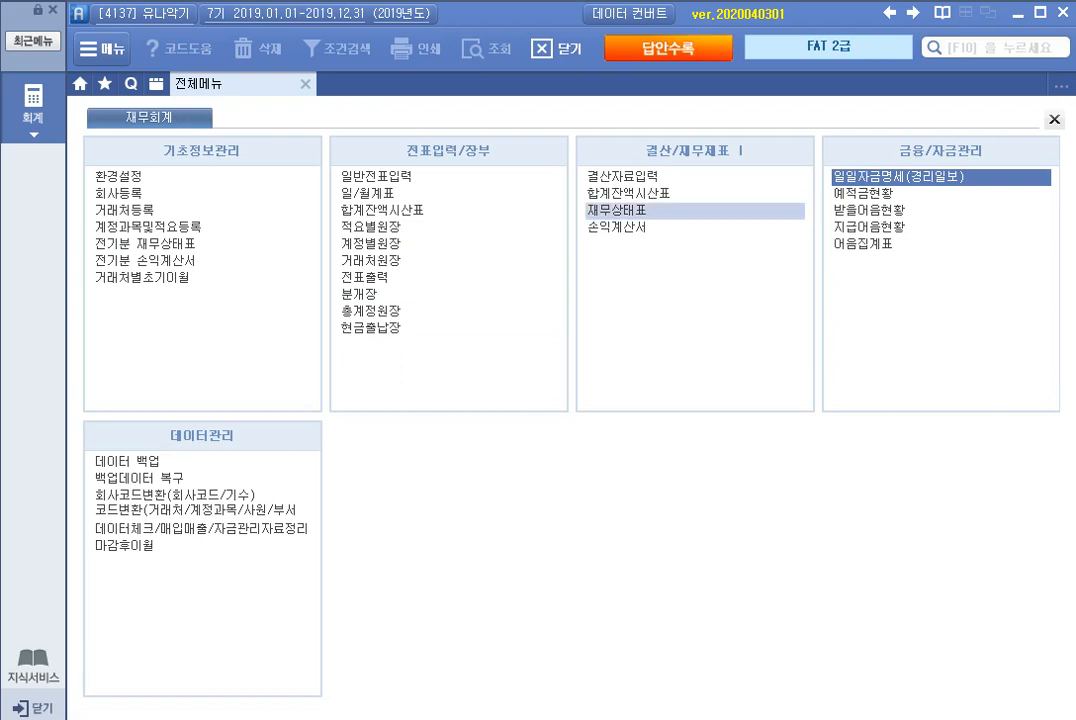
Step: Open the 재무상태표 and query the 과목별 balance sheet for June 2019
click(615, 211)
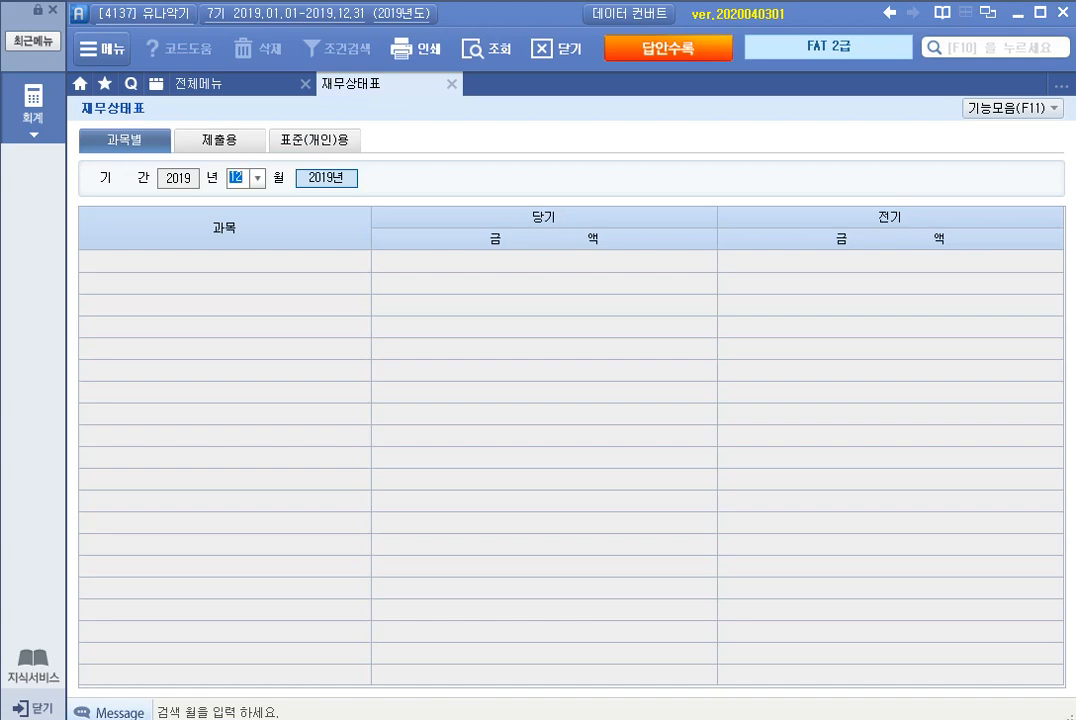
text(6)
key(Return)
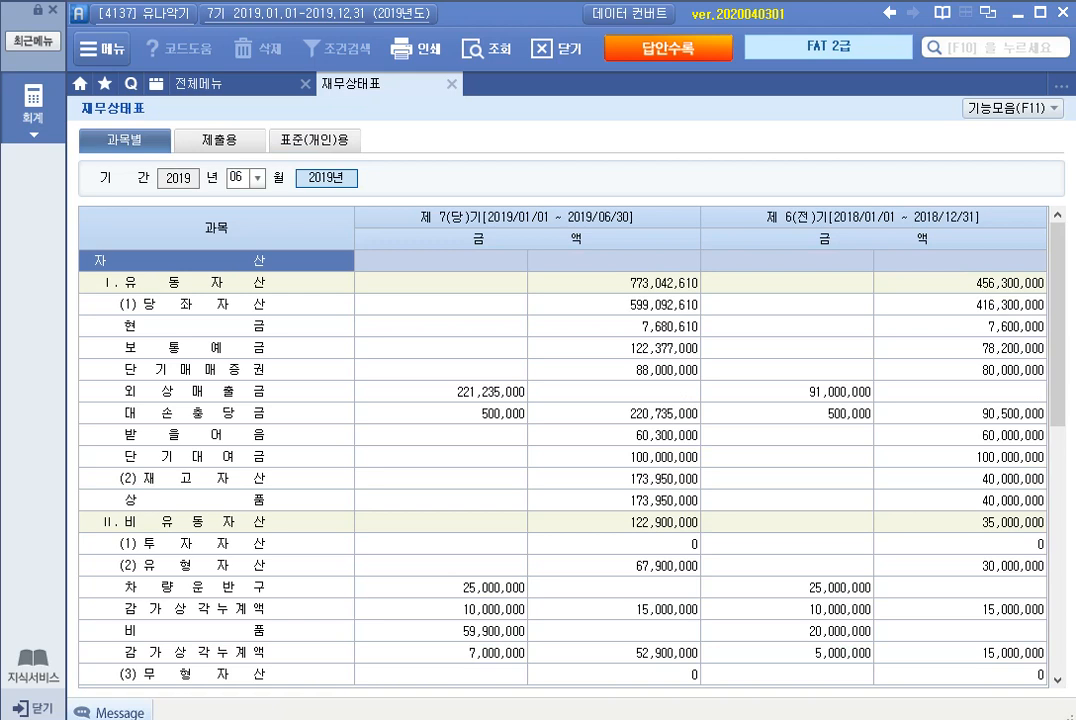
Step: Compare the 비품 acquisition cost, 감가상각누계액 and net book value between the current and prior periods in the balance sheet
click(216, 631)
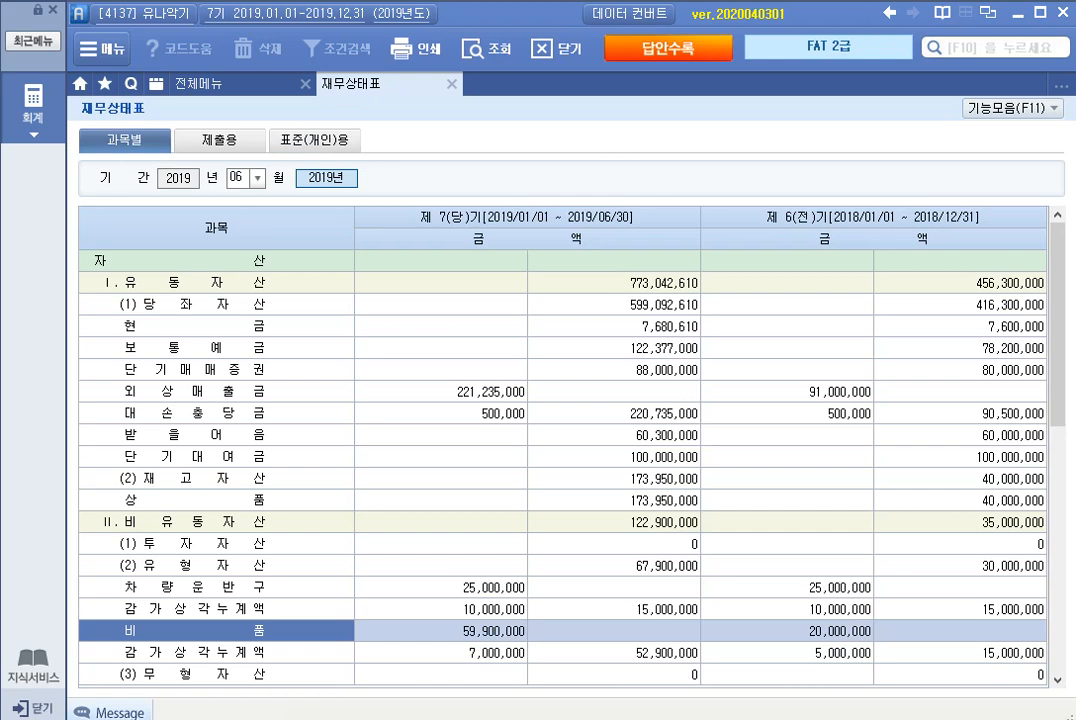
scroll(560, 450, down, 3)
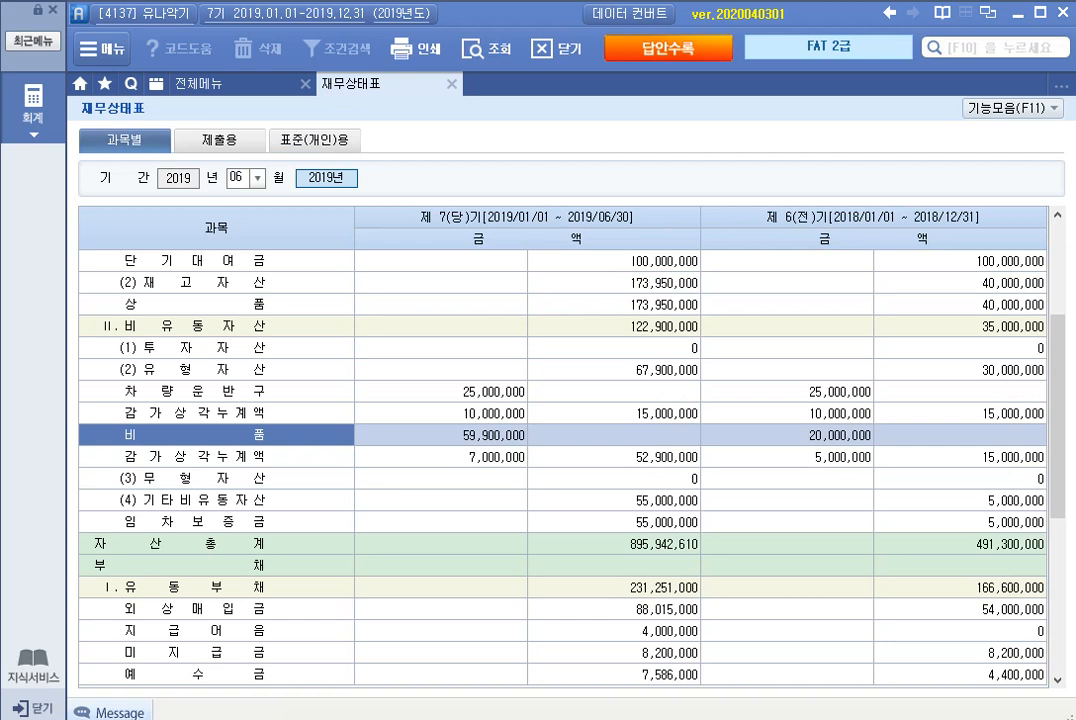
click(614, 457)
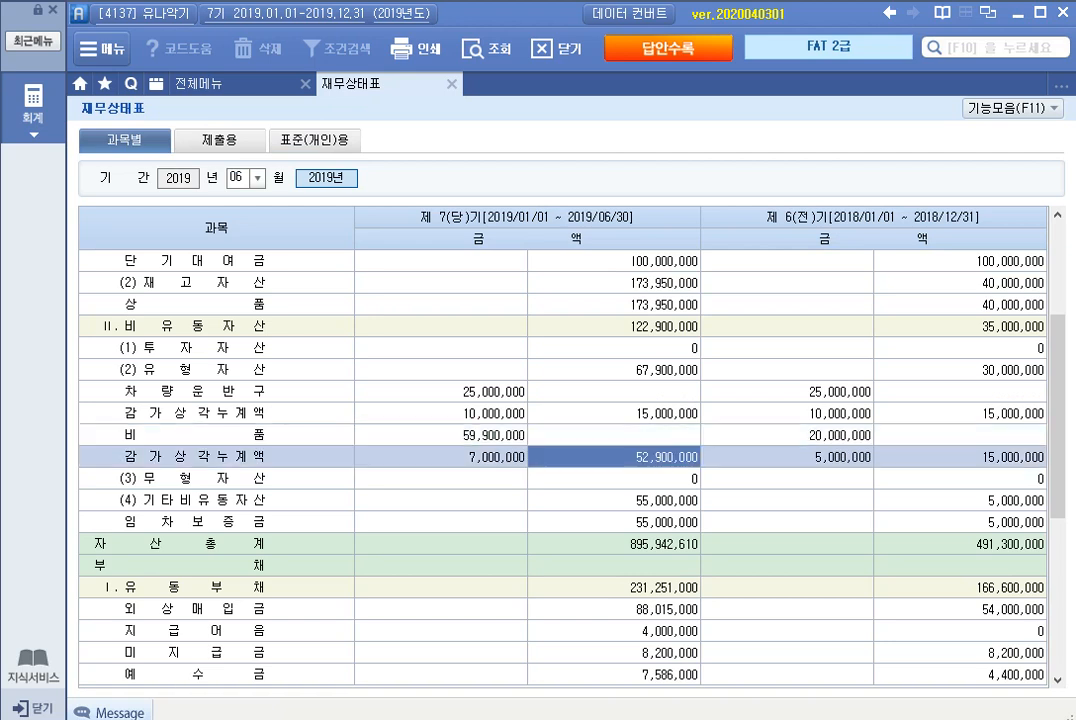
click(960, 457)
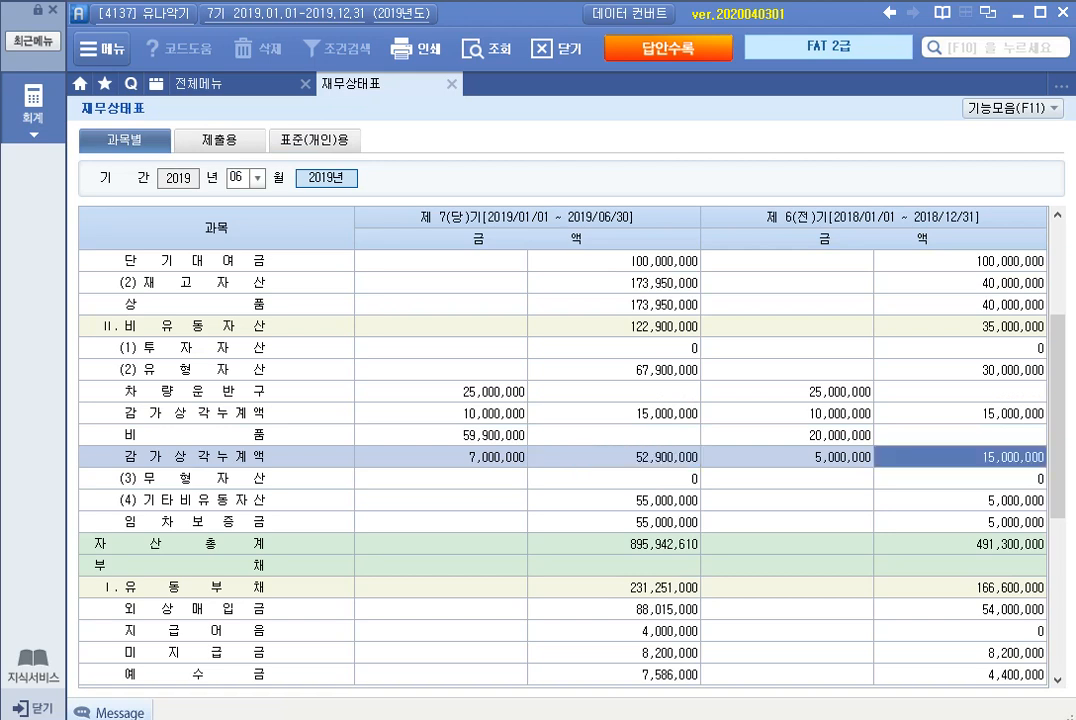
click(441, 435)
click(787, 435)
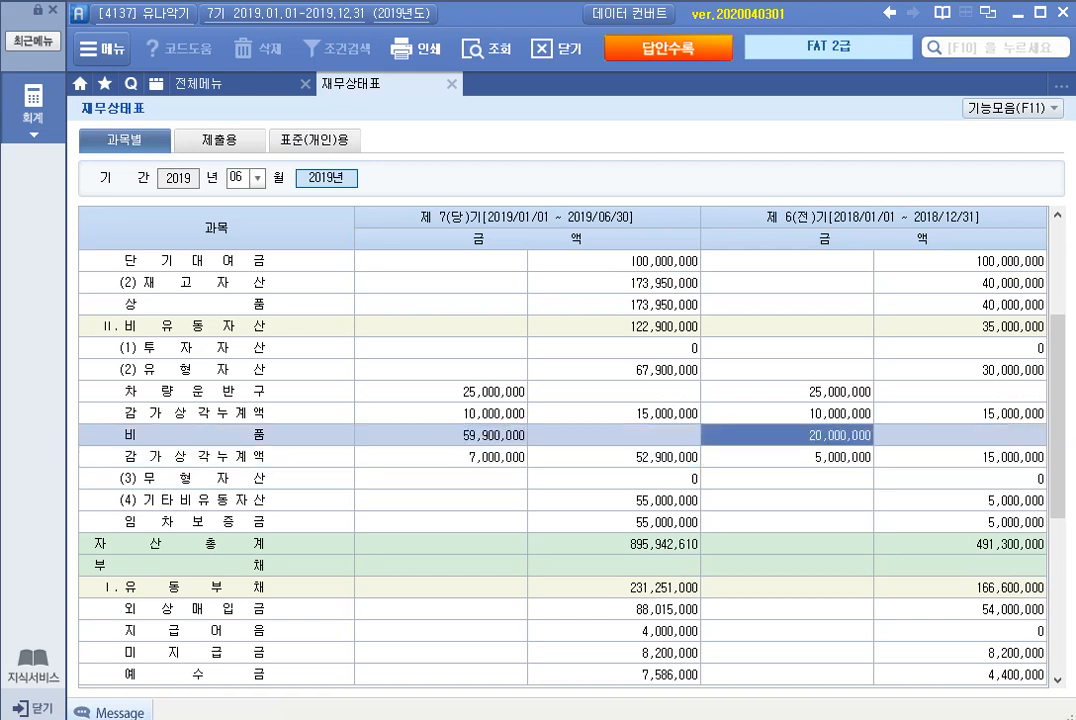
click(216, 435)
click(441, 457)
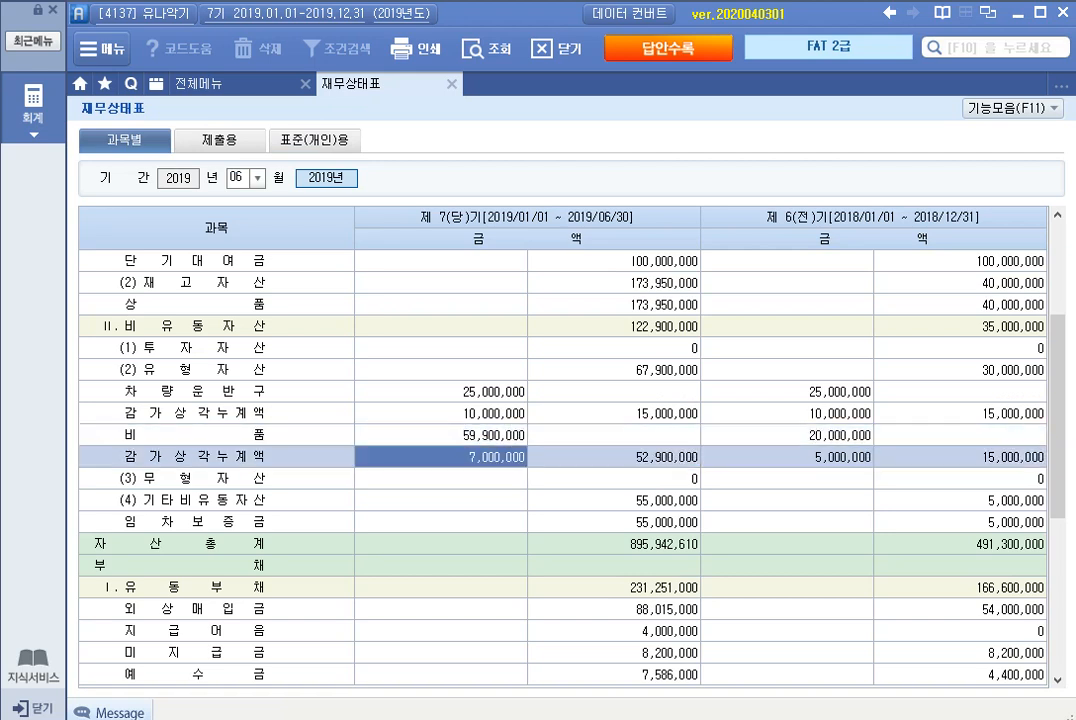
click(614, 457)
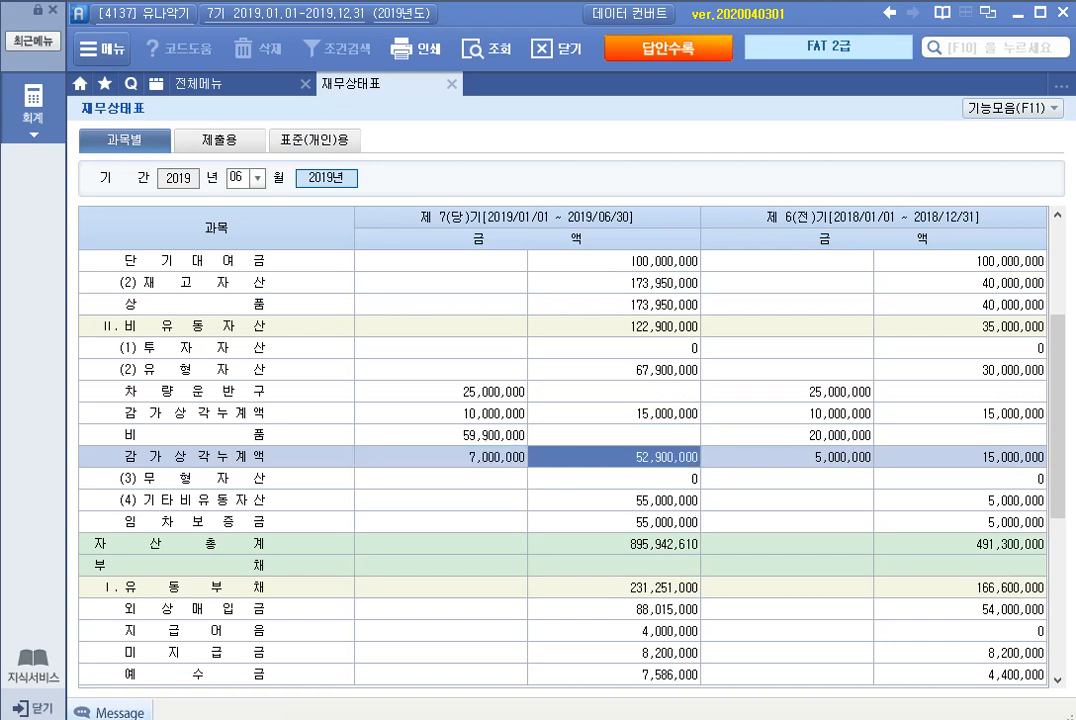
click(960, 457)
click(614, 457)
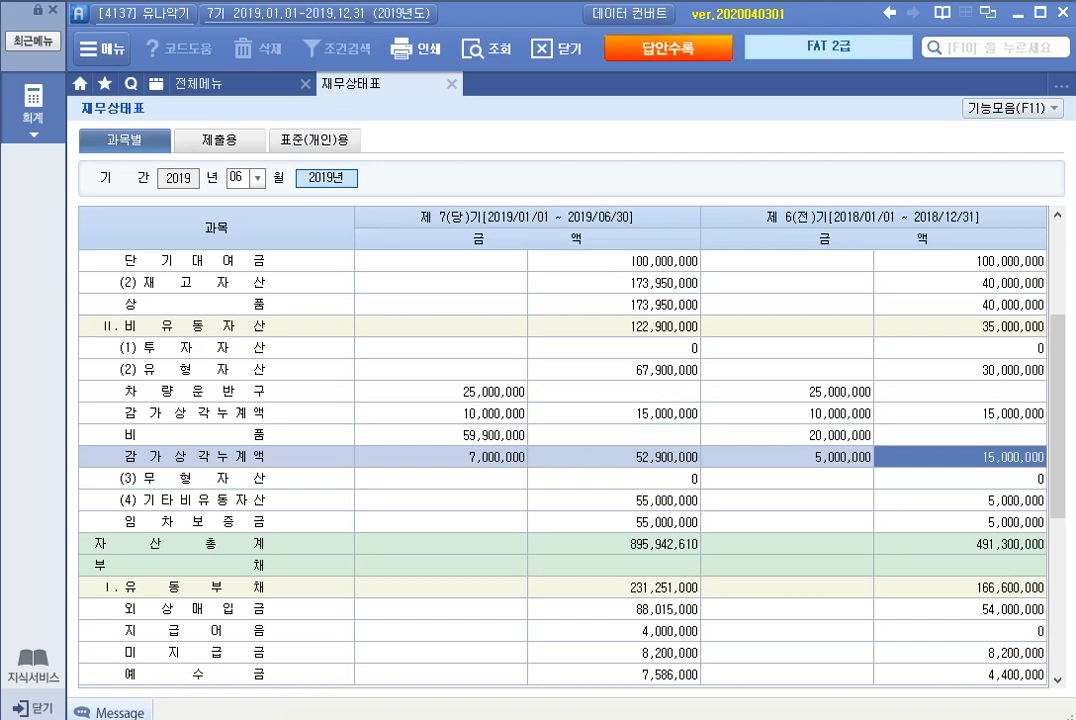
Step: Mark answer ① for 실무문제 3 on the answer sheet and close the sheet
click(668, 48)
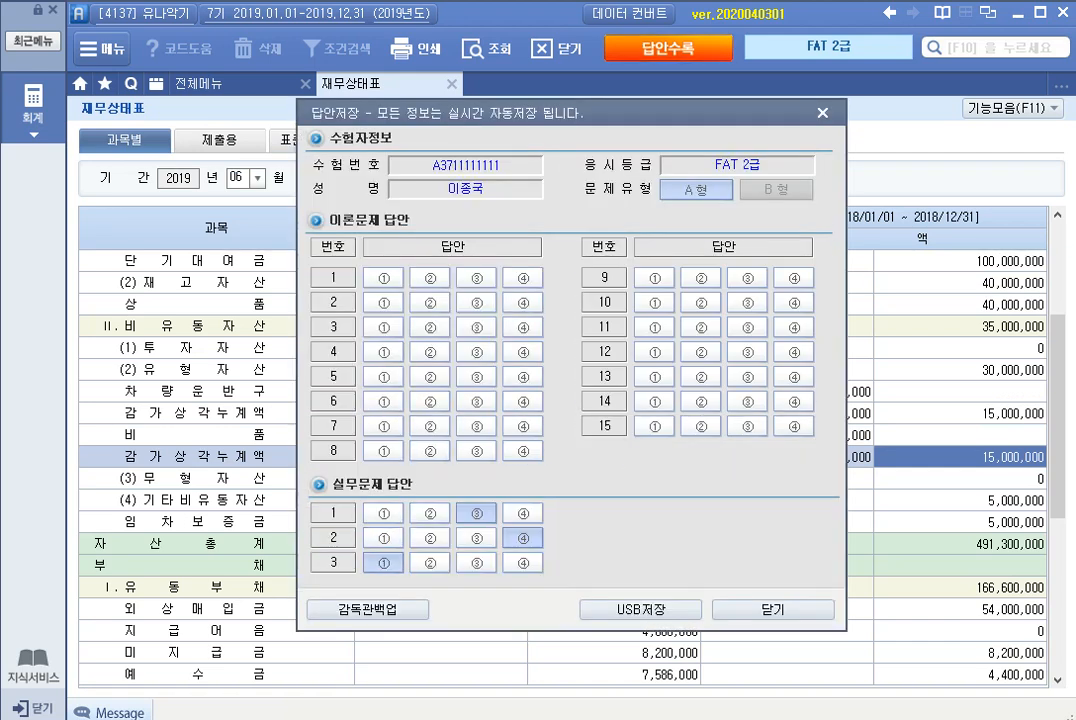
click(773, 609)
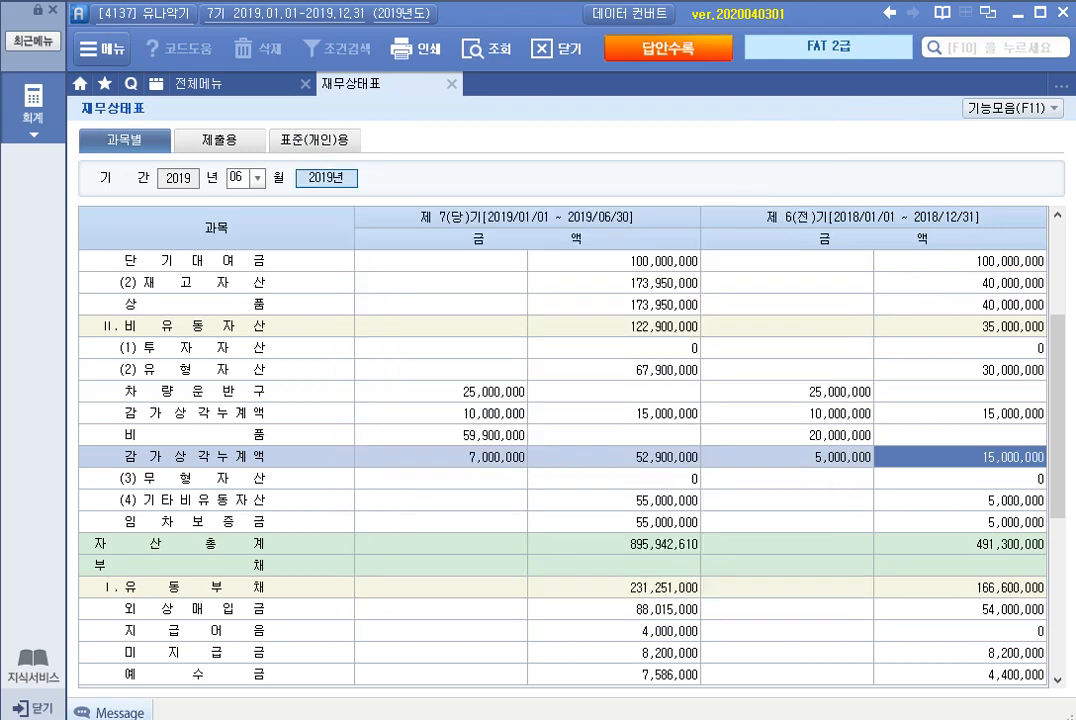